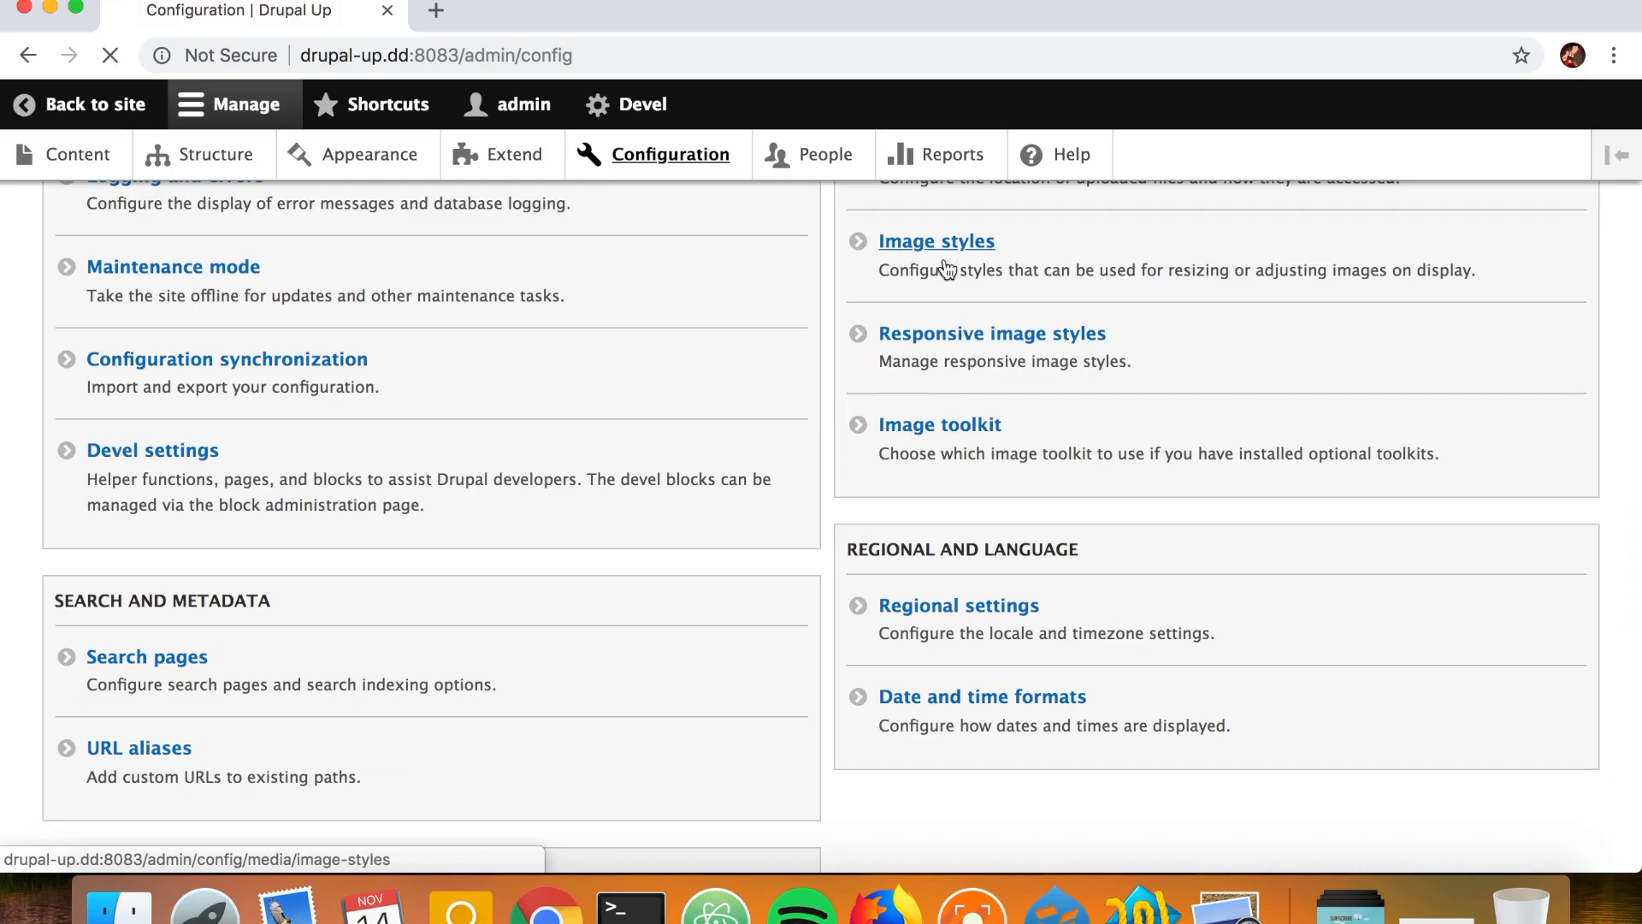
Step: Start adding a new image style, and copy the breakpoint name "mobile" from drupal_up.breakpoints.yml in Atom
click(195, 399)
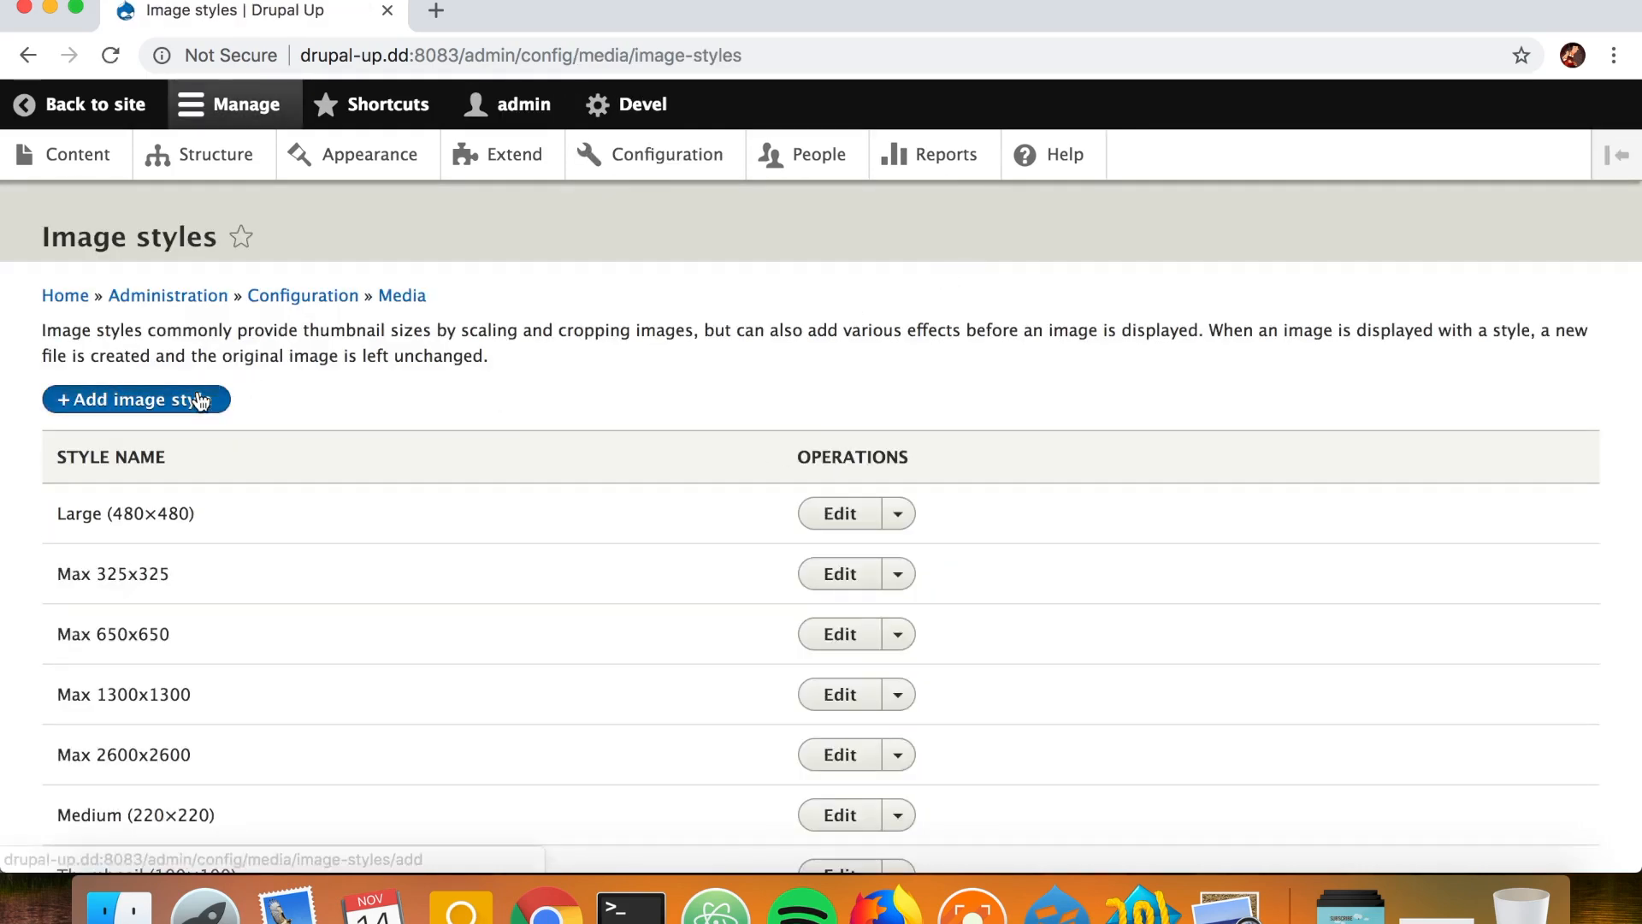
click(211, 378)
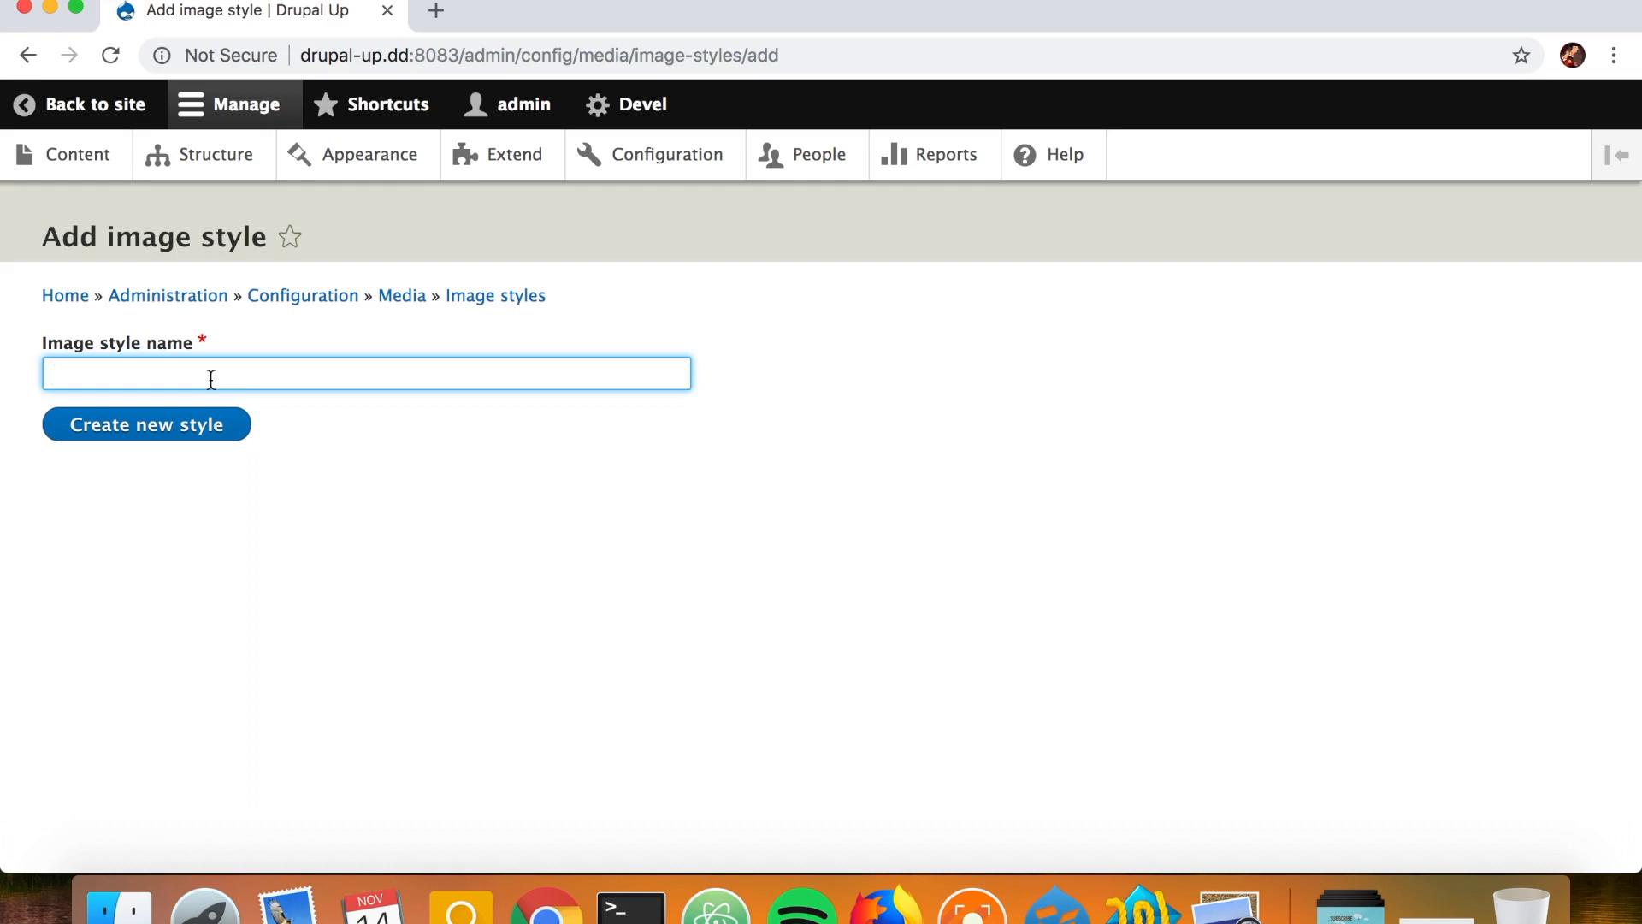
click(716, 906)
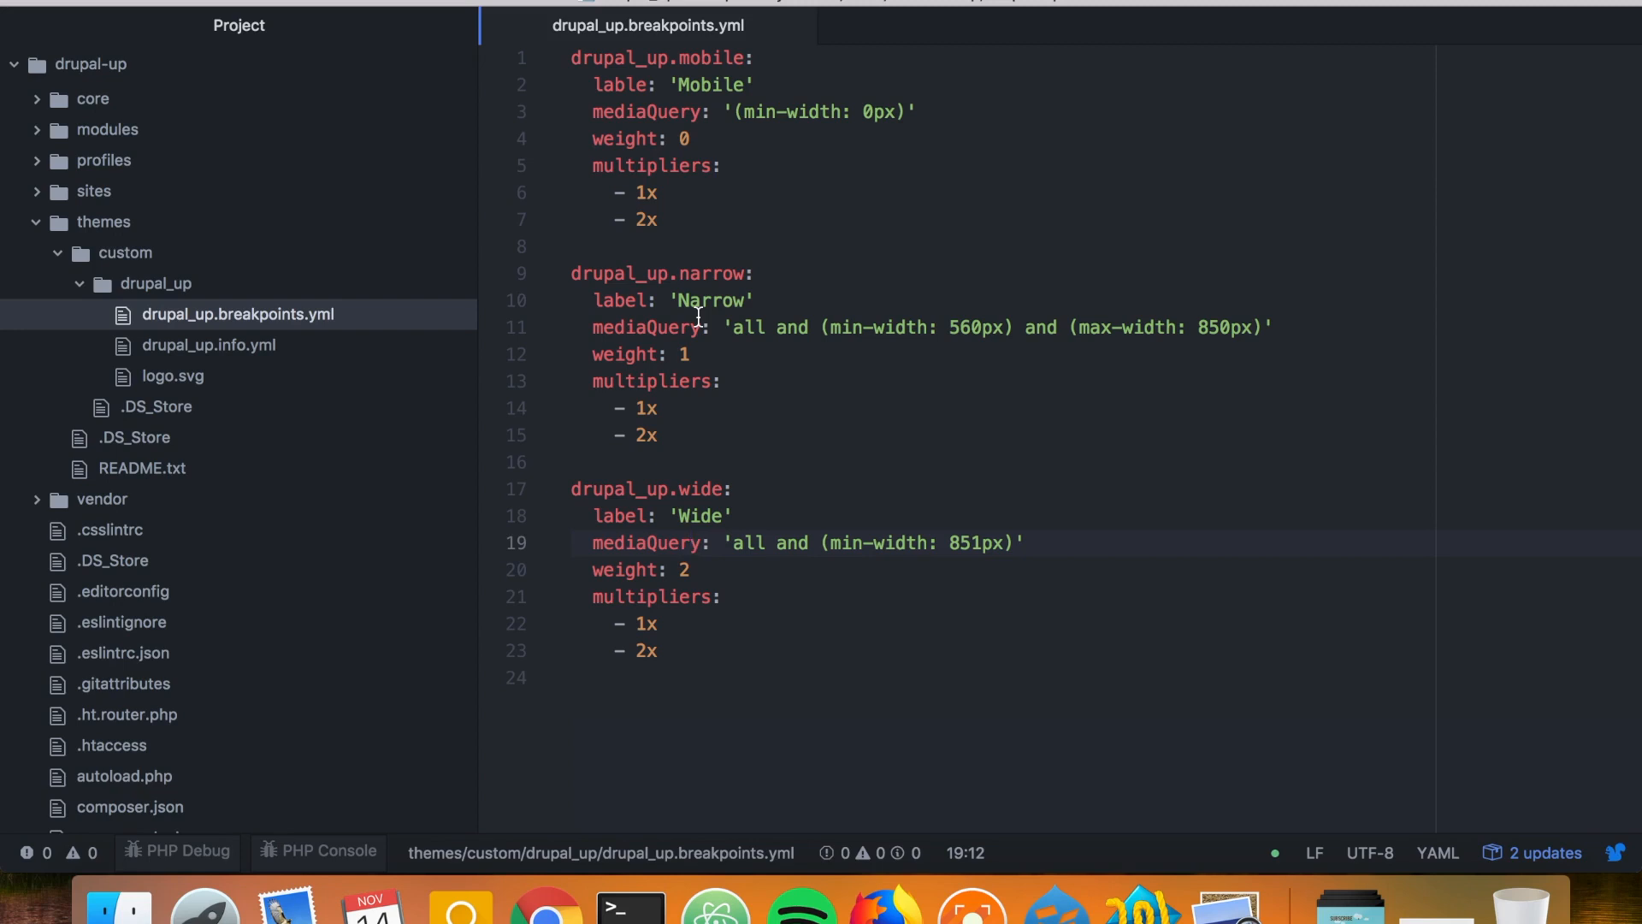
double_click(712, 83)
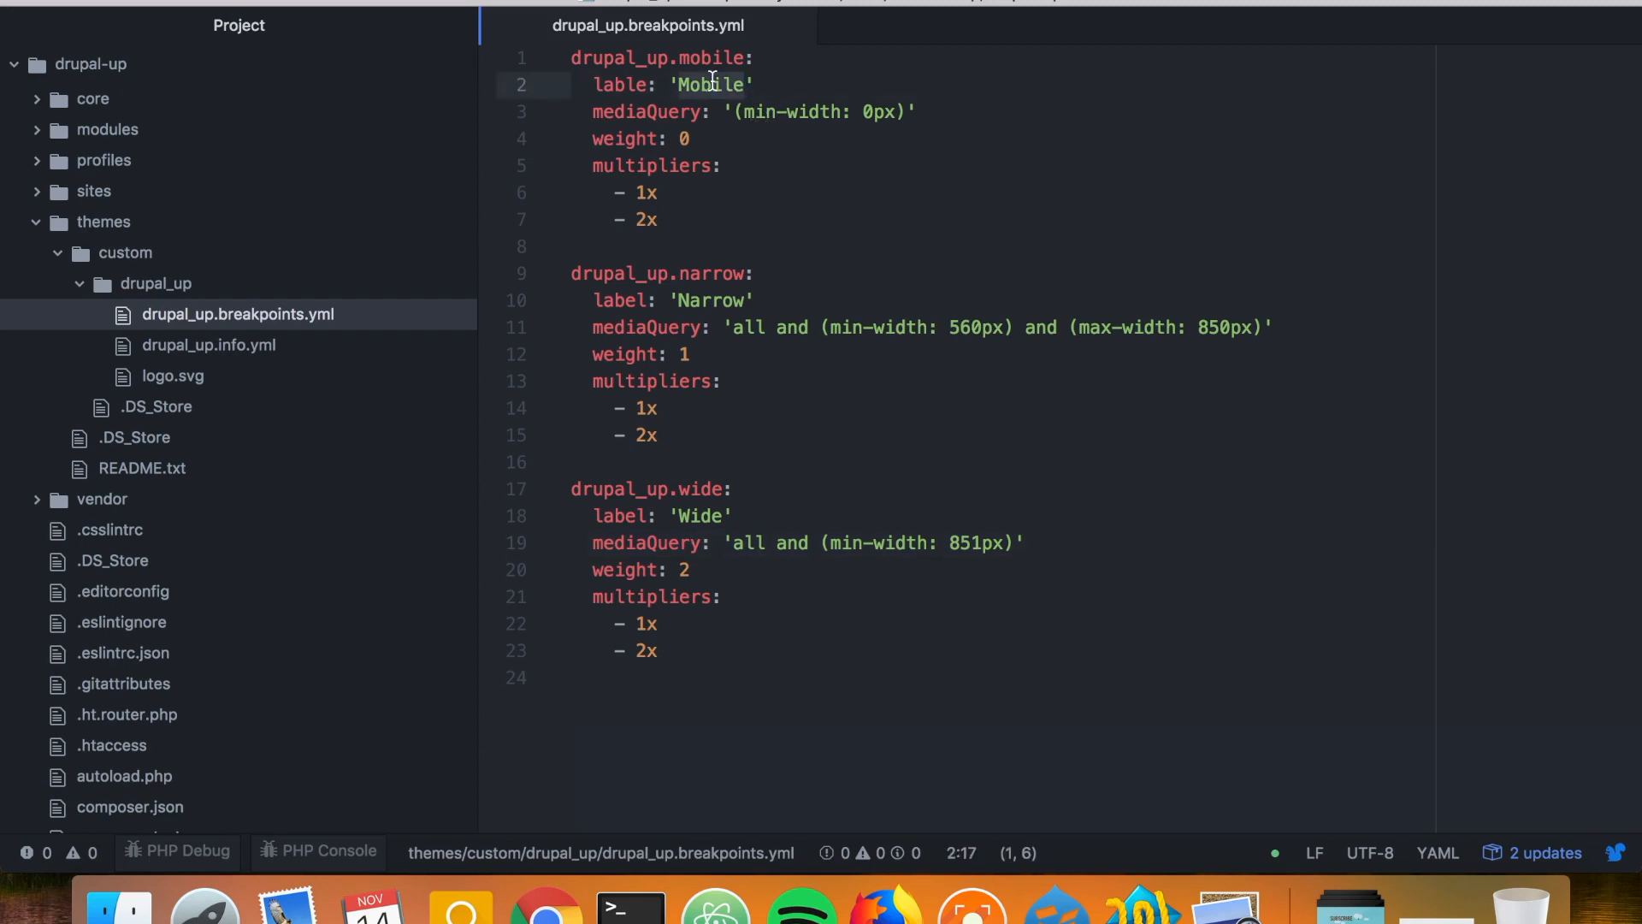
double_click(700, 57)
key(super+c)
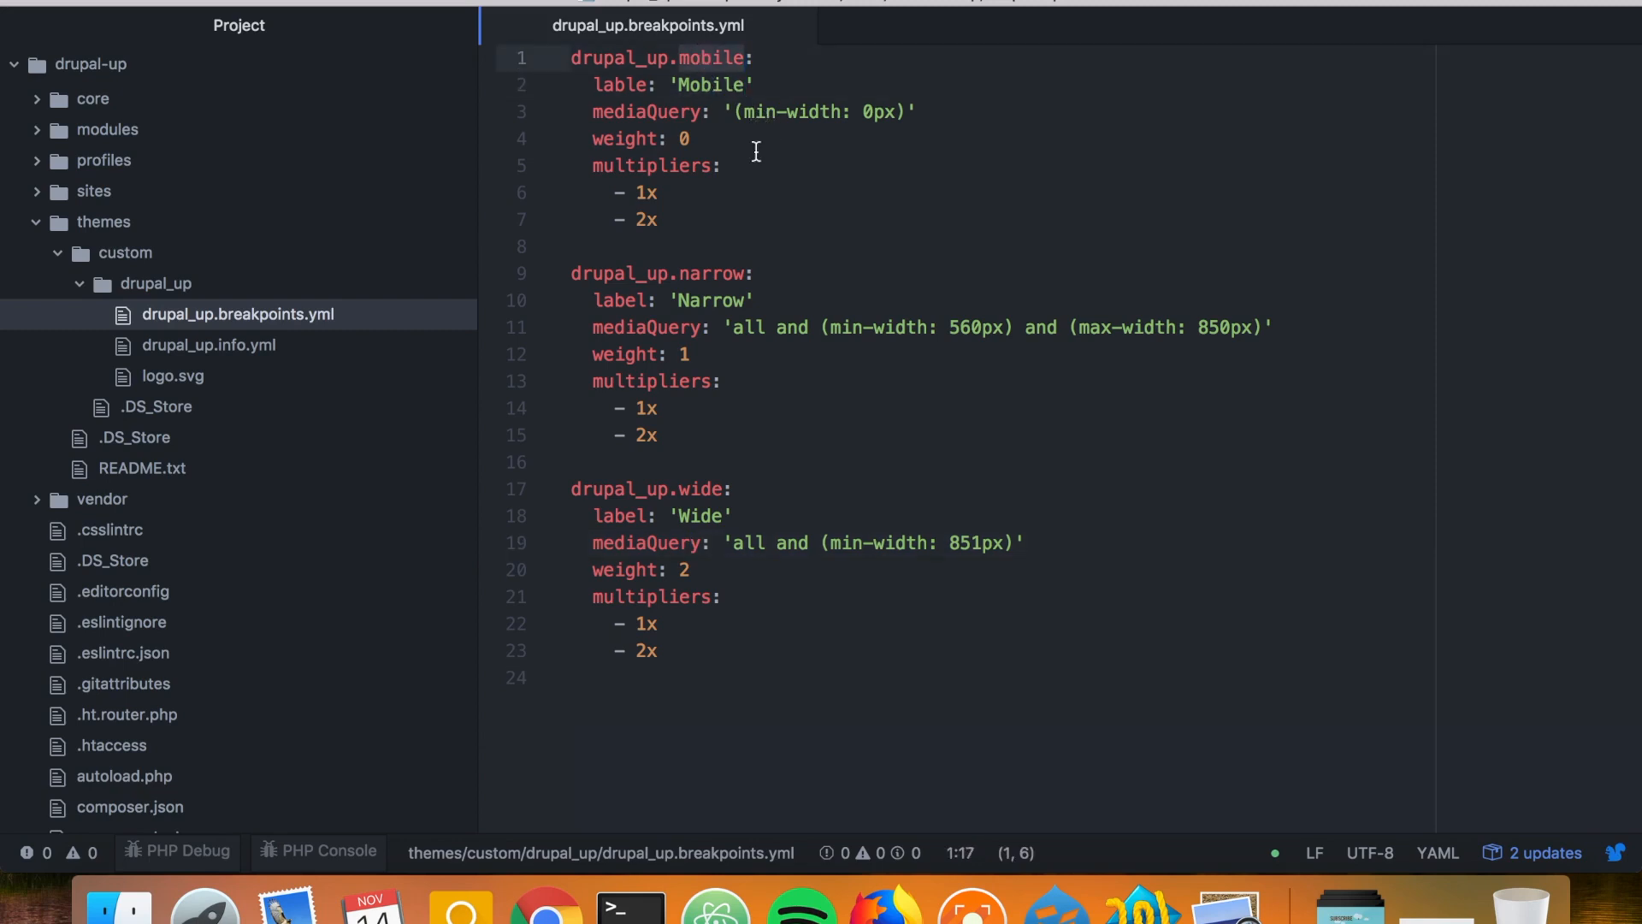
Step: Back in Chrome, name the new image style "Mobile x1 (560px)" and create it
key(super+Tab)
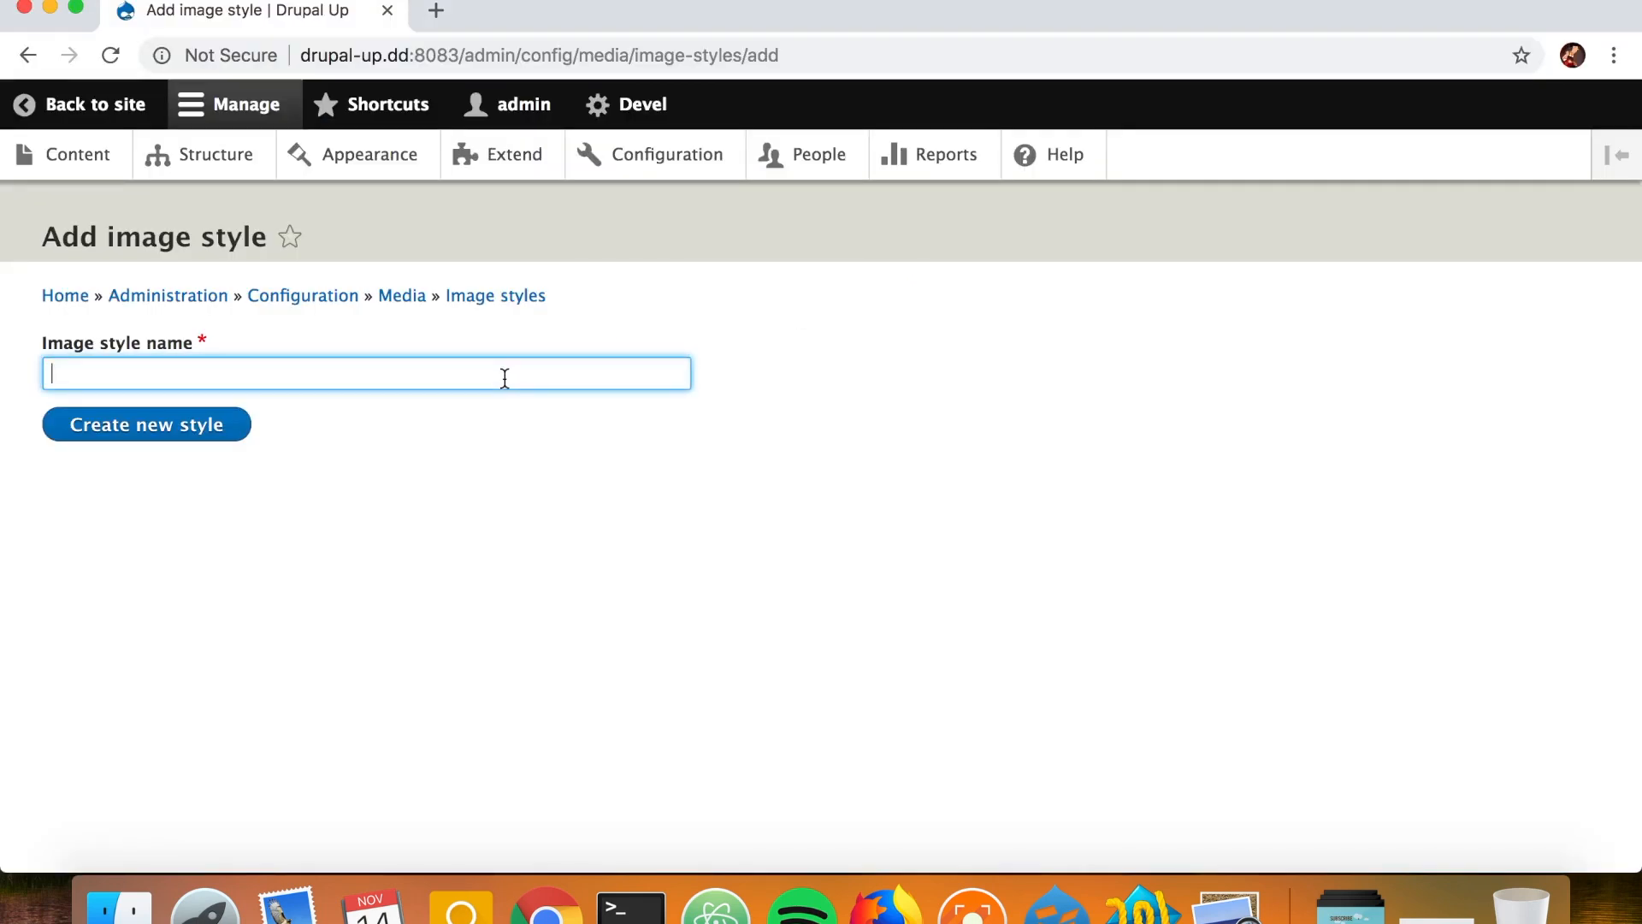
key(super+v)
key(BackSpace)
text(M)
key(super+Right)
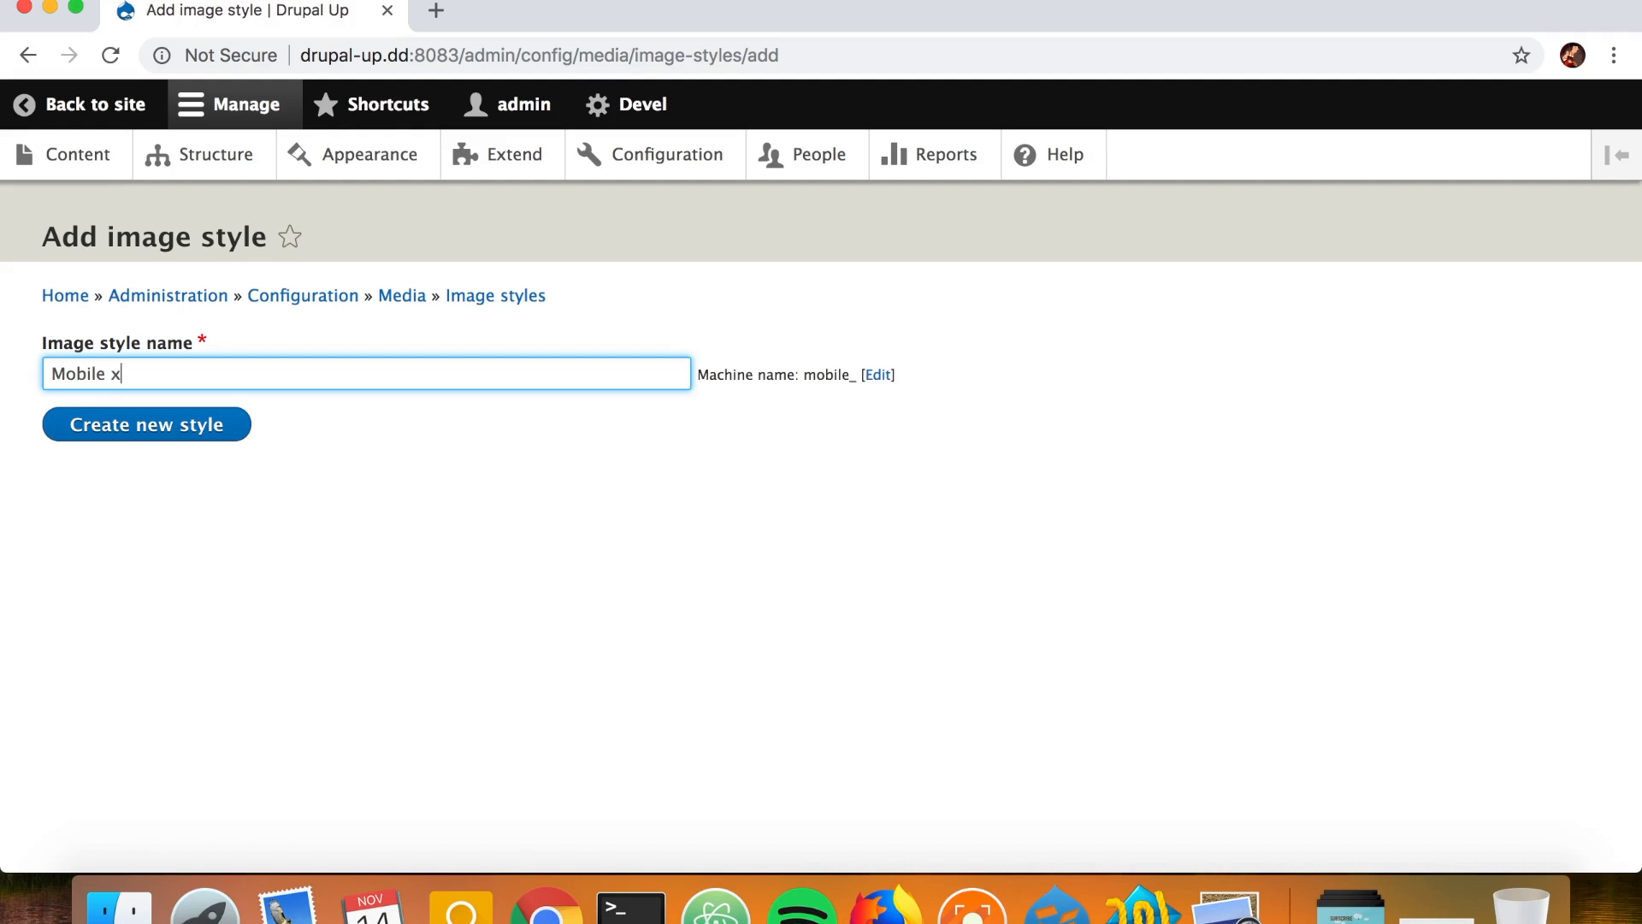
text(x1 ())
key(super+Tab)
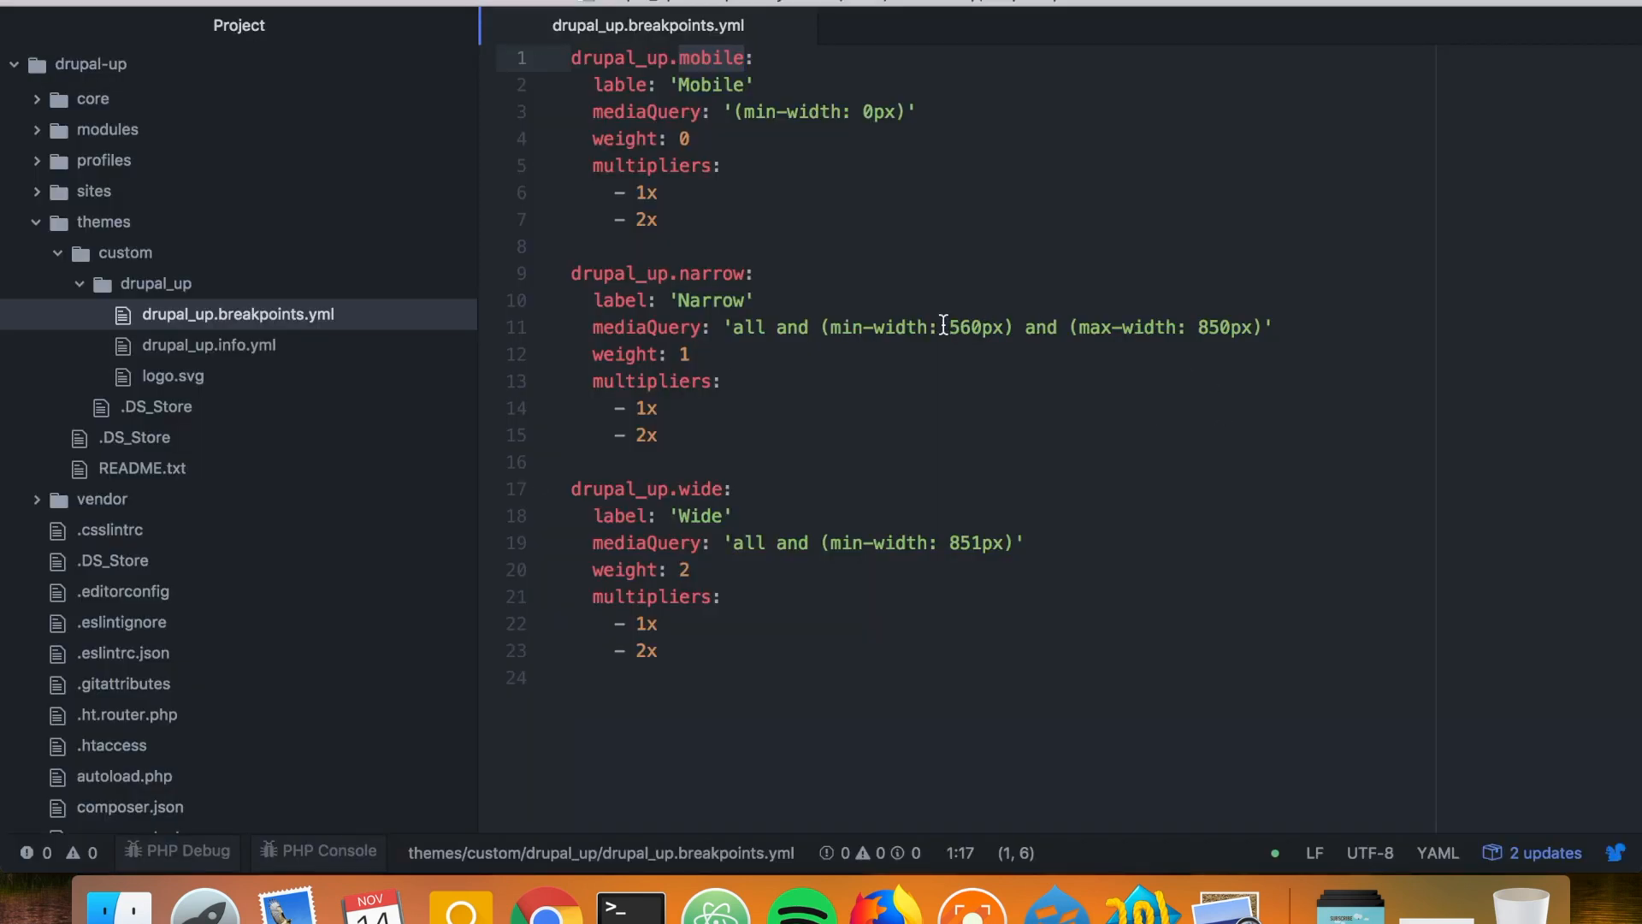
key(super+Tab)
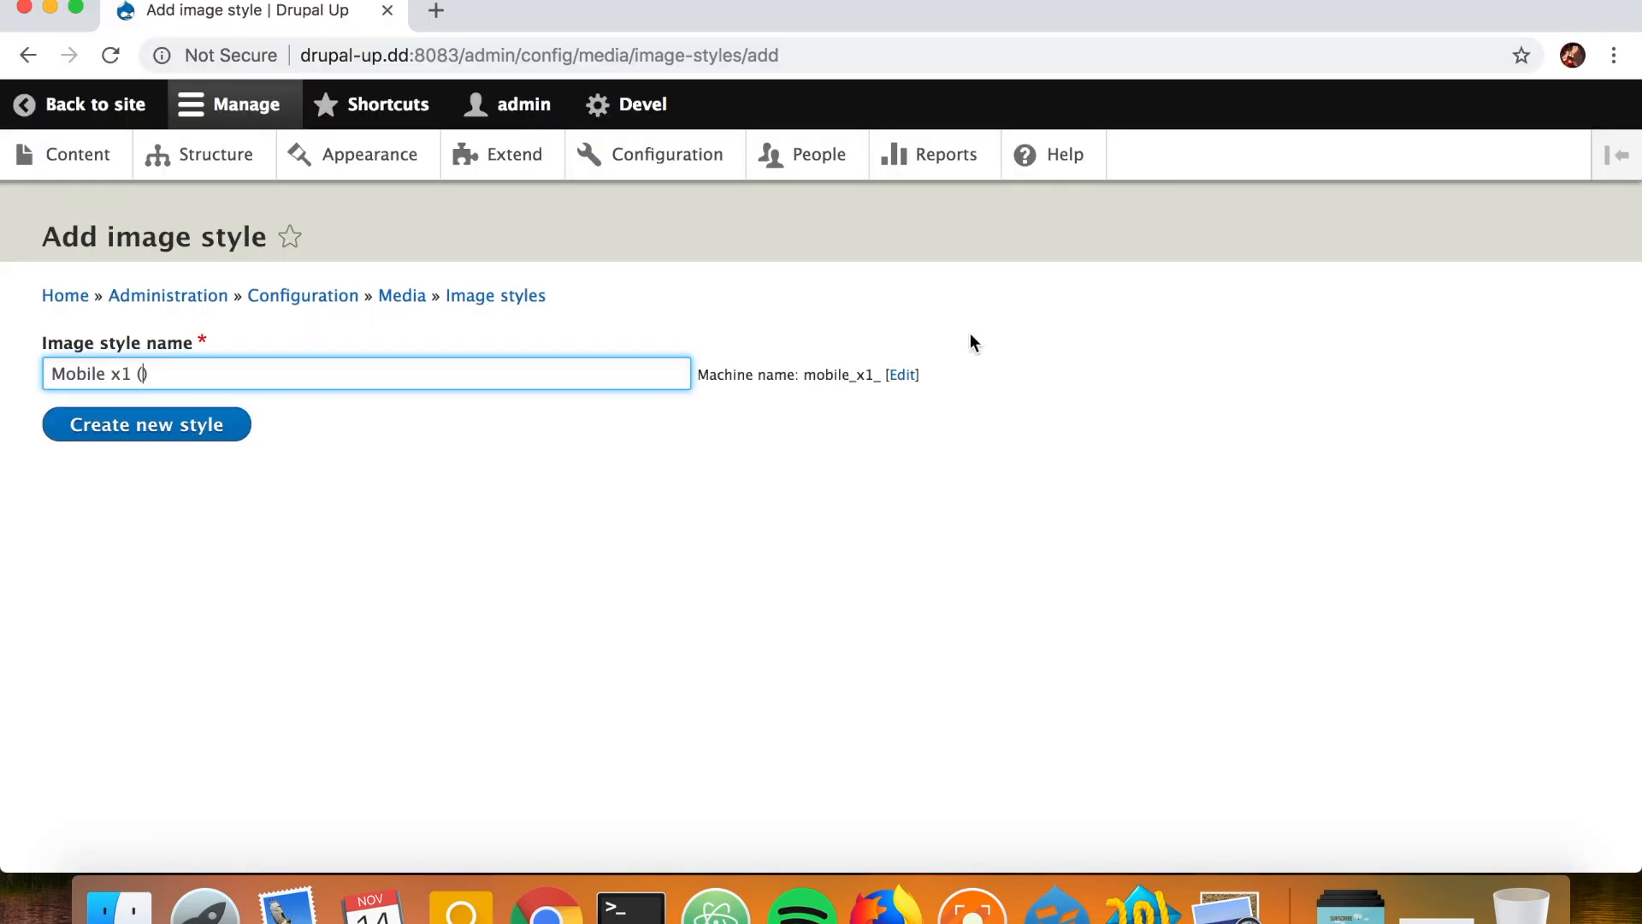
text(60px)
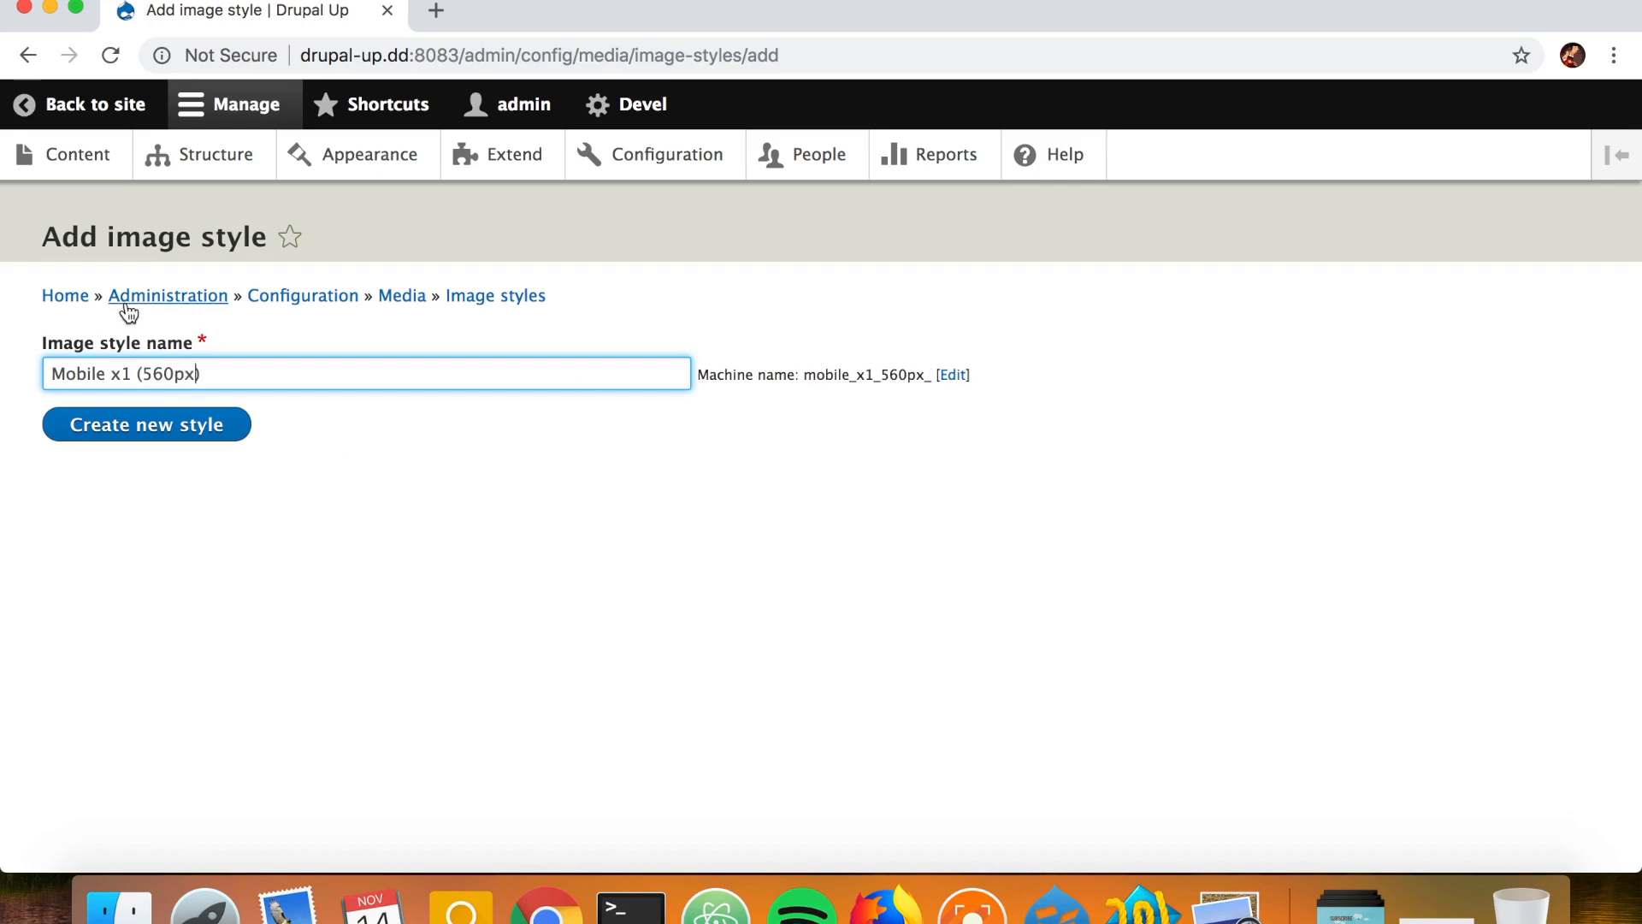
drag(222, 372, 7, 363)
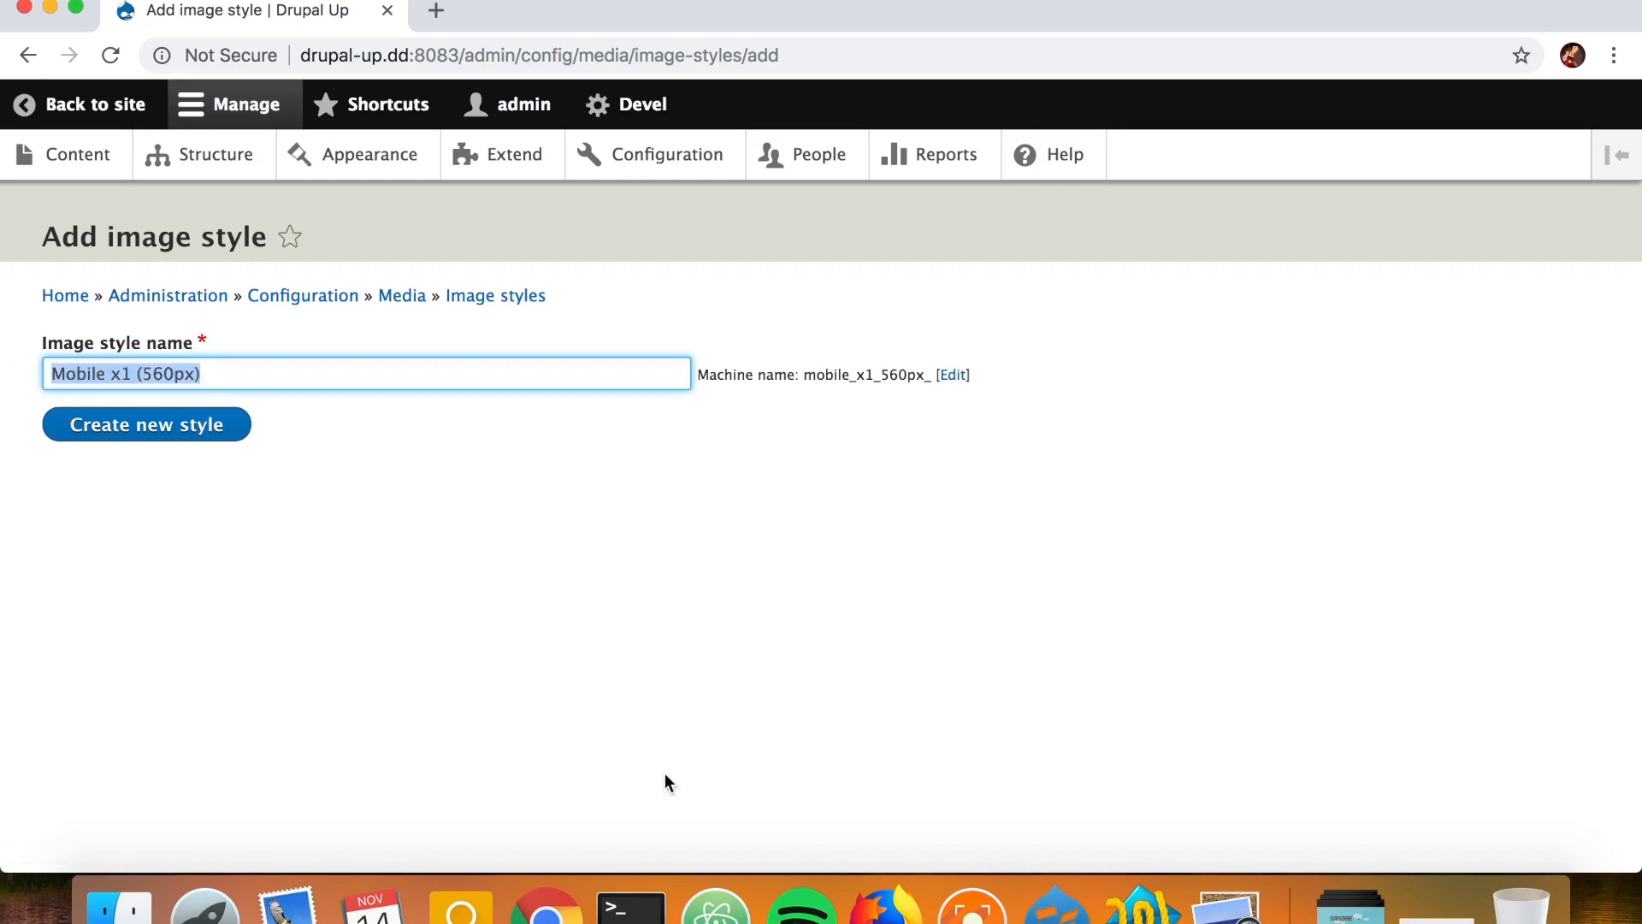
click(166, 440)
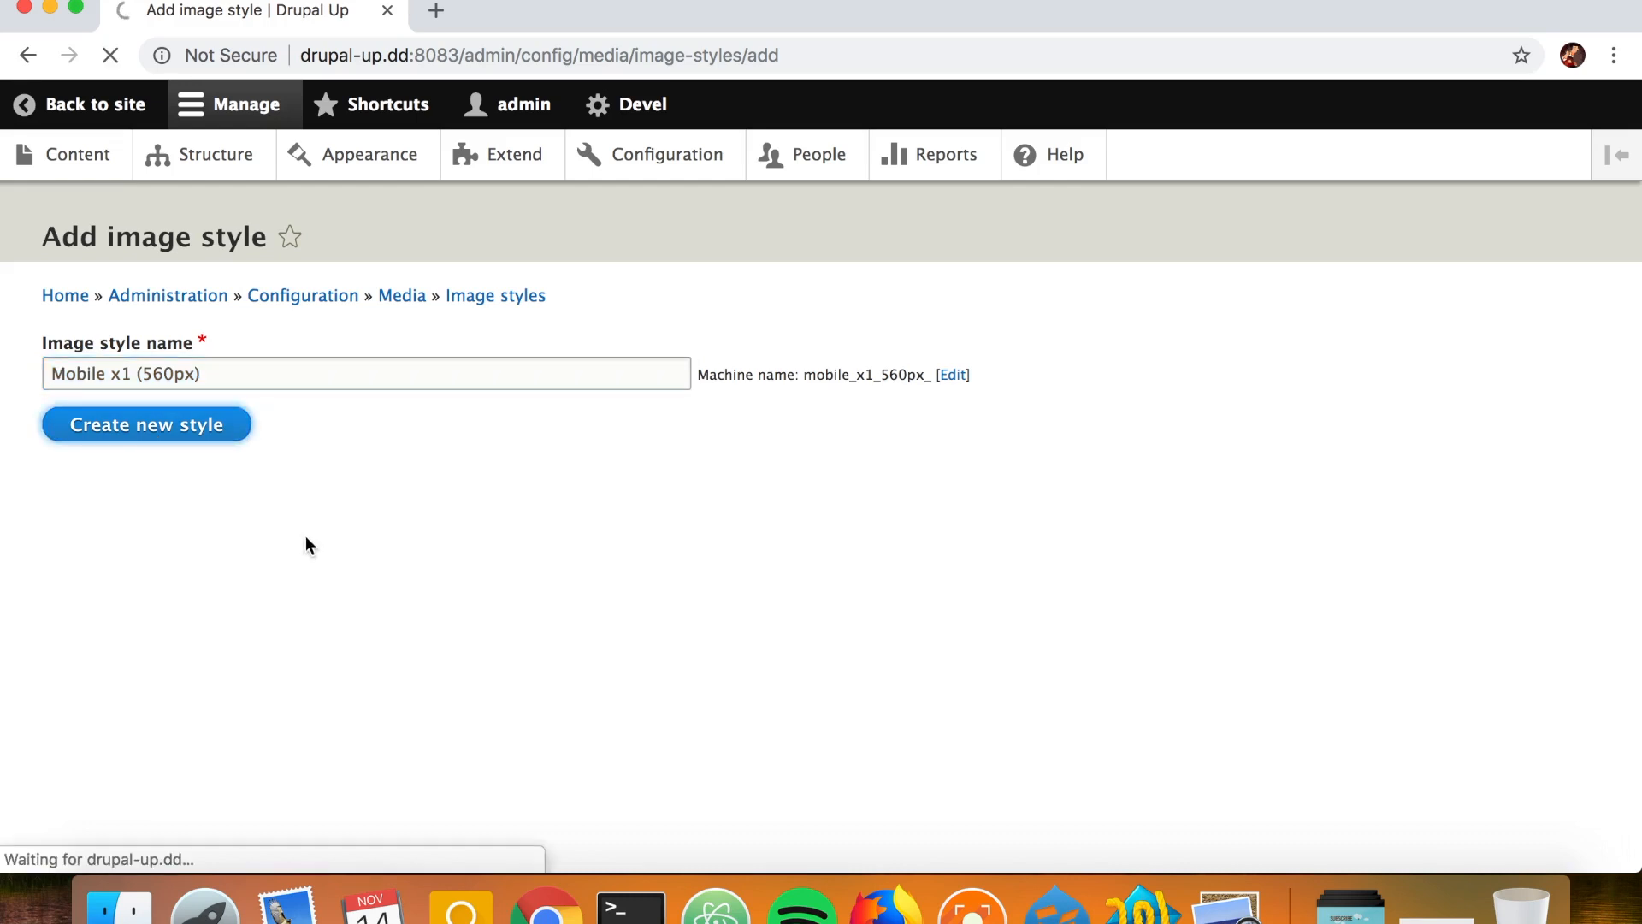
Step: Add a Scale effect with a width of 560 pixels to the Mobile x1 (560px) style
scroll(209, 641, down, 3)
scroll(221, 619, up, 2)
scroll(220, 634, down, 2)
click(214, 665)
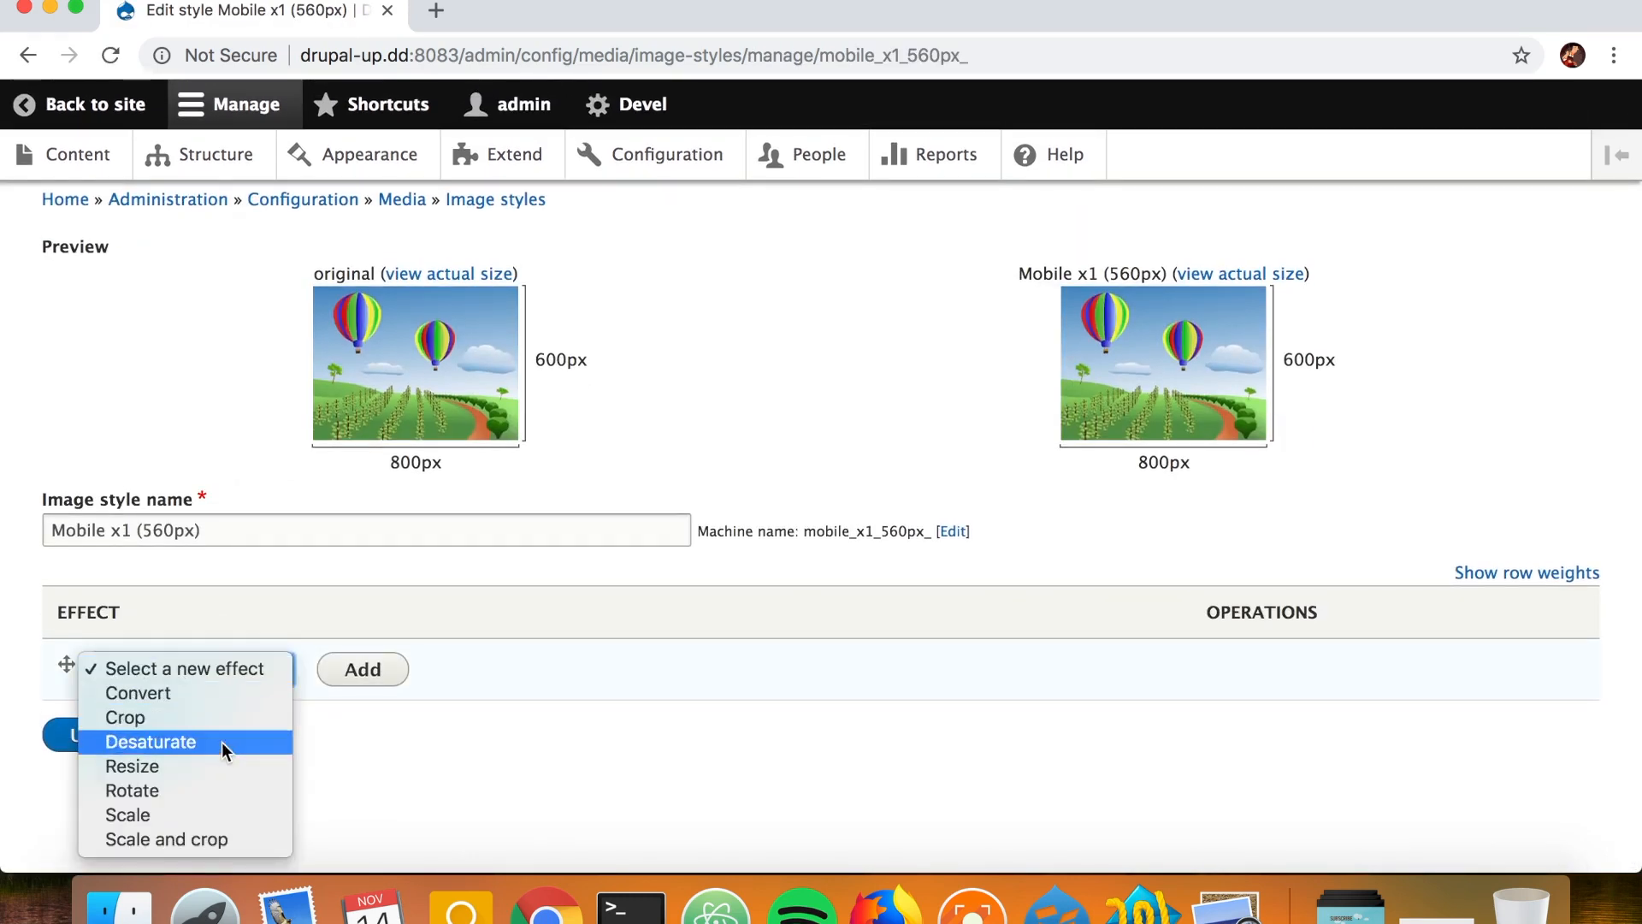
click(208, 814)
click(357, 680)
click(156, 489)
text(e1560)
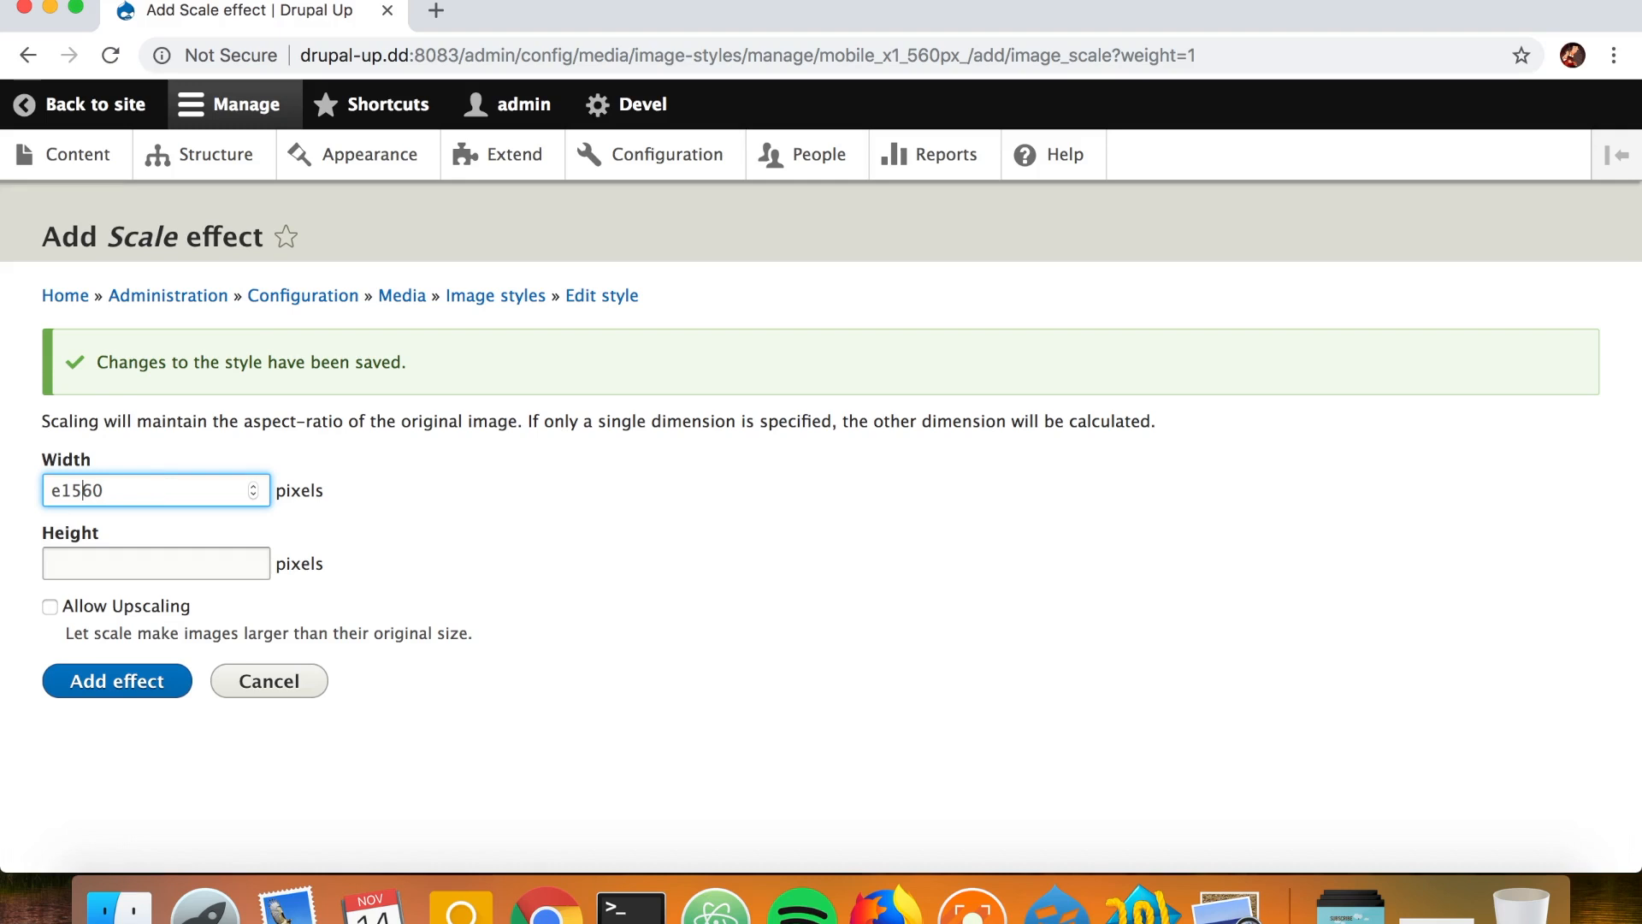
key(shift+Left)
key(shift+Left)
key(BackSpace)
click(147, 679)
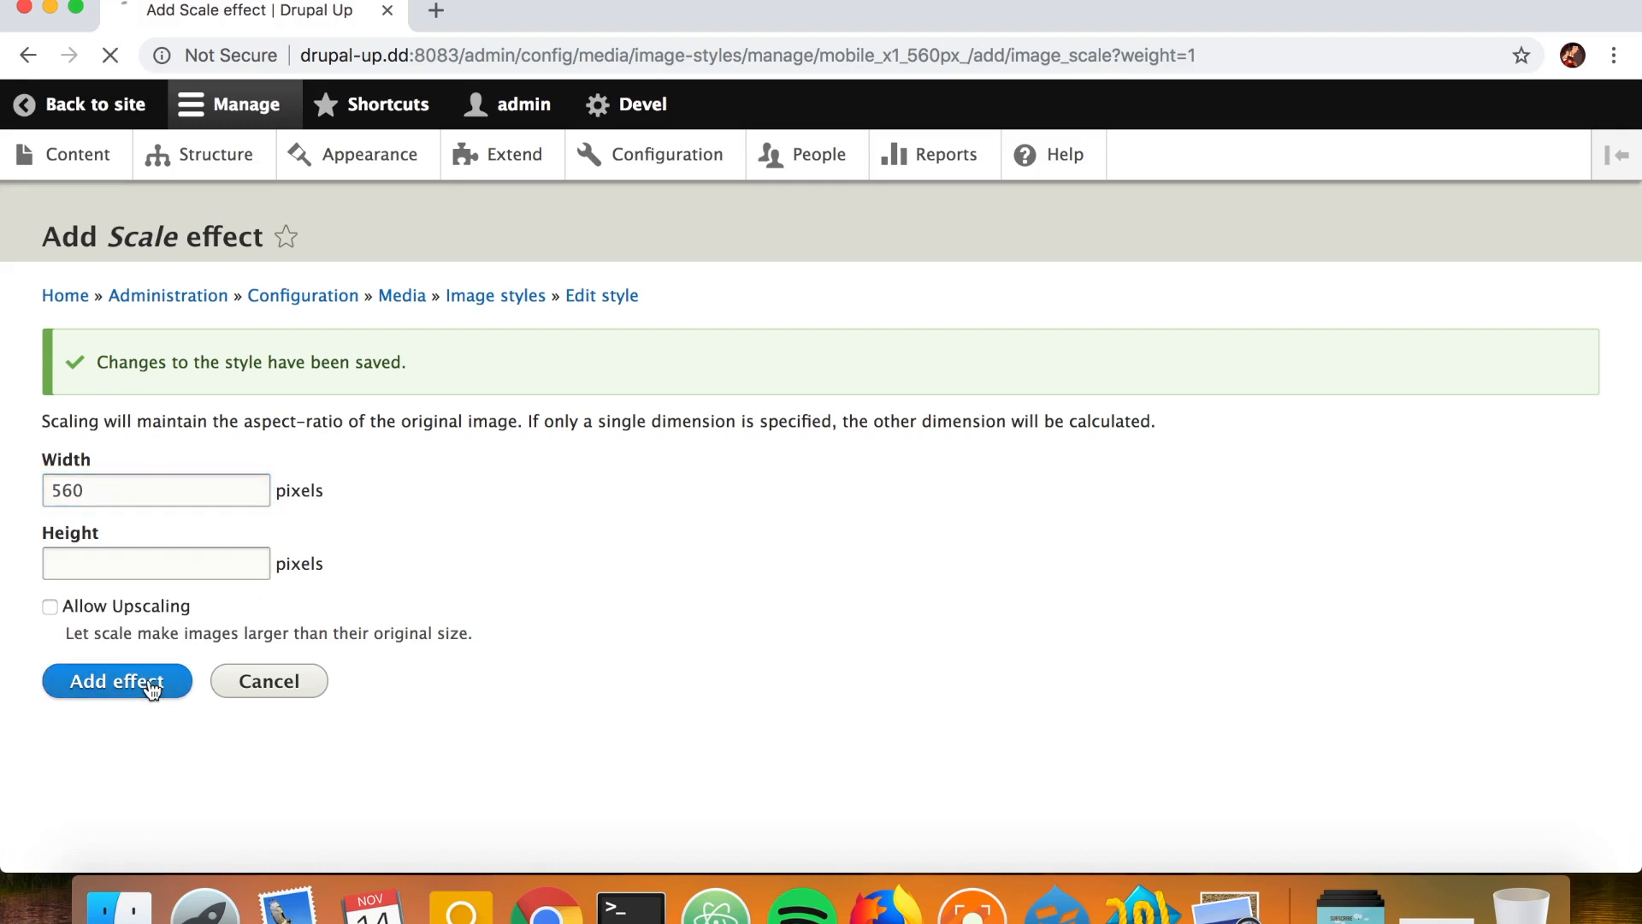
Step: Copy the full name of the Mobile x1 (560px) style and start adding another image style
scroll(151, 689, down, 5)
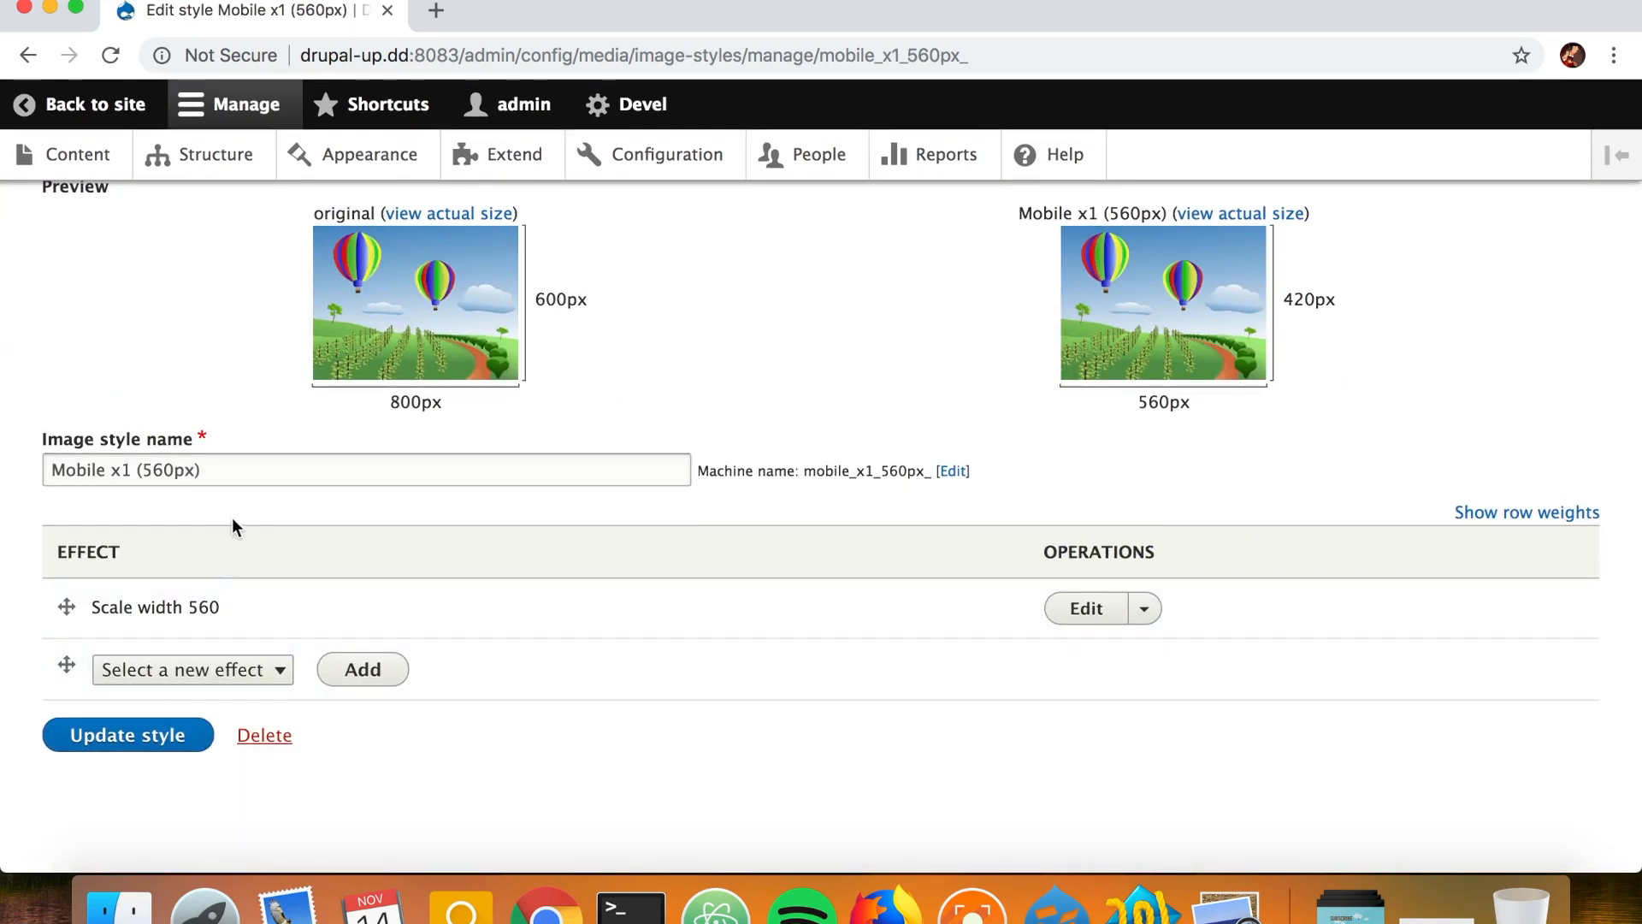
drag(231, 470, 4, 447)
key(super+c)
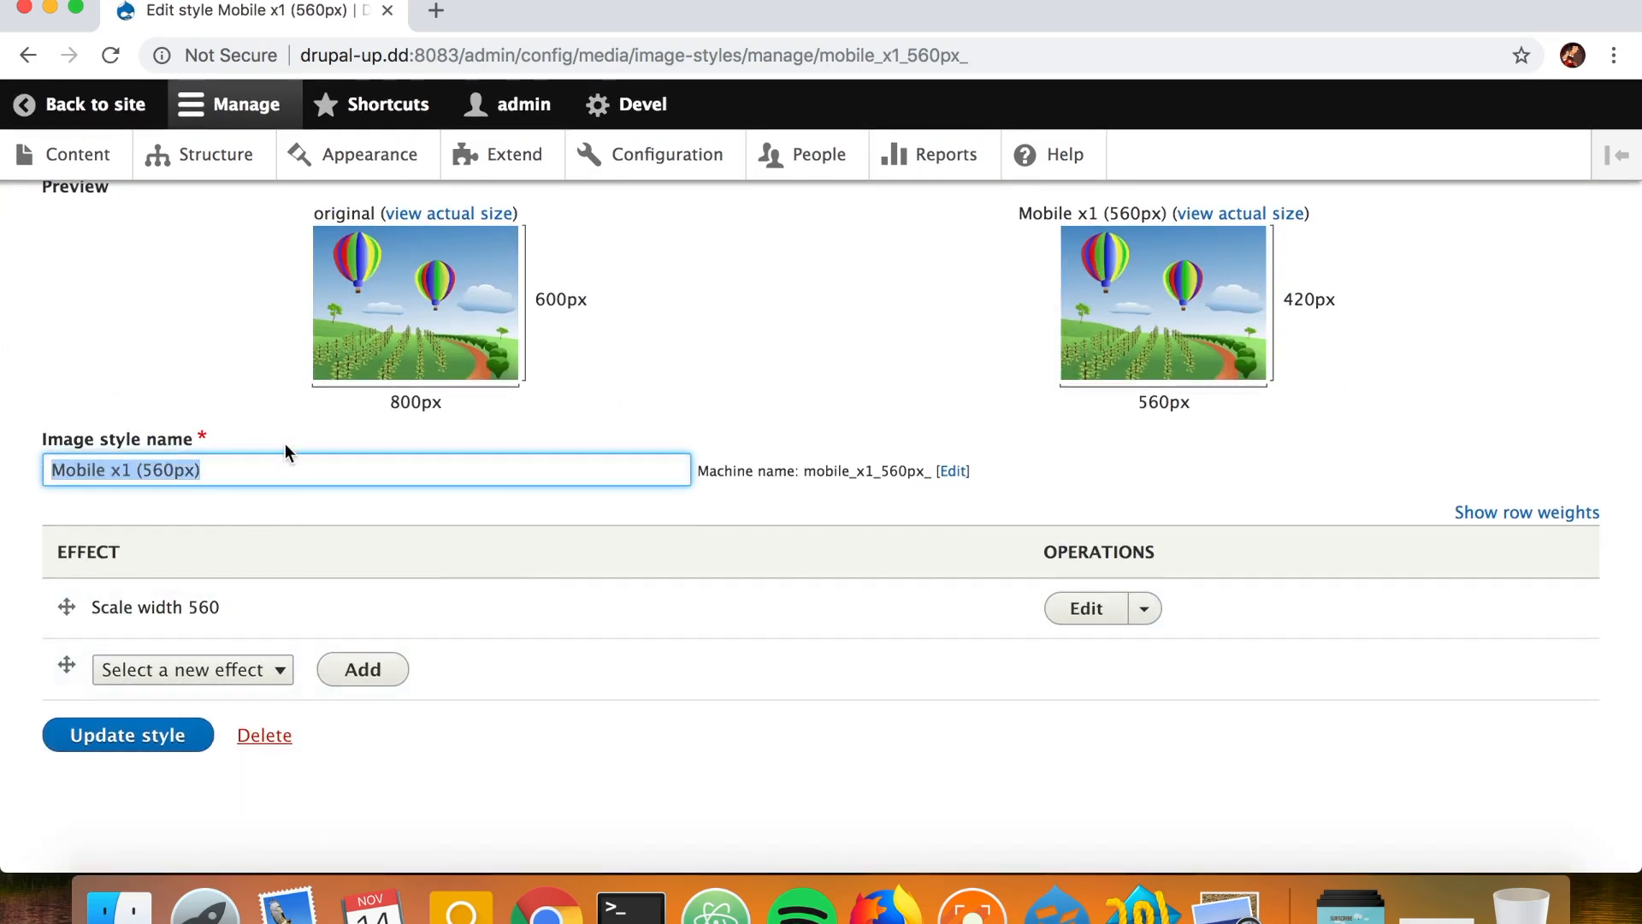
scroll(286, 443, up, 5)
click(500, 366)
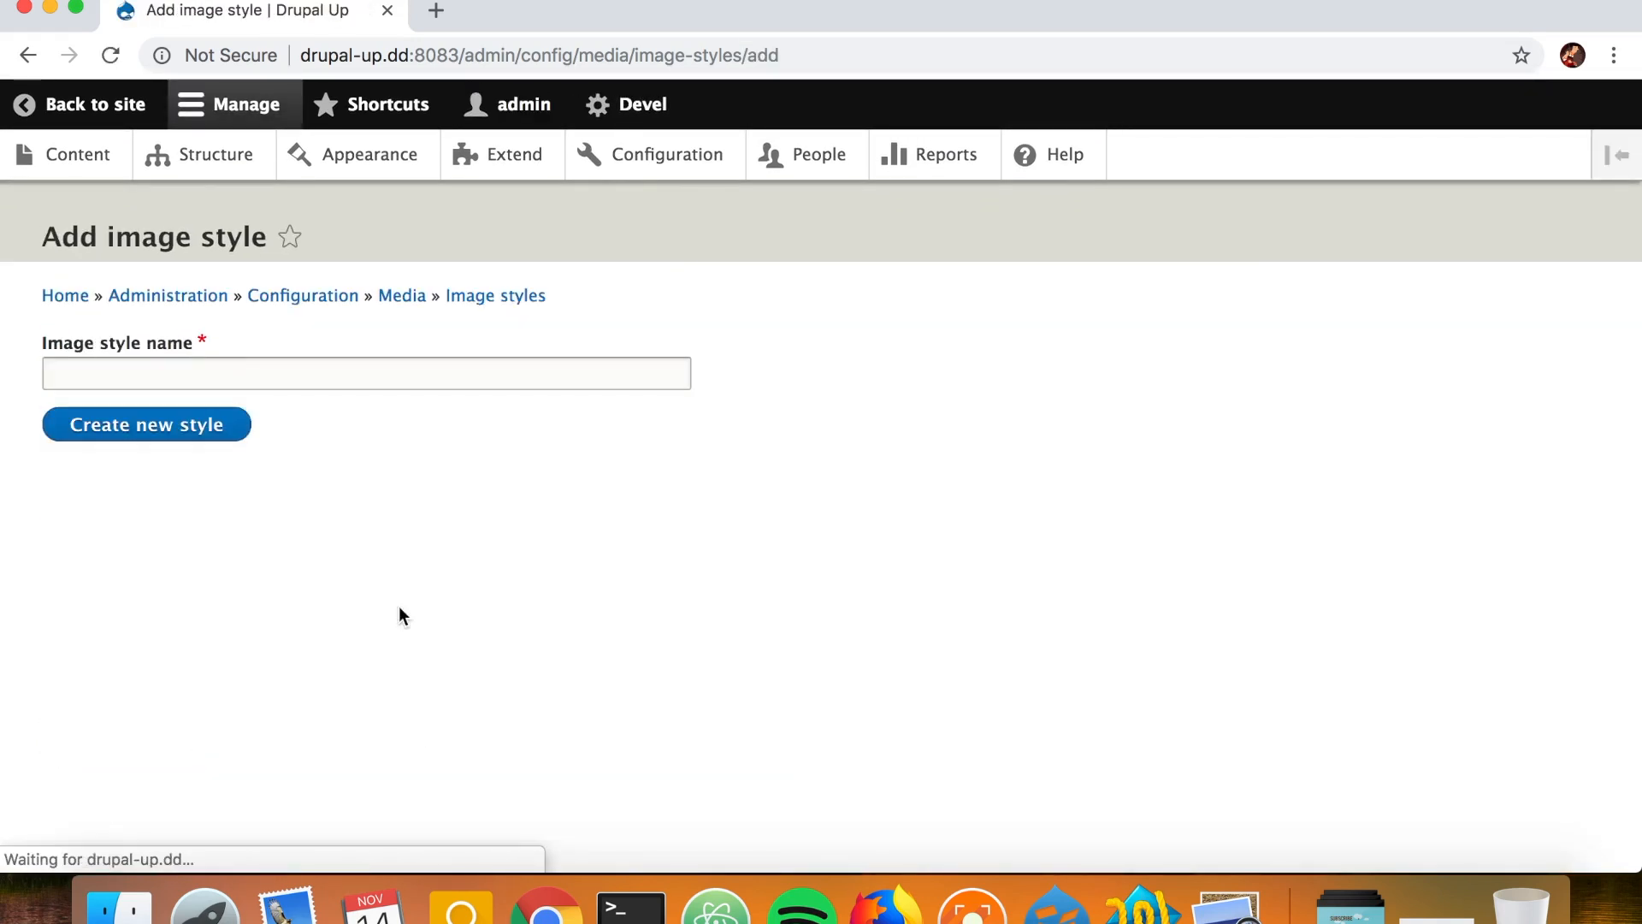
Step: Create the image style "Mobile x2 (560px)" by reusing the copied name and changing the multiplier to x2
click(254, 368)
key(super+v)
key(Left)
key(Left)
key(Left)
key(Left)
key(Left)
key(Left)
key(Left)
key(Left)
key(BackSpace)
text(2)
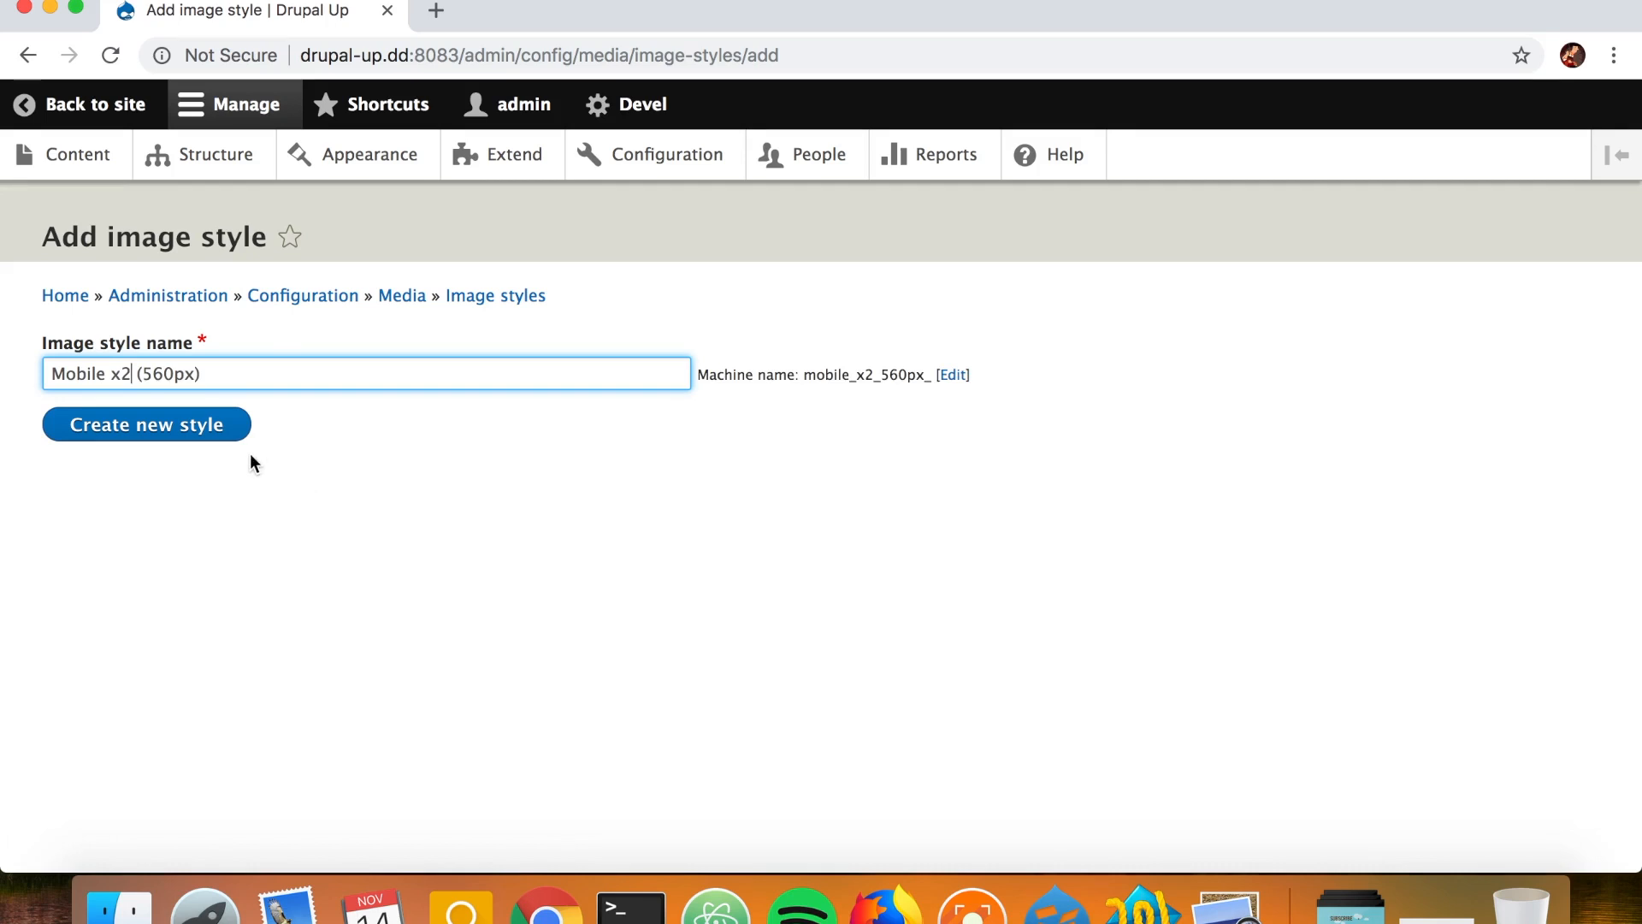
click(213, 433)
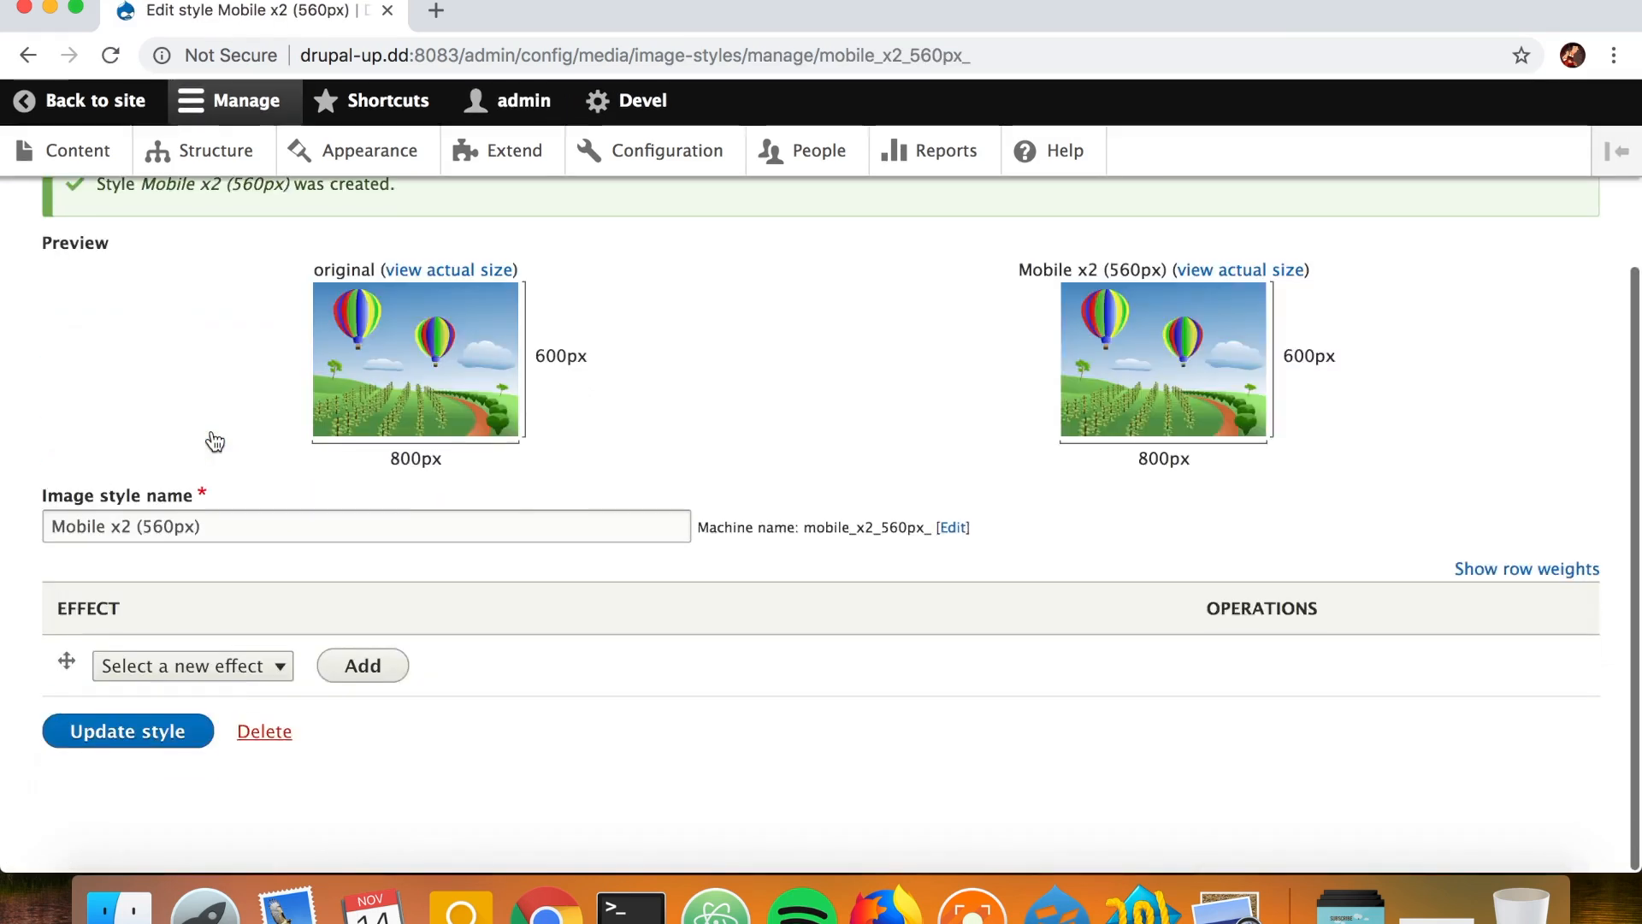
Step: Add a Scale effect with a width of 1120 pixels to the Mobile x2 (560px) style and update the style
scroll(213, 440, down, 3)
click(238, 676)
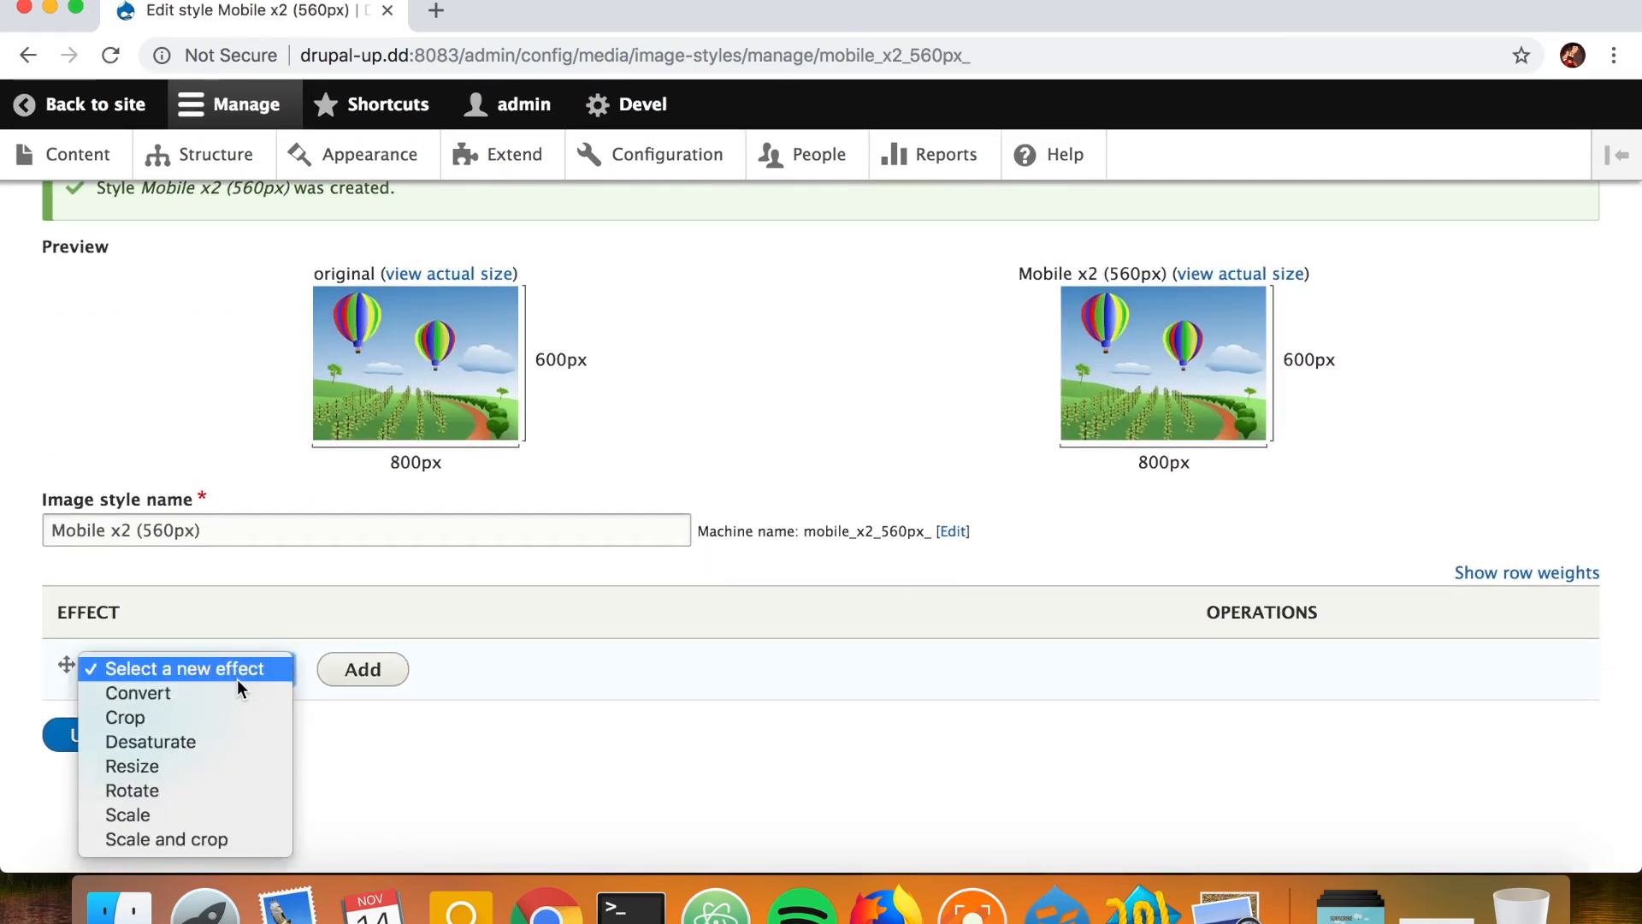
click(195, 815)
click(357, 681)
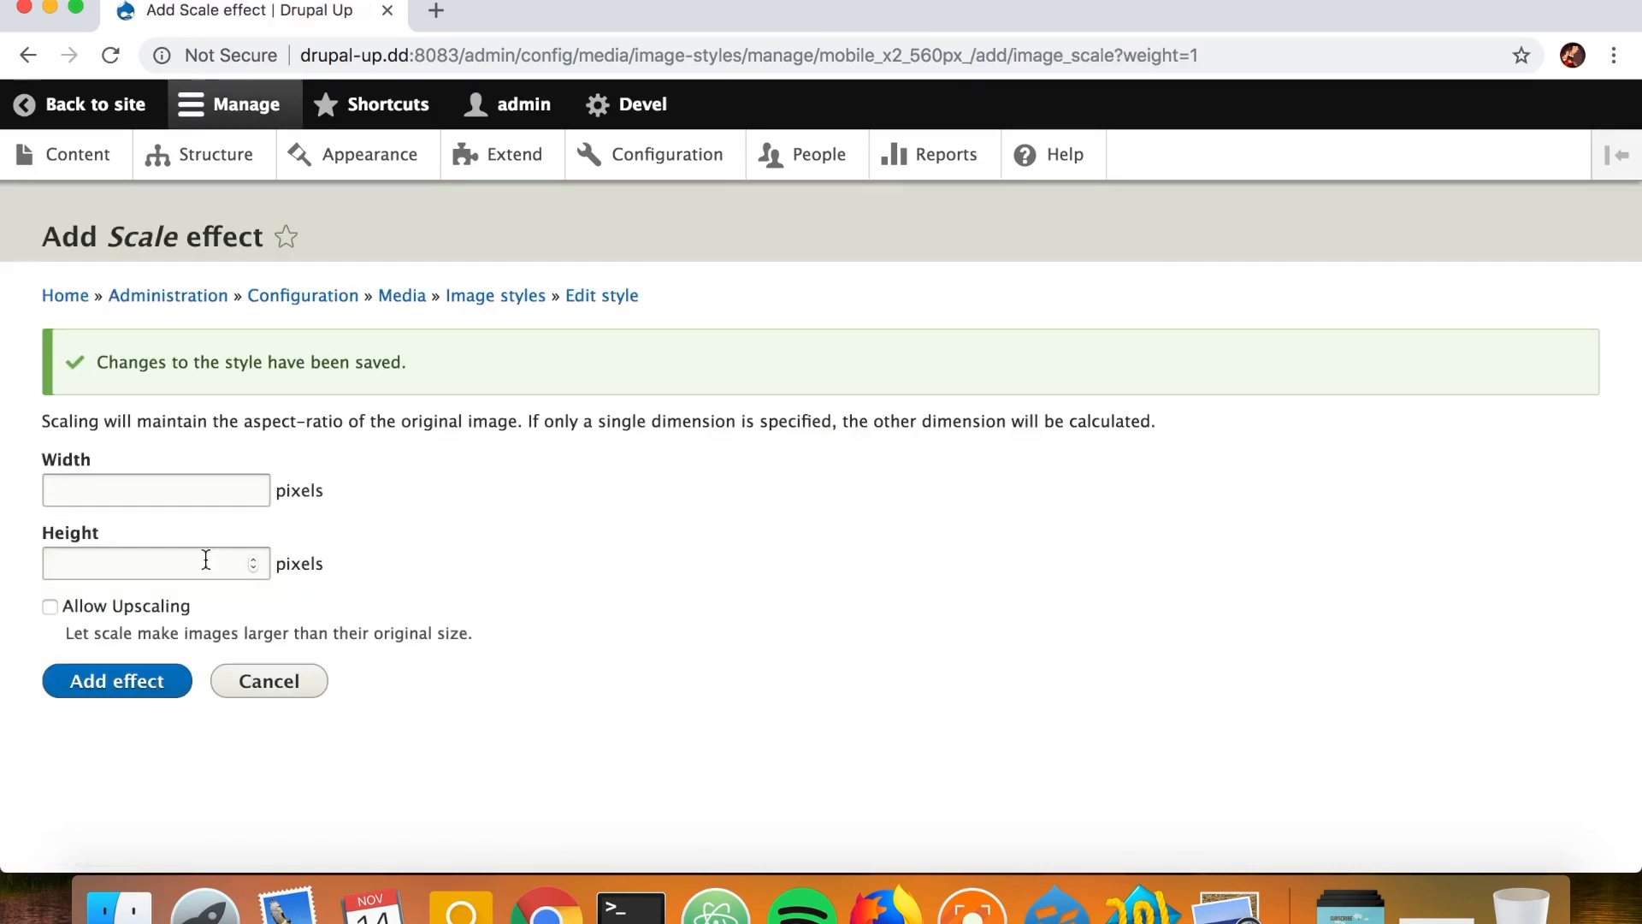
click(160, 501)
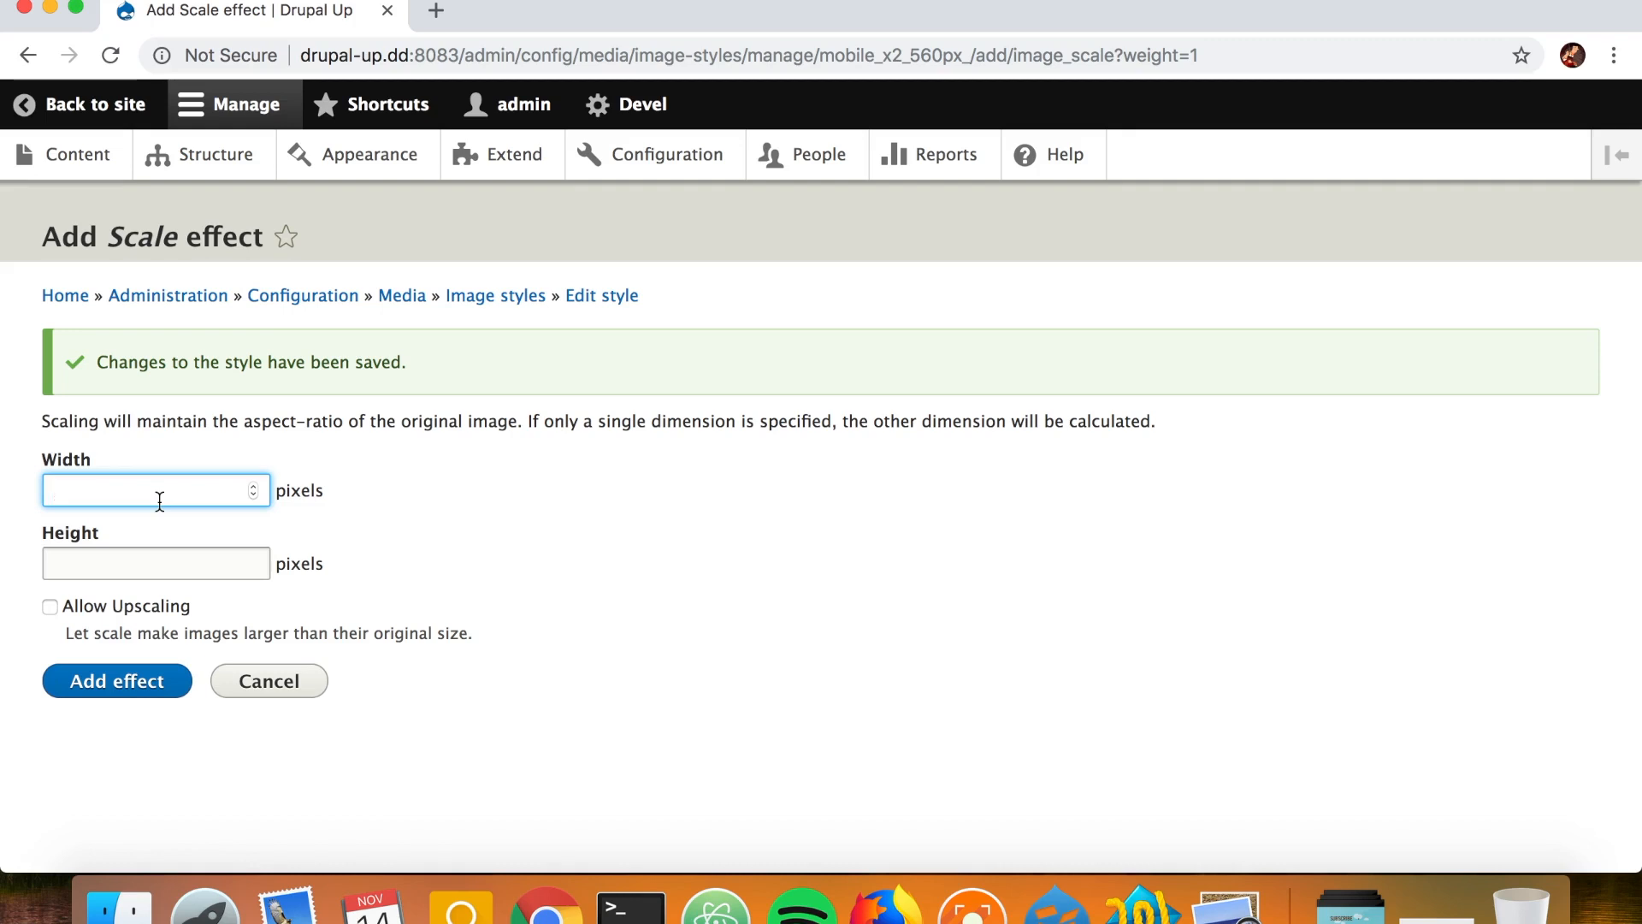
text(1120)
click(180, 681)
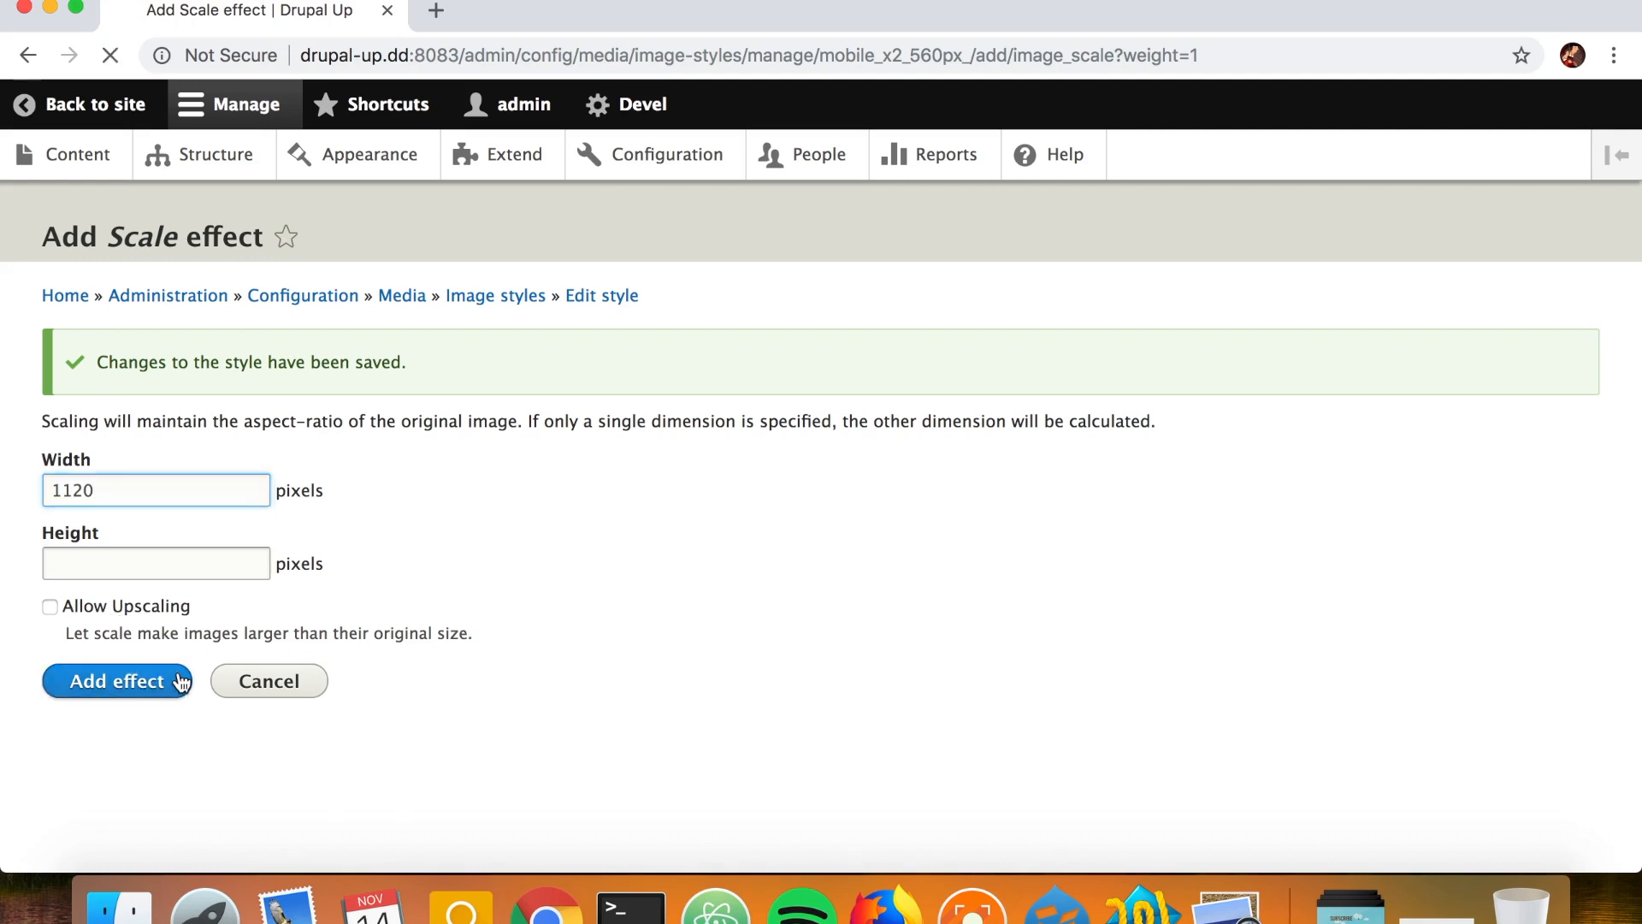
scroll(391, 691, down, 5)
click(151, 750)
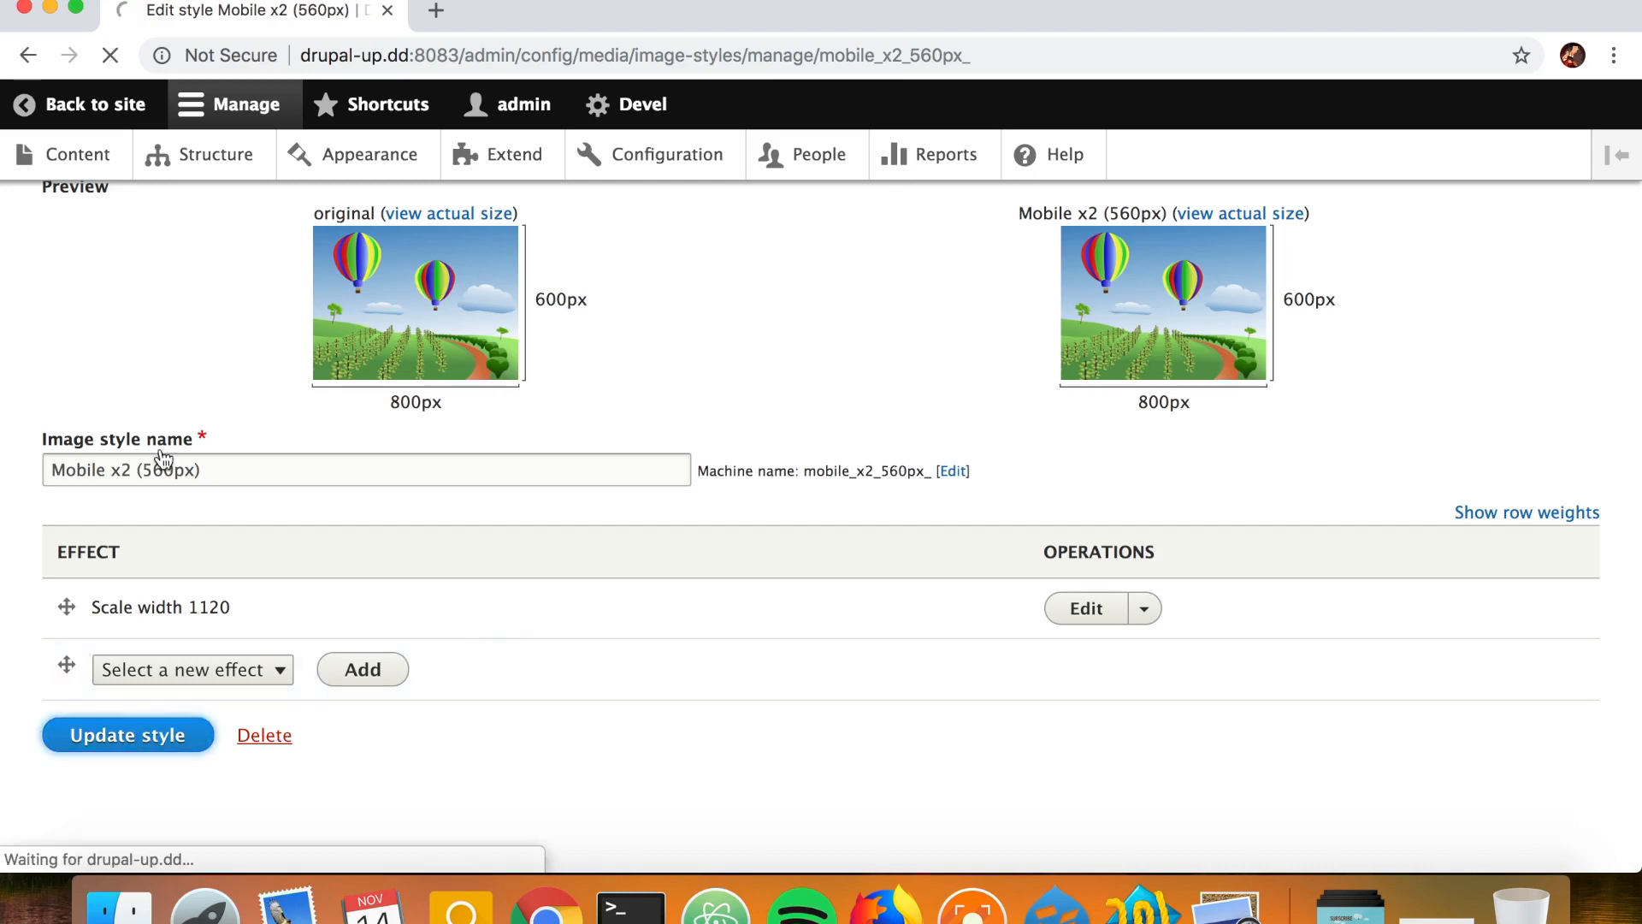
Step: Start adding another image style, and copy the breakpoint name "narrow" from drupal_up.breakpoints.yml in Atom
click(483, 366)
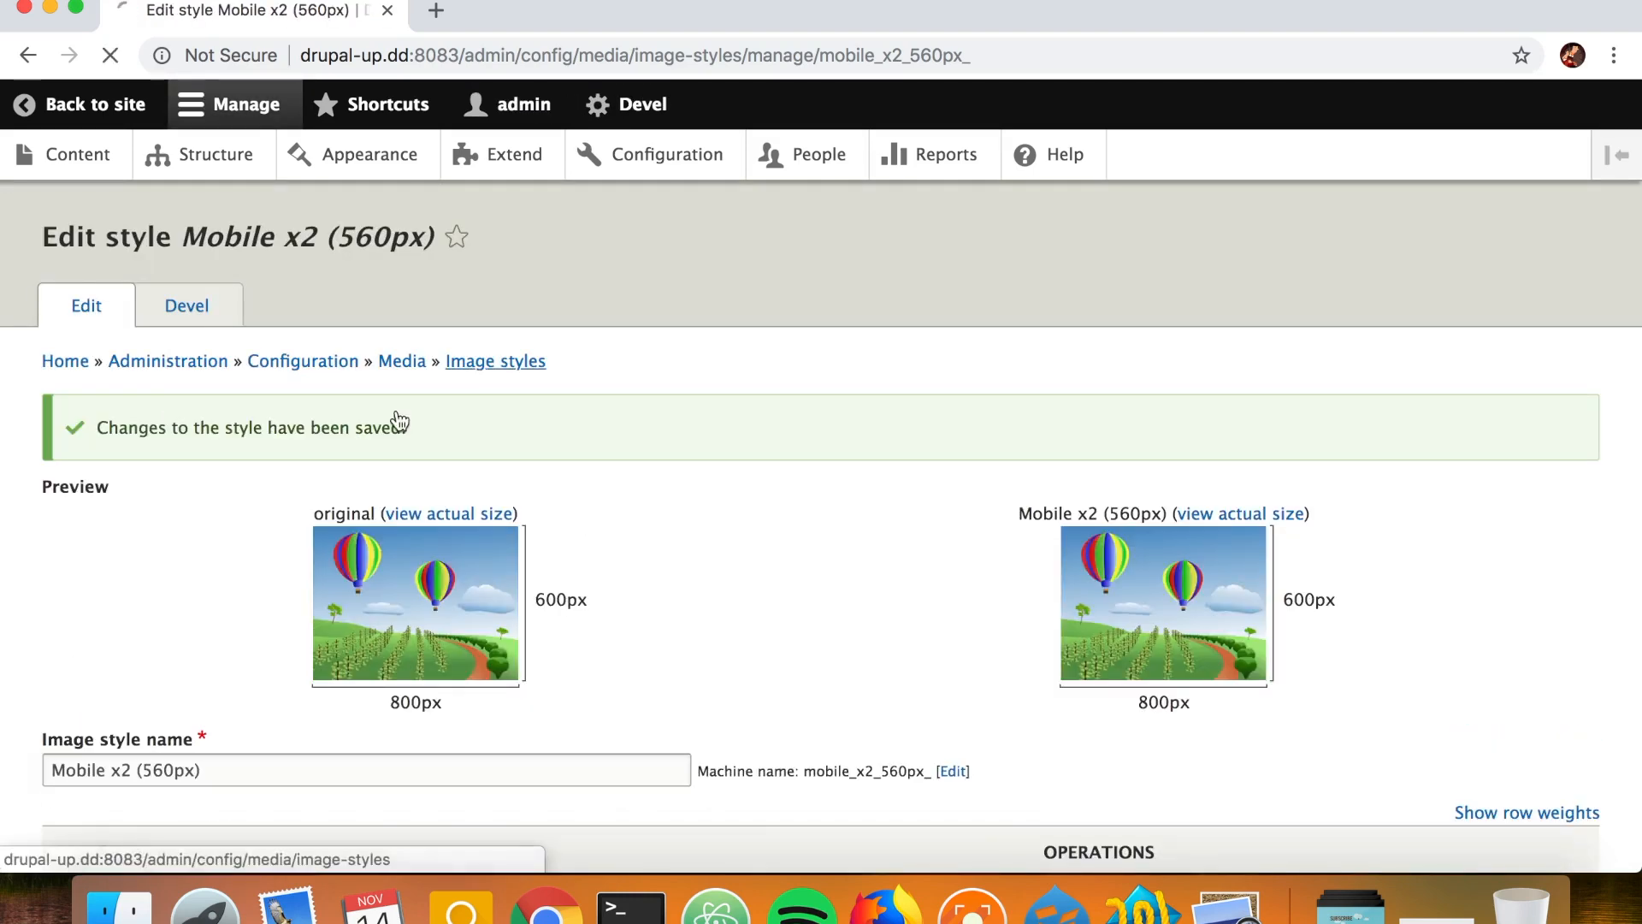
click(135, 399)
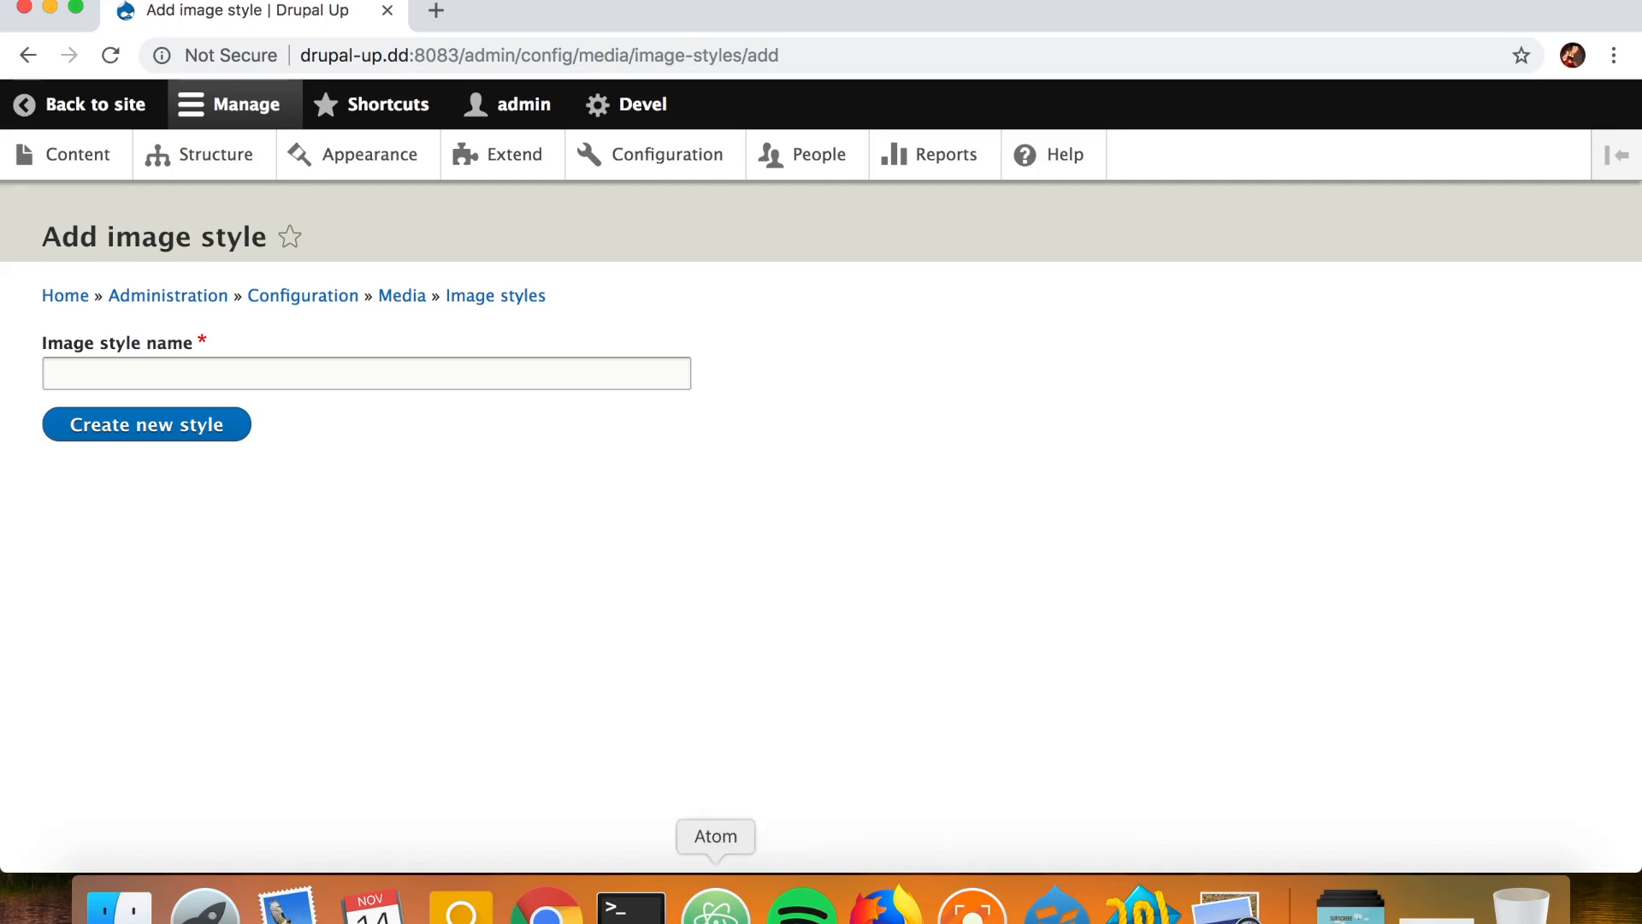
click(715, 905)
double_click(710, 274)
key(super+c)
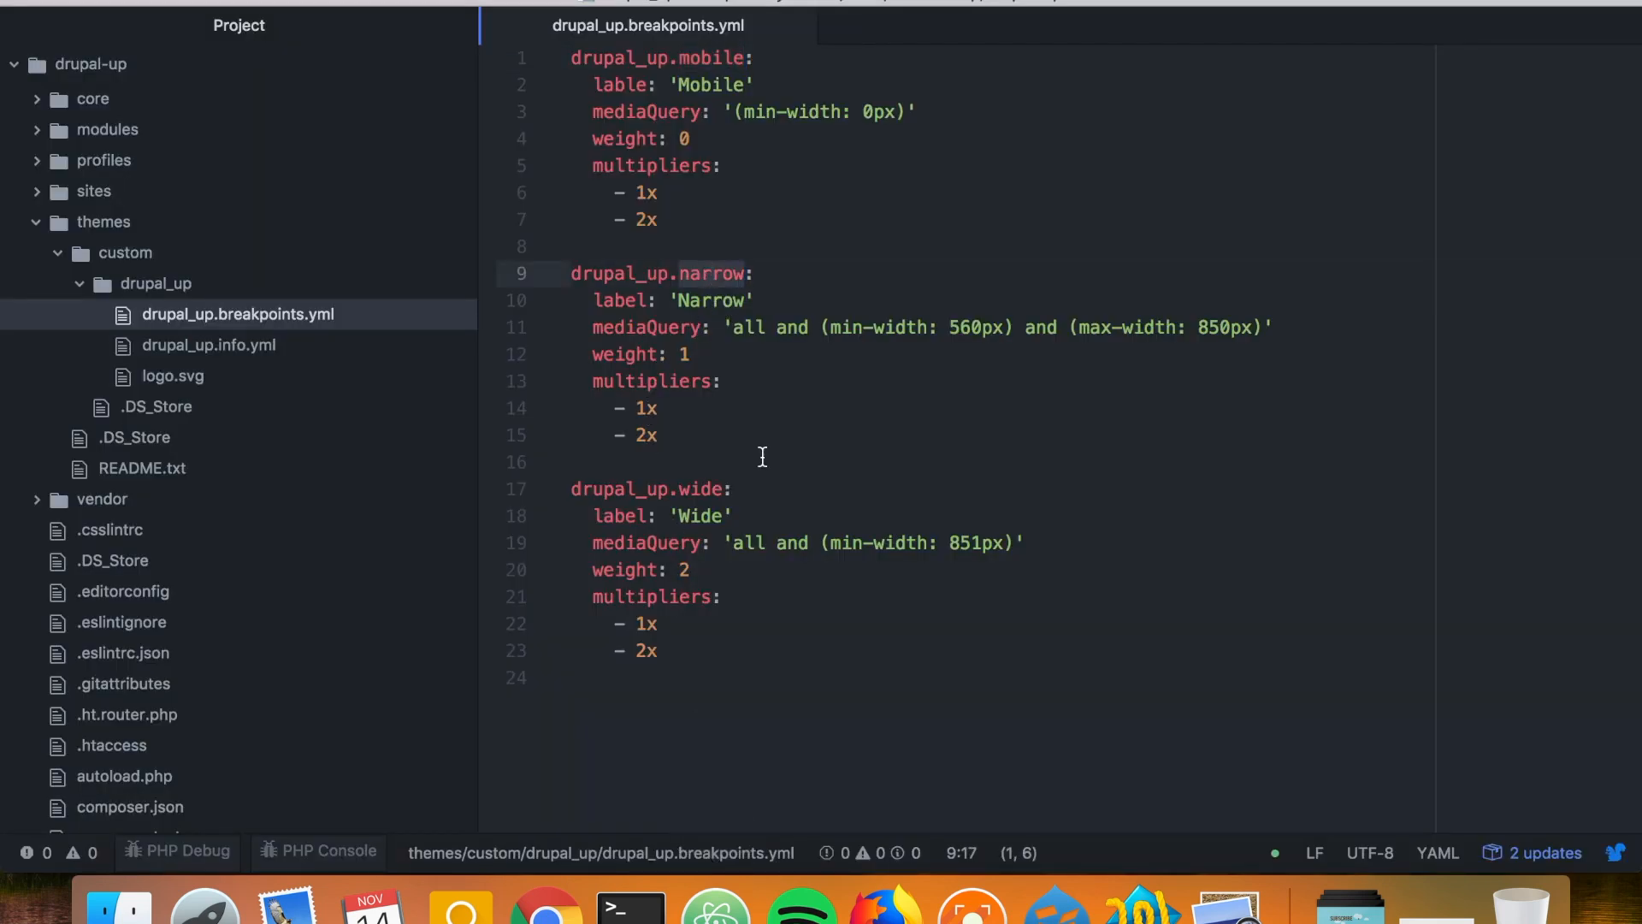
key(super+Tab)
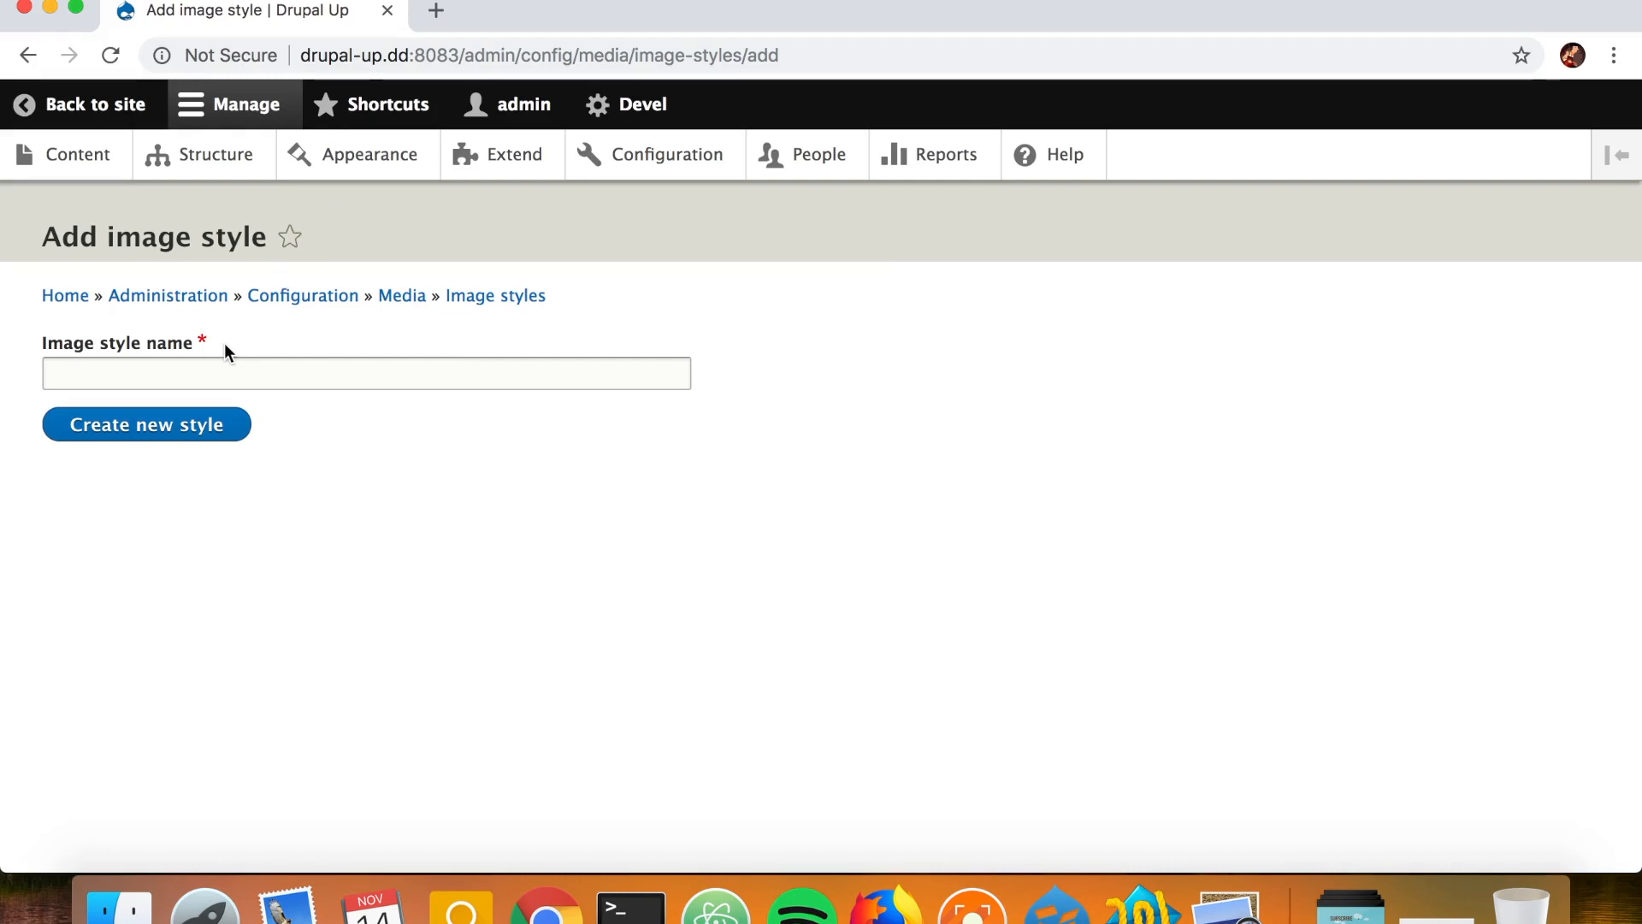
Step: Enter "Narrow x1 ()" as the new image style's name, based on the copied breakpoint name
click(208, 367)
key(super+v)
key(BackSpace)
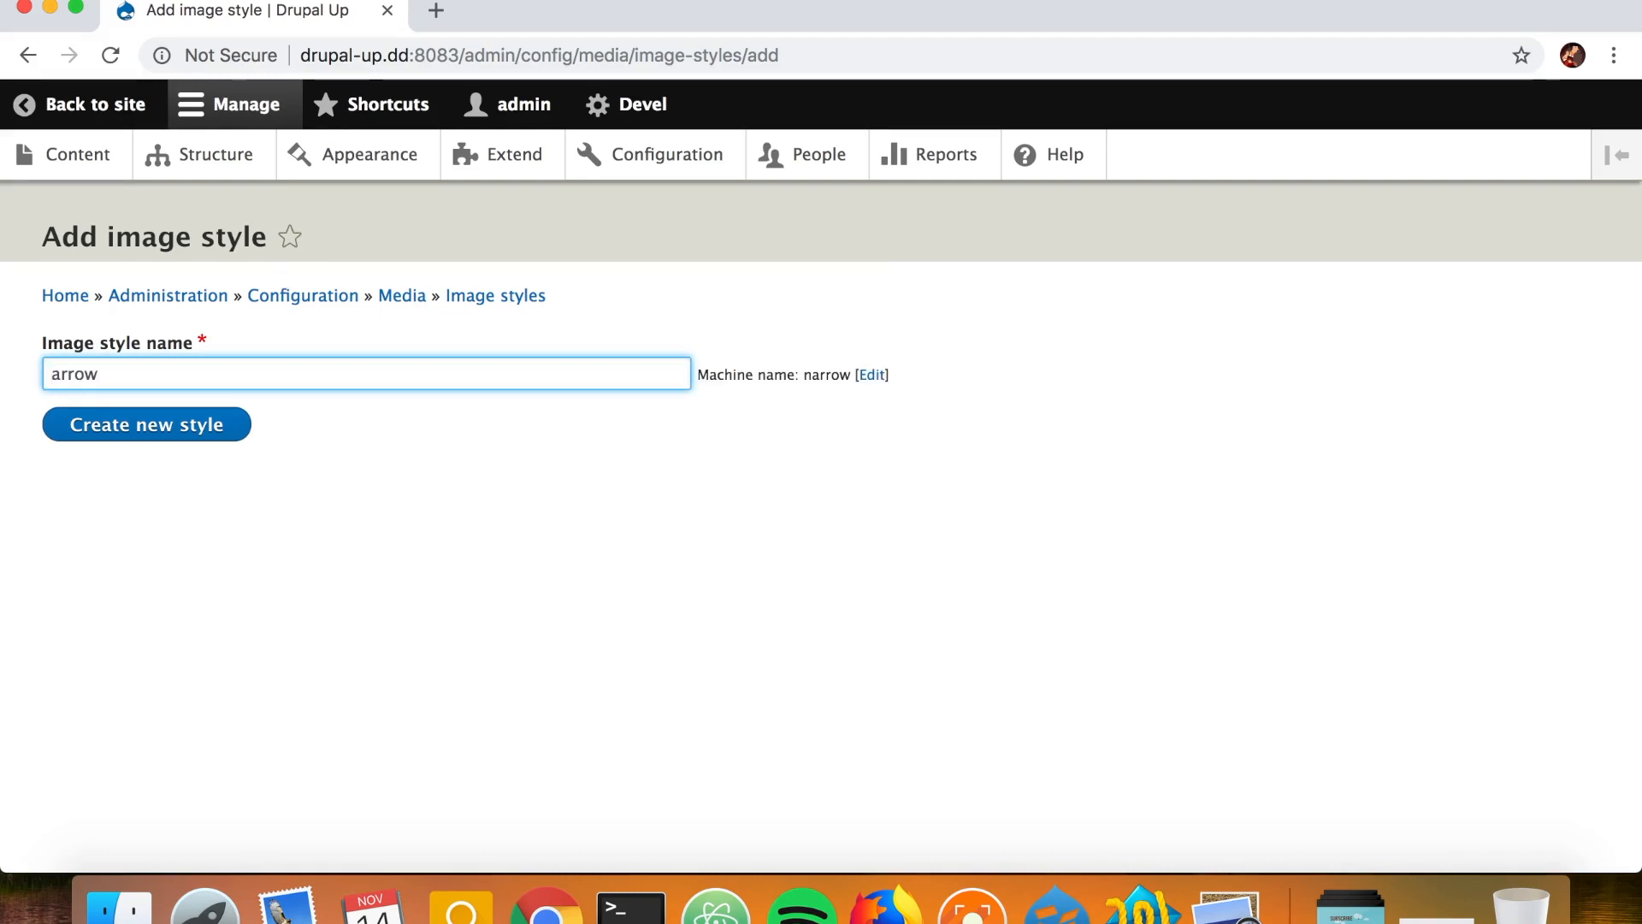
text(N)
text( x2)
key(BackSpace)
text(1 ())
Step: Insert the narrow breakpoint's maximum width from Atom into the parentheses, giving "Narrow x1 (850px)", and create the style
key(super+Tab)
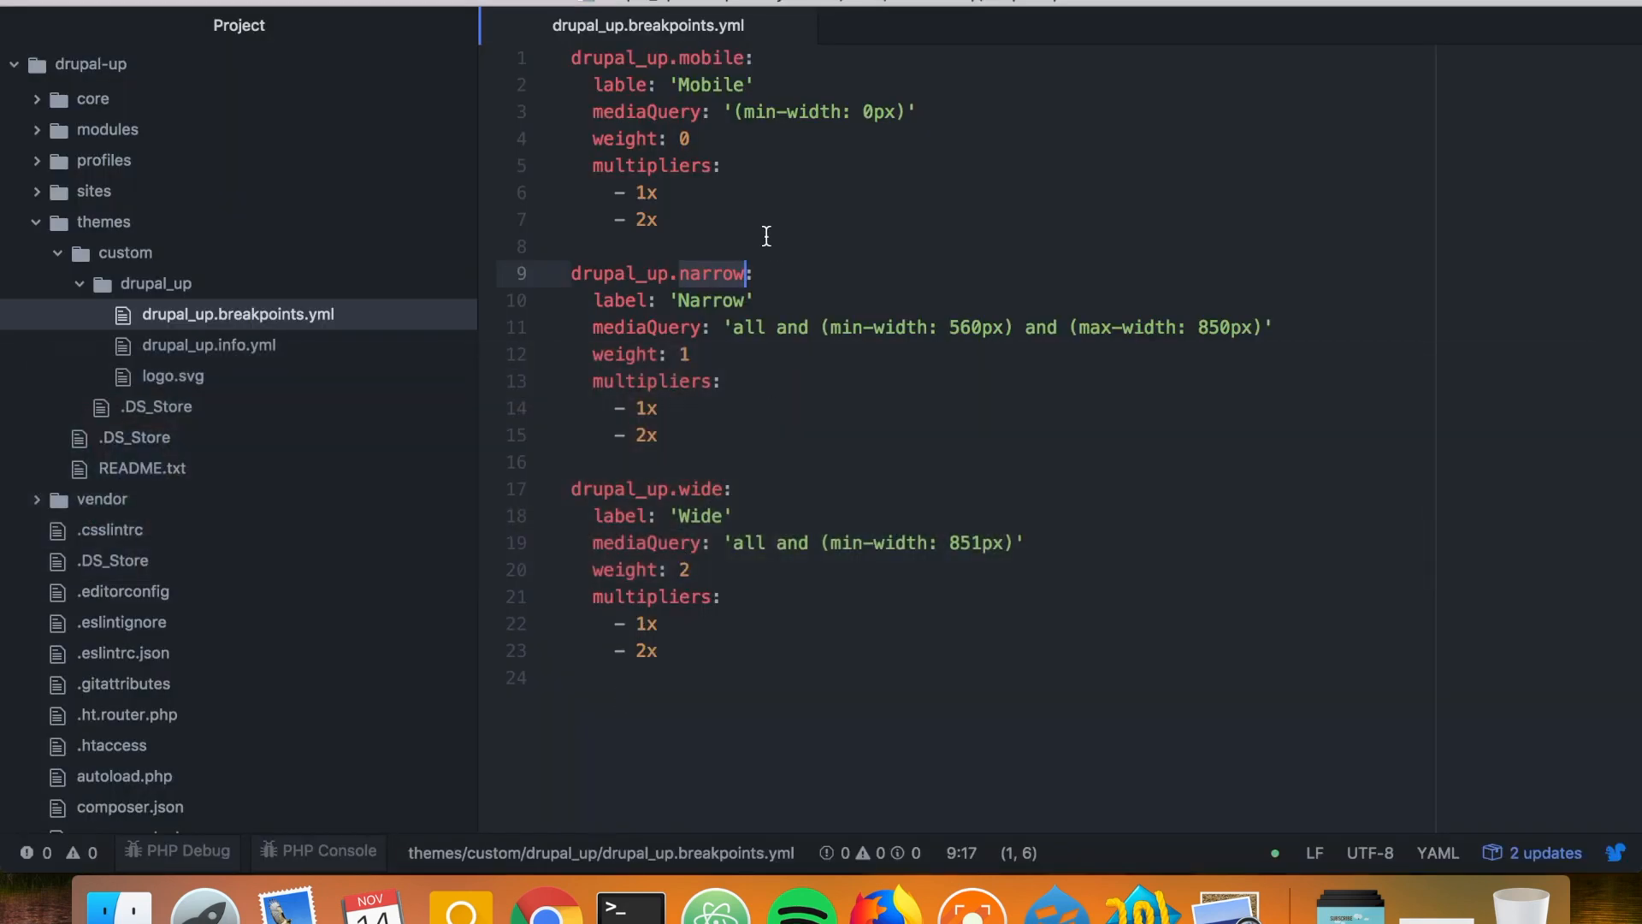
double_click(1214, 328)
key(super+c)
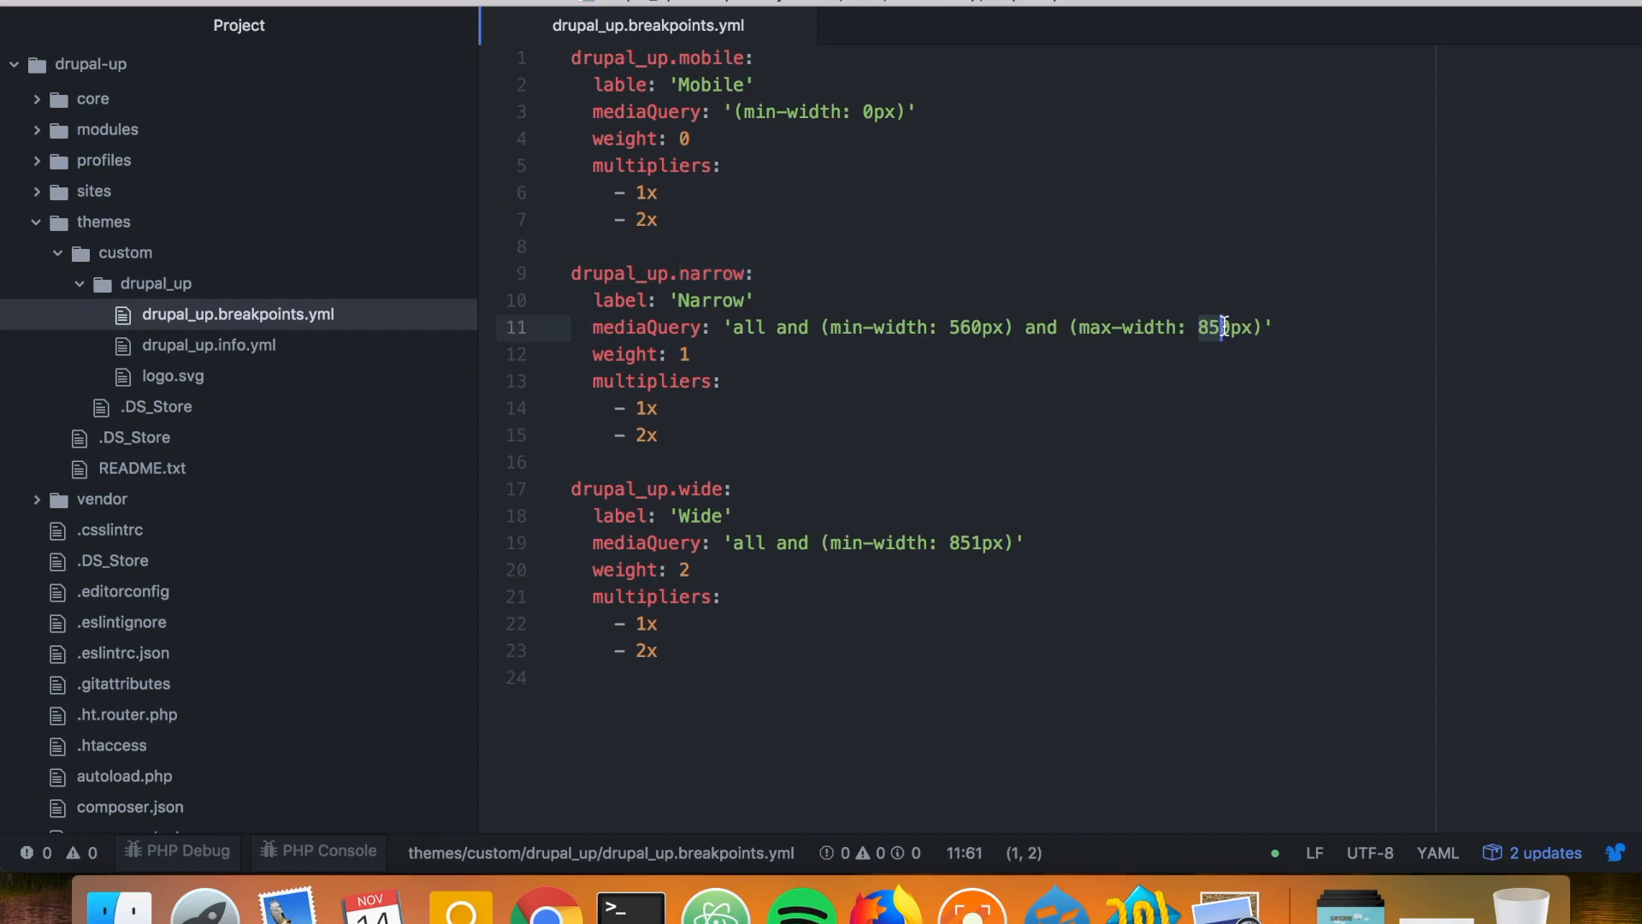
key(super+Tab)
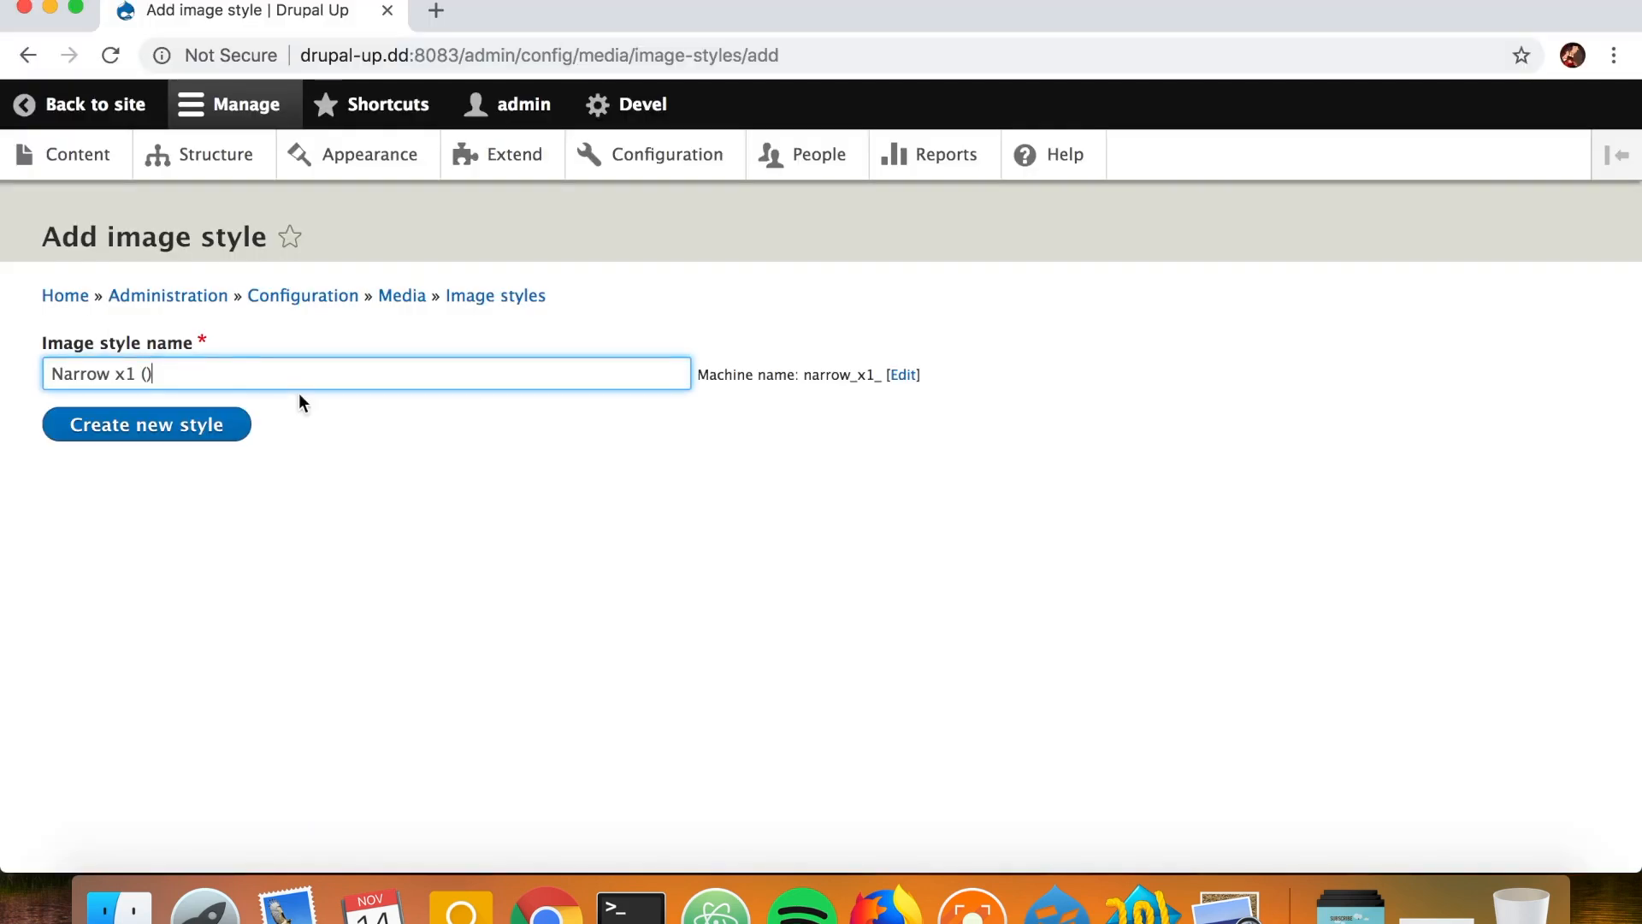
key(super+v)
text(px)
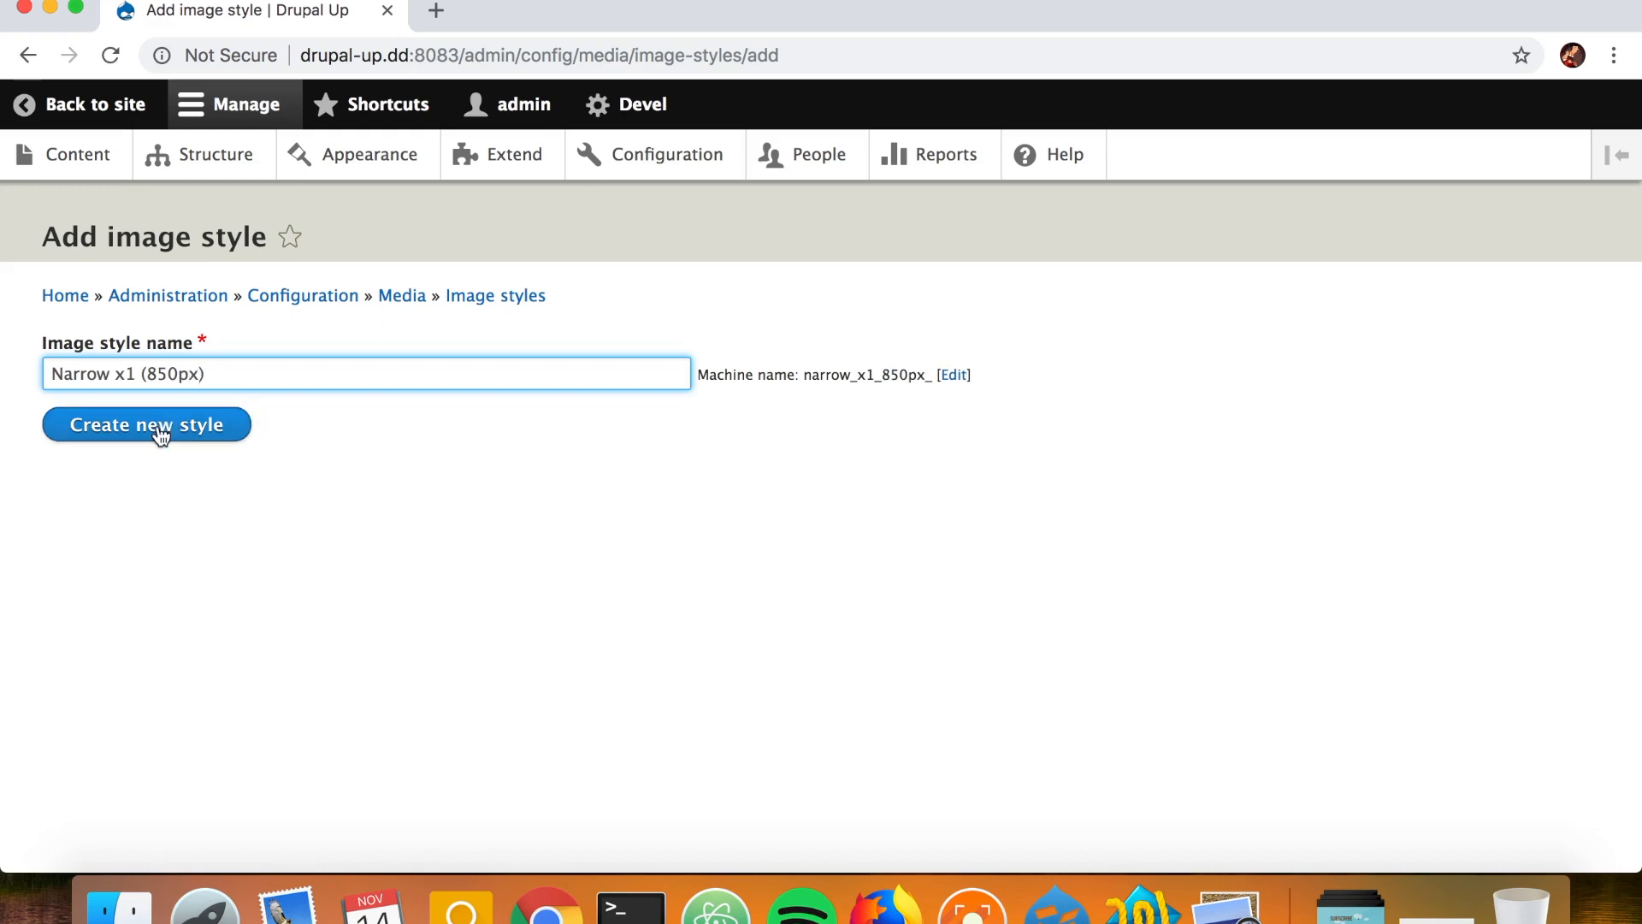
click(159, 430)
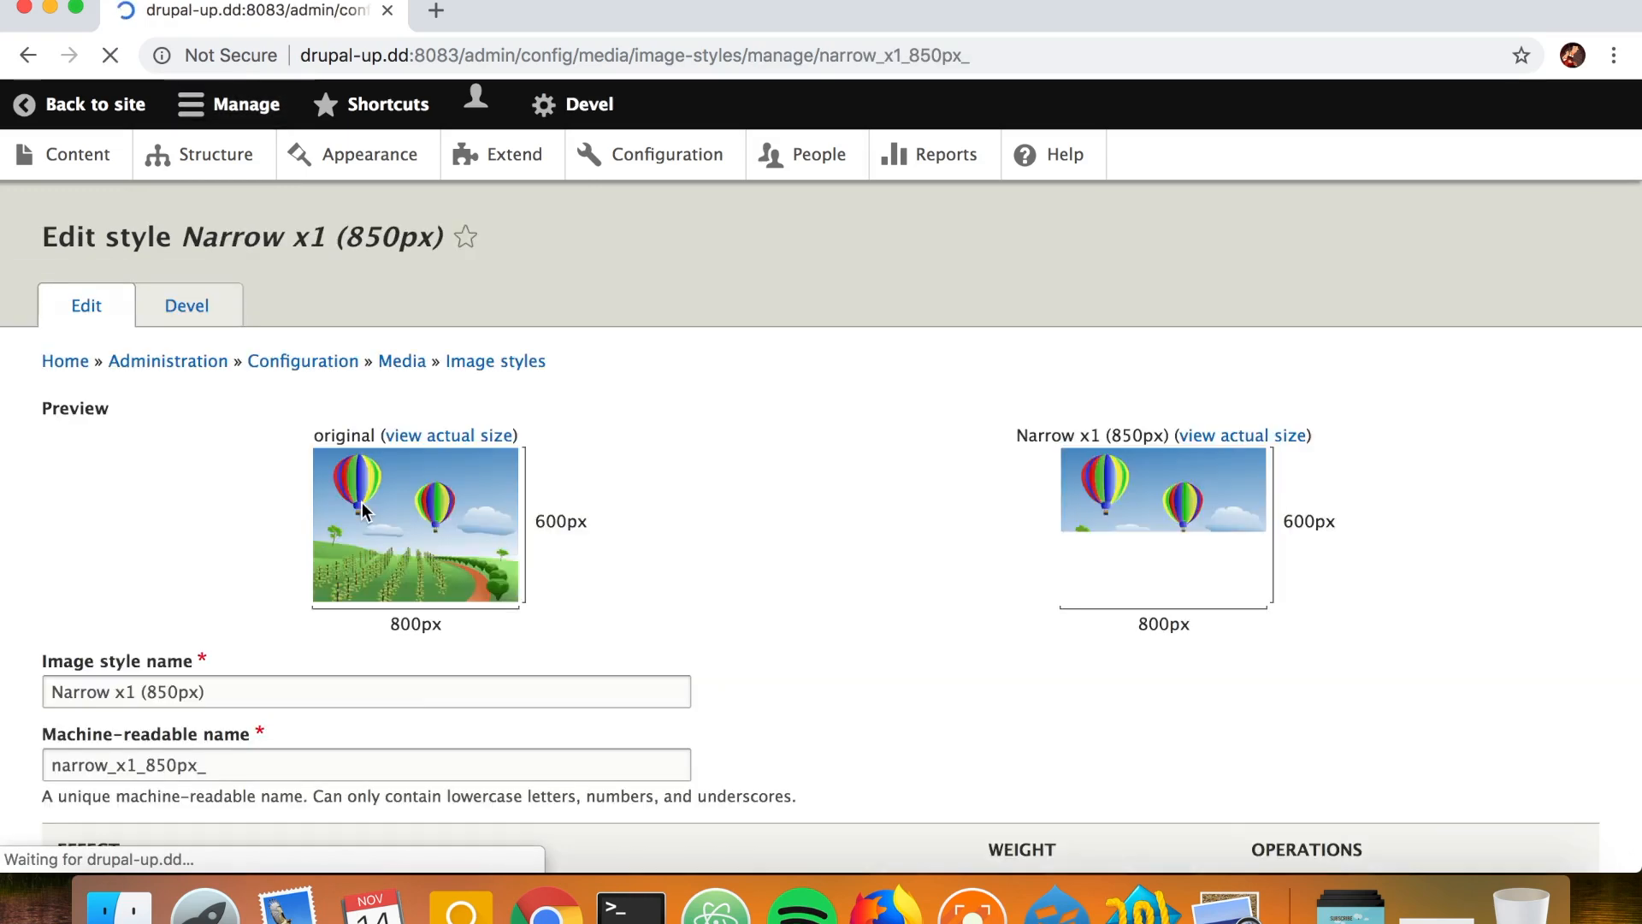
Step: Add a Scale effect with a width of 850 pixels to the Narrow x1 (850px) style
scroll(305, 577, down, 5)
click(229, 670)
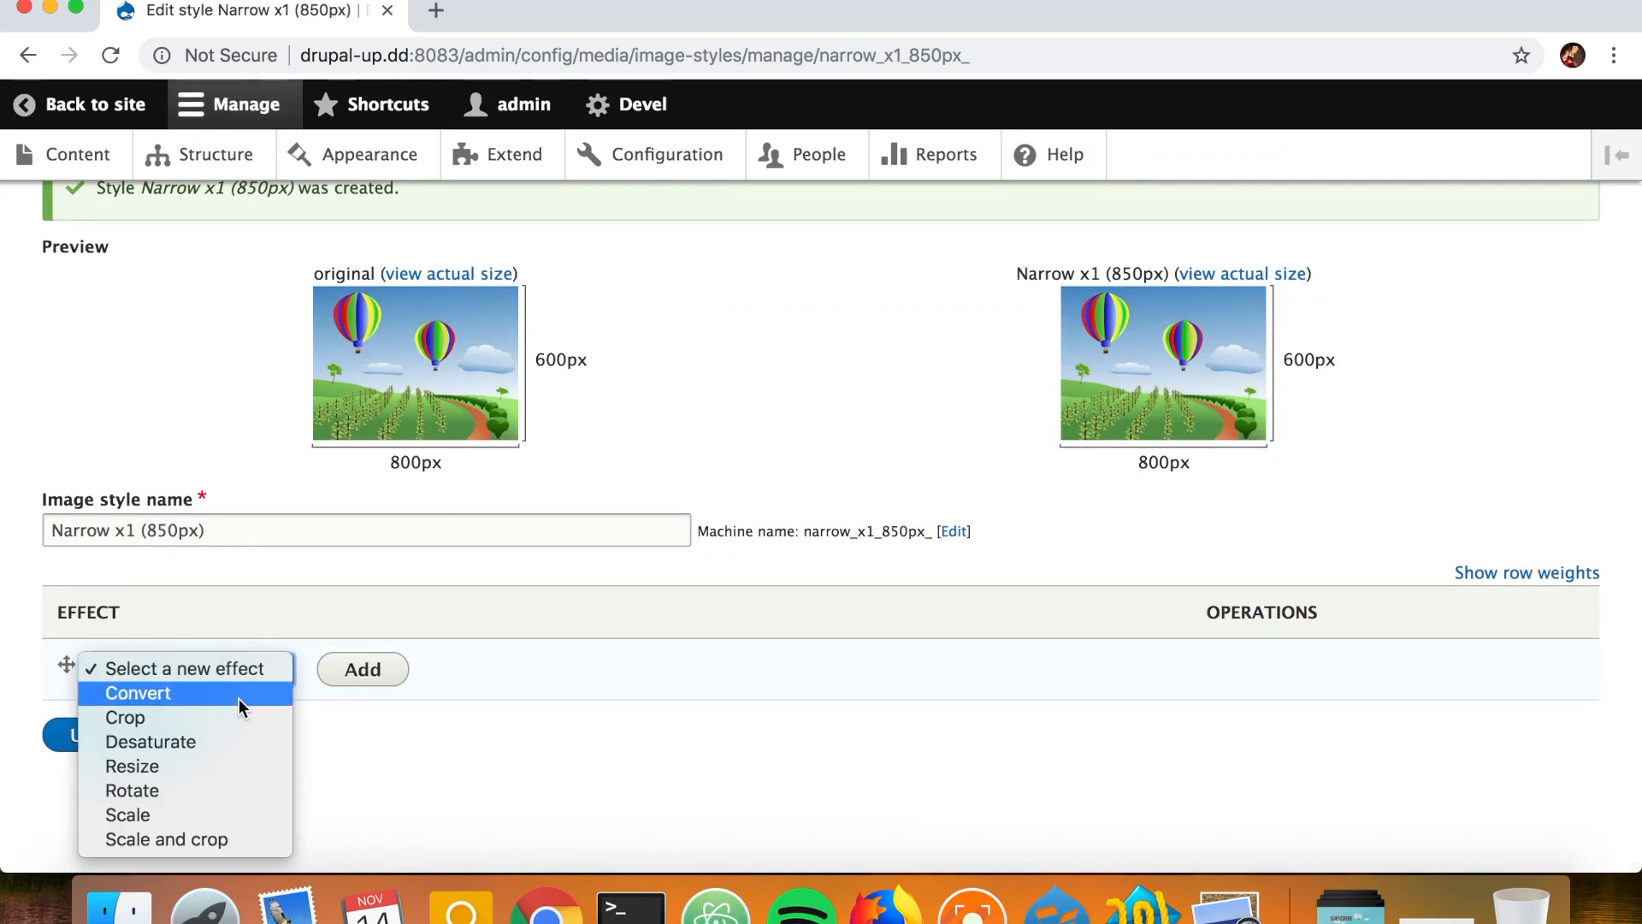
click(194, 817)
click(358, 676)
click(221, 492)
text(850)
click(132, 684)
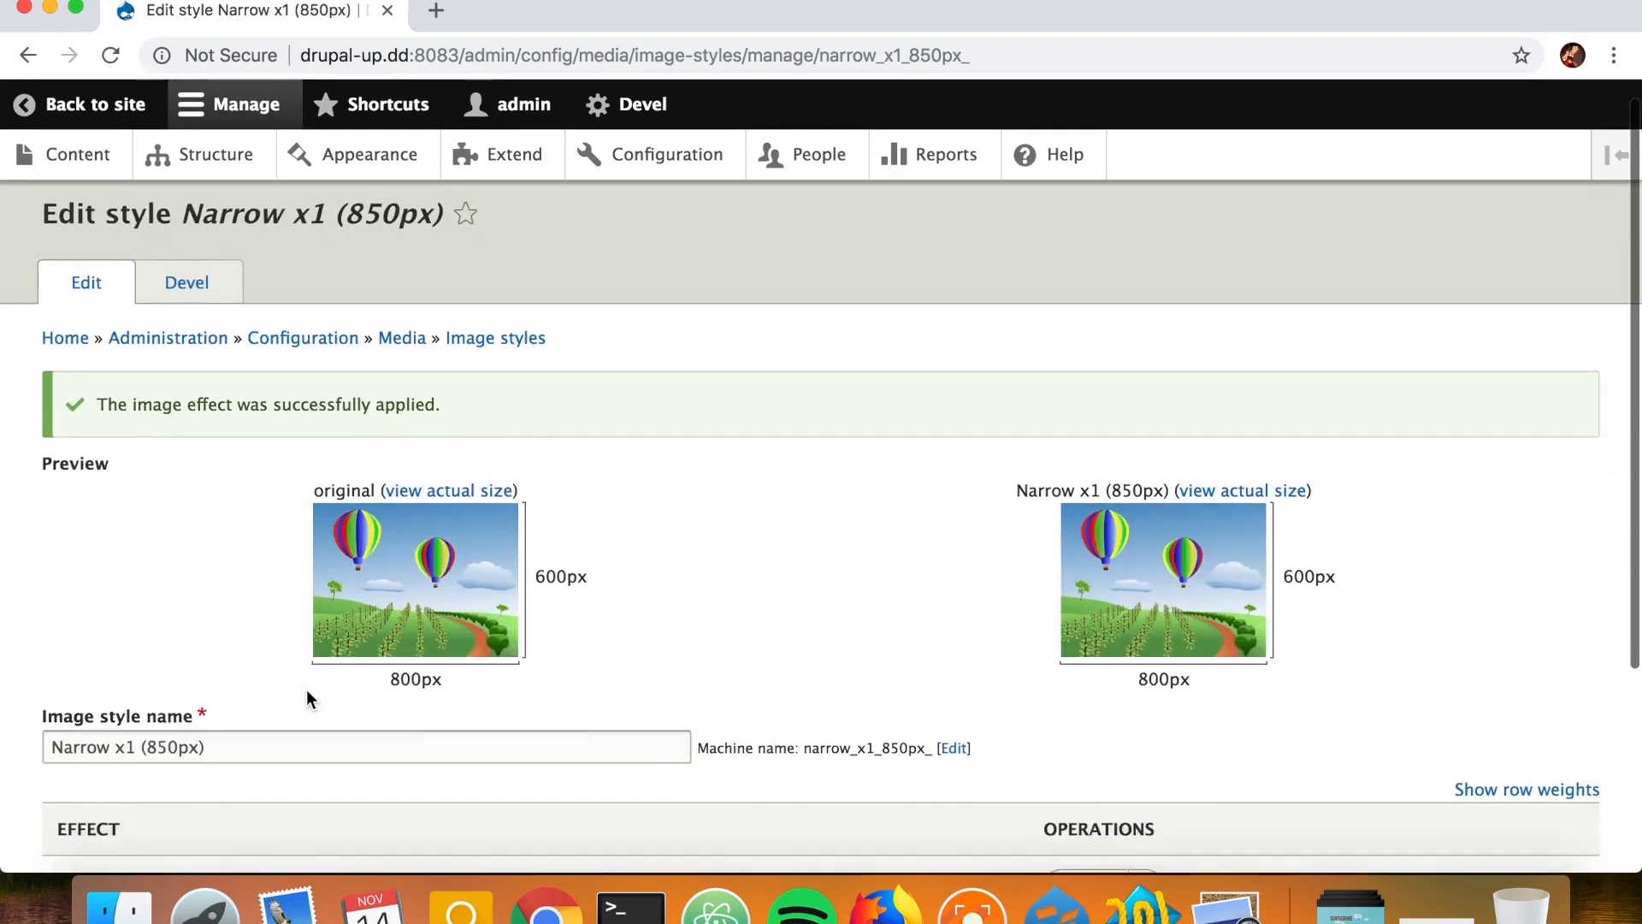
Step: Return to the image styles list, search it for "narrow", and copy the style name "Narrow x1 (850px)"
click(492, 360)
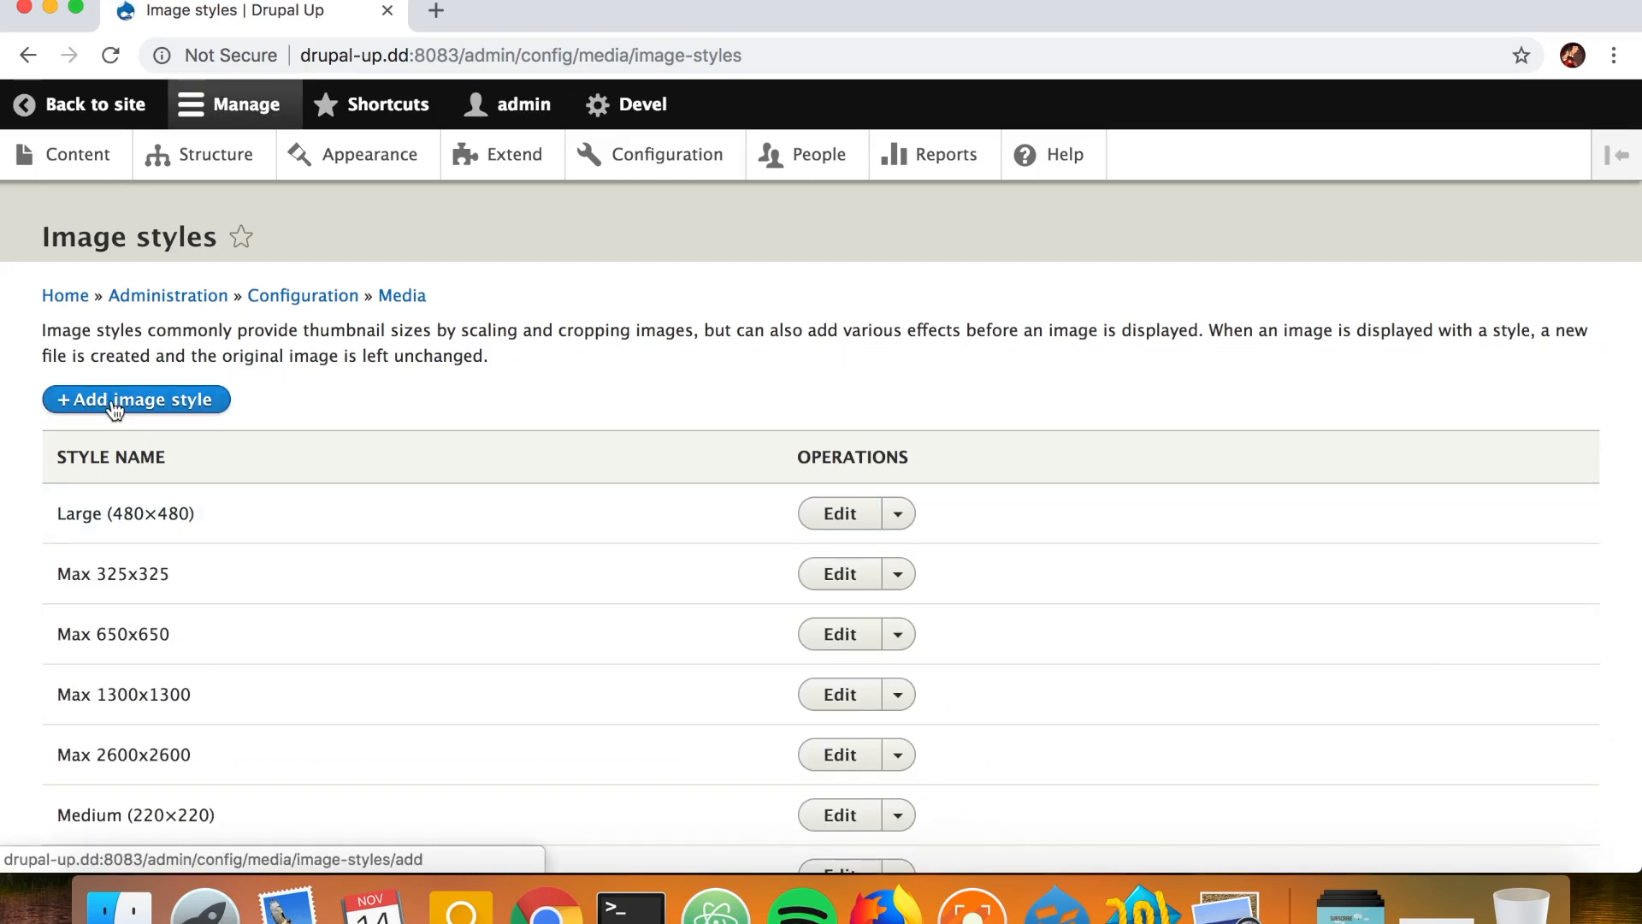
key(super+f)
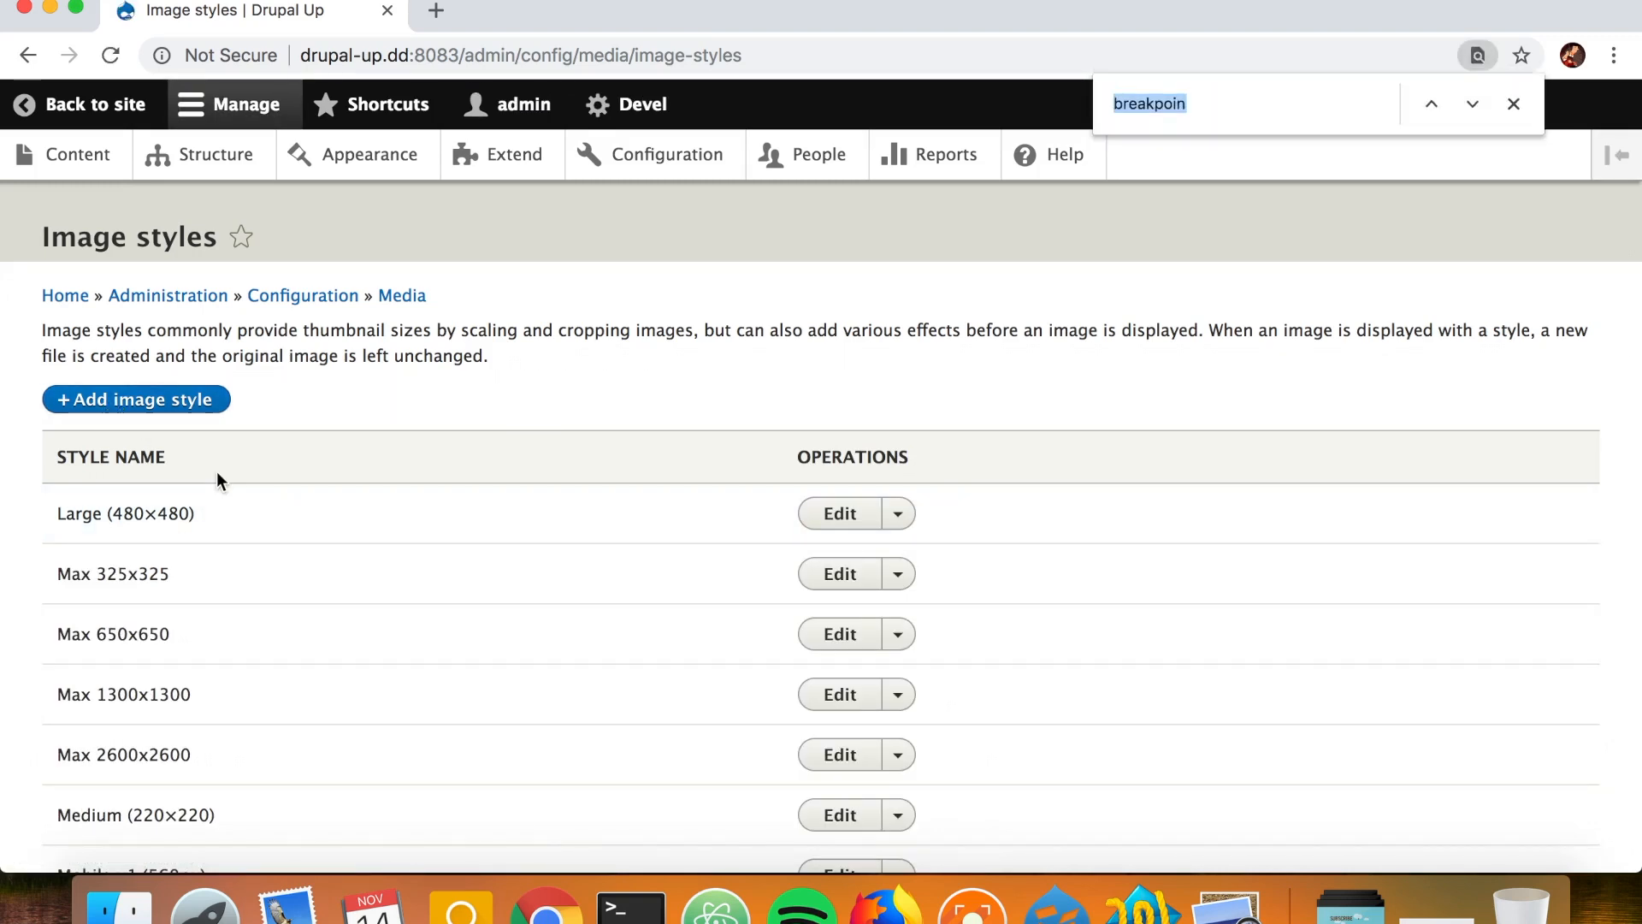
text(narrow)
drag(229, 665, 77, 662)
drag(231, 670, 53, 673)
key(super+c)
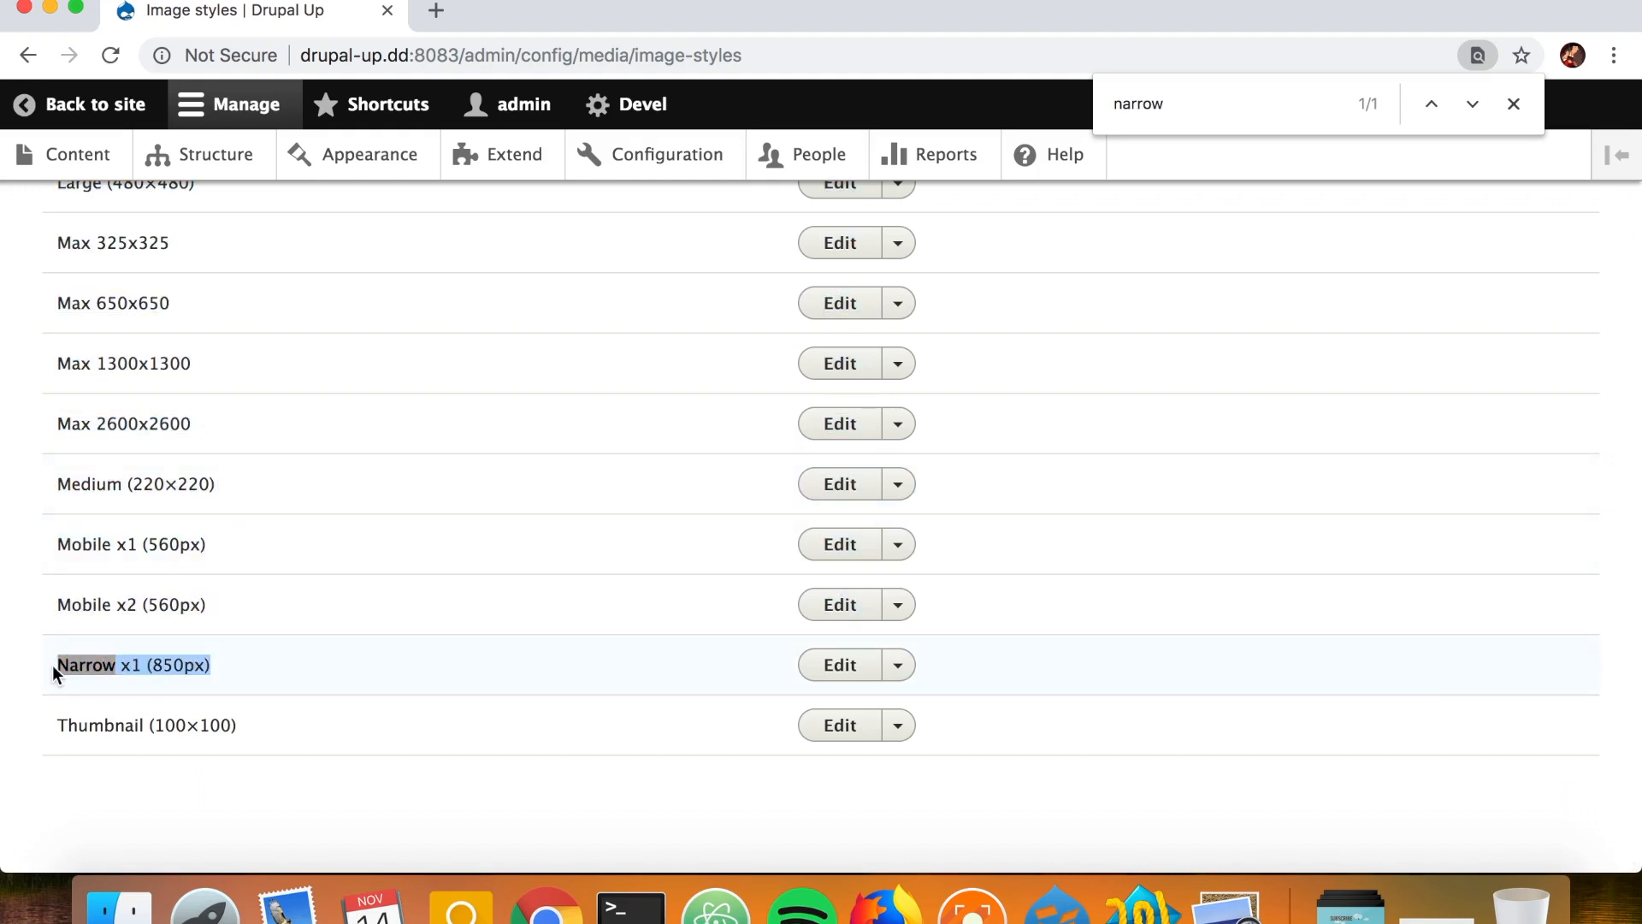
Step: Create a new image style named "Narrow x2 (850px)", based on the copied x1 name
scroll(256, 547, up, 5)
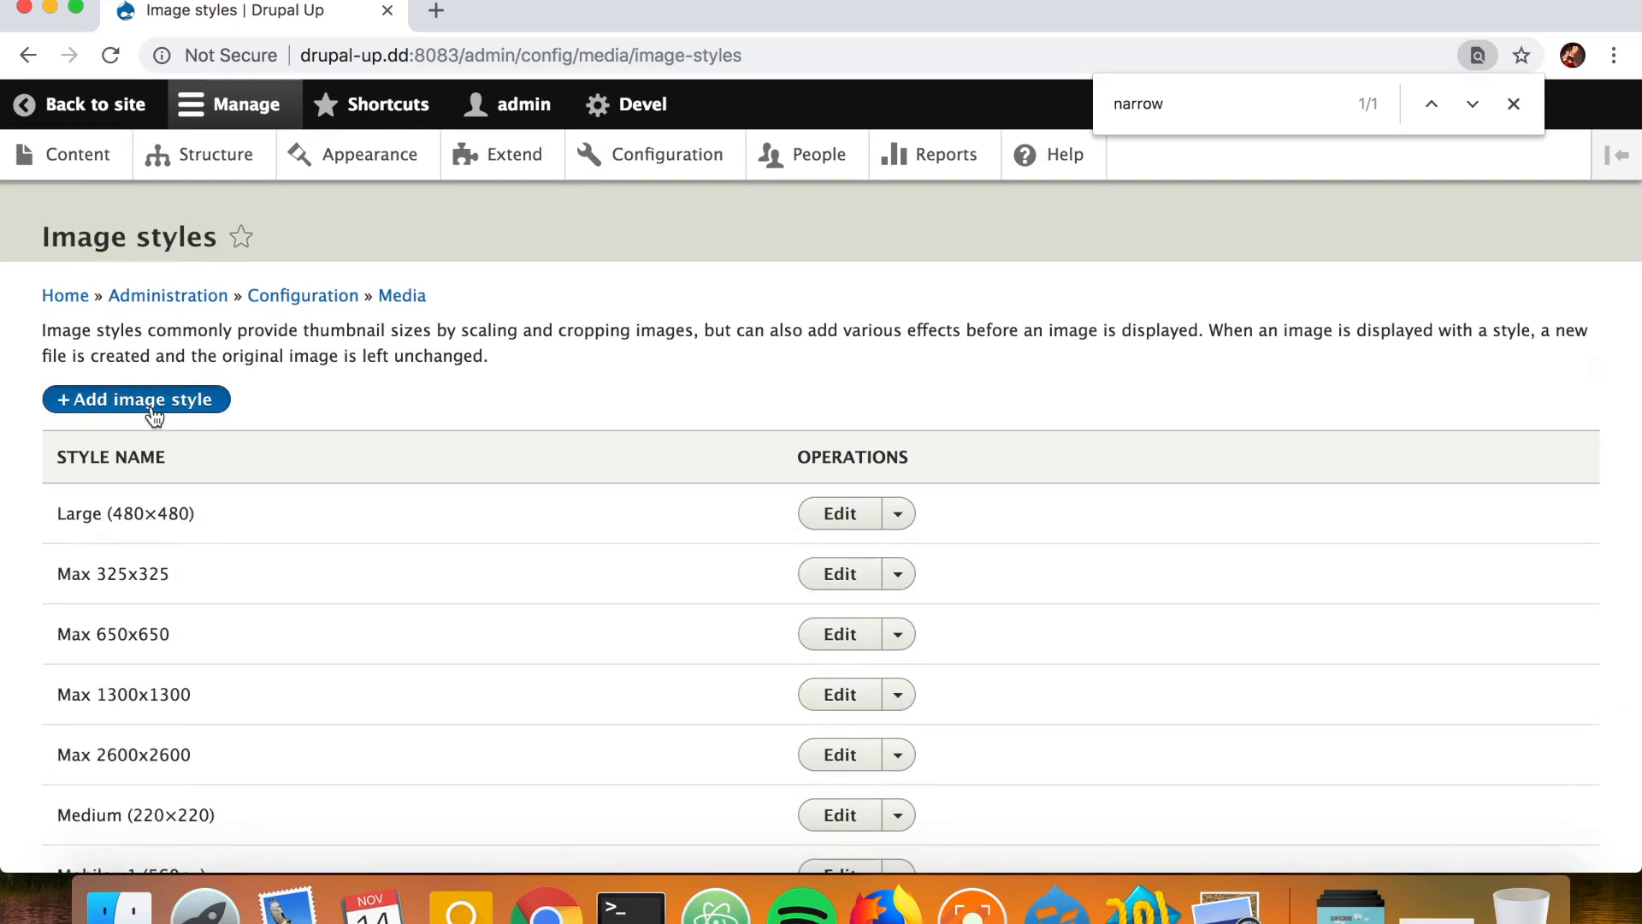
click(158, 402)
click(200, 380)
key(super+v)
click(134, 374)
key(BackSpace)
text(2)
click(169, 424)
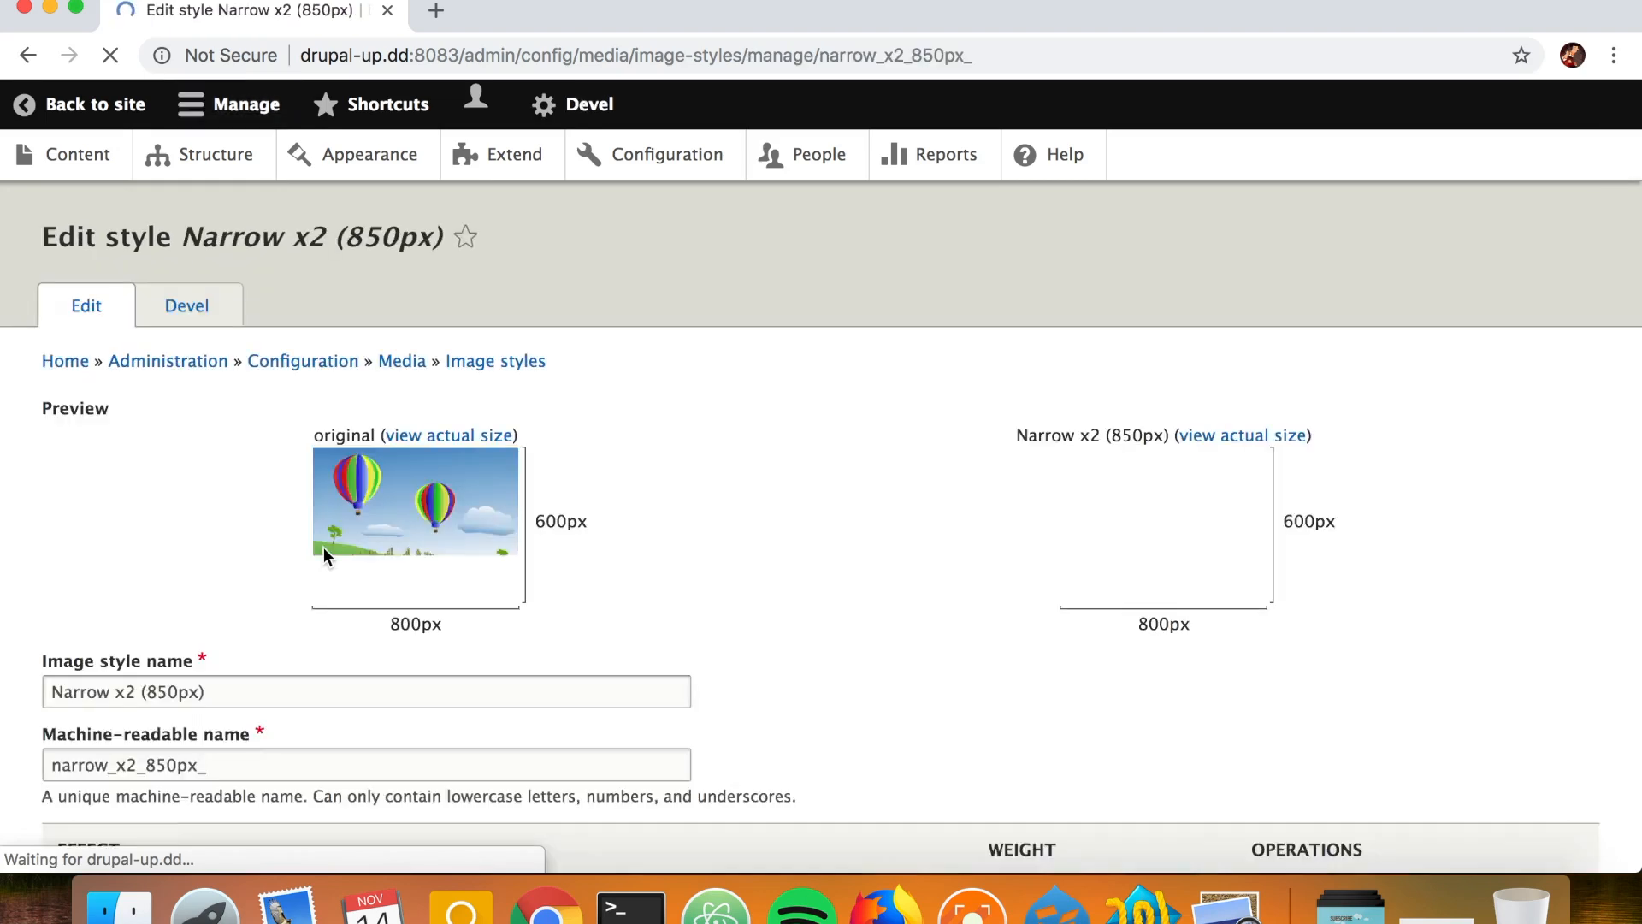
Step: Add a Scale effect with a width of 1700 pixels to the Narrow x2 (850px) style and update the style
scroll(191, 665, down, 3)
click(209, 669)
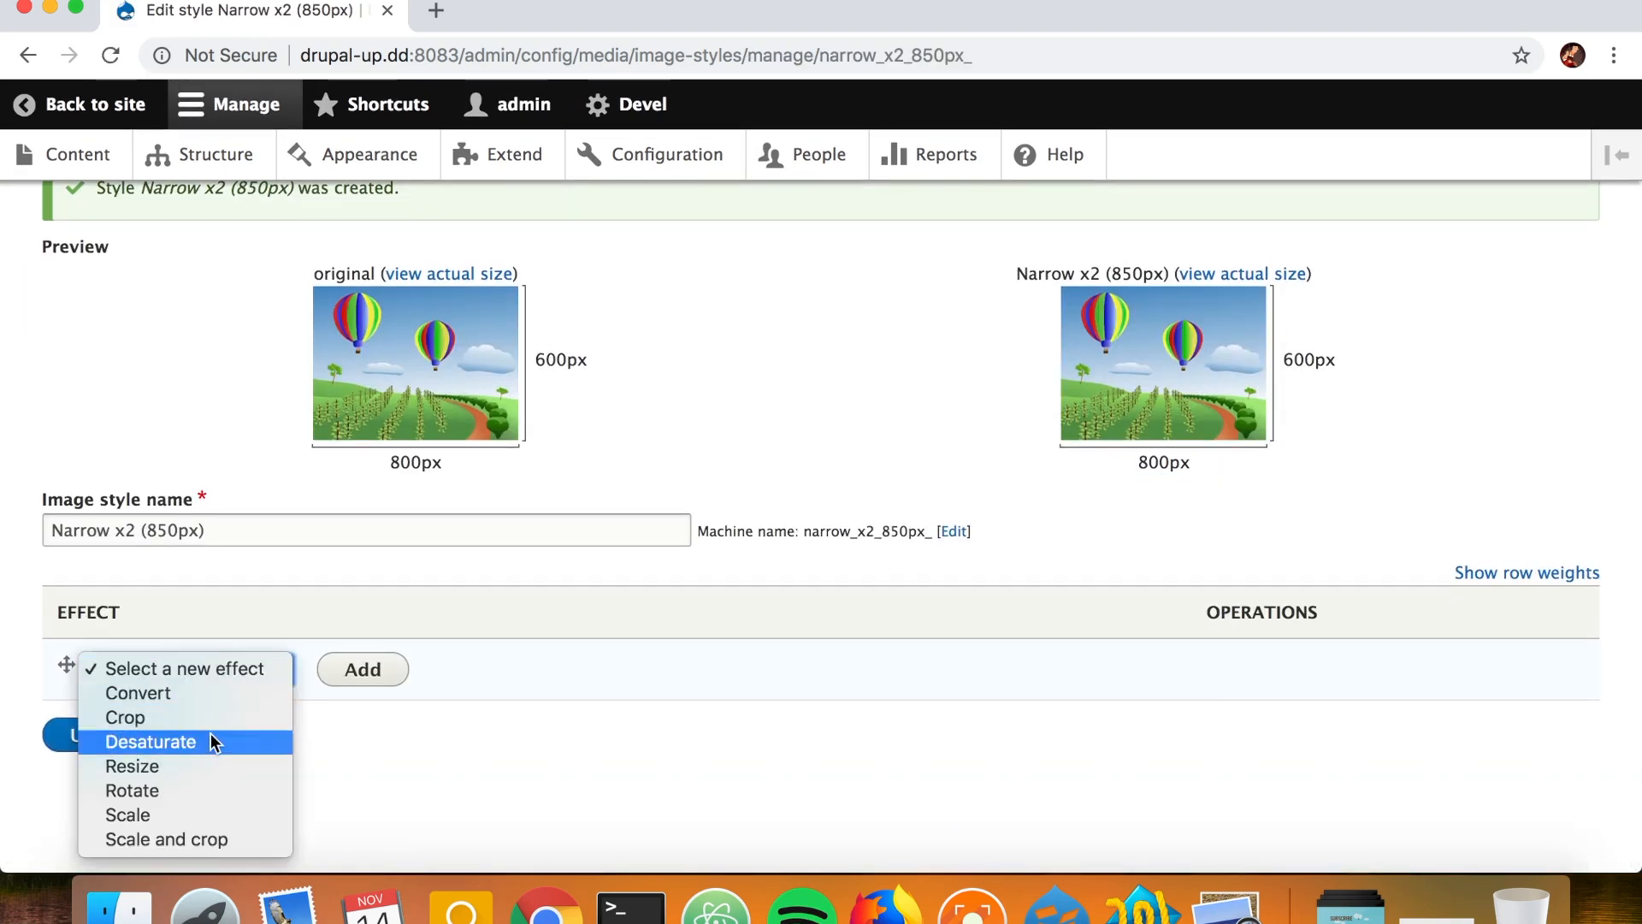
click(133, 814)
click(362, 678)
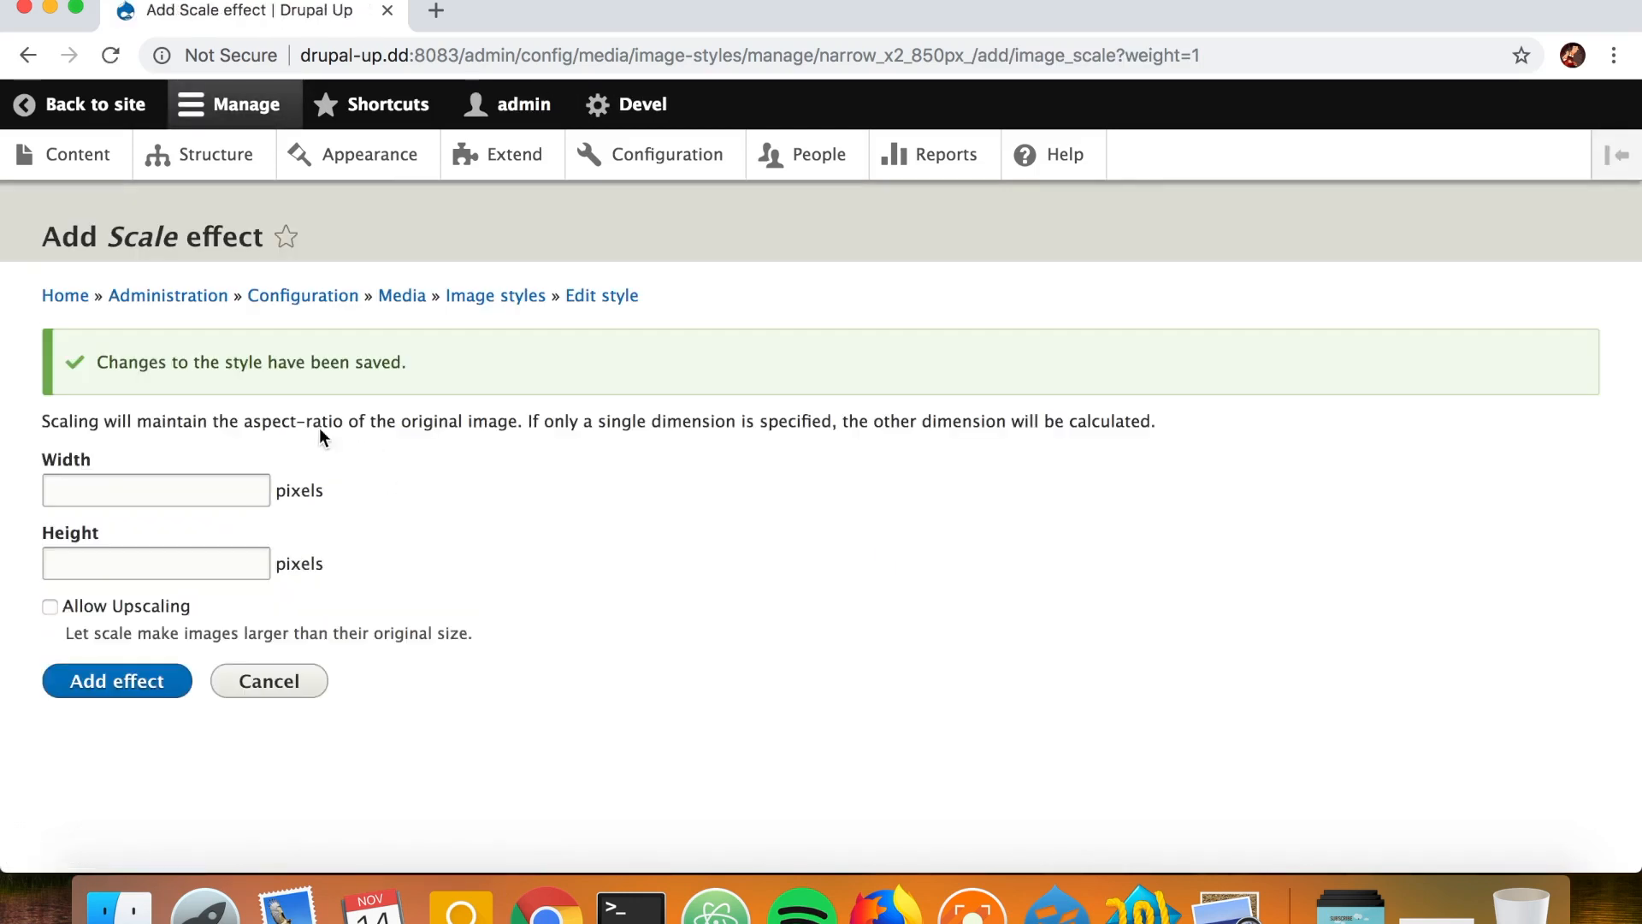
click(188, 496)
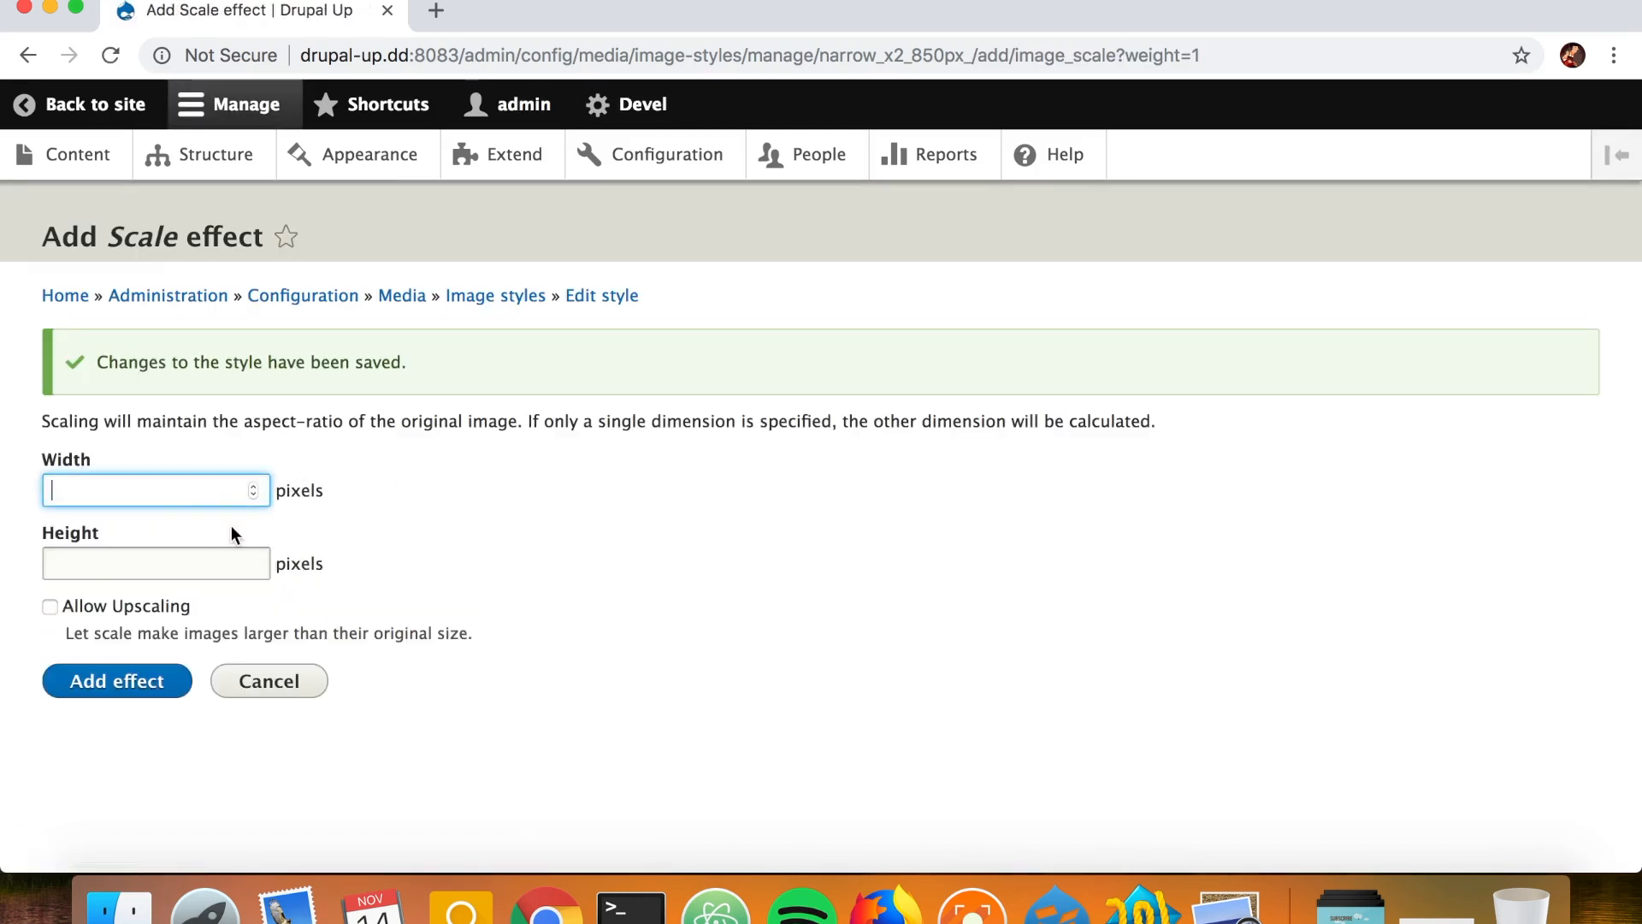
text(1700)
click(168, 697)
scroll(252, 769, down, 4)
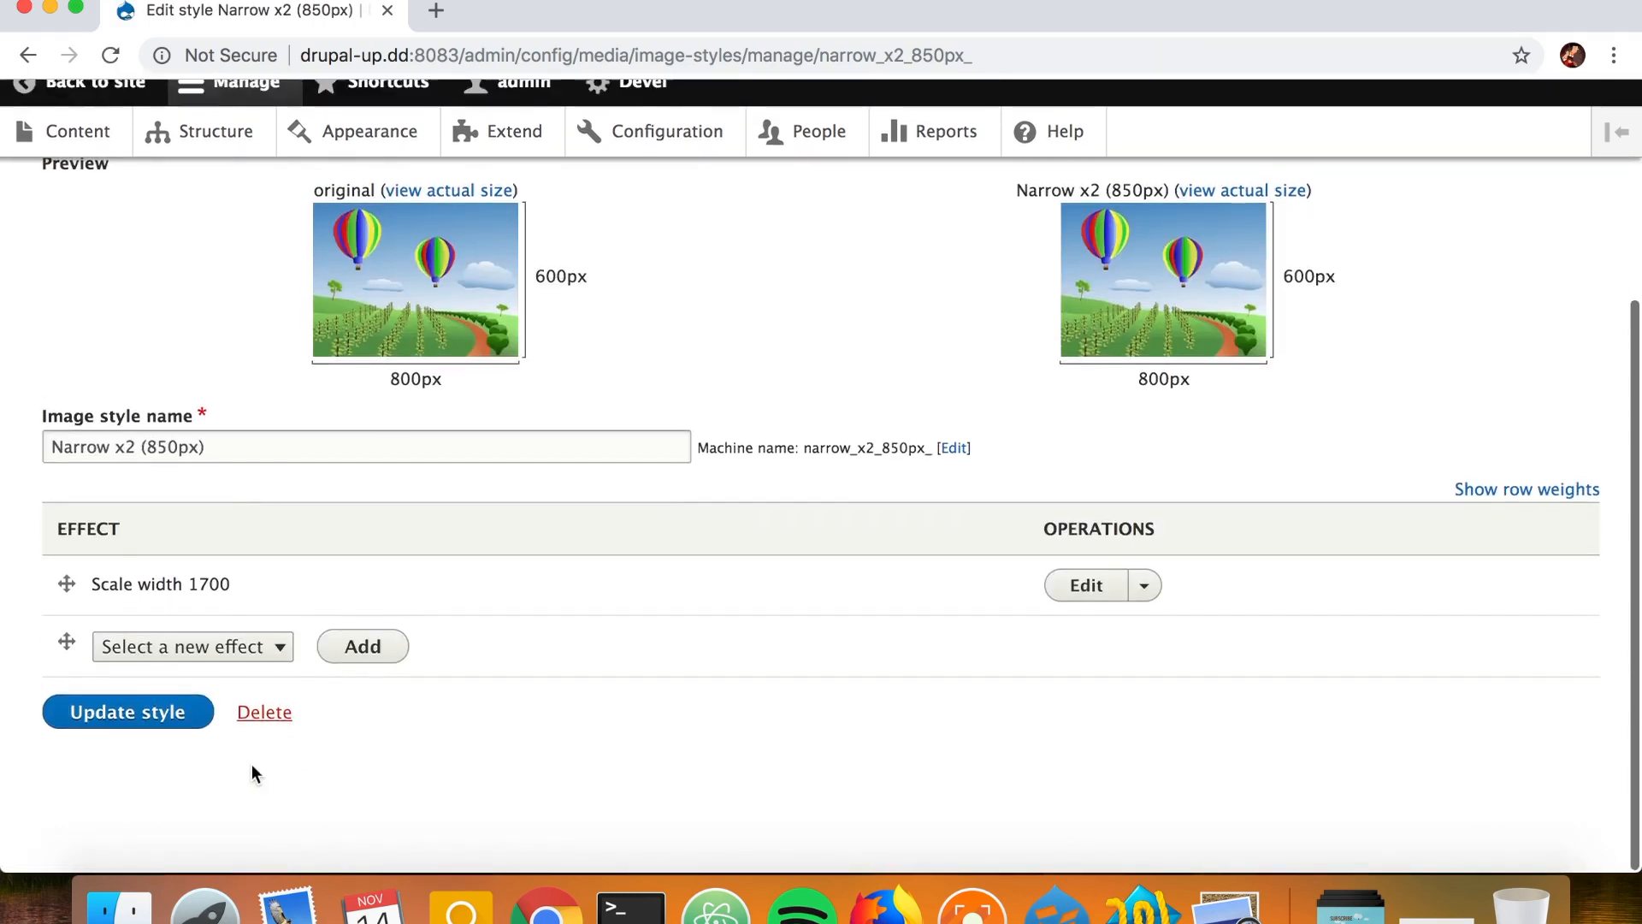
click(161, 734)
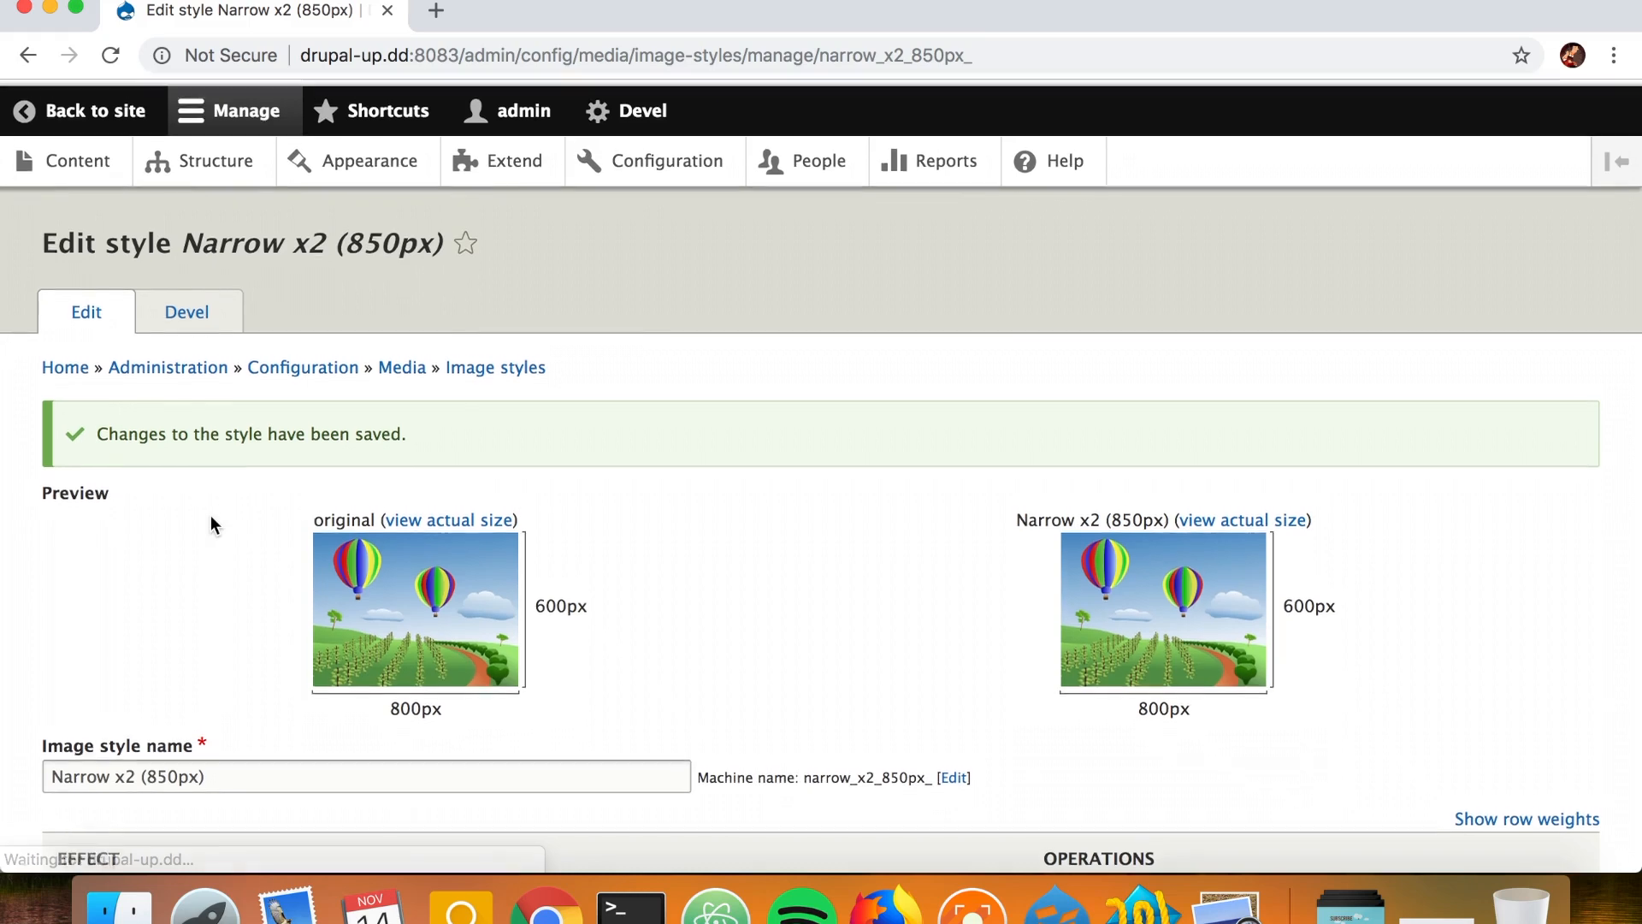
Step: Start another image style from the image styles list and enter "Wide x1 ()" as its name
click(513, 367)
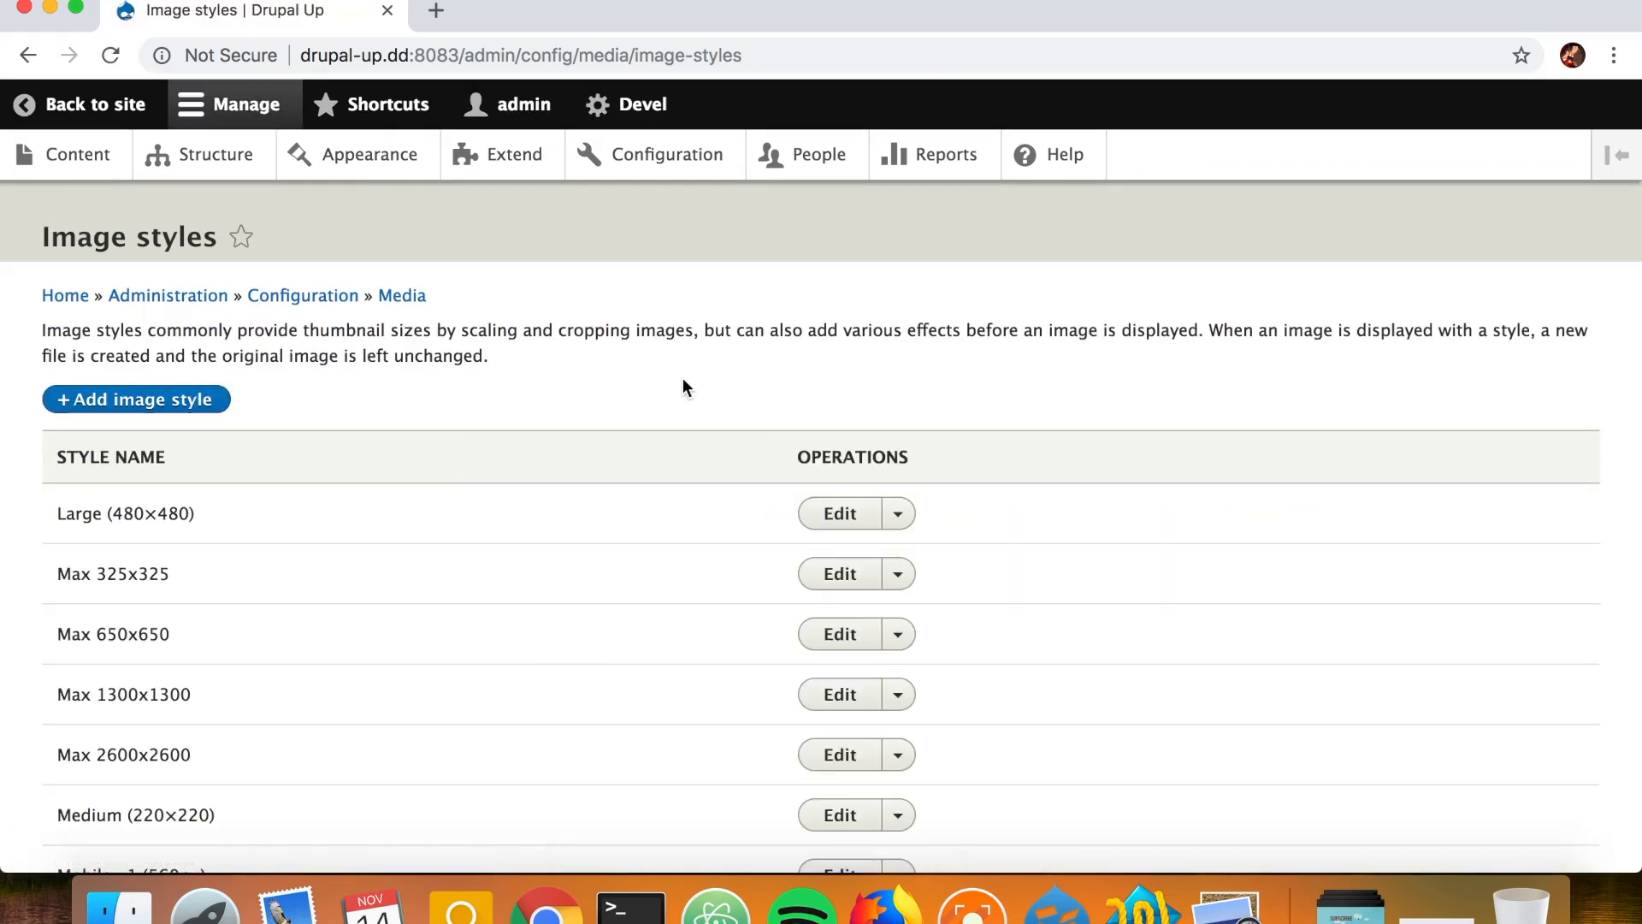
click(202, 399)
click(149, 366)
text(Wide )
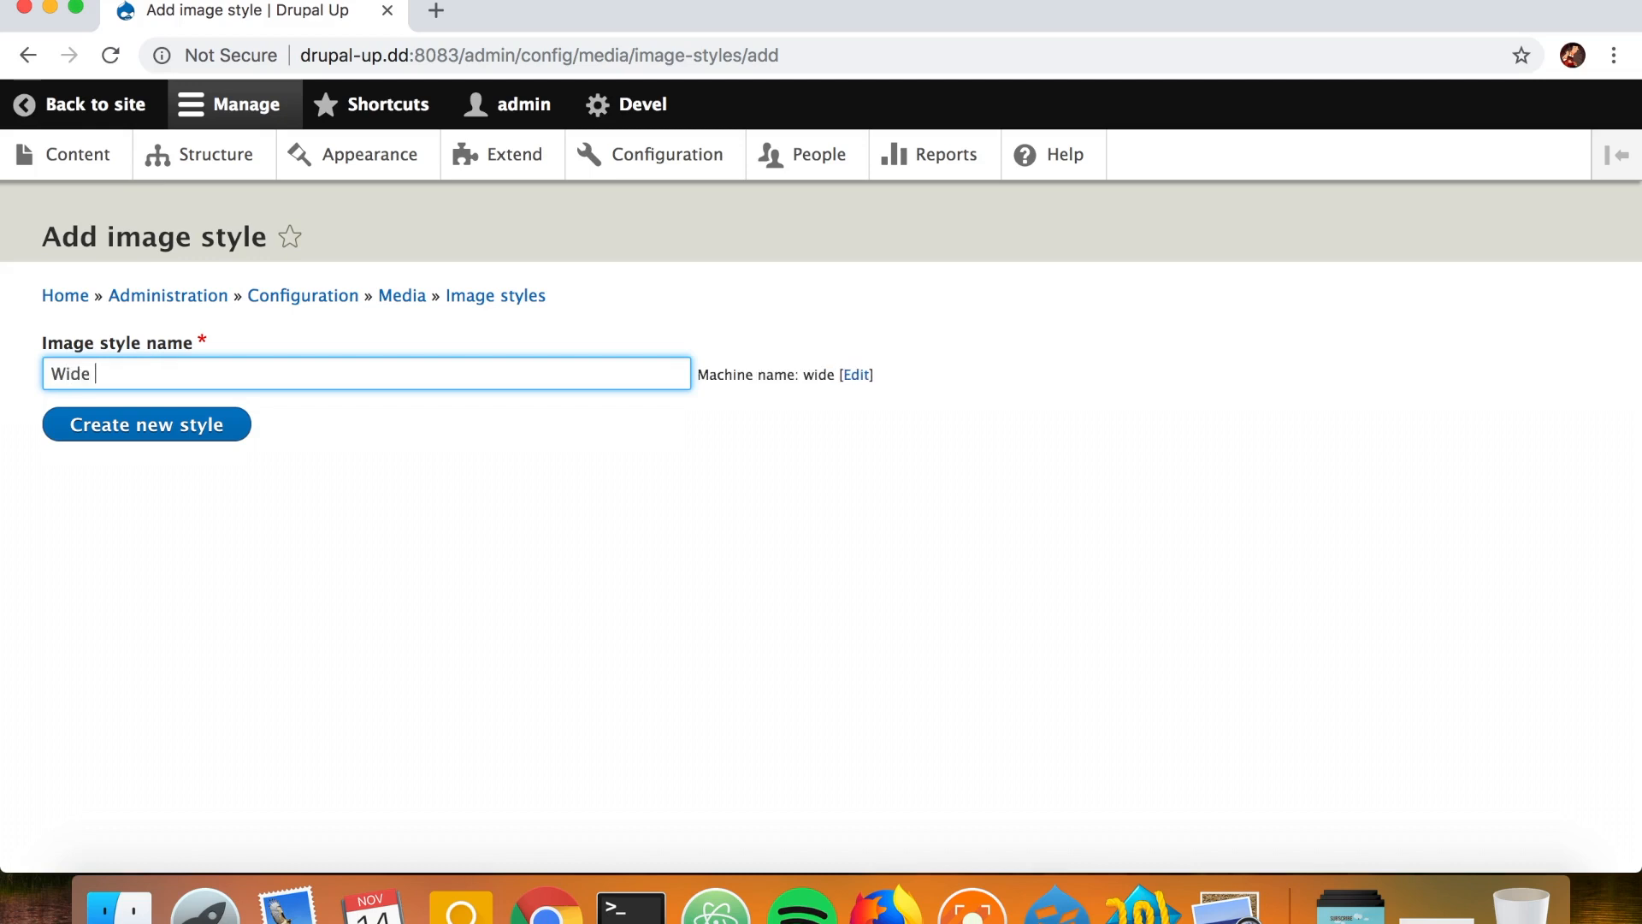
text(x1 ())
Step: Check the wide breakpoint in Atom, complete the style name as "Wide x1 (1024px)" in Chrome, and create the style
click(715, 905)
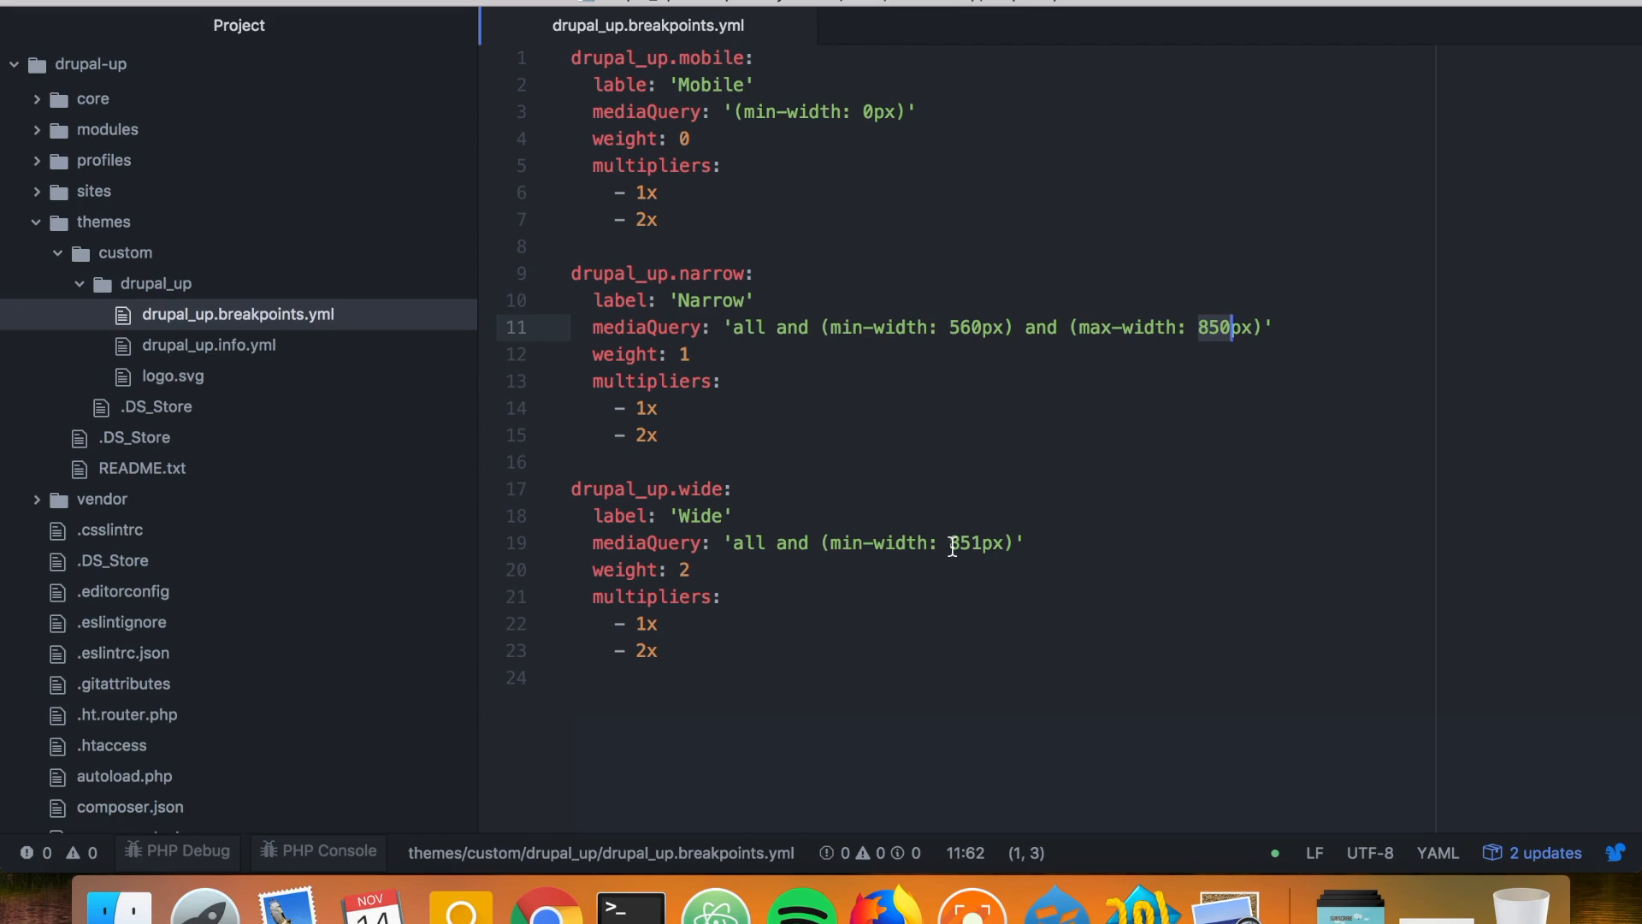
key(super+Tab)
text(1)
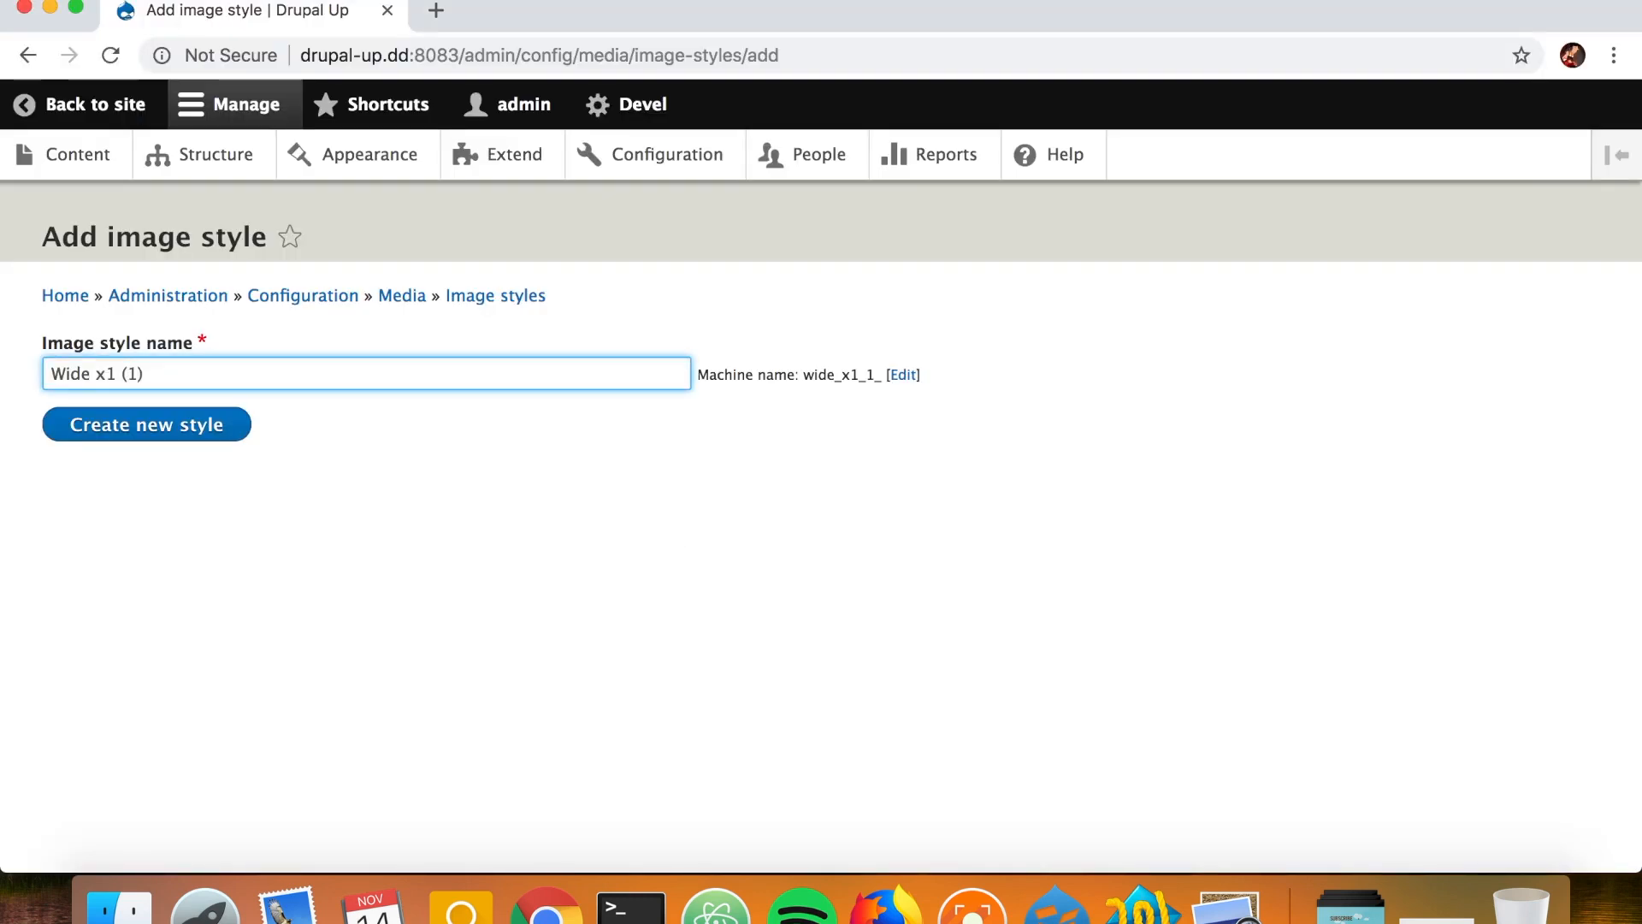
text(024px)
triple_click(218, 377)
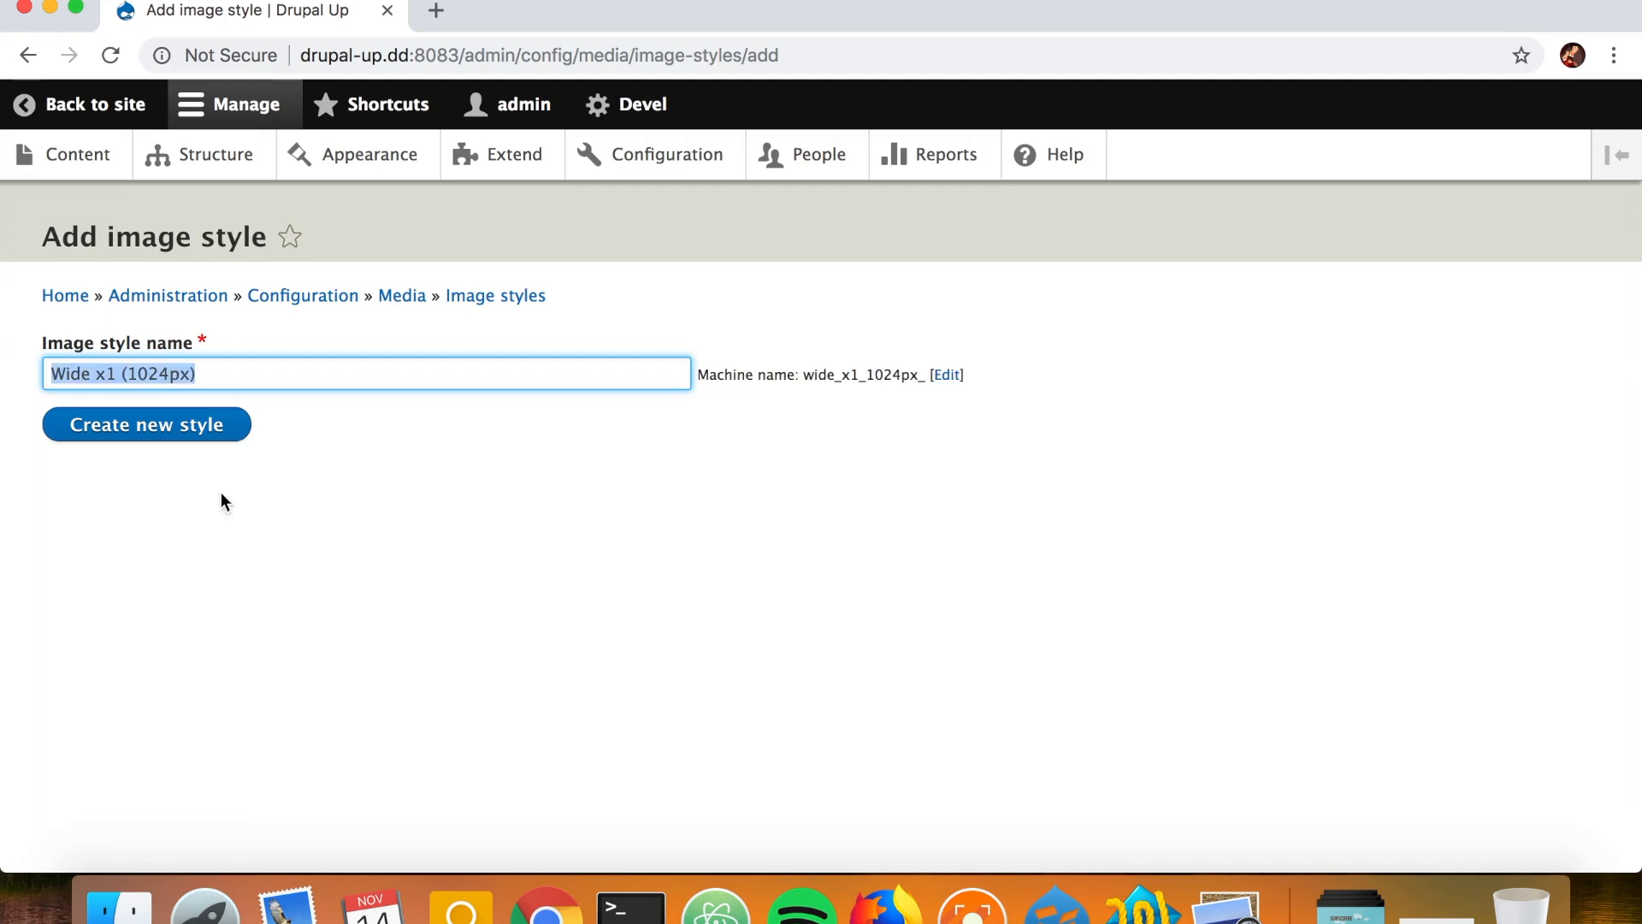
click(156, 434)
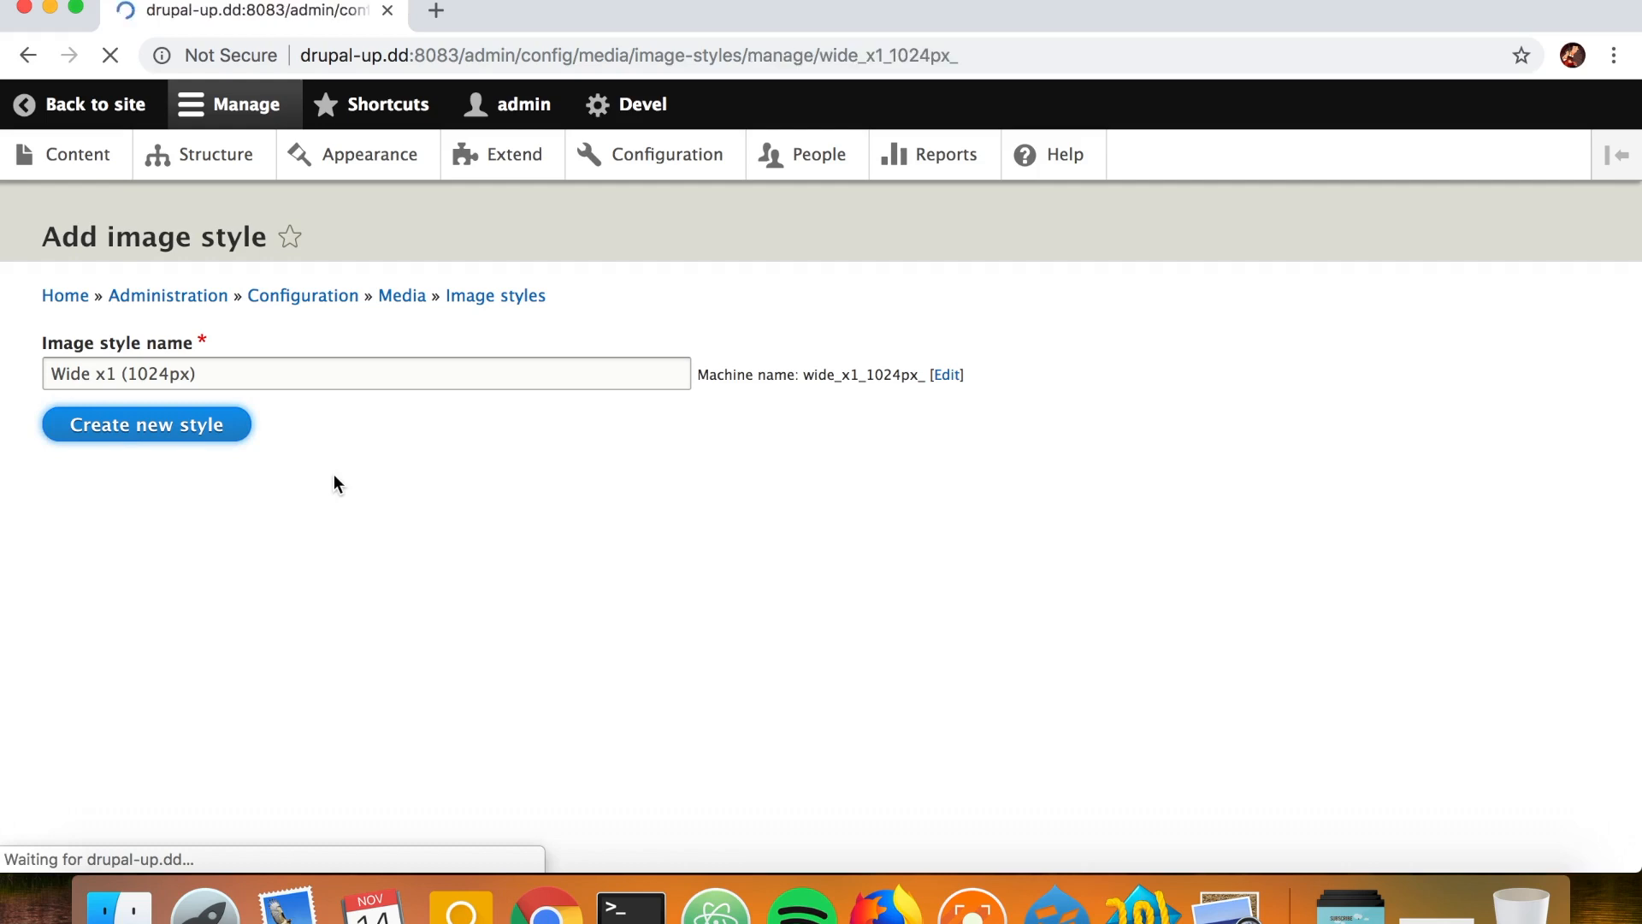
Step: Add a Scale effect with a width of 1024 pixels to the Wide x1 (1024px) style
scroll(197, 653, down, 5)
click(199, 669)
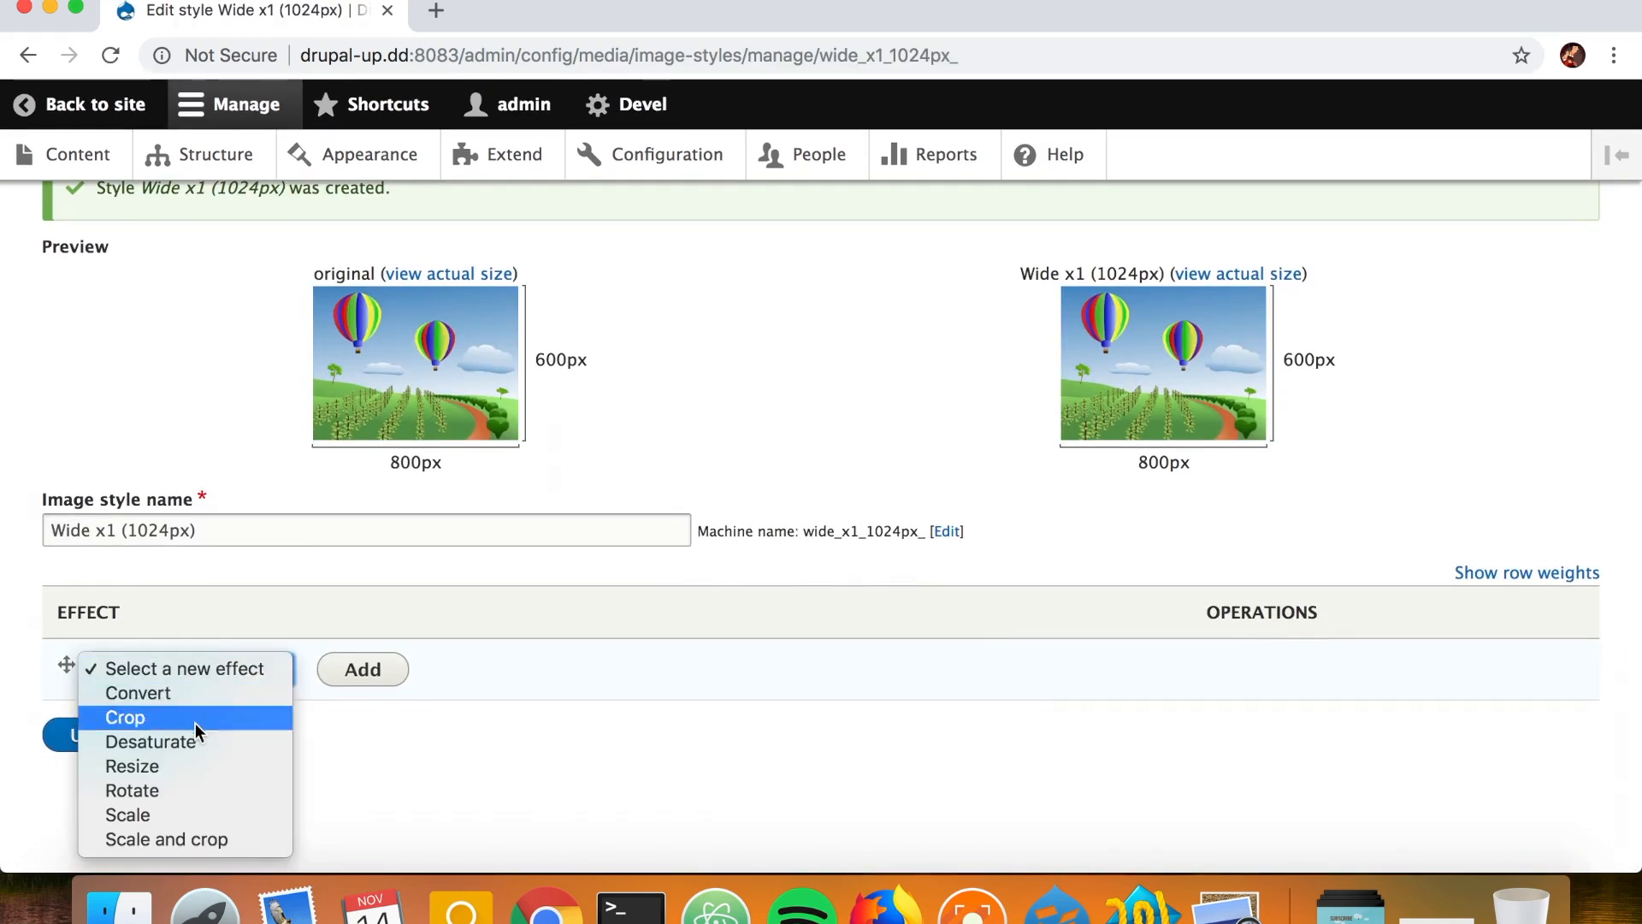
click(172, 819)
click(363, 679)
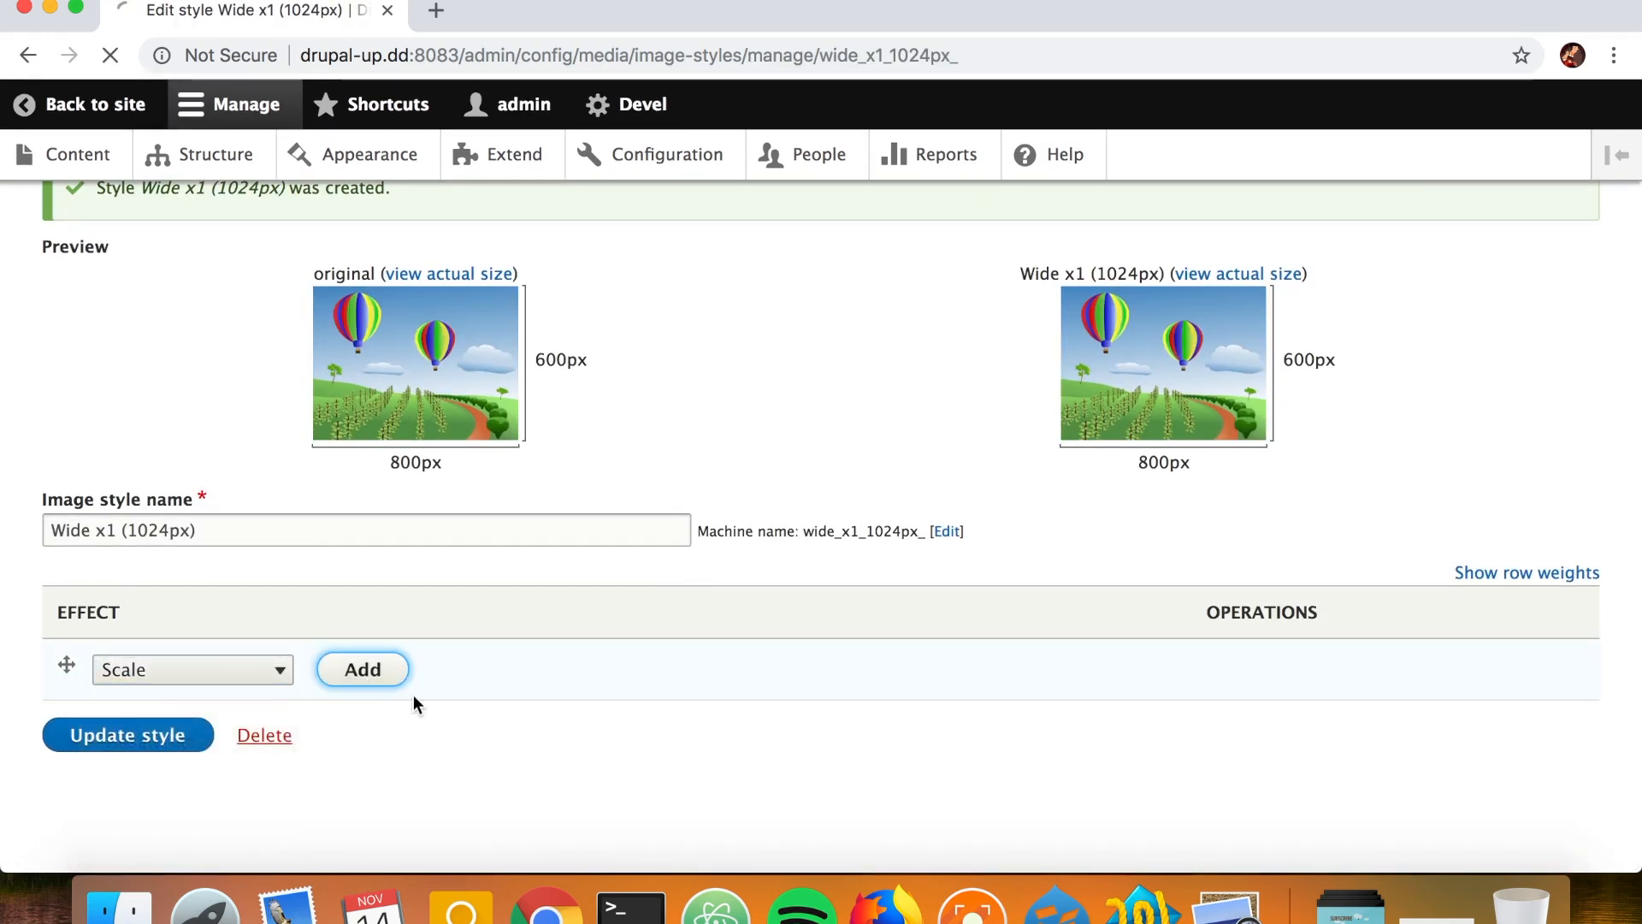
click(191, 492)
text(e11024)
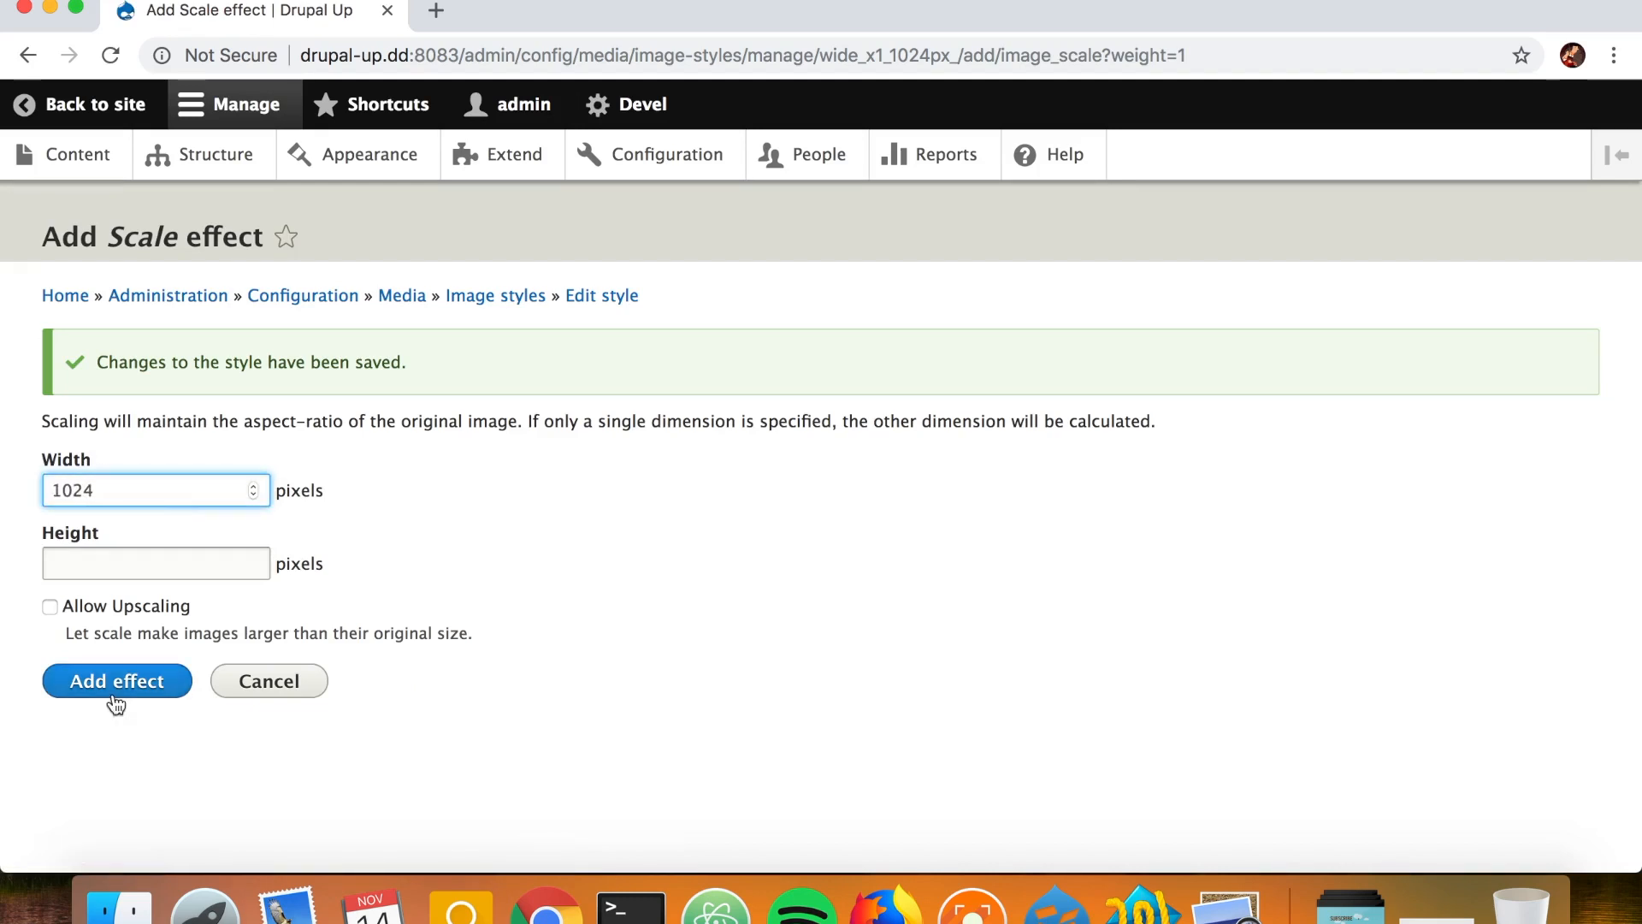
click(133, 691)
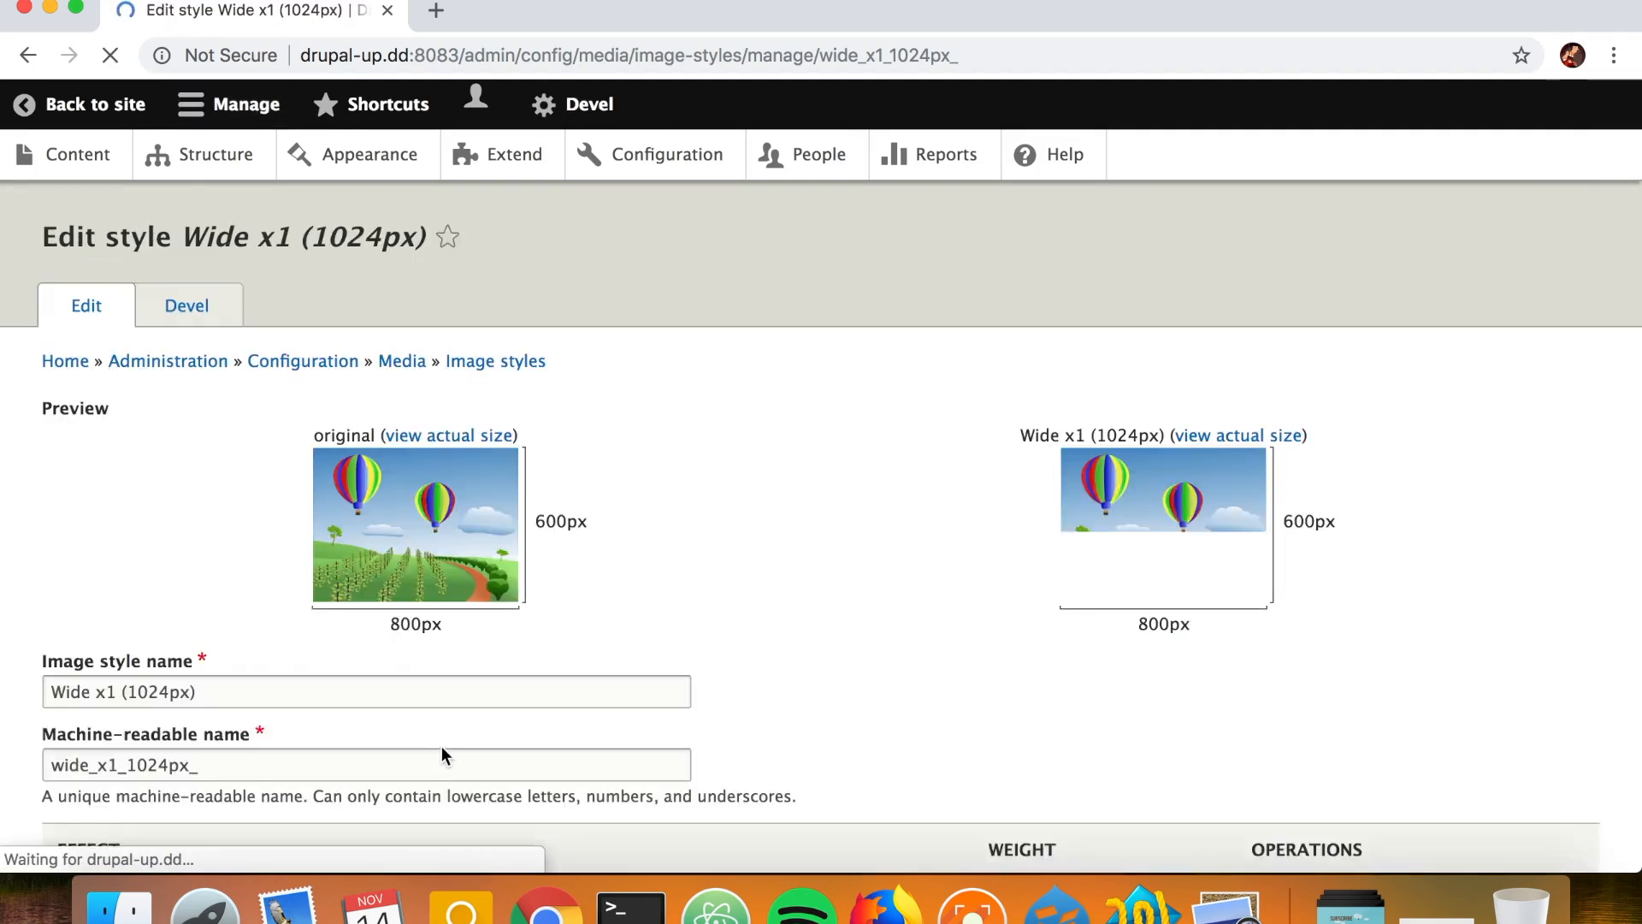
Step: Copy the full image style name "Wide x1 (1024px)" from its edit form
scroll(413, 690, down, 4)
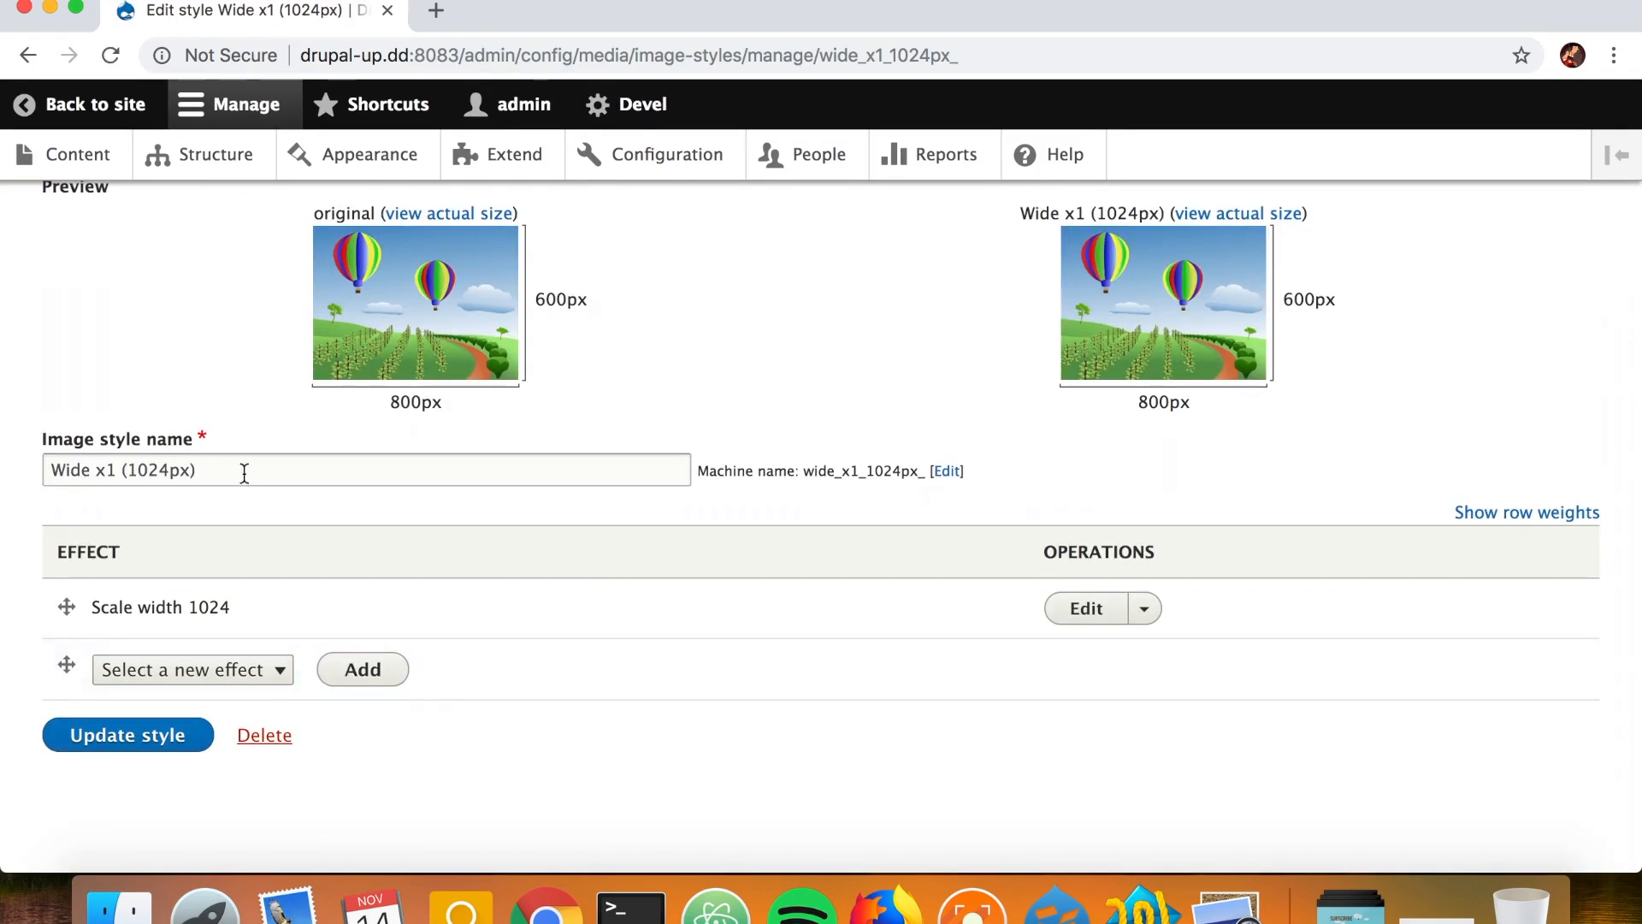
triple_click(245, 473)
key(cmd+c)
scroll(337, 418, up, 4)
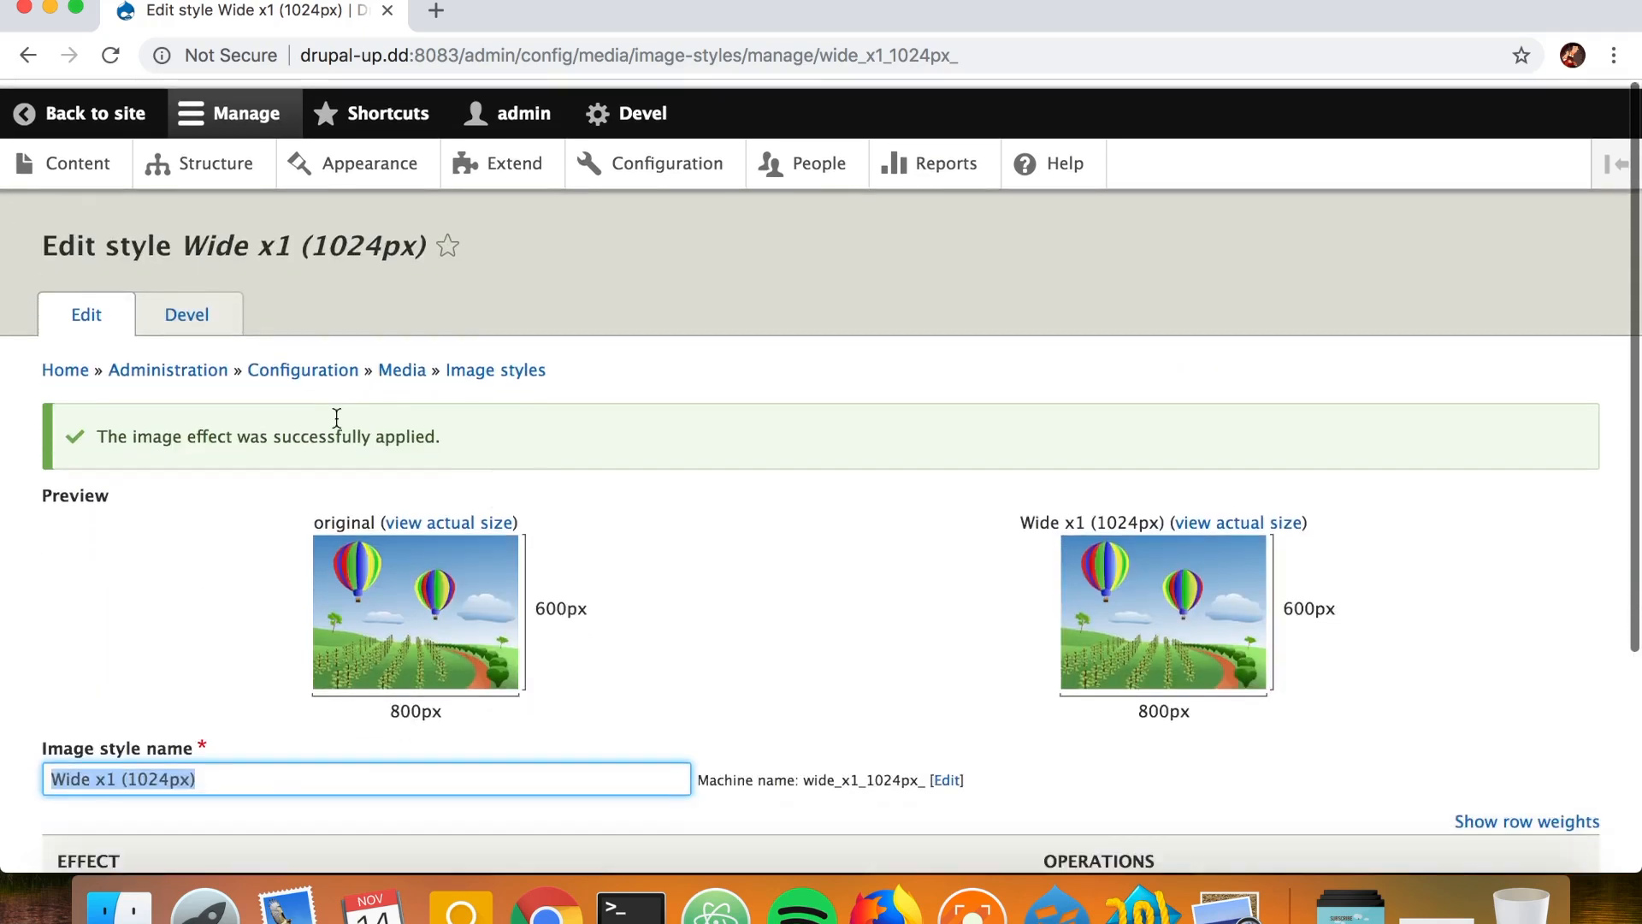
Step: Create a new image style named "Wide x2 (1024px)", based on the copied x1 name
click(467, 371)
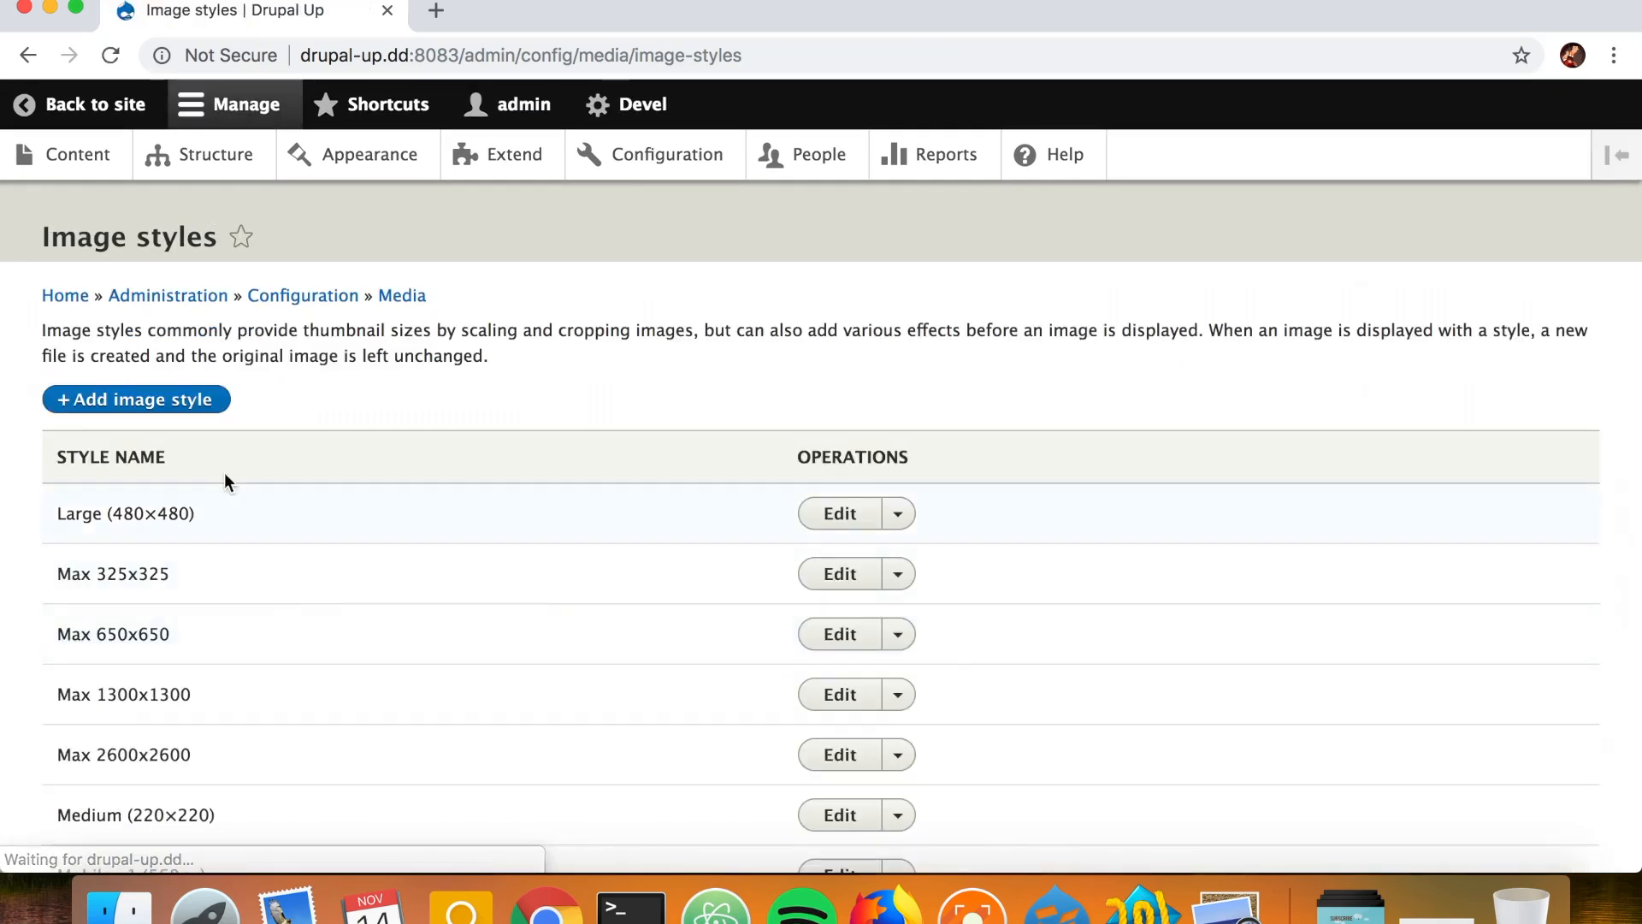
click(169, 400)
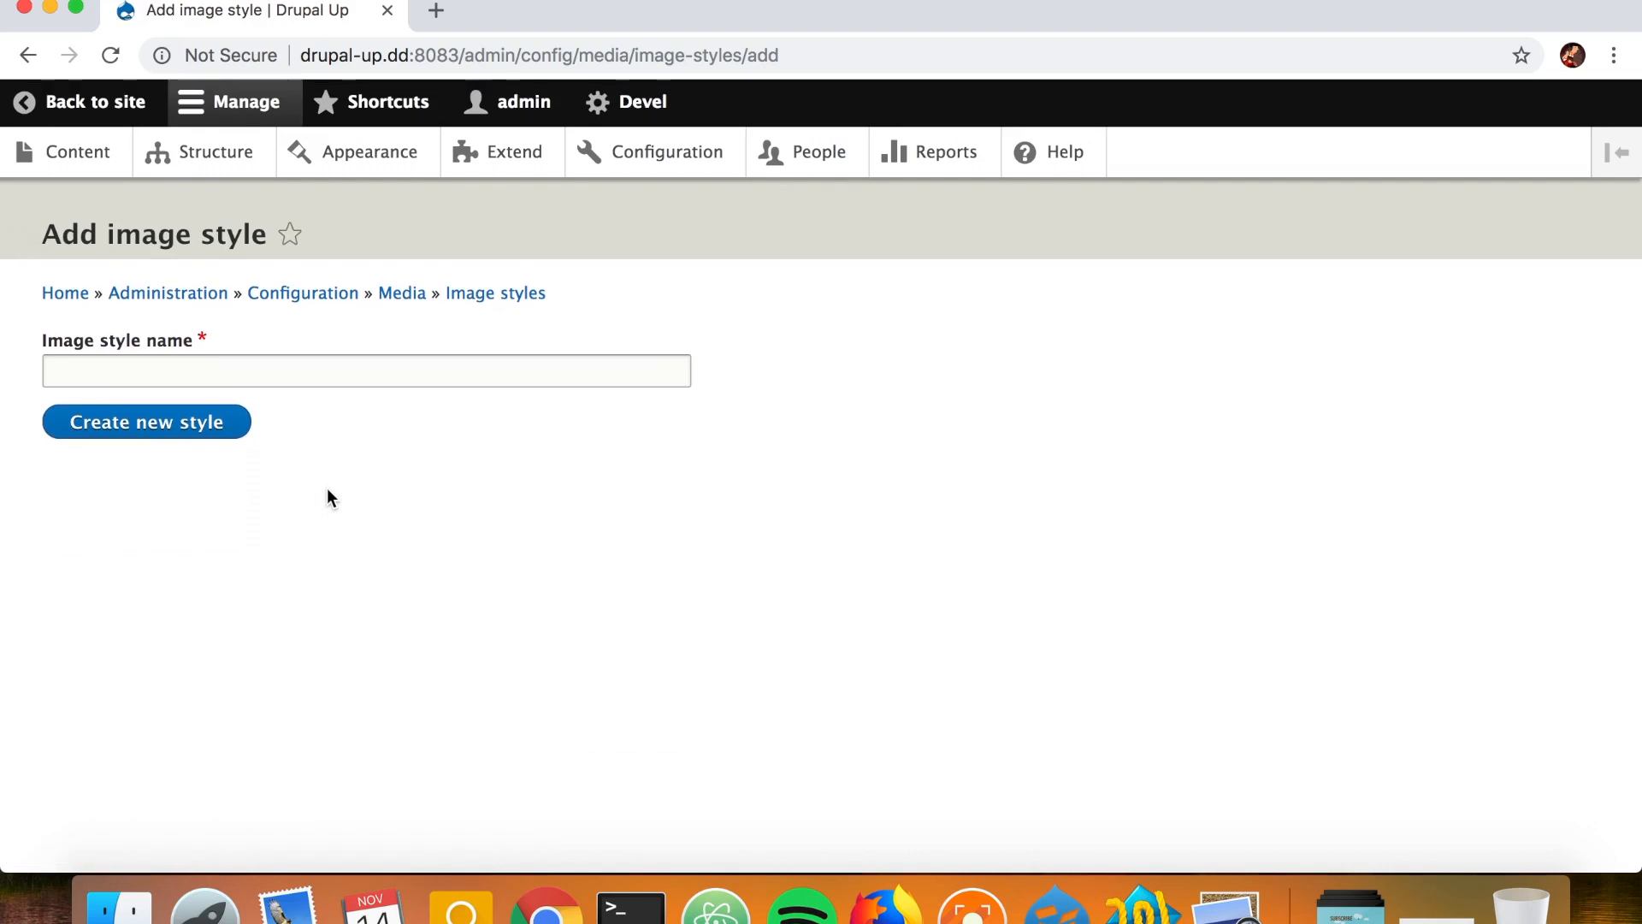
click(268, 369)
key(cmd+v)
click(120, 375)
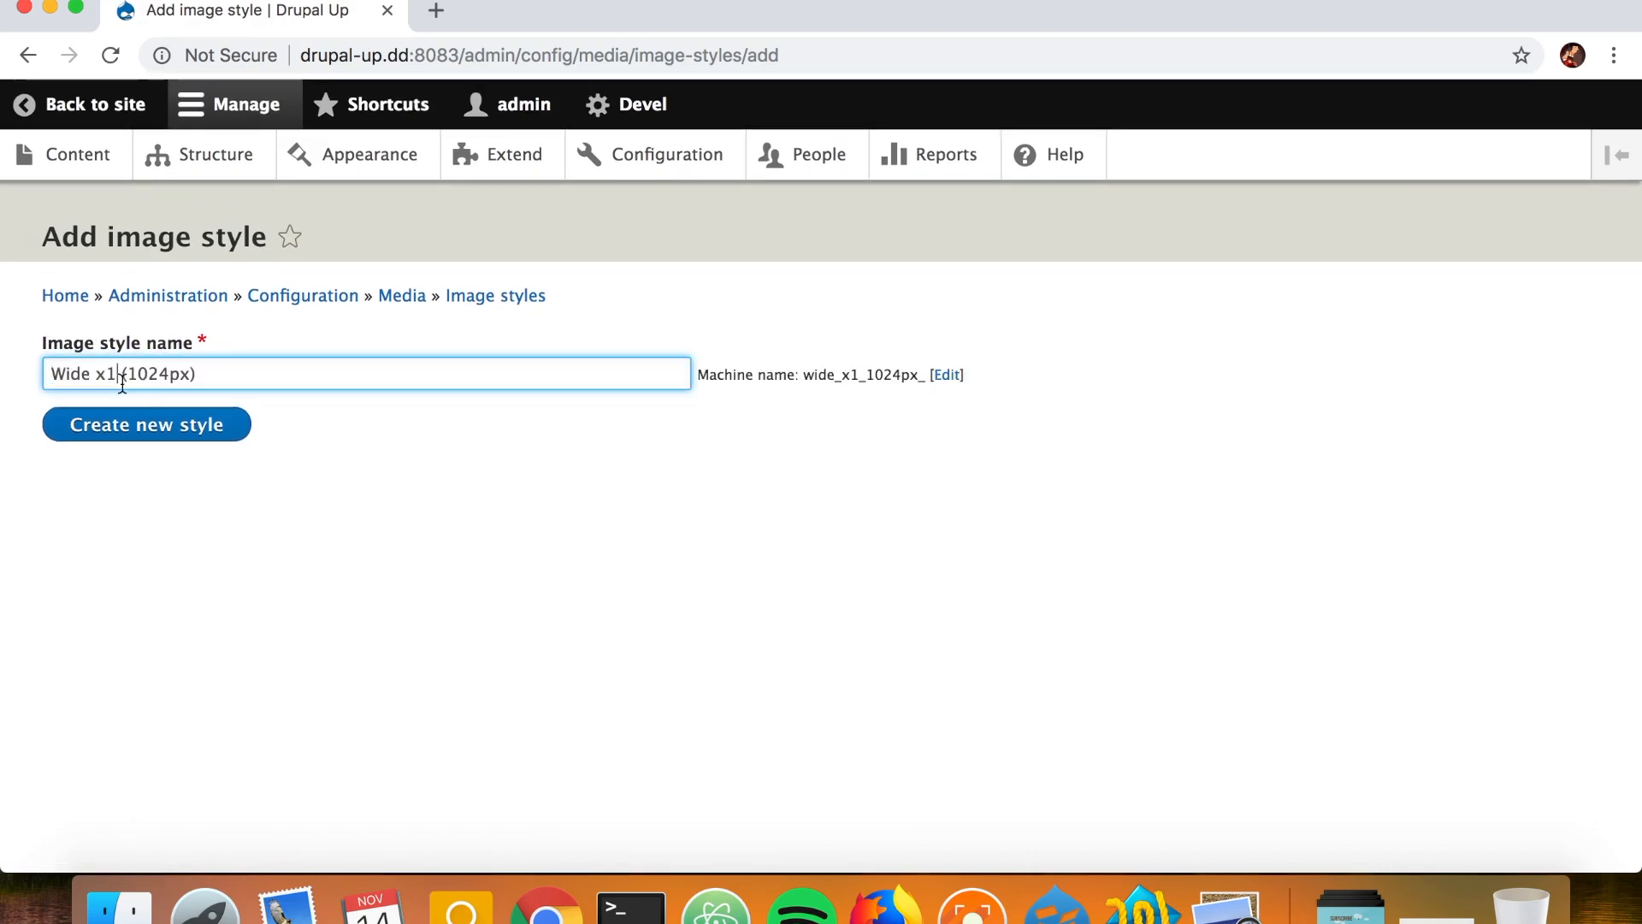
key(BackSpace)
text(2)
click(152, 431)
Step: Add a Scale effect with a width of 2048 pixels to the Wide x2 (1024px) style
scroll(213, 650, down, 3)
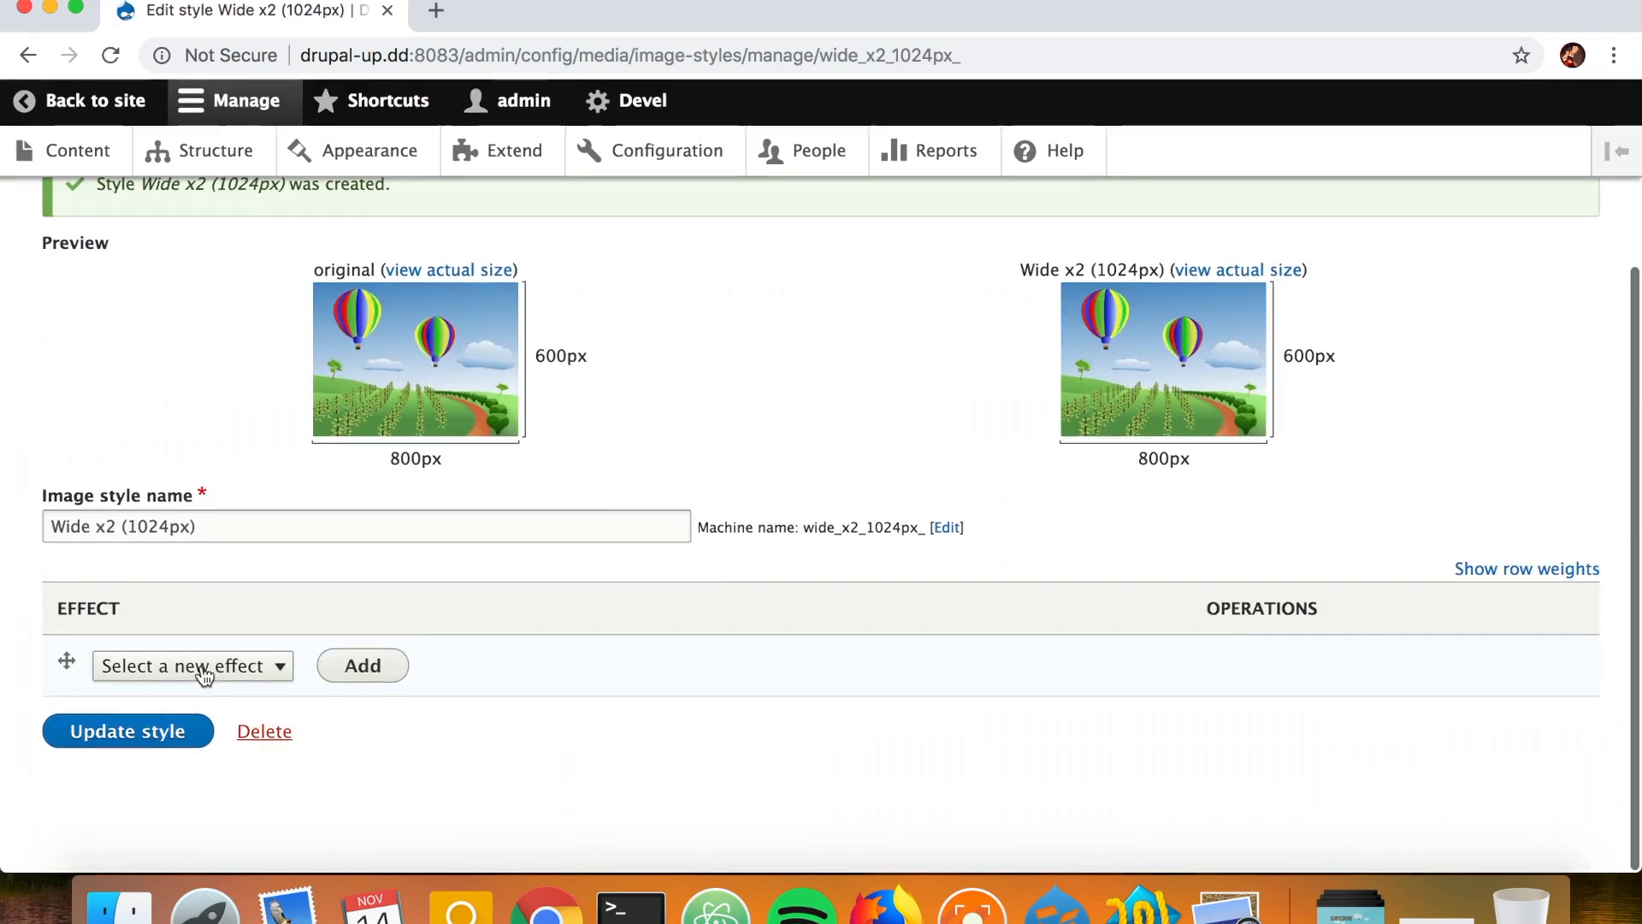
click(202, 668)
click(187, 813)
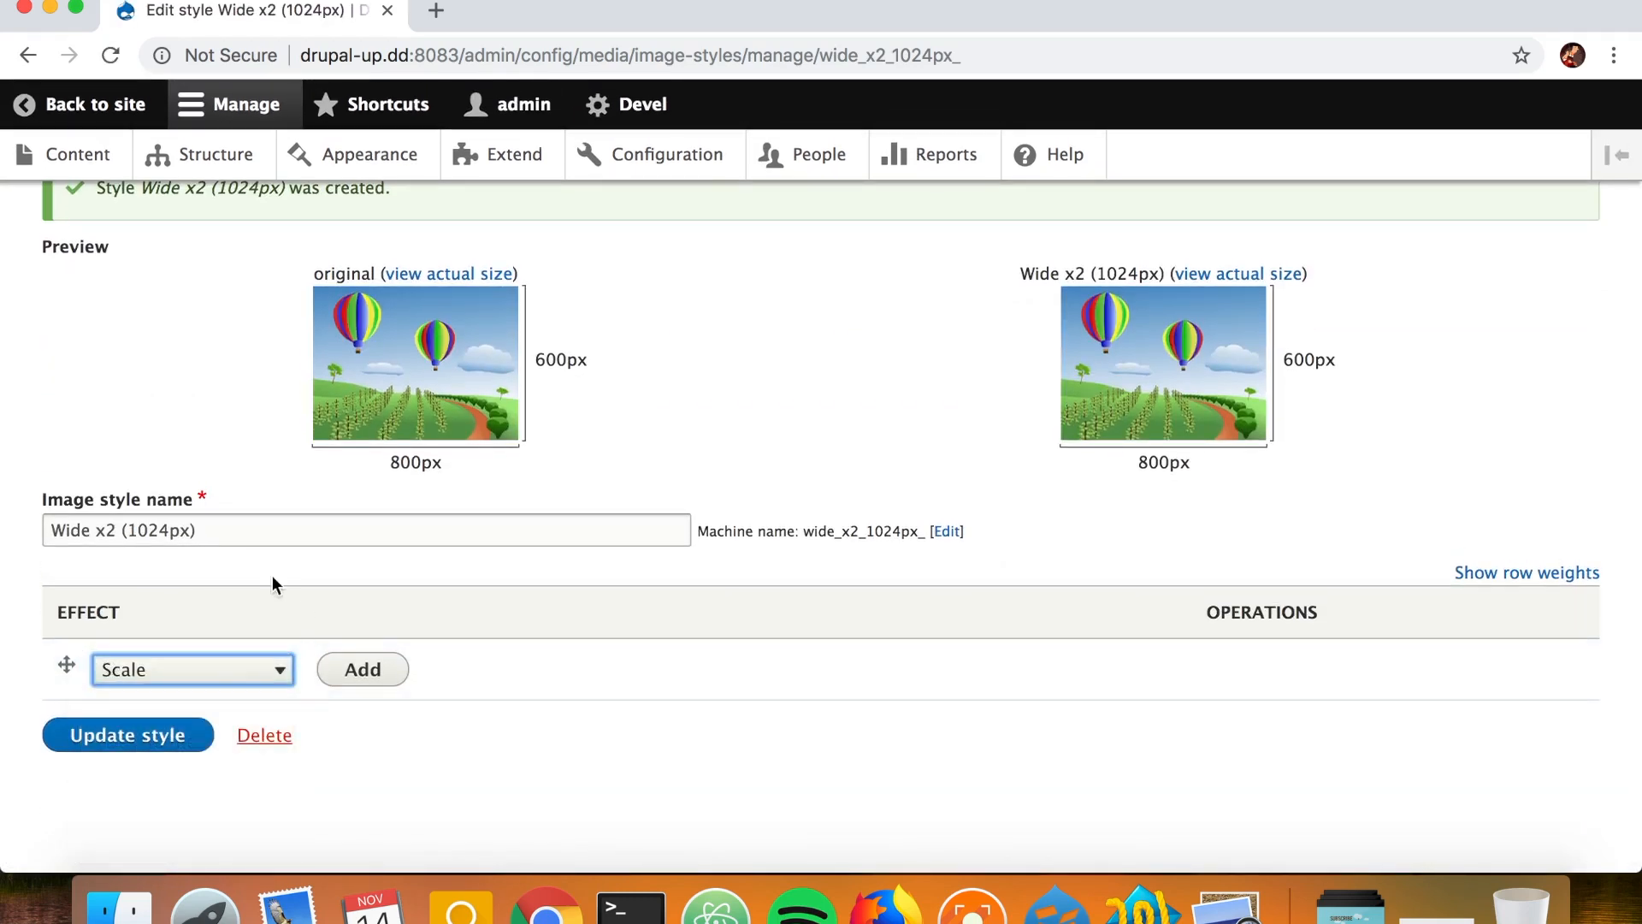
click(369, 672)
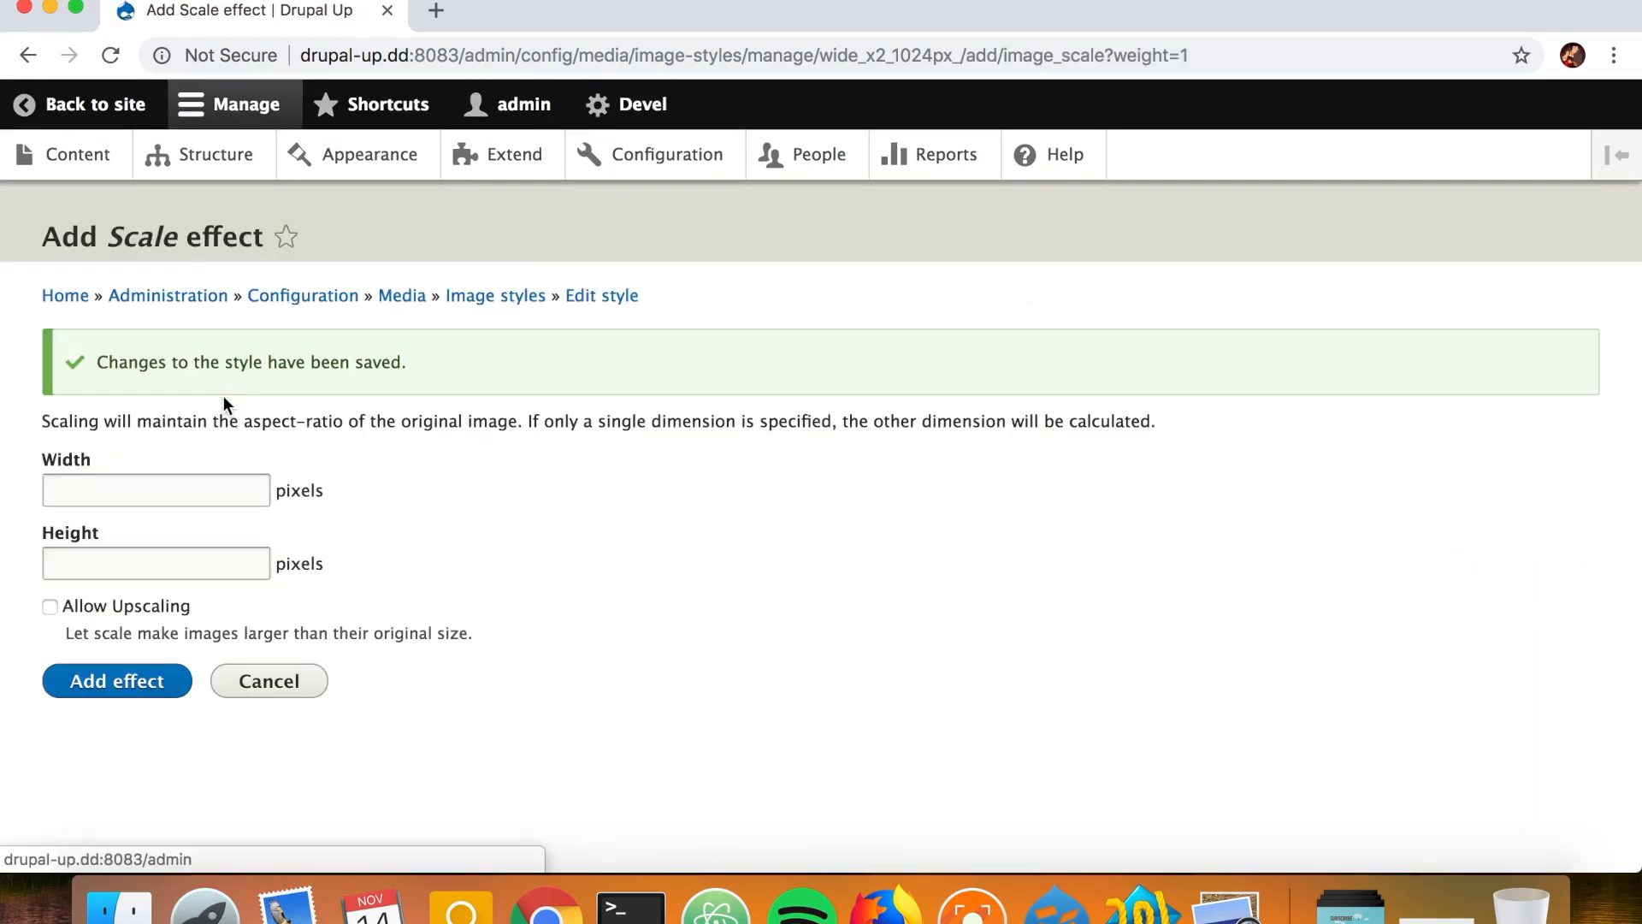
click(117, 491)
text(20)
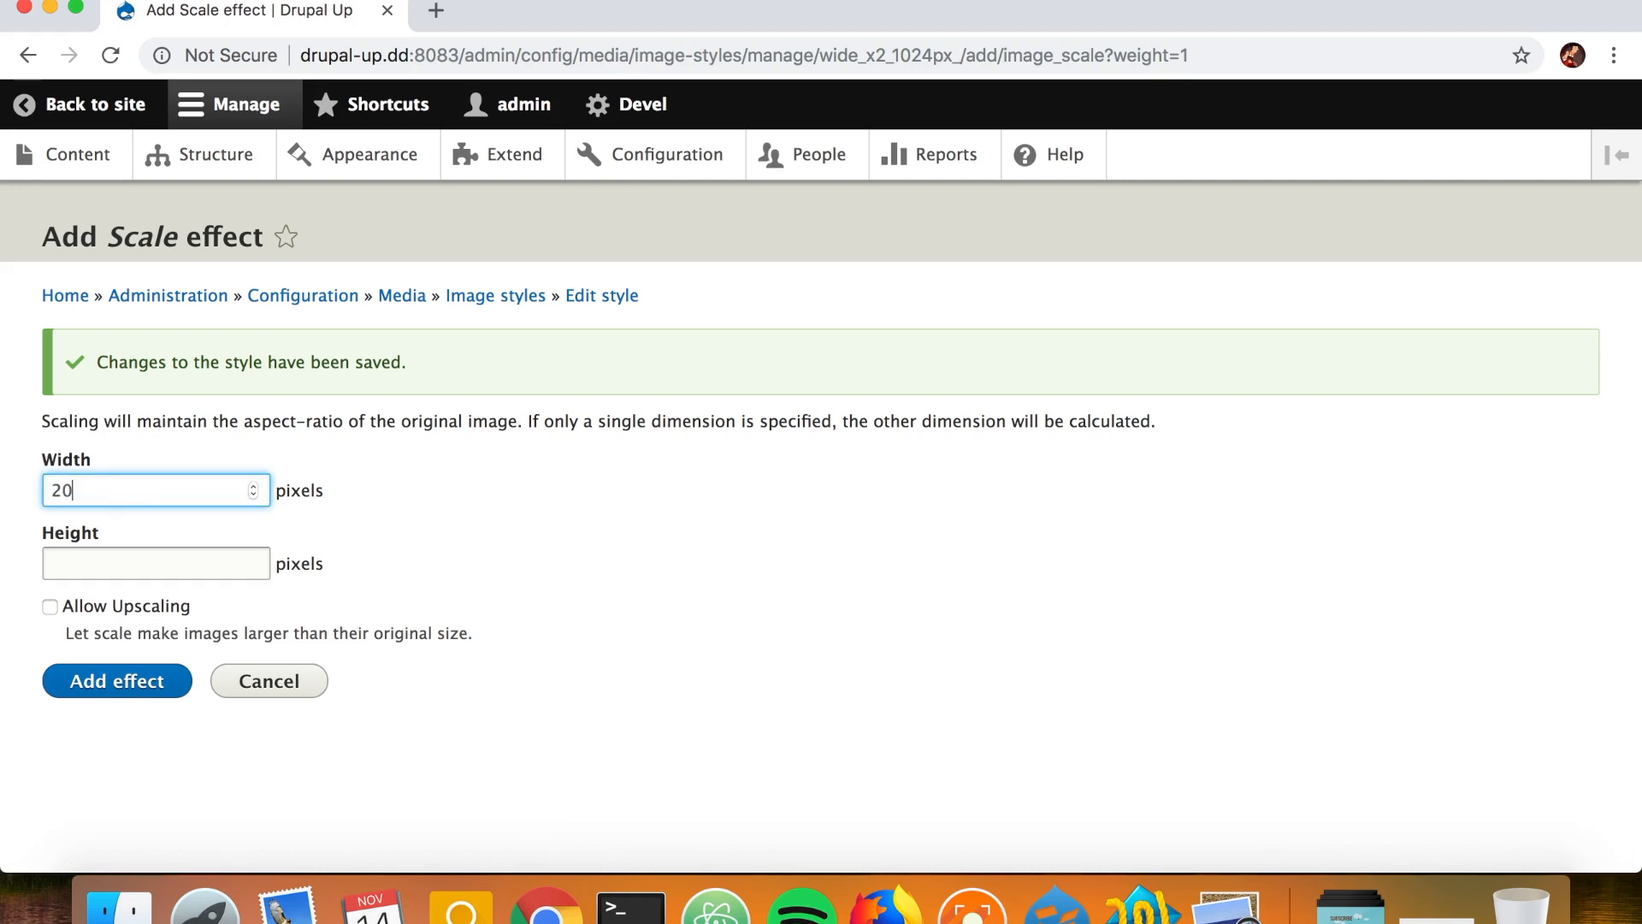
text(48)
click(145, 680)
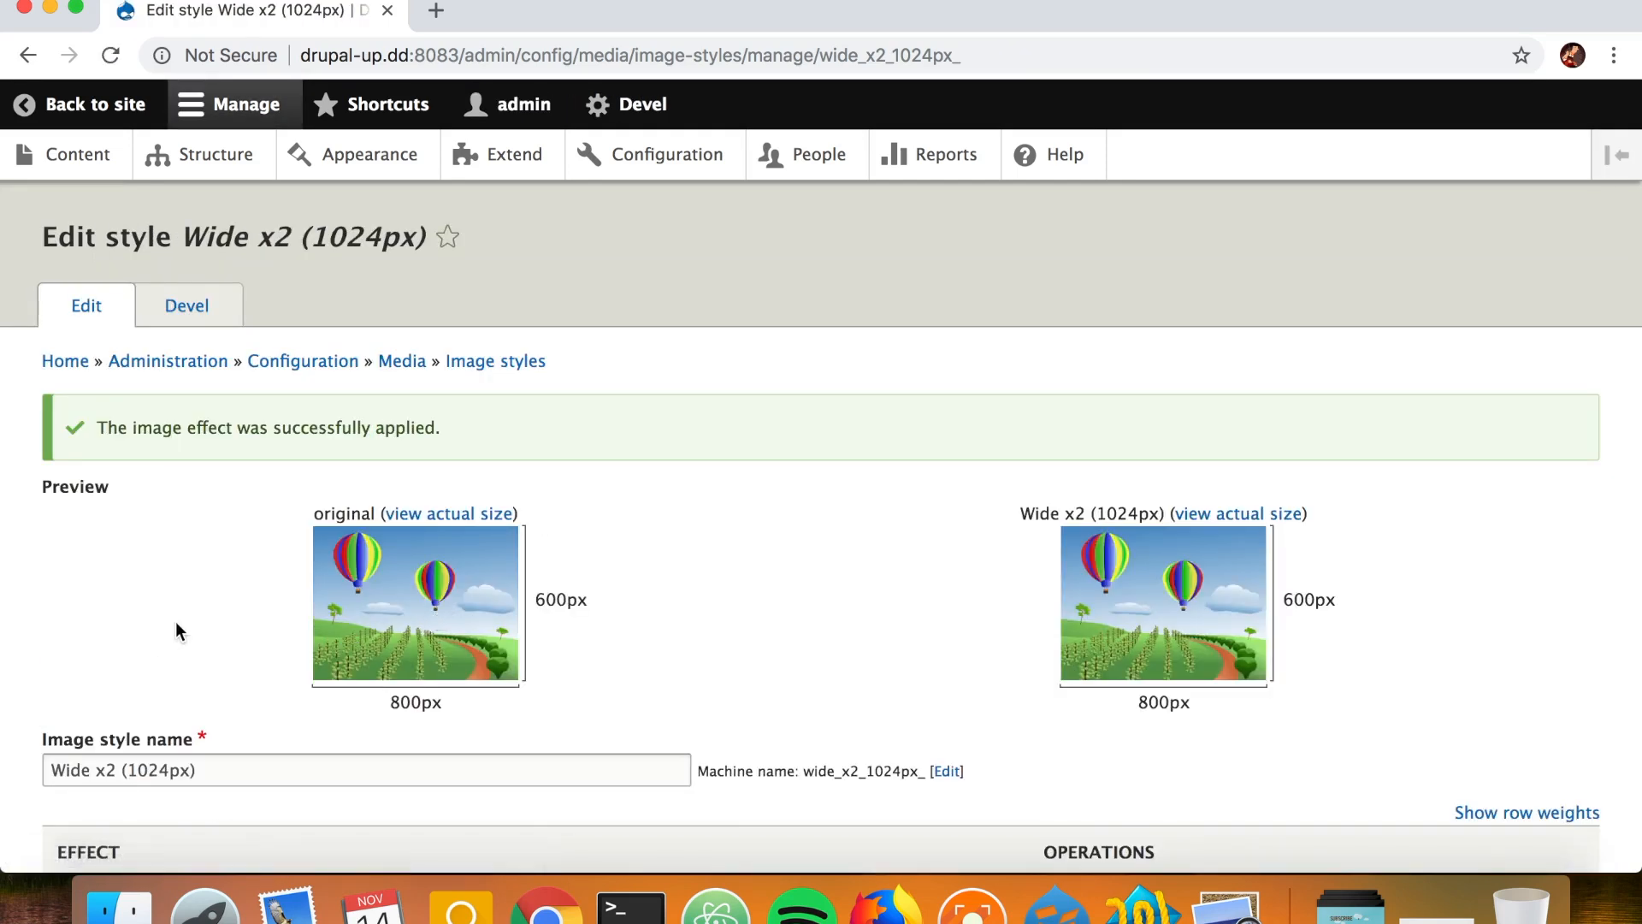
Step: Return to the image styles list and search it for "mobile" to review the newly created breakpoint styles
click(481, 366)
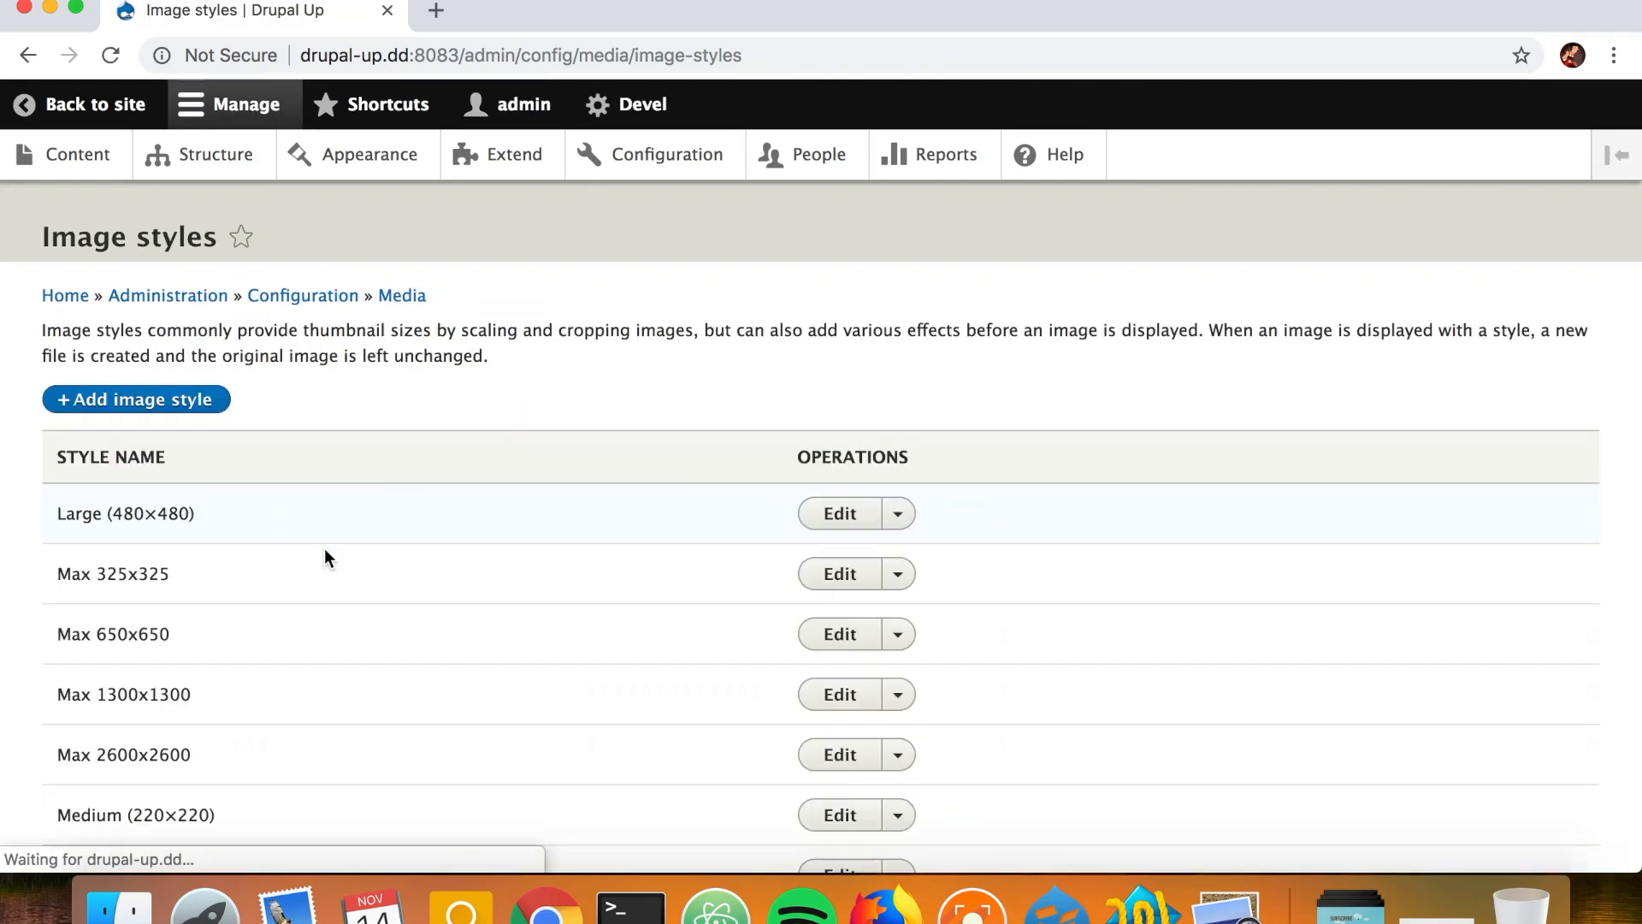
key(super+f)
text(mobile)
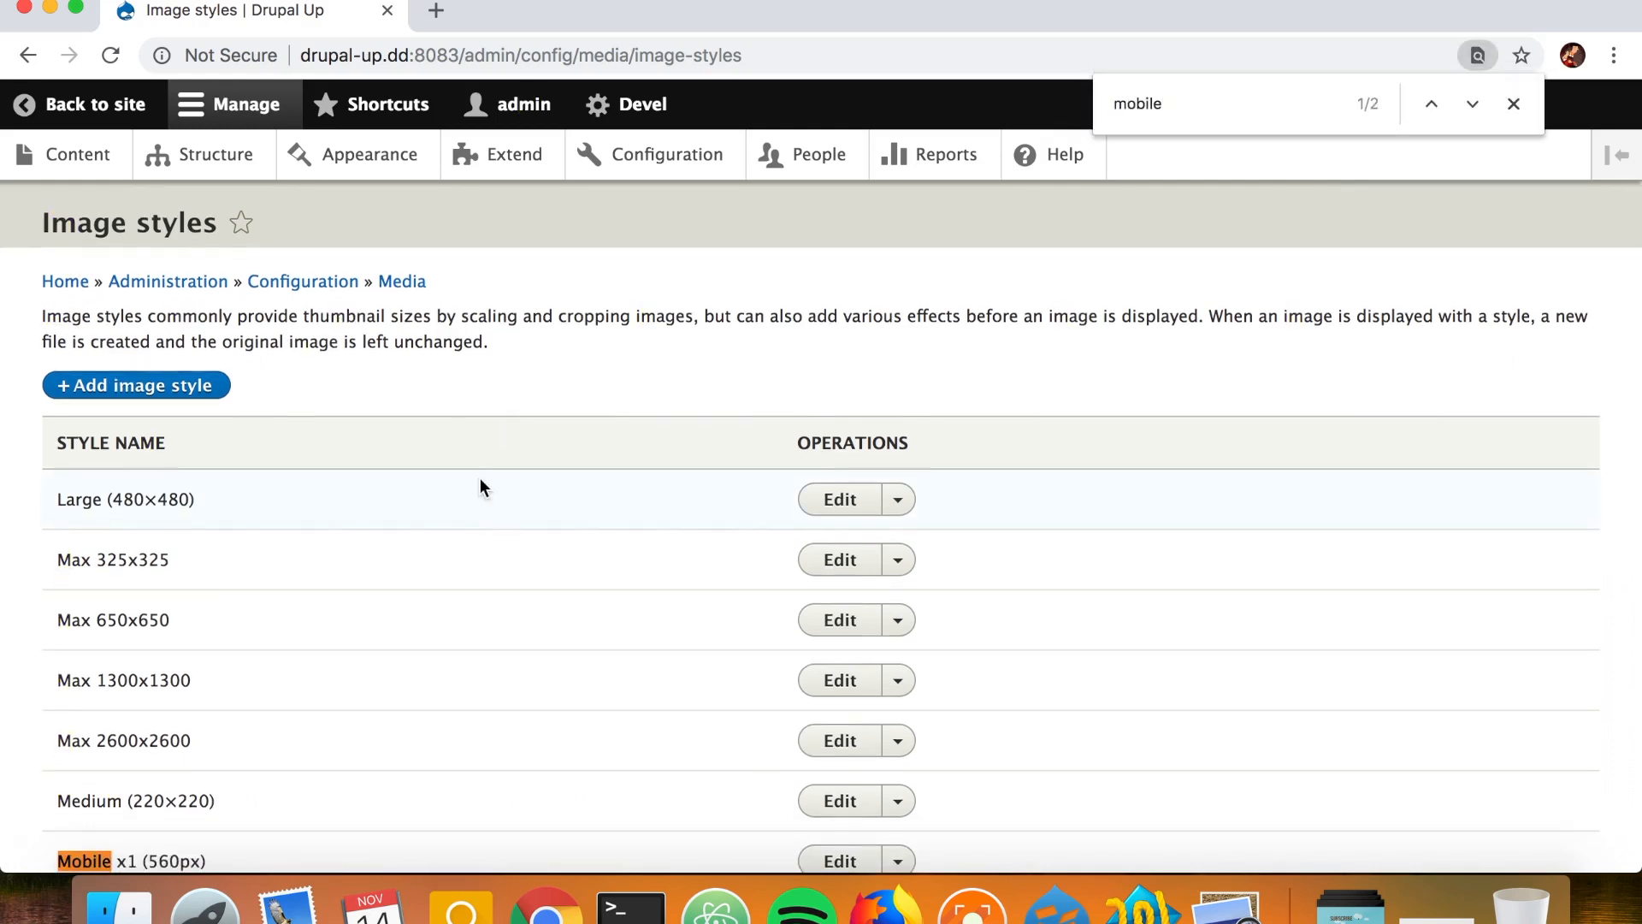
scroll(480, 485, down, 3)
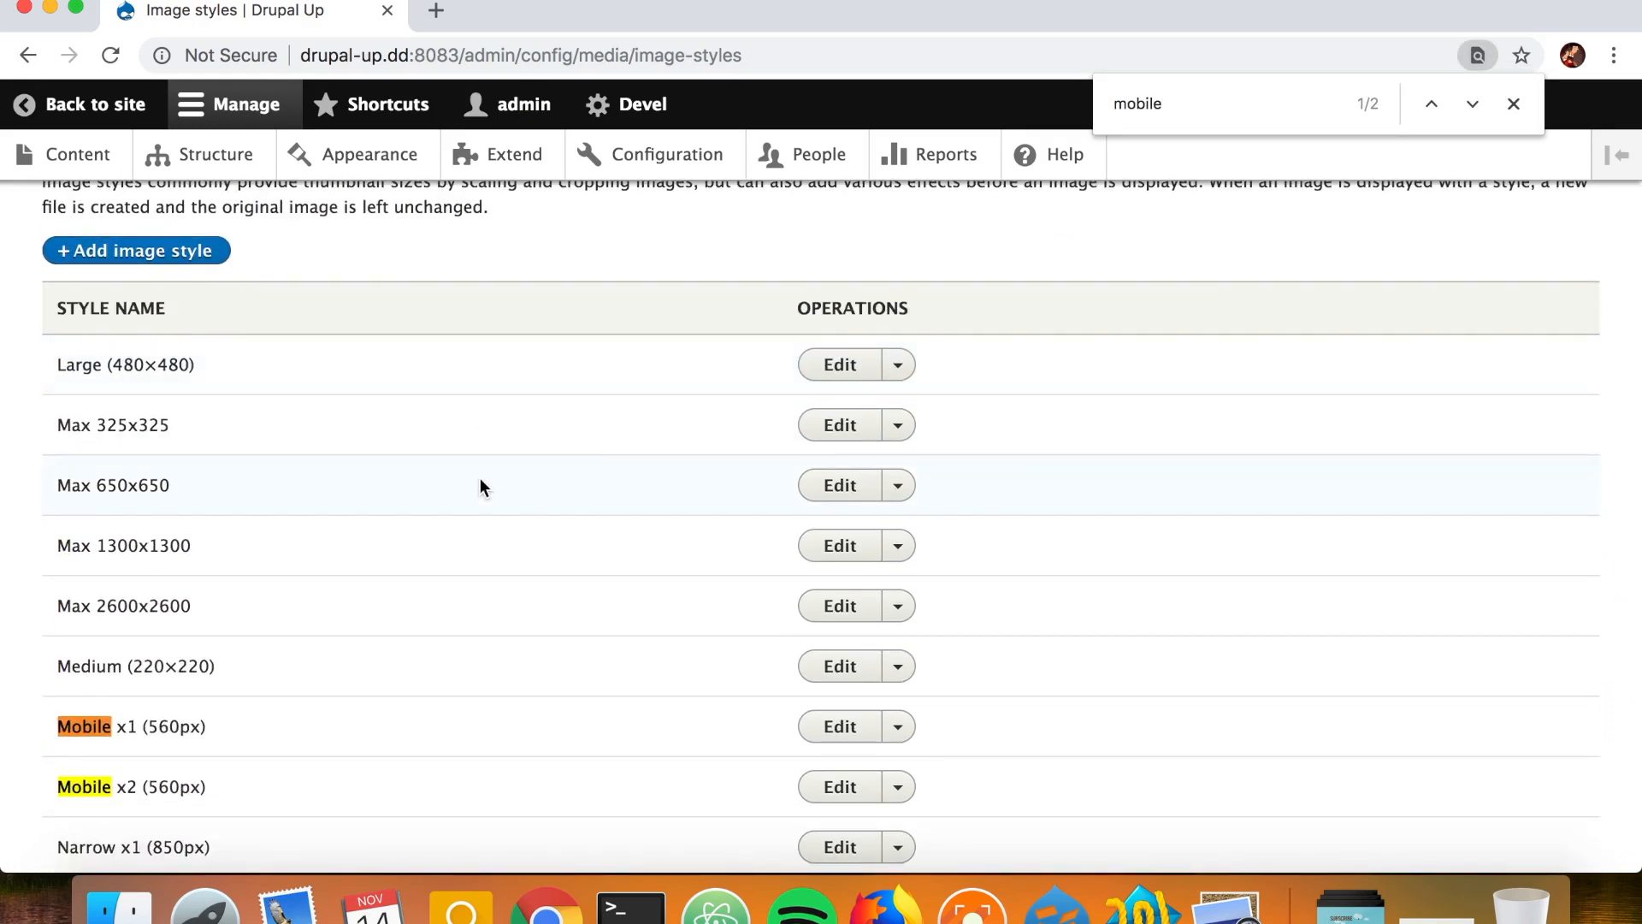
Step: Search the image styles list for "narrow" and "wide" to review the x1 and x2 styles
key(super+f)
text(narrow)
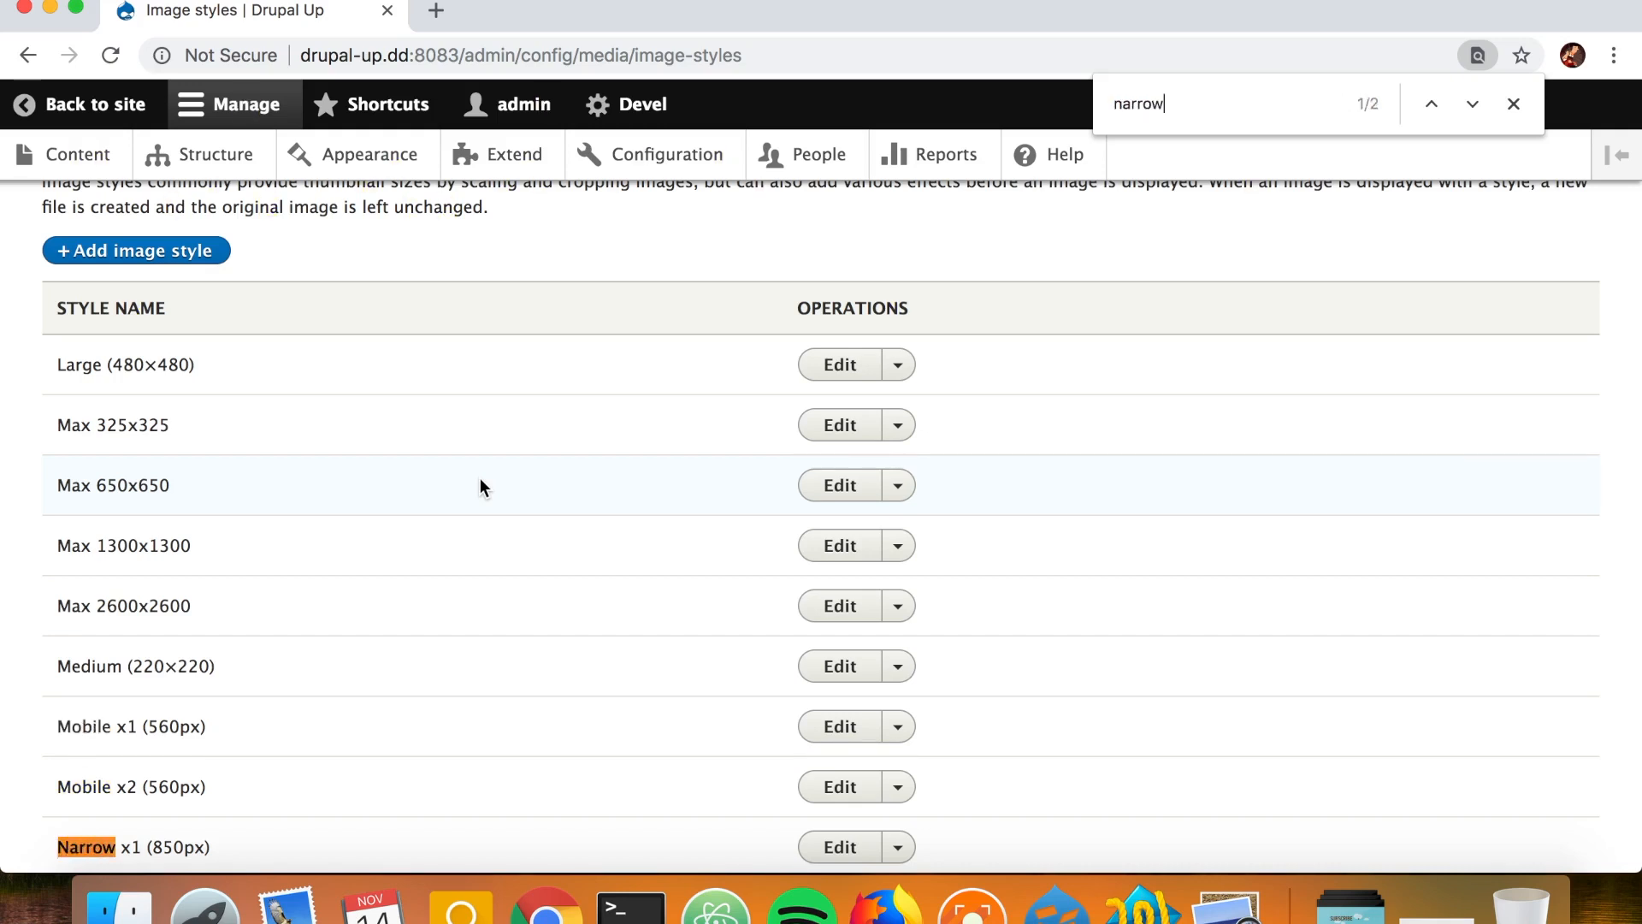
scroll(480, 485, down, 3)
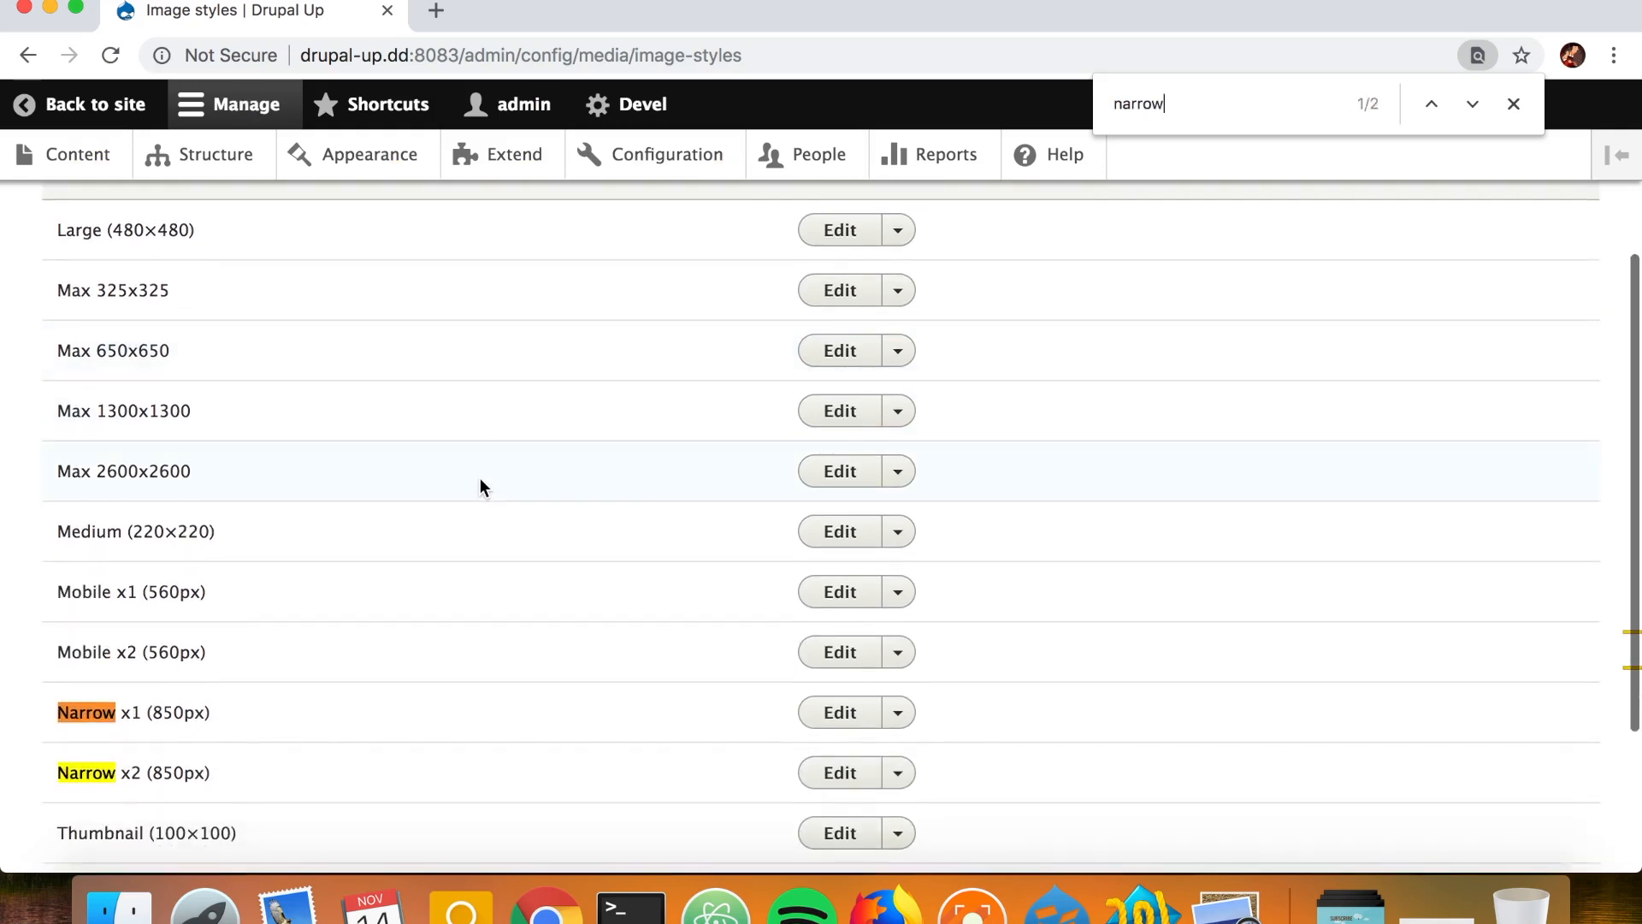
key(super+f)
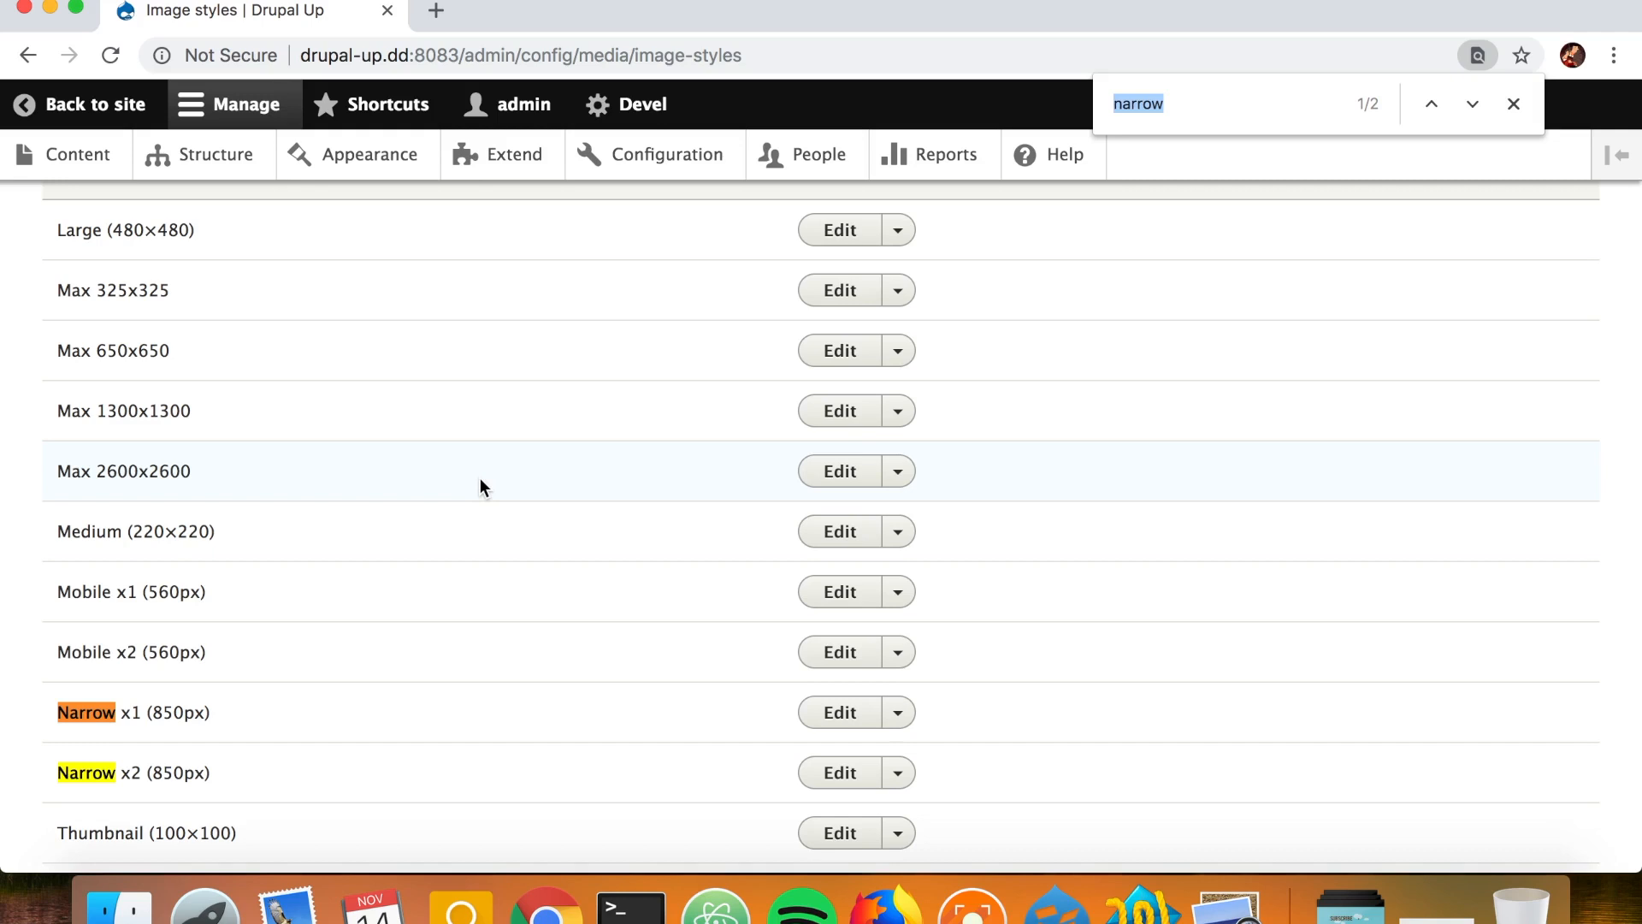
text(wide)
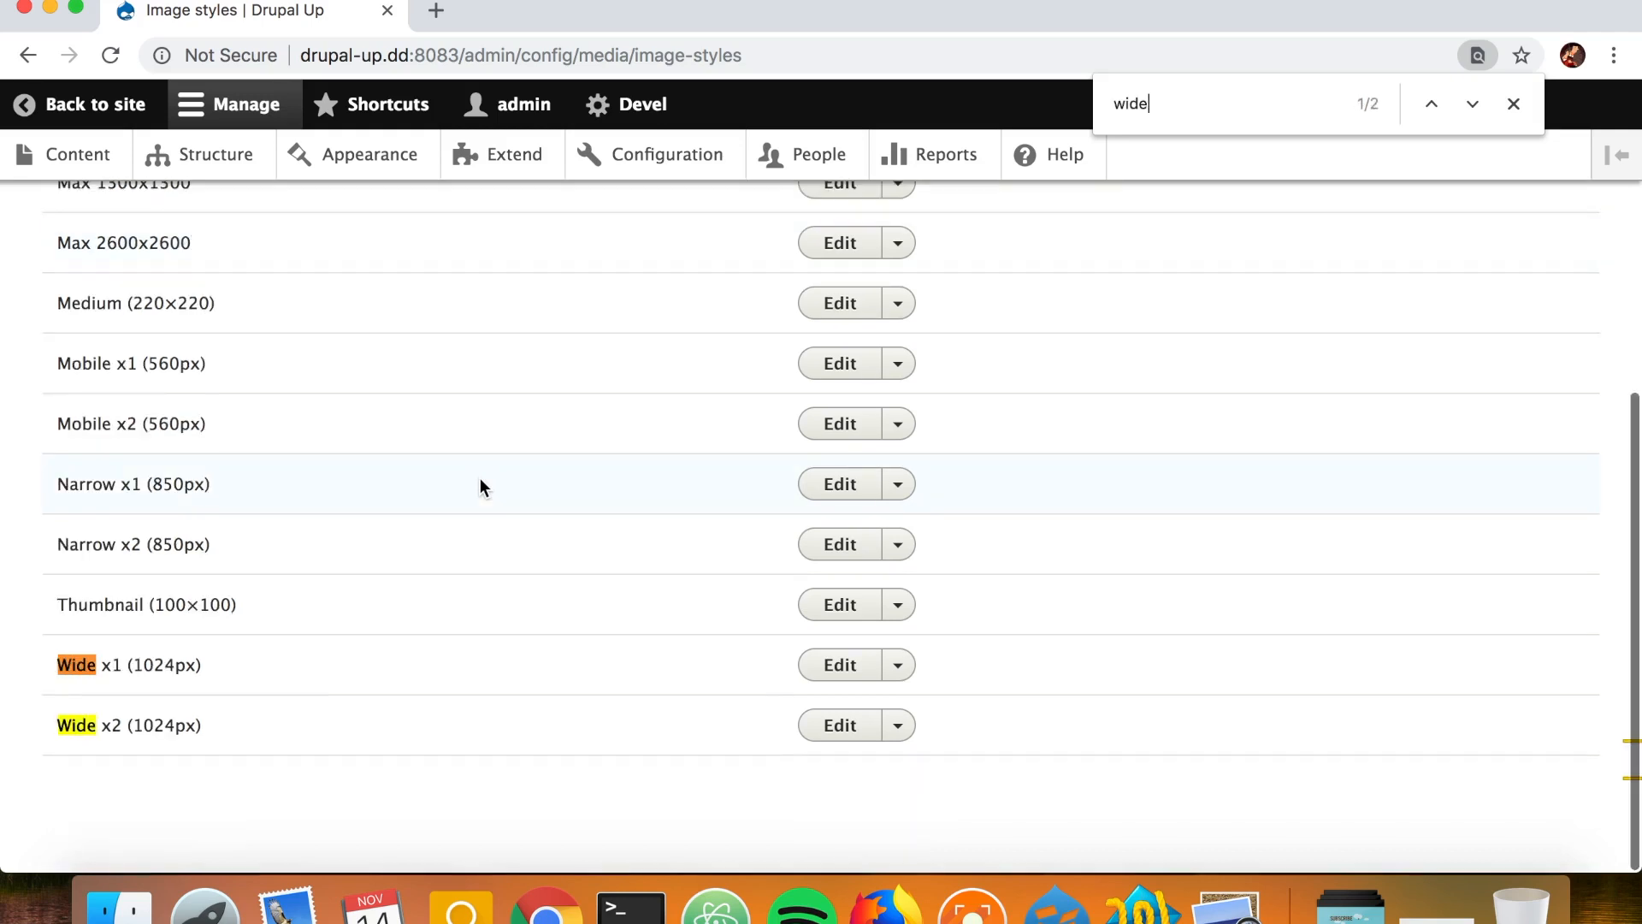
scroll(480, 485, up, 10)
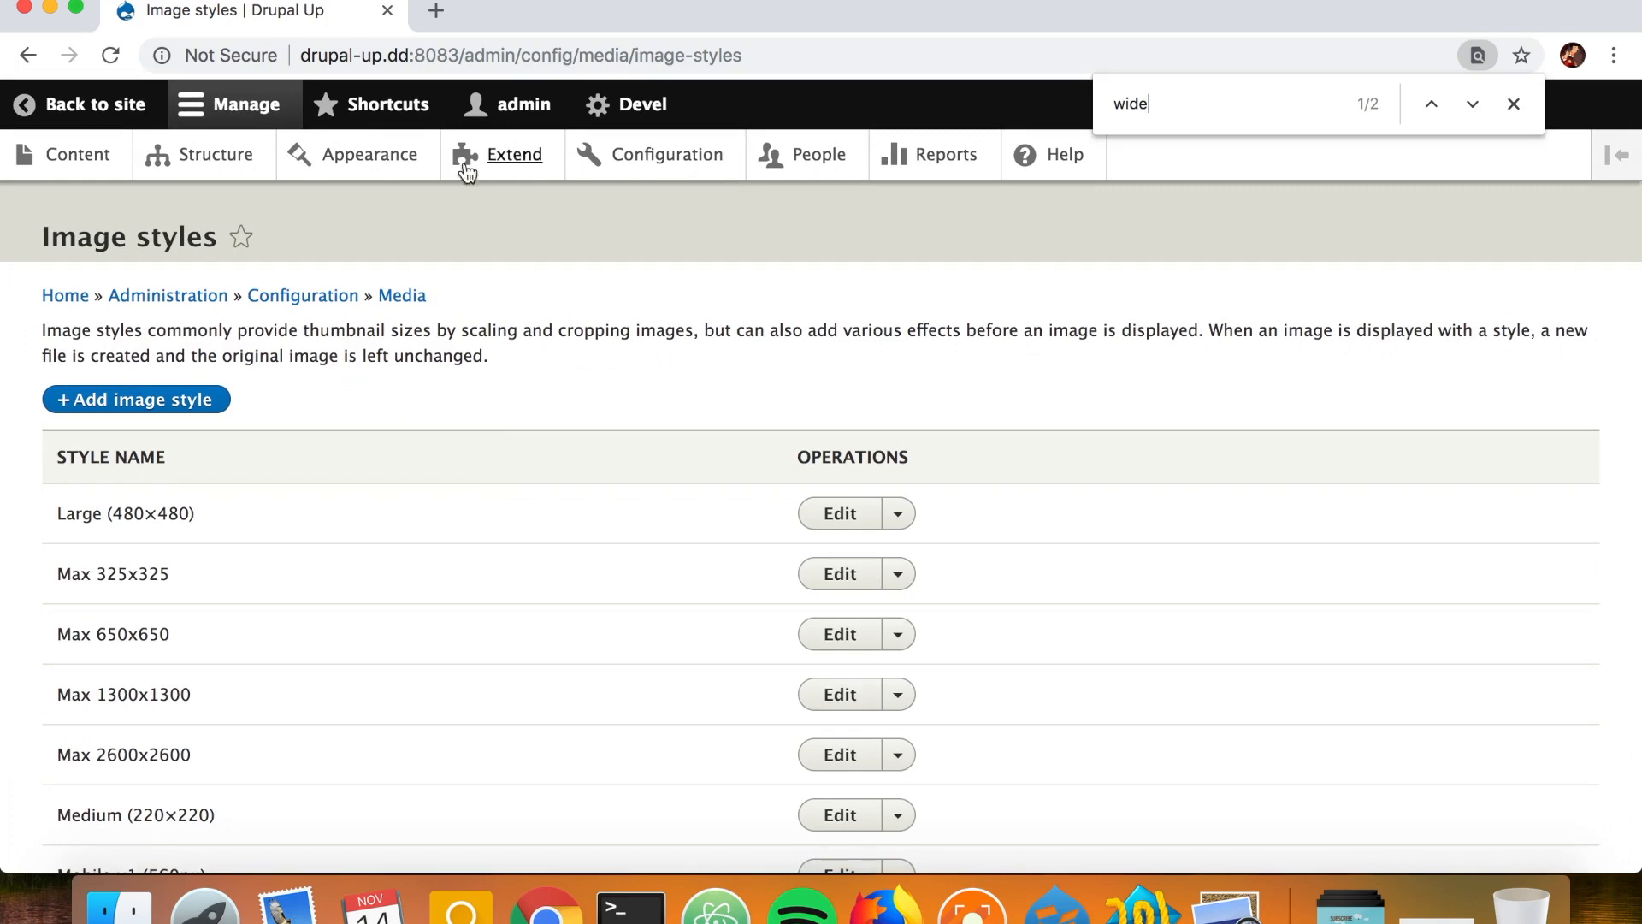
Step: Open the form for adding a new responsive image style from the site's media configuration
click(650, 157)
click(1513, 104)
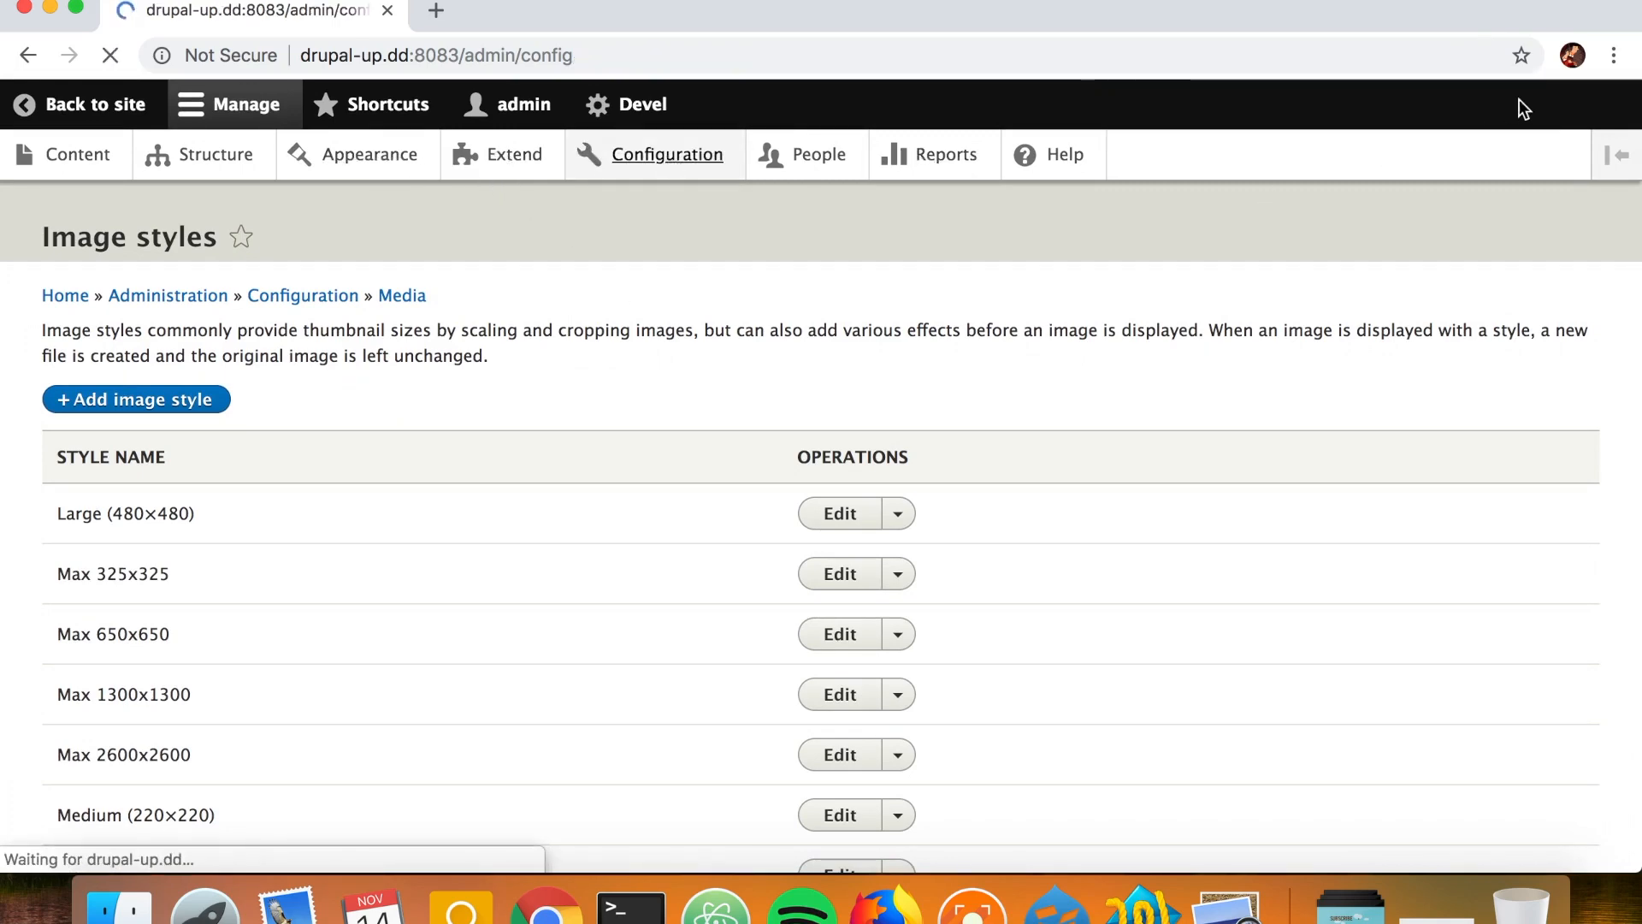
scroll(516, 282, down, 7)
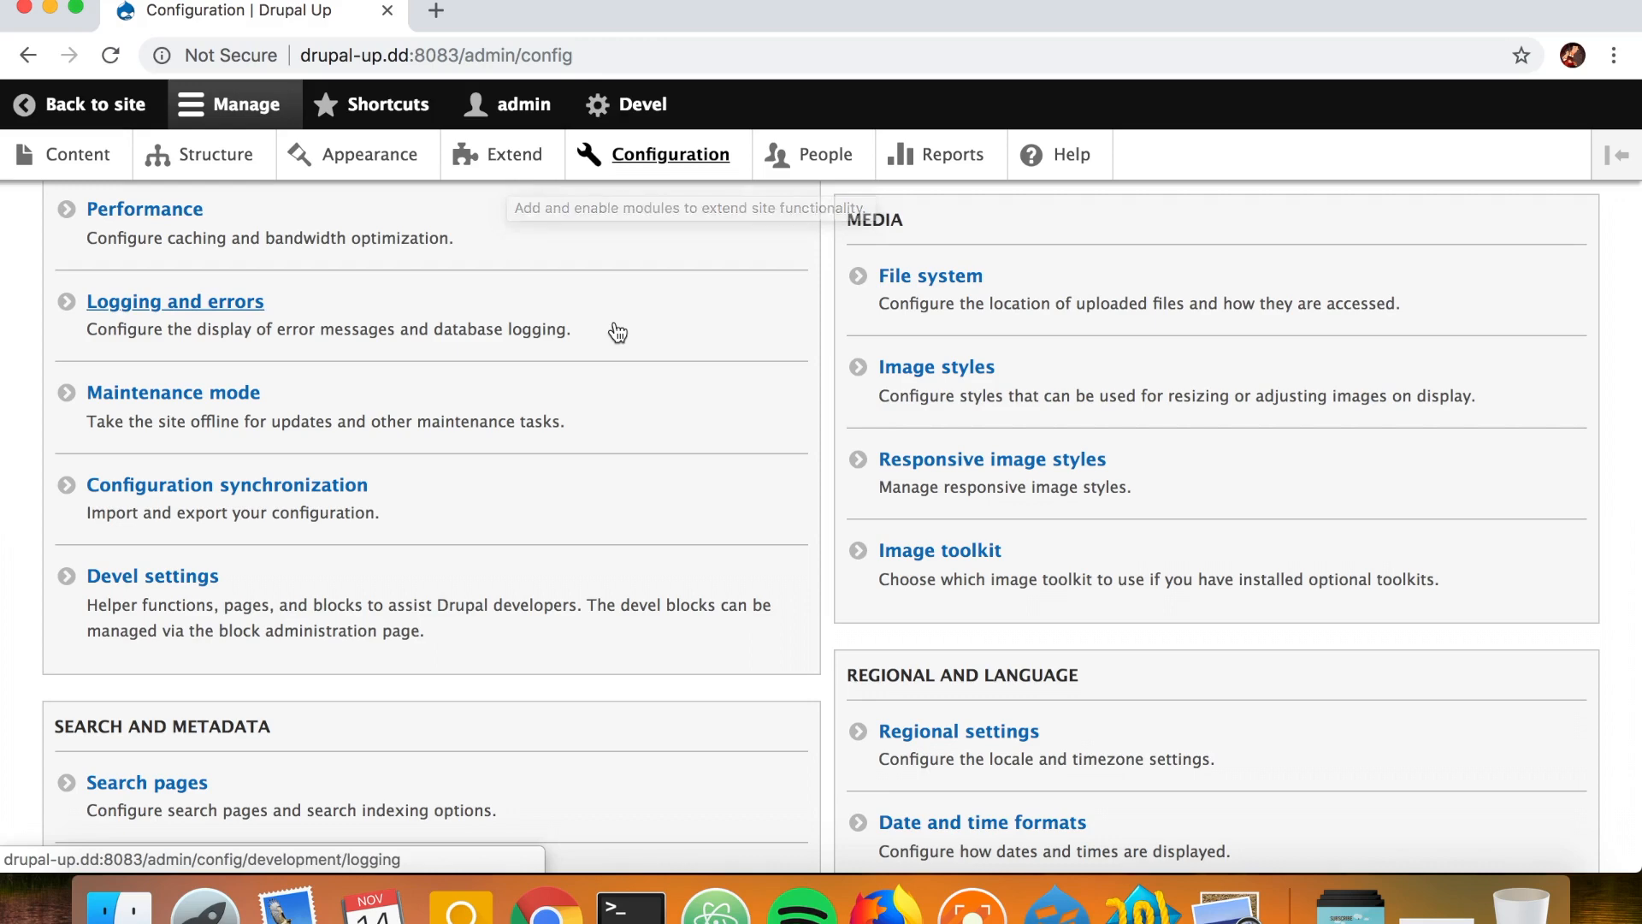
click(1003, 464)
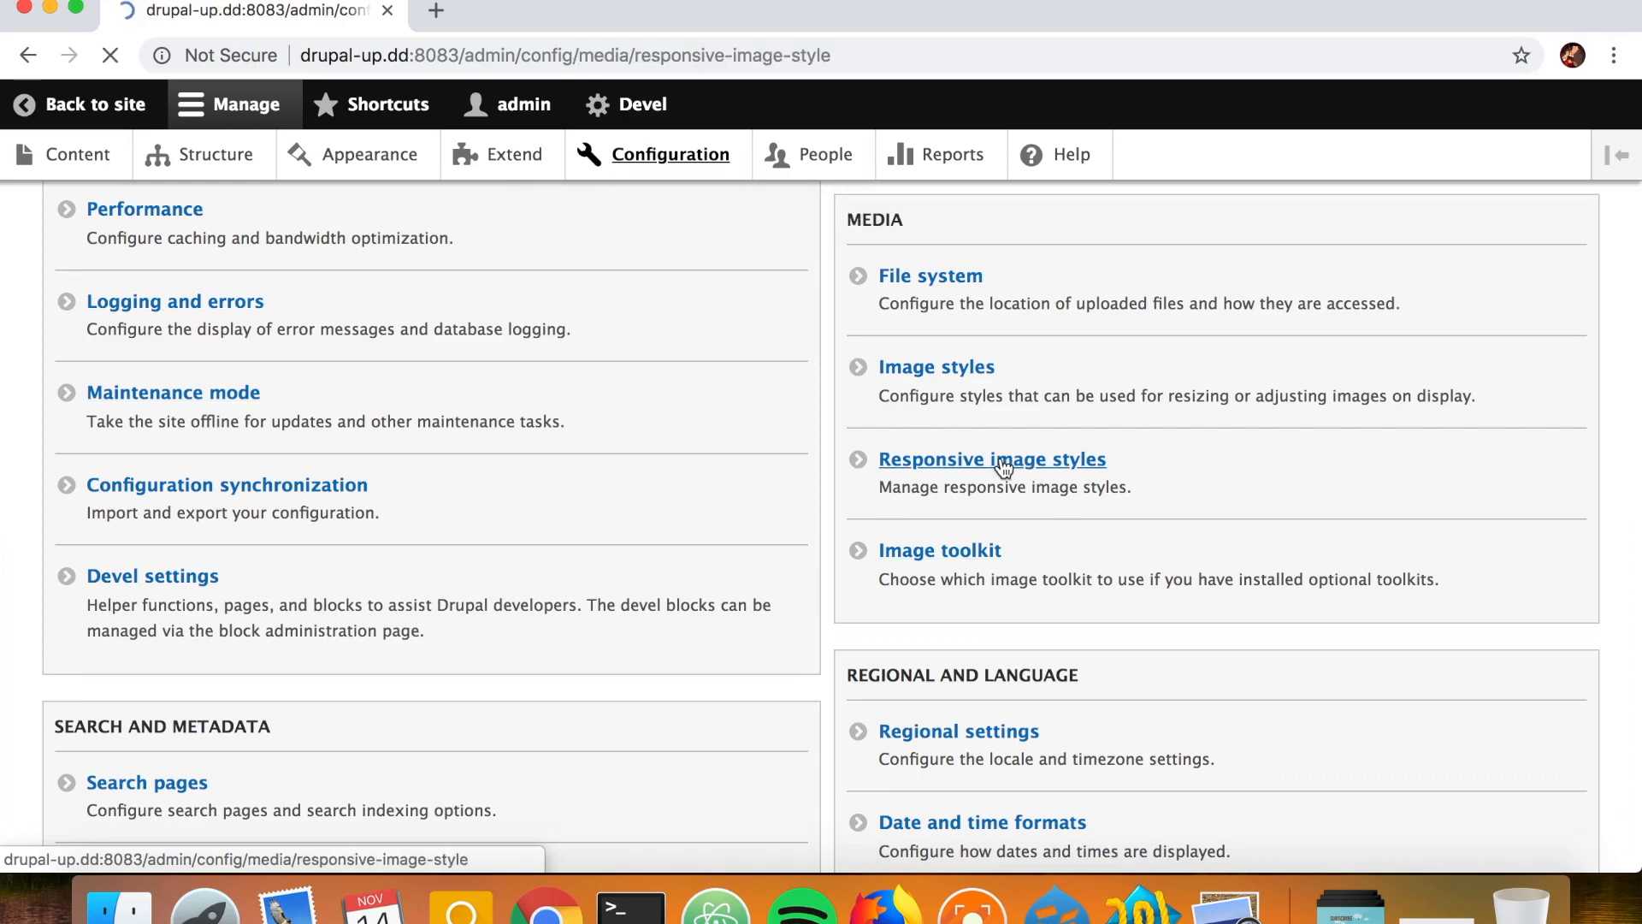
click(176, 374)
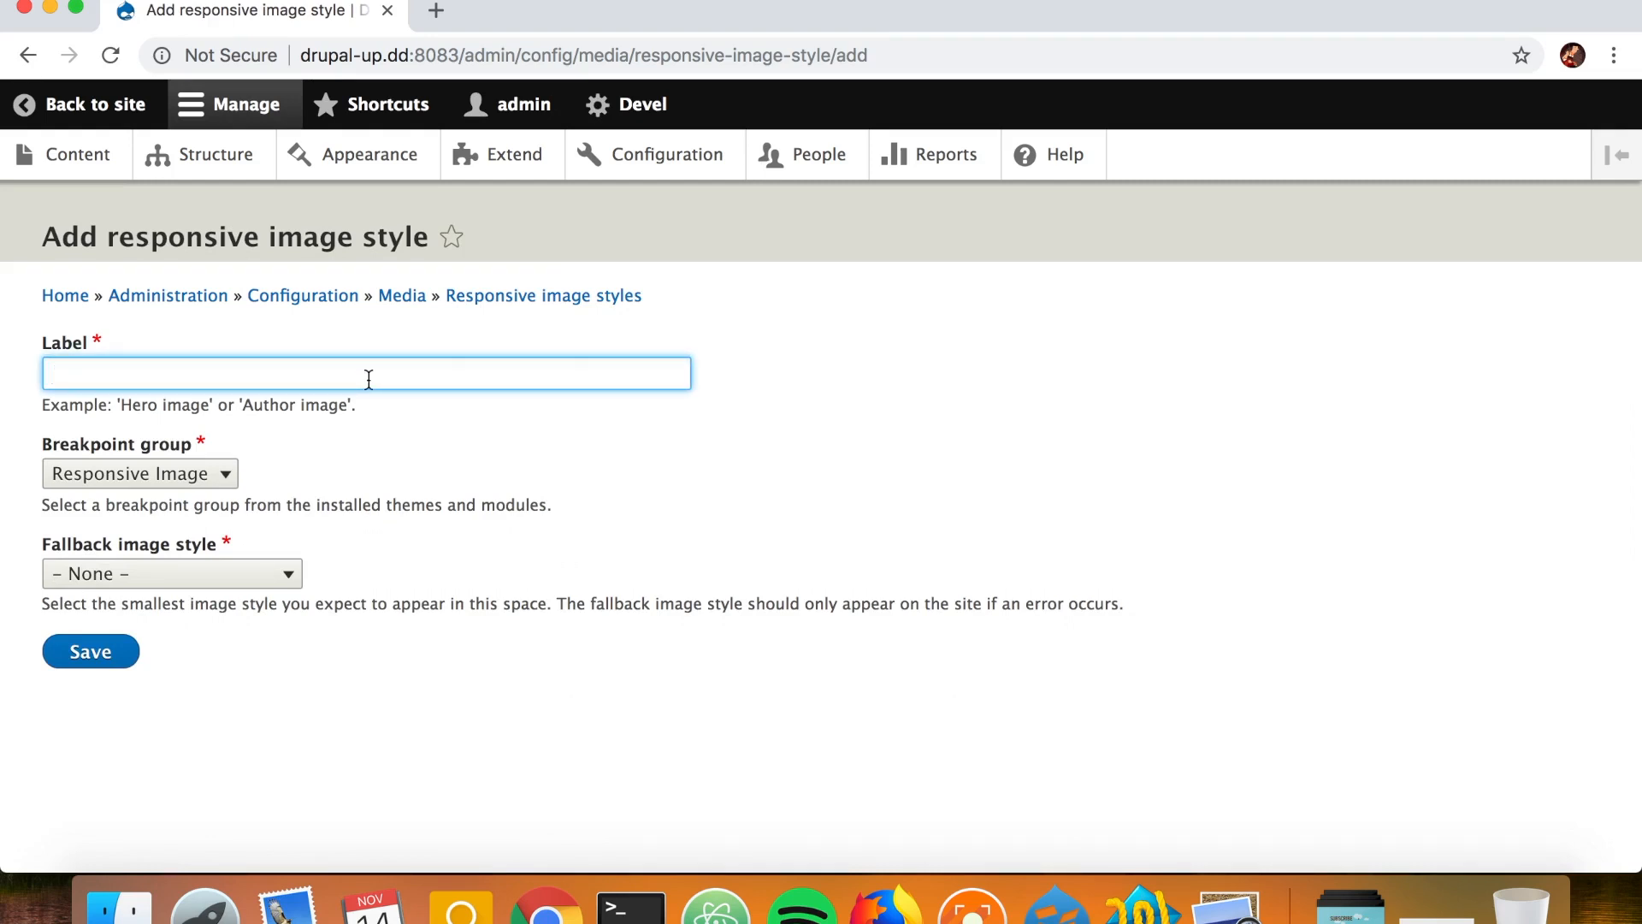
Step: Label the responsive image style "Article image style" and assign it the Drupal Up breakpoint group
text(Article image style)
click(199, 473)
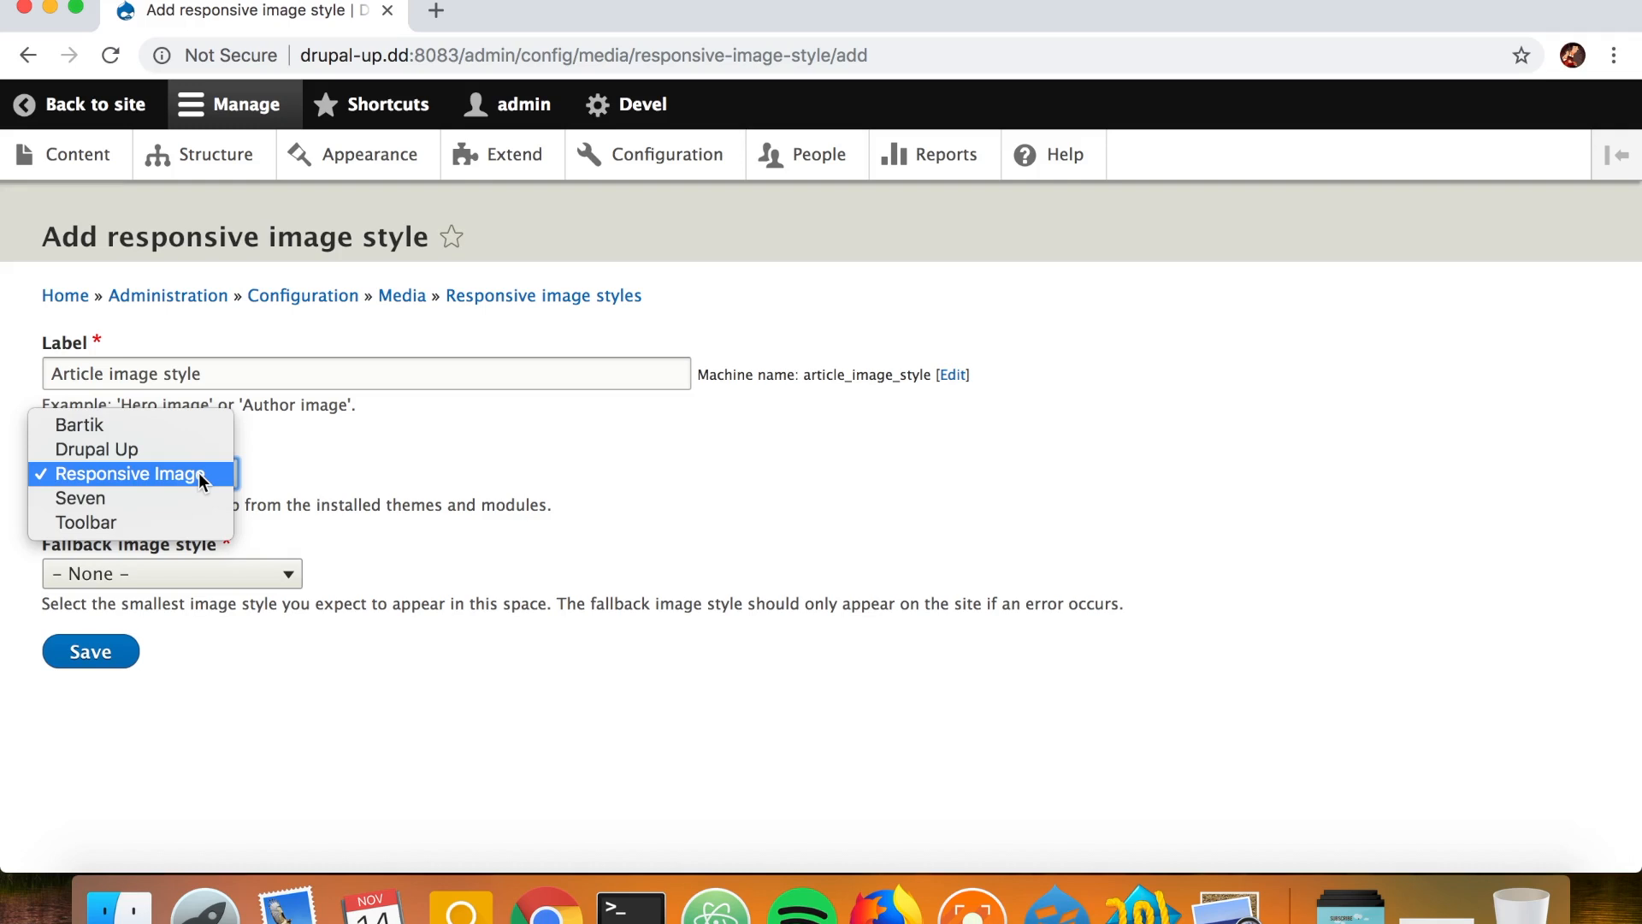
click(175, 452)
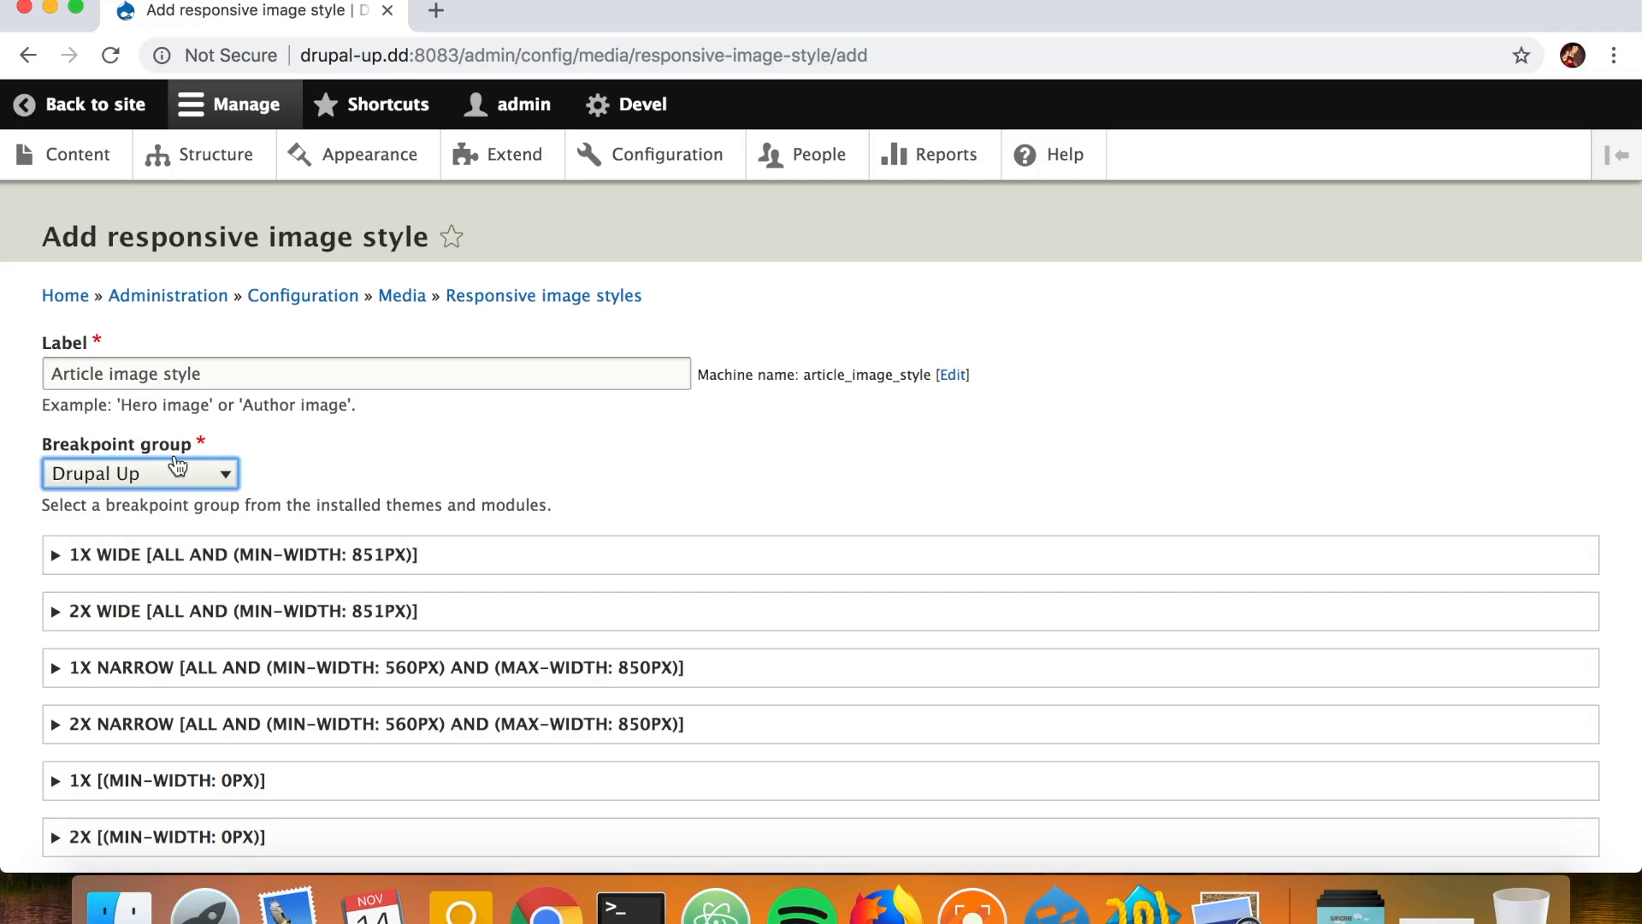
Step: Set the fallback image style to Mobile x1 (560px)
scroll(413, 642, down, 3)
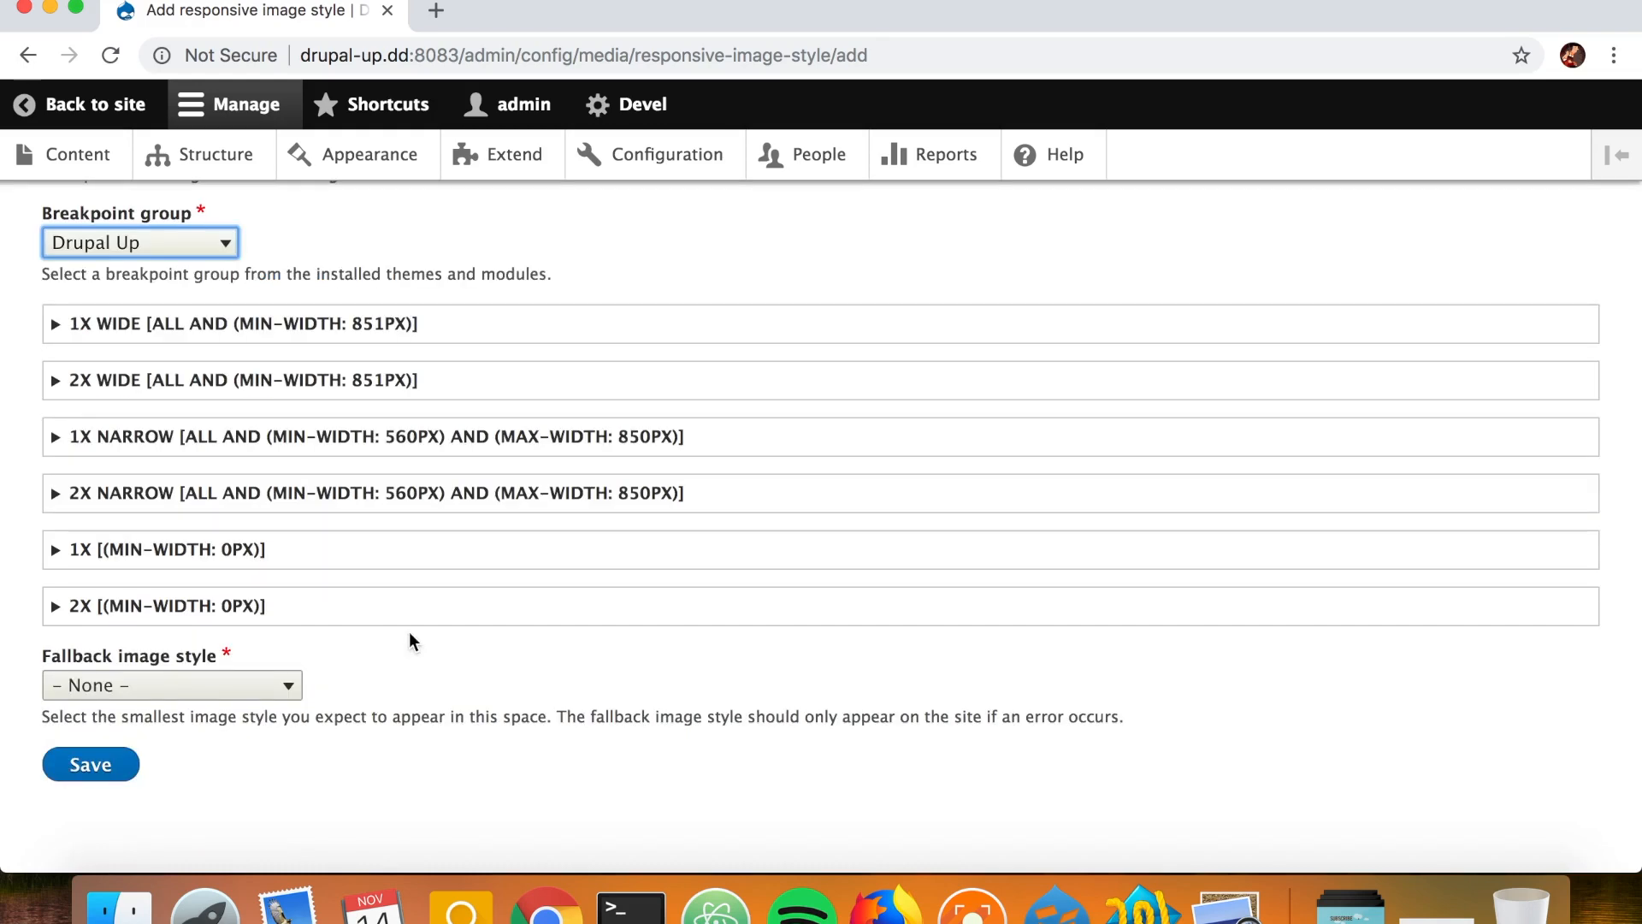
click(231, 330)
click(232, 330)
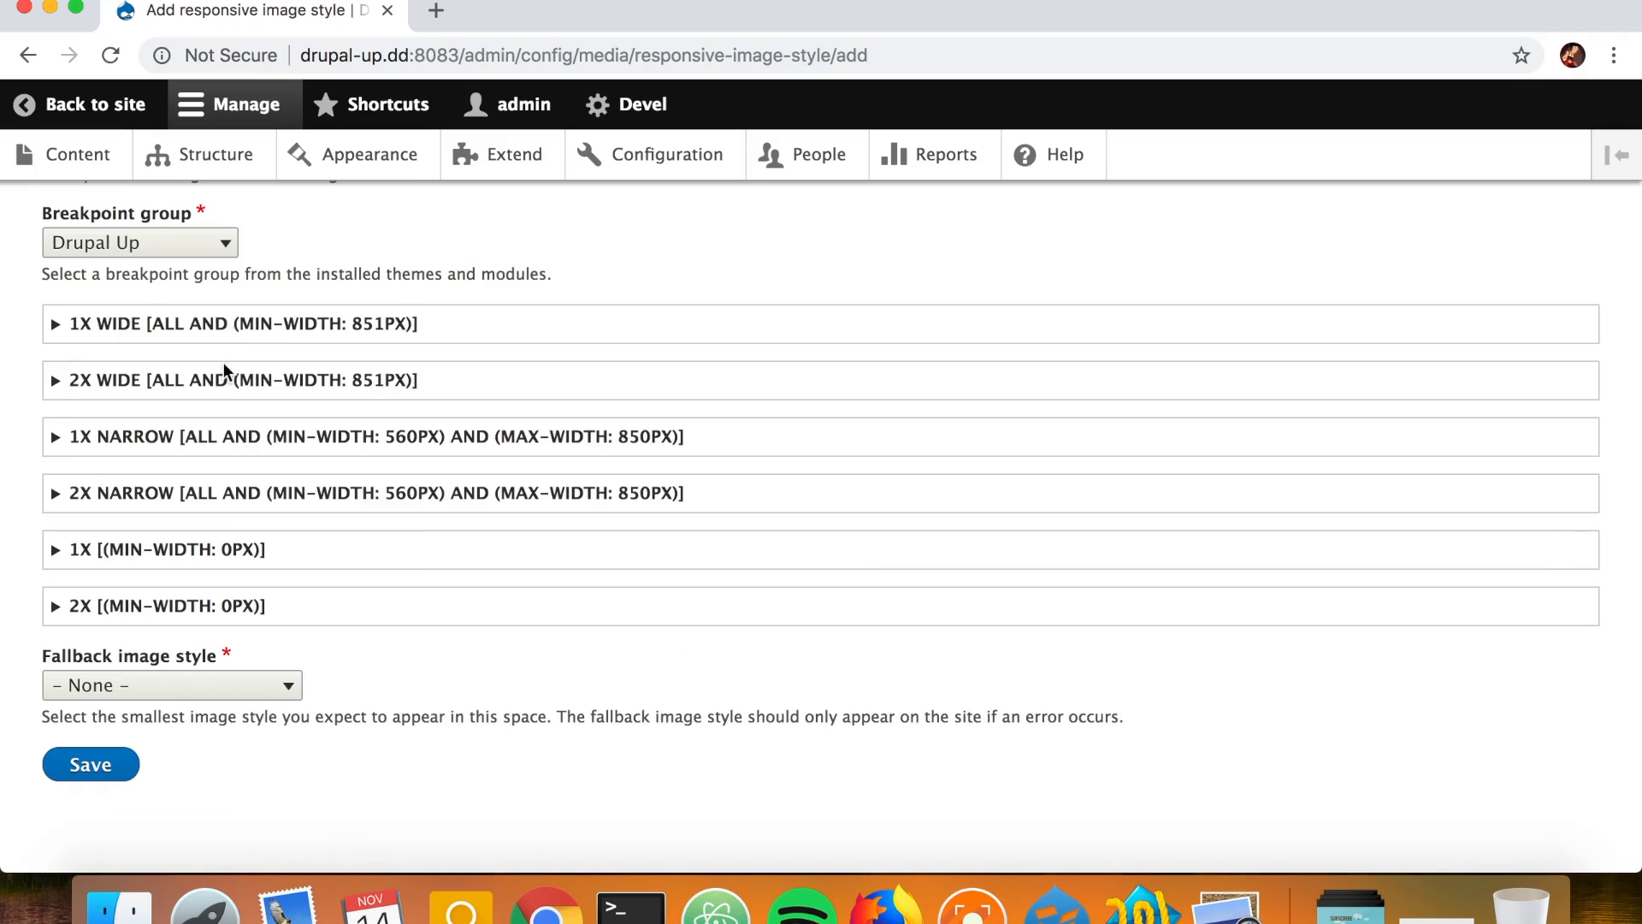
scroll(226, 520, down, 1)
click(196, 655)
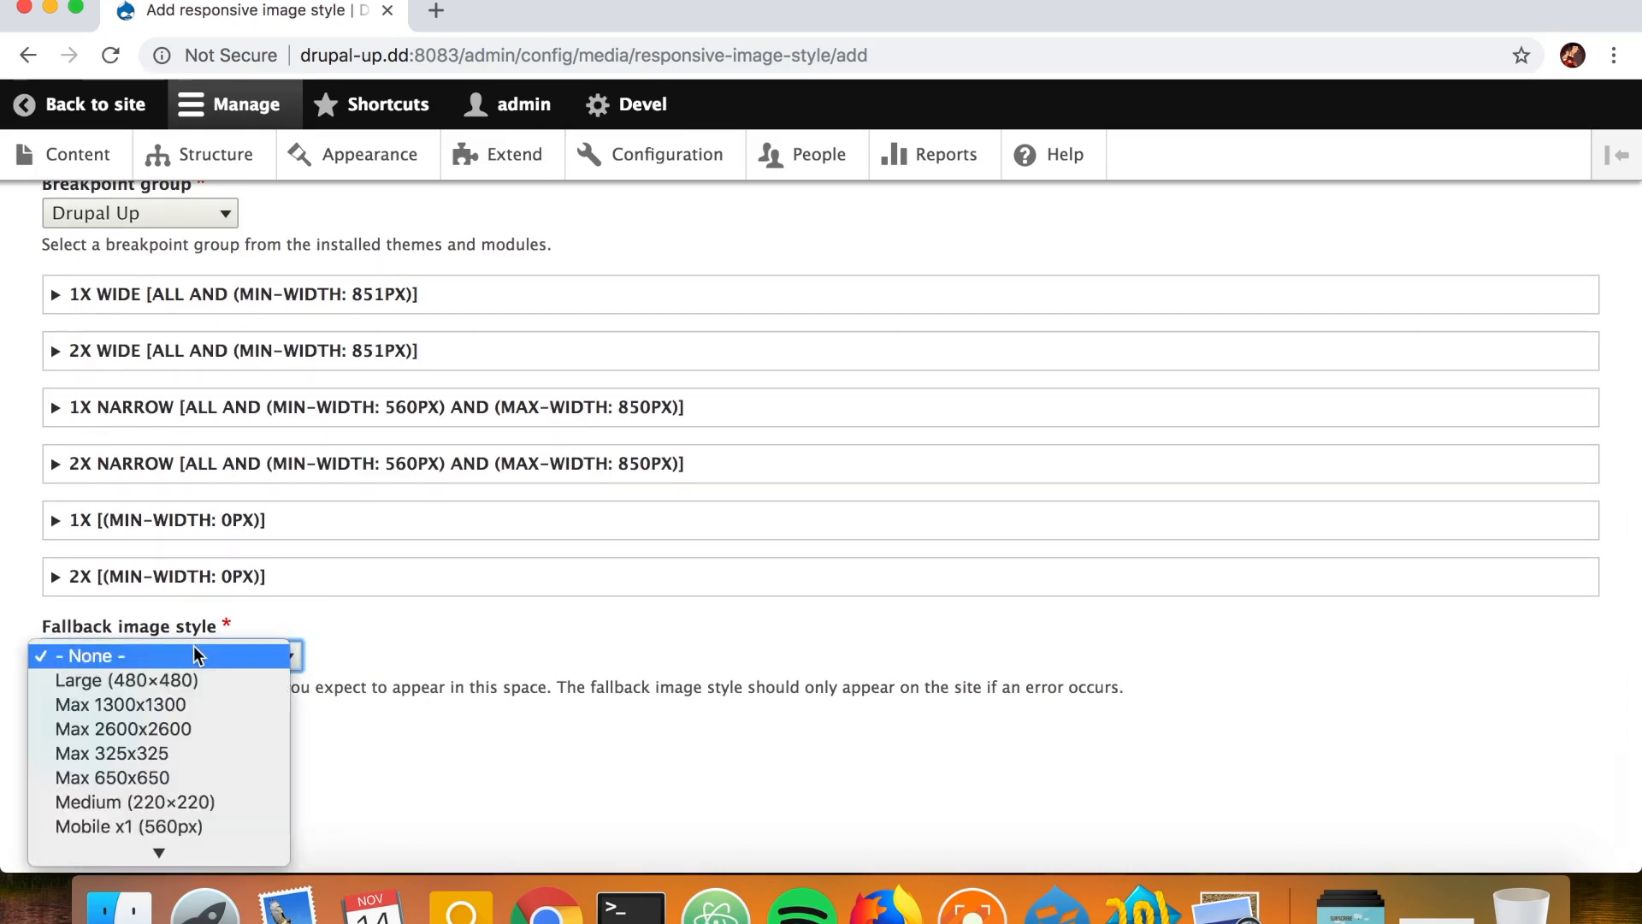
scroll(196, 655, down, 3)
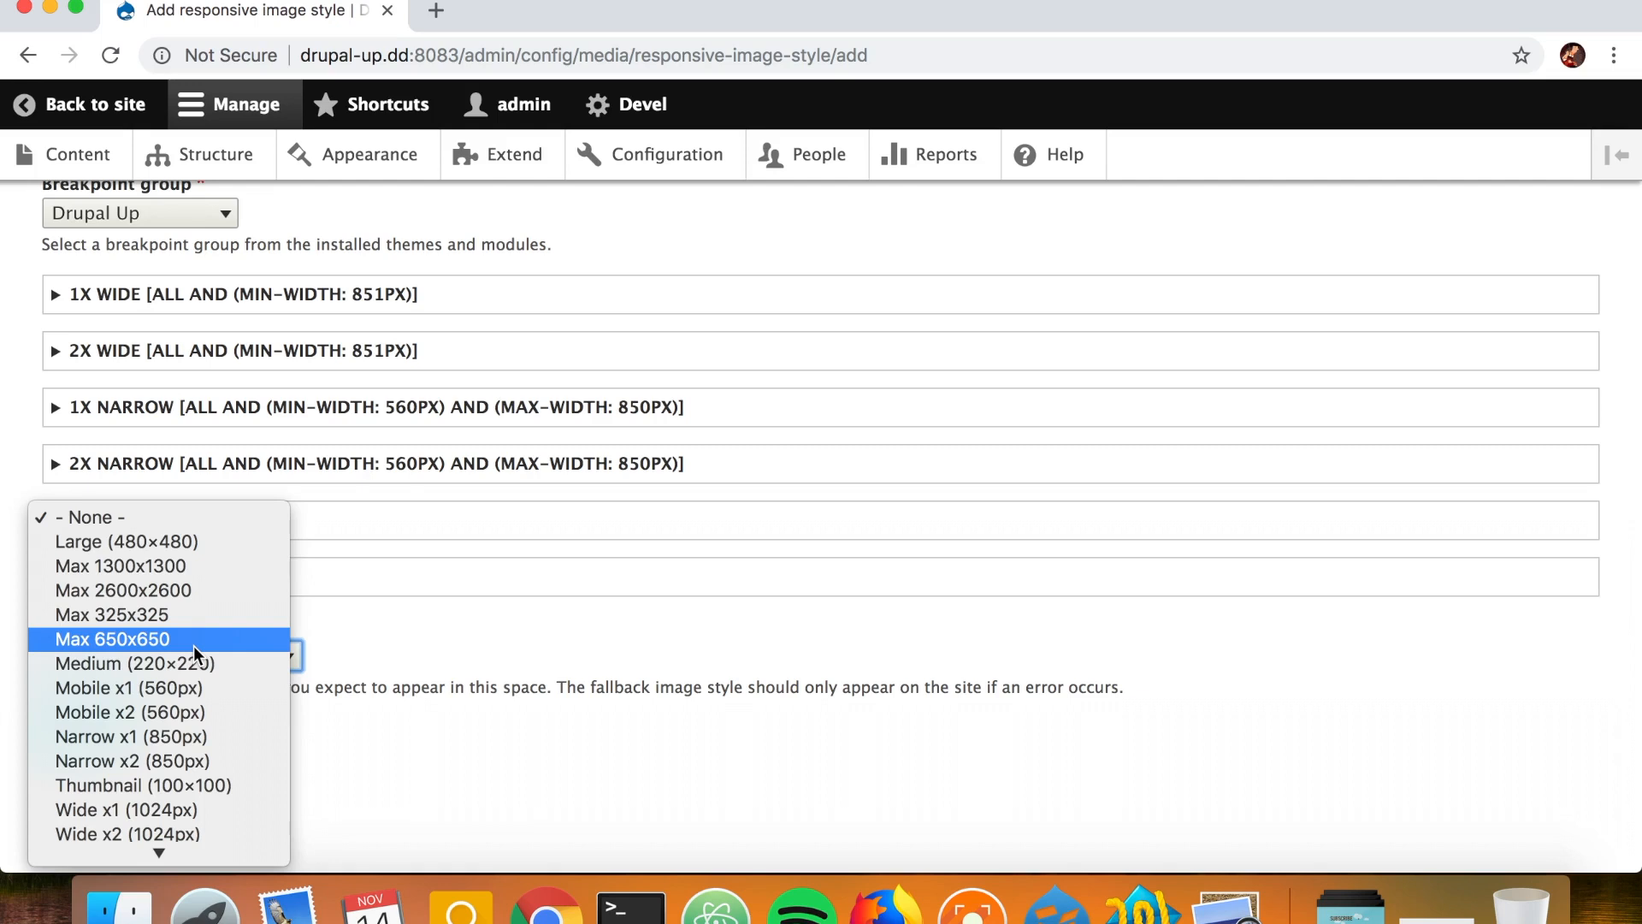
scroll(194, 644, down, 1)
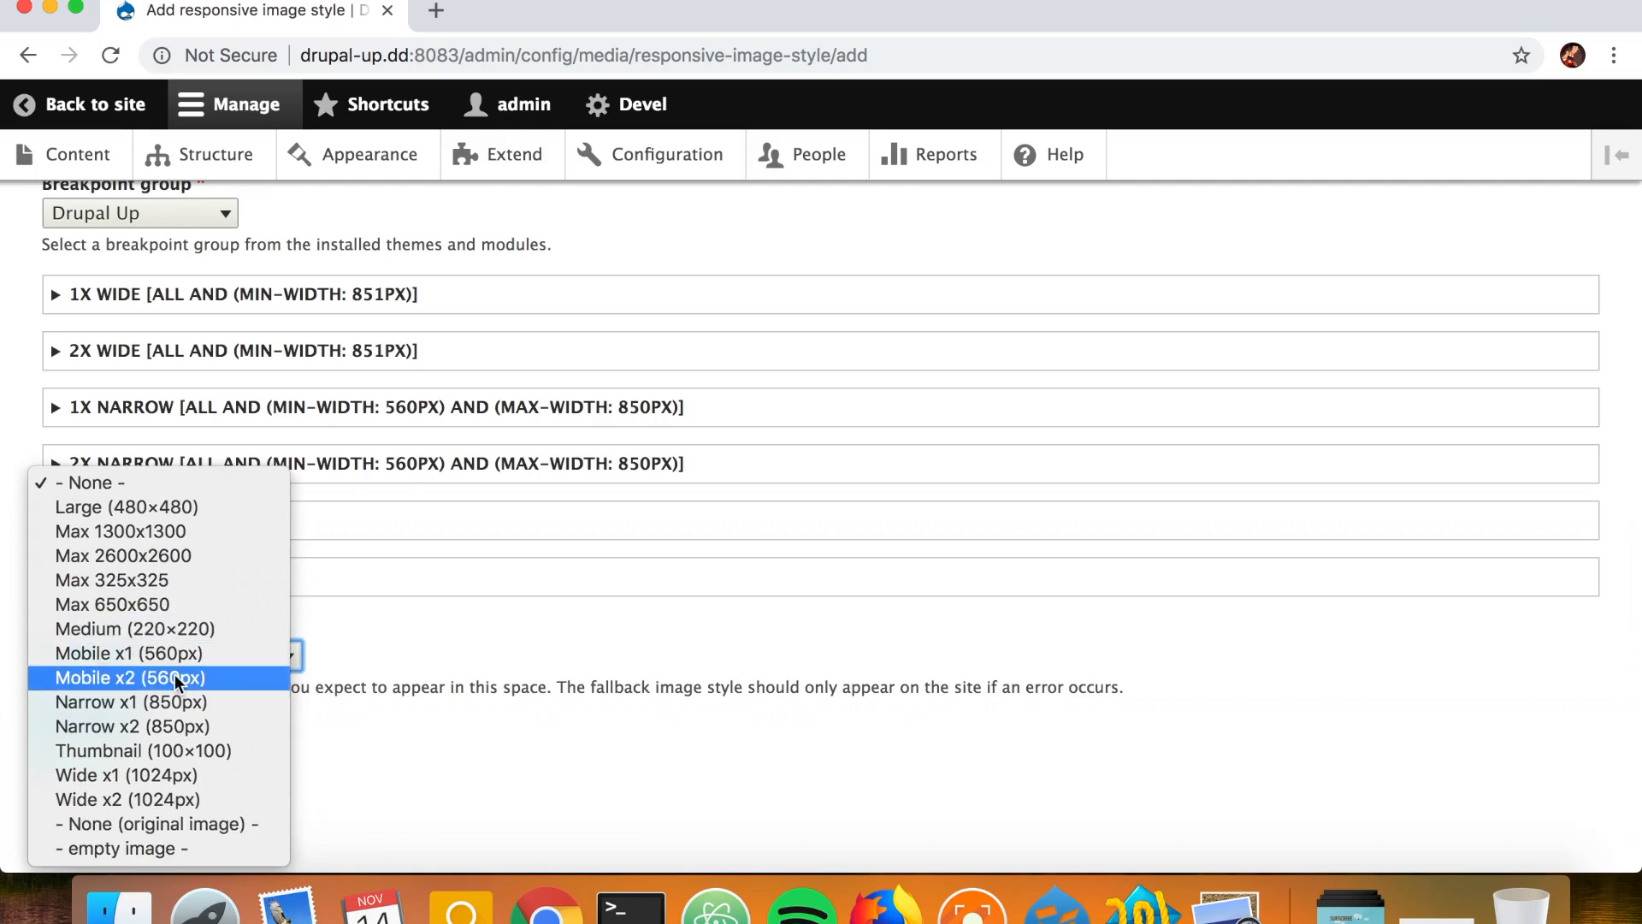
click(157, 657)
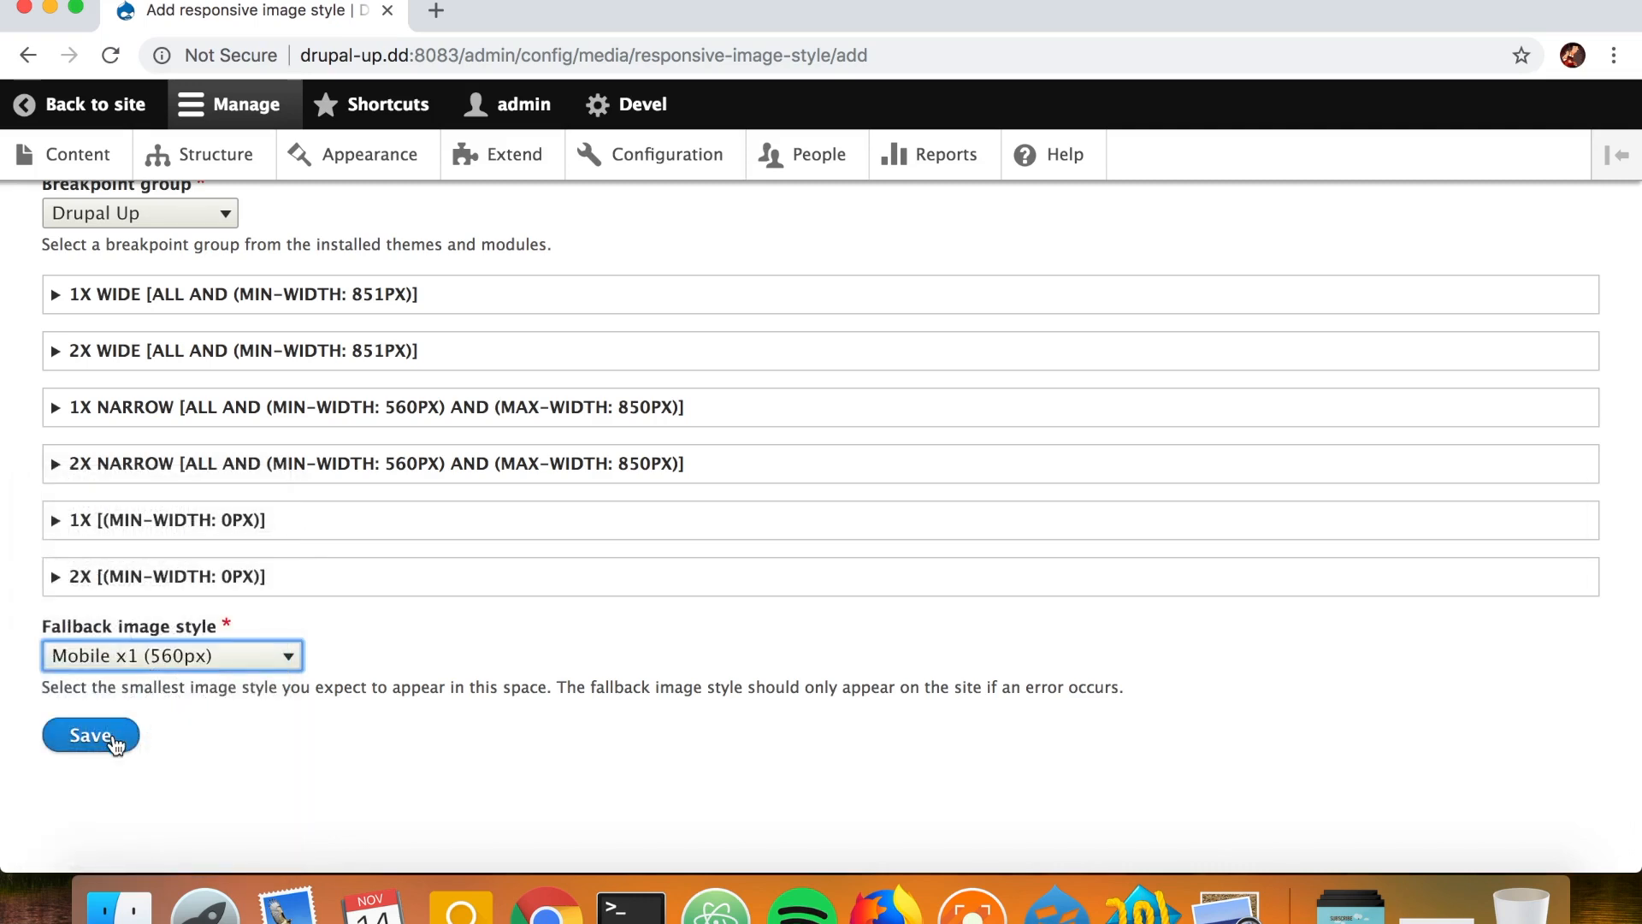
click(549, 731)
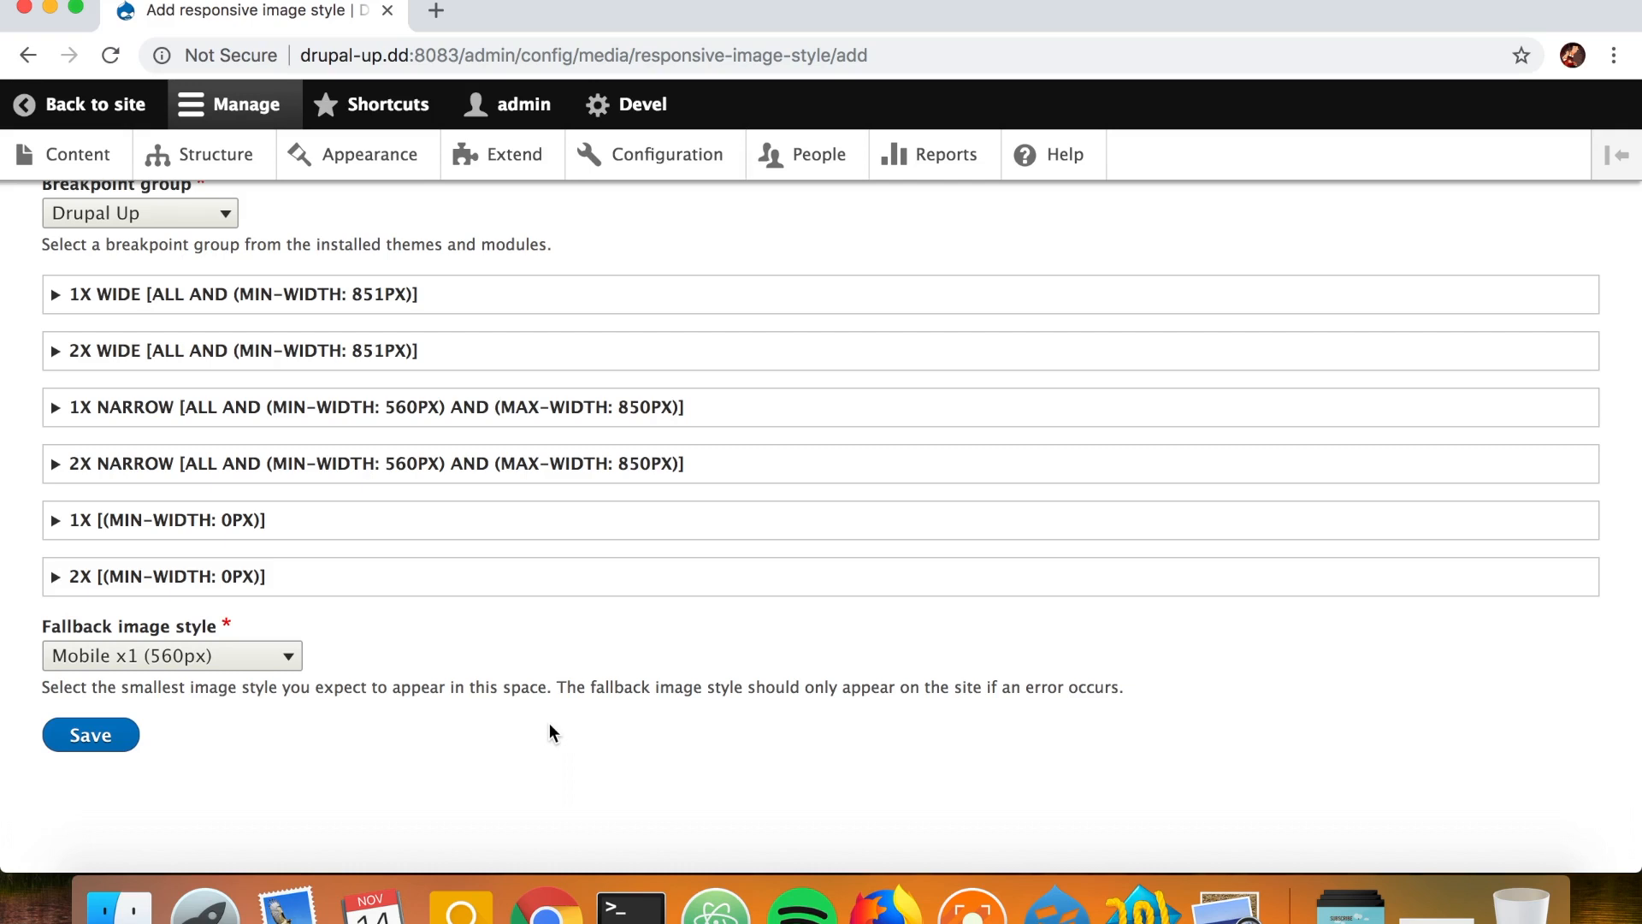
Step: Set the 1x (min-width: 0px) breakpoint to a single image style, Mobile x1 (560px)
click(208, 523)
scroll(205, 526, down, 3)
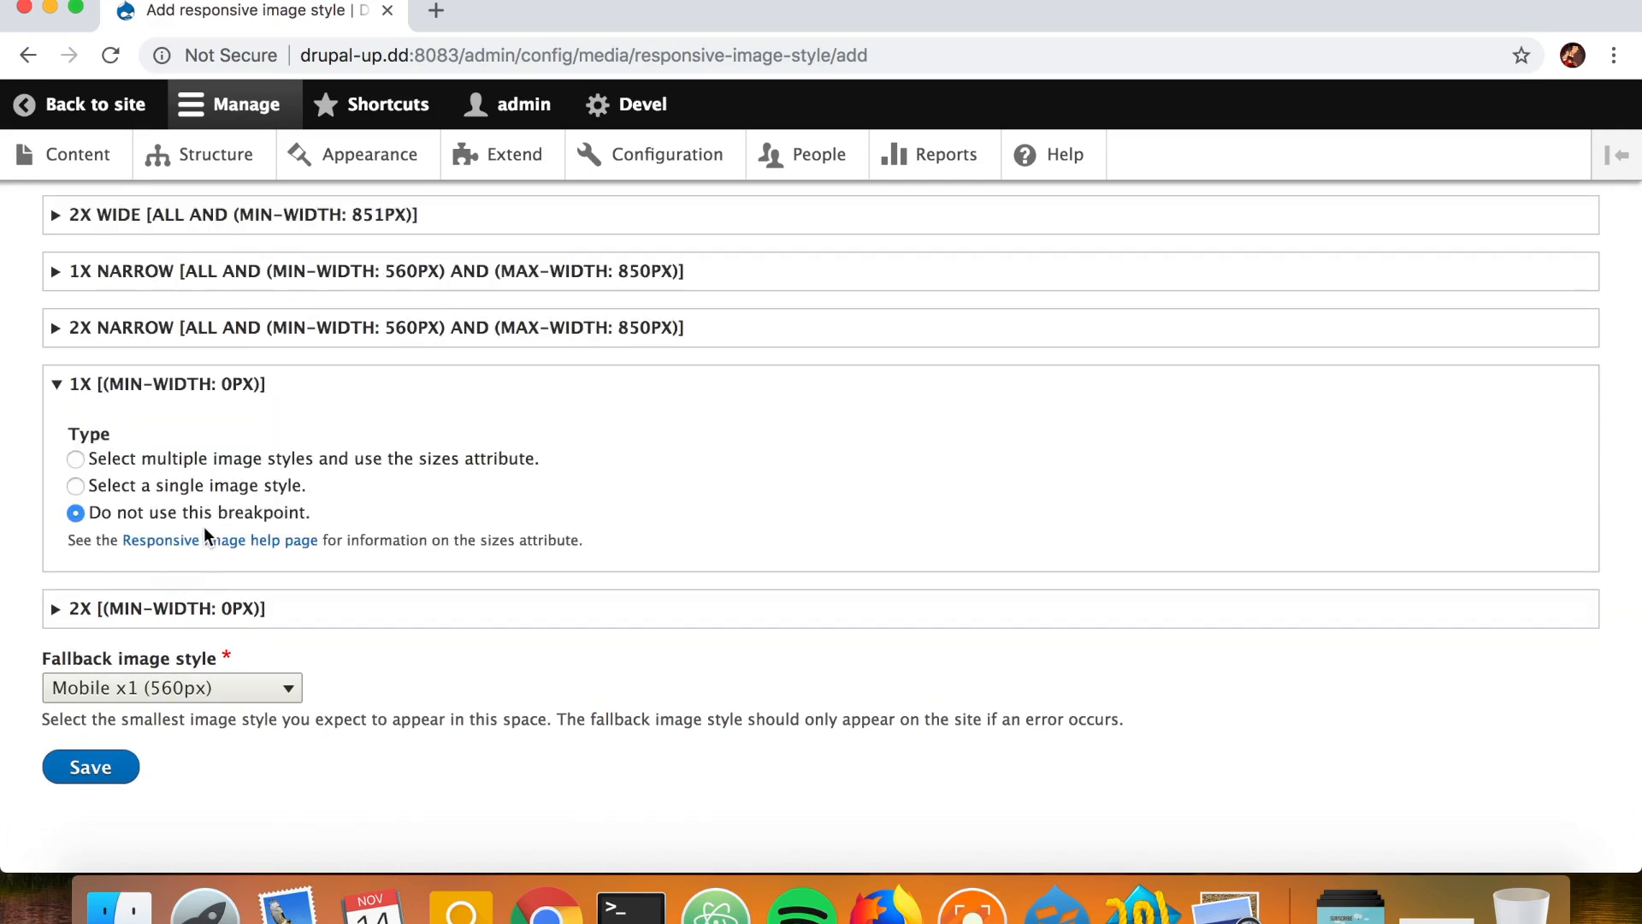
click(228, 494)
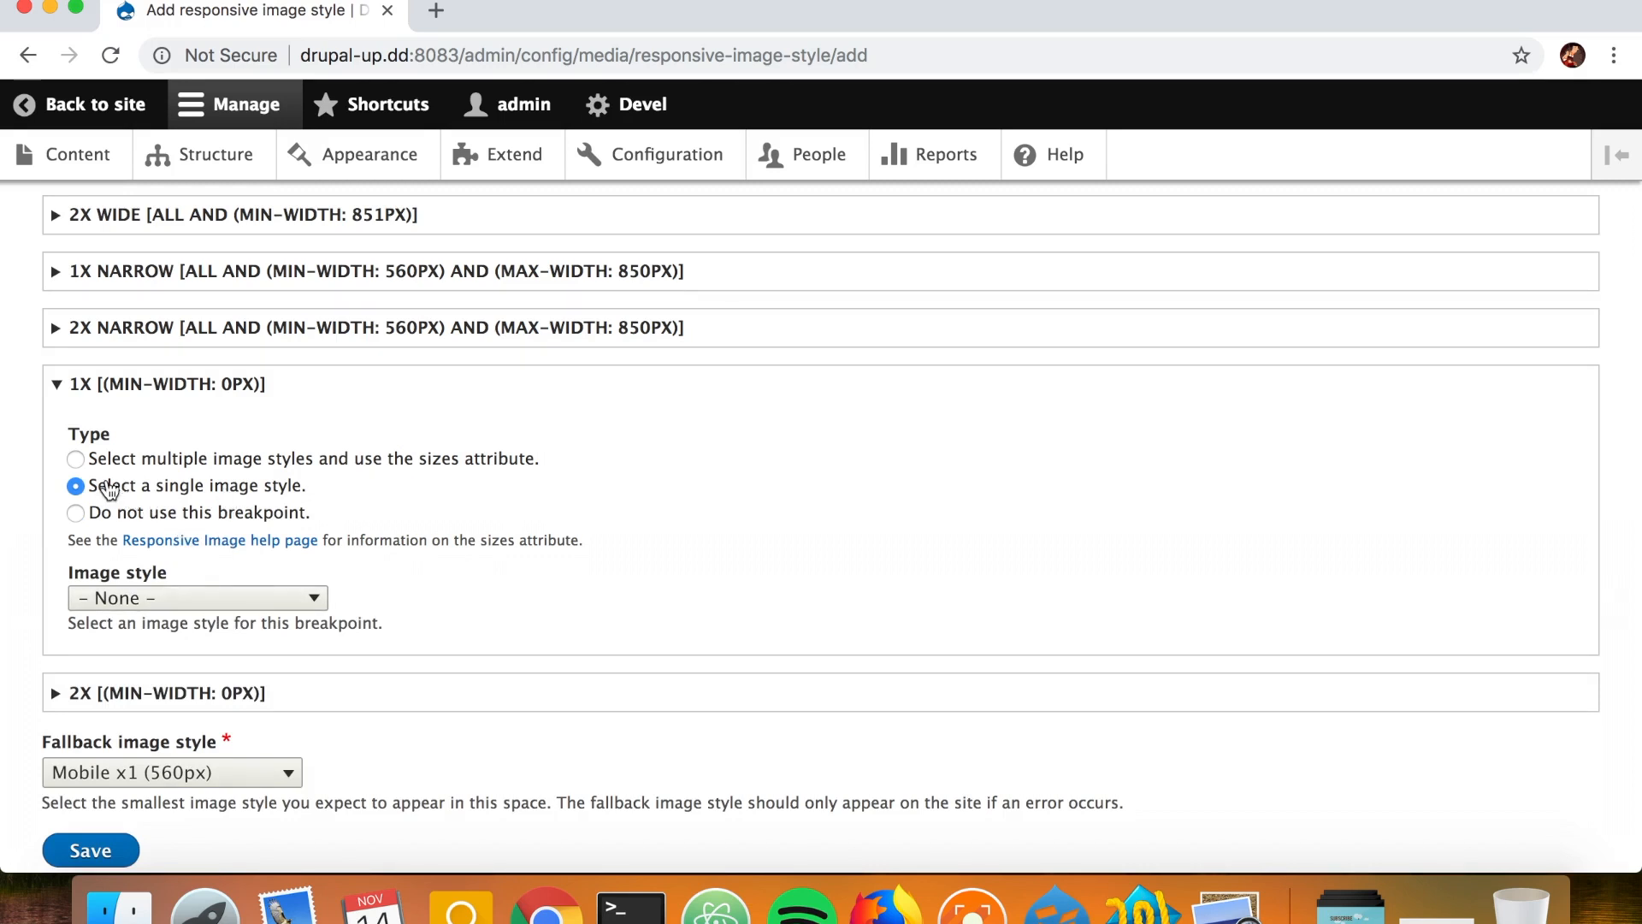
click(221, 598)
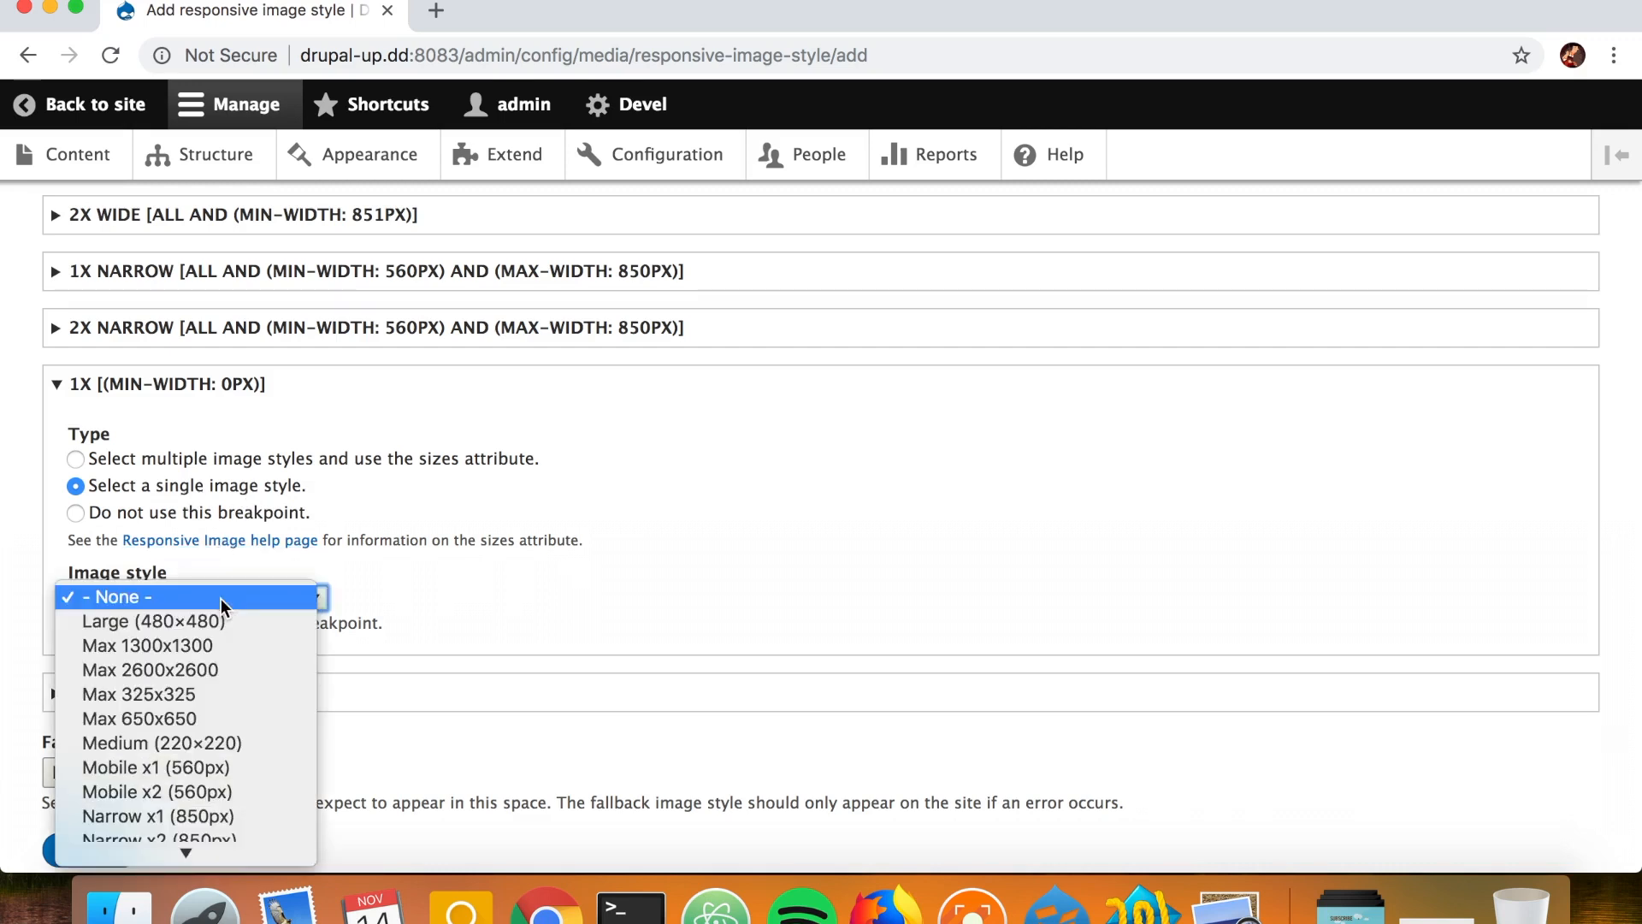
scroll(224, 683, down, 5)
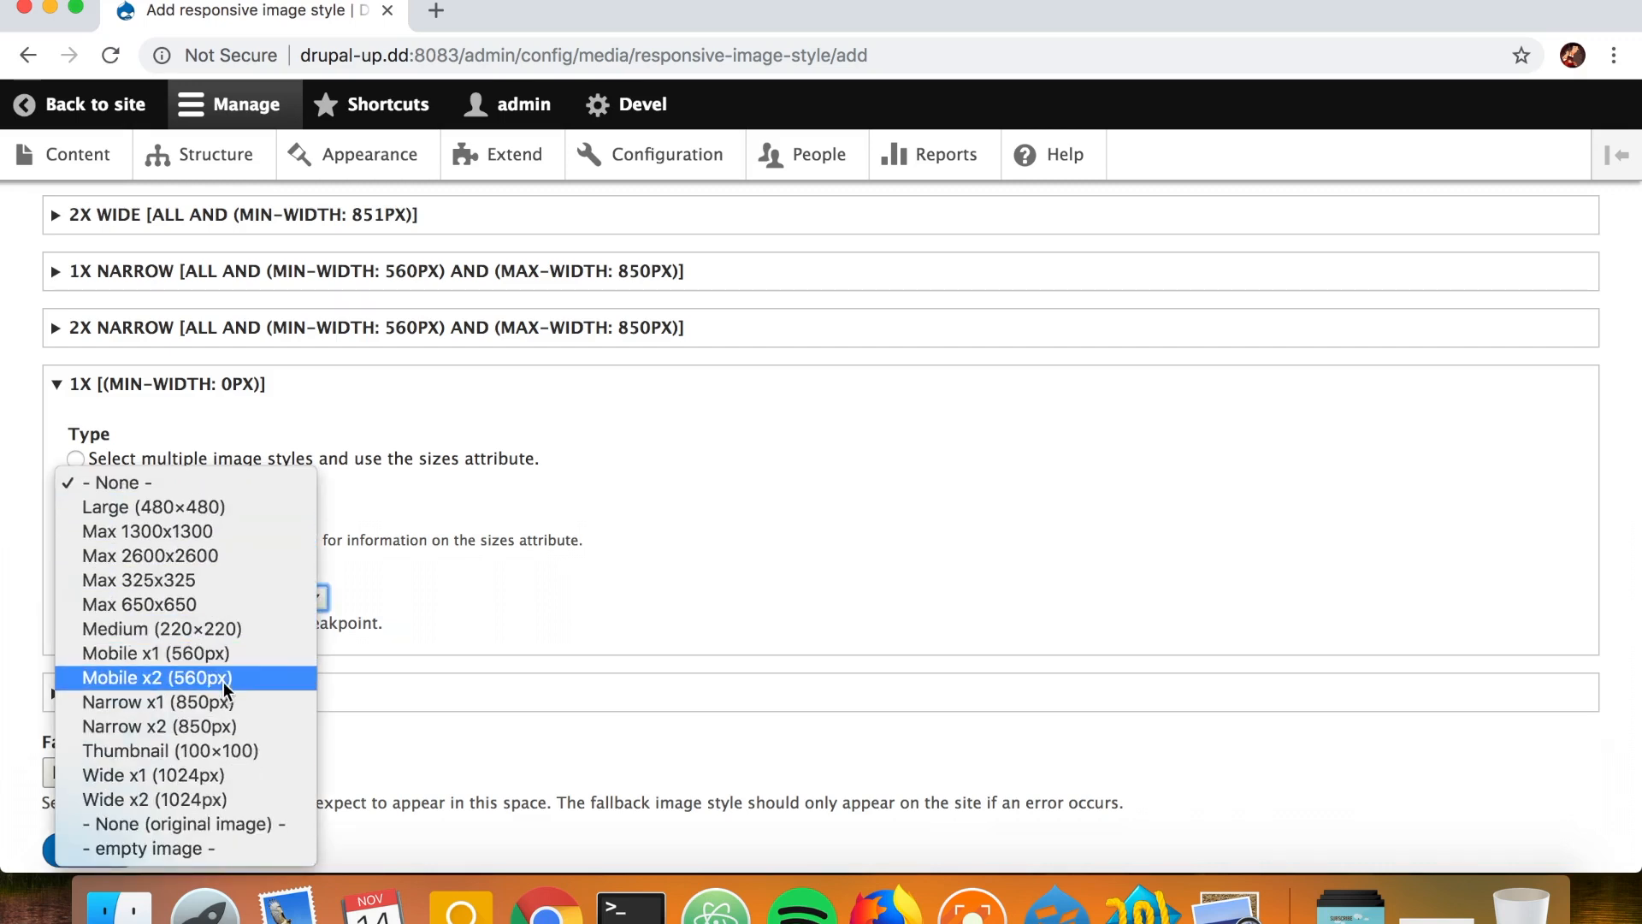
click(172, 655)
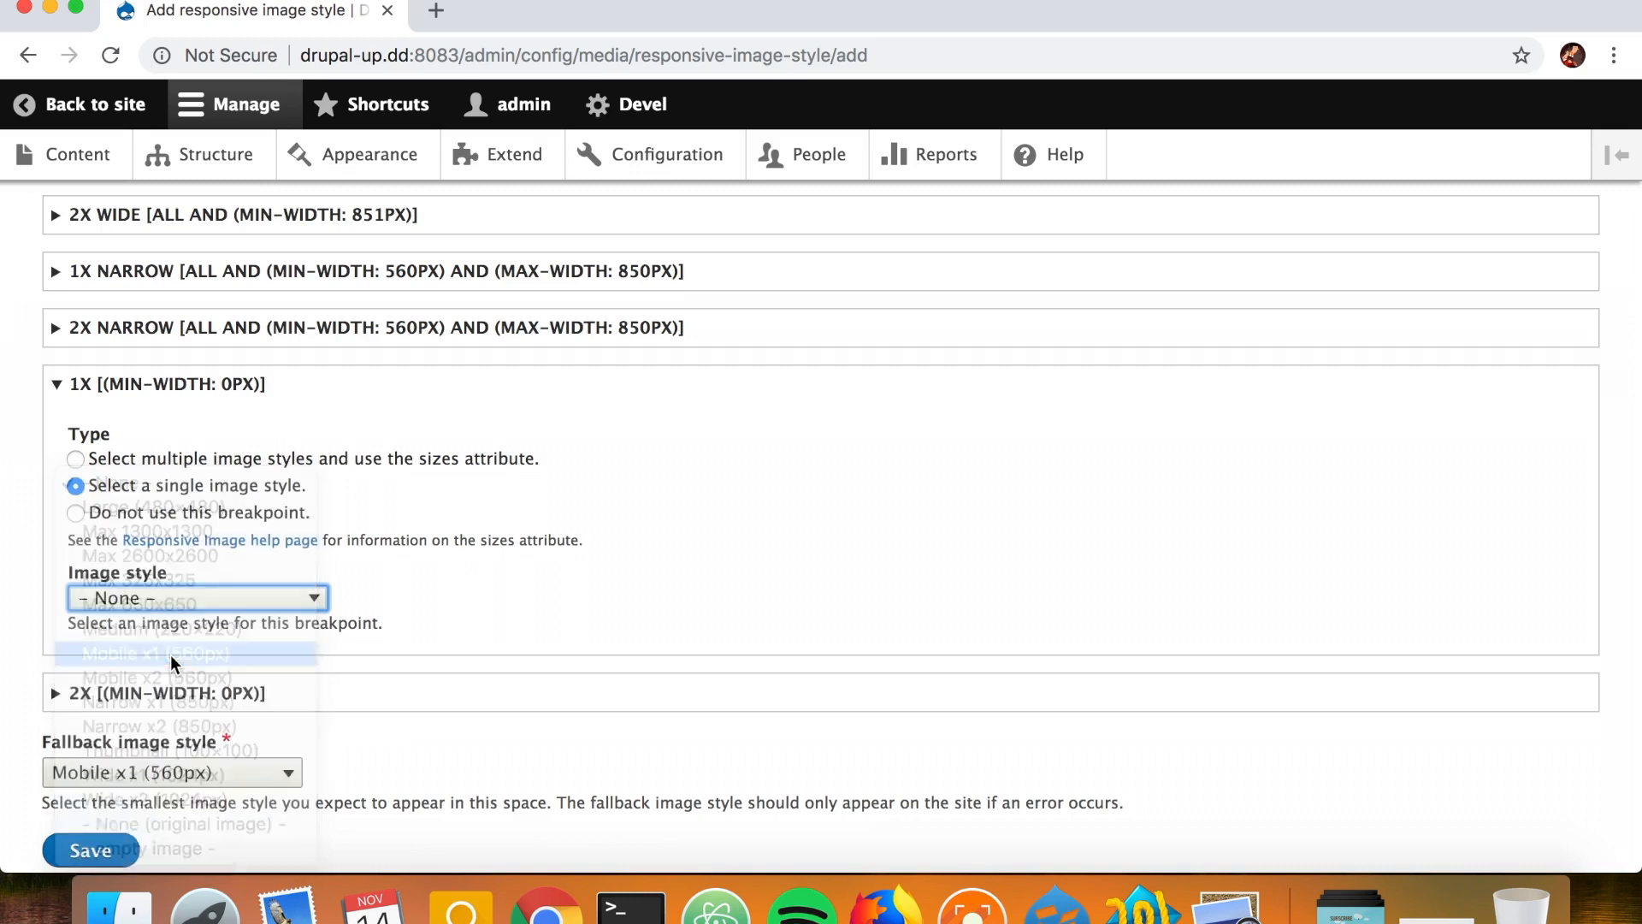
Step: Set the 2x (min-width: 0px) breakpoint to a single image style, Mobile x2 (560px)
scroll(174, 666, down, 3)
click(172, 590)
scroll(186, 604, down, 1)
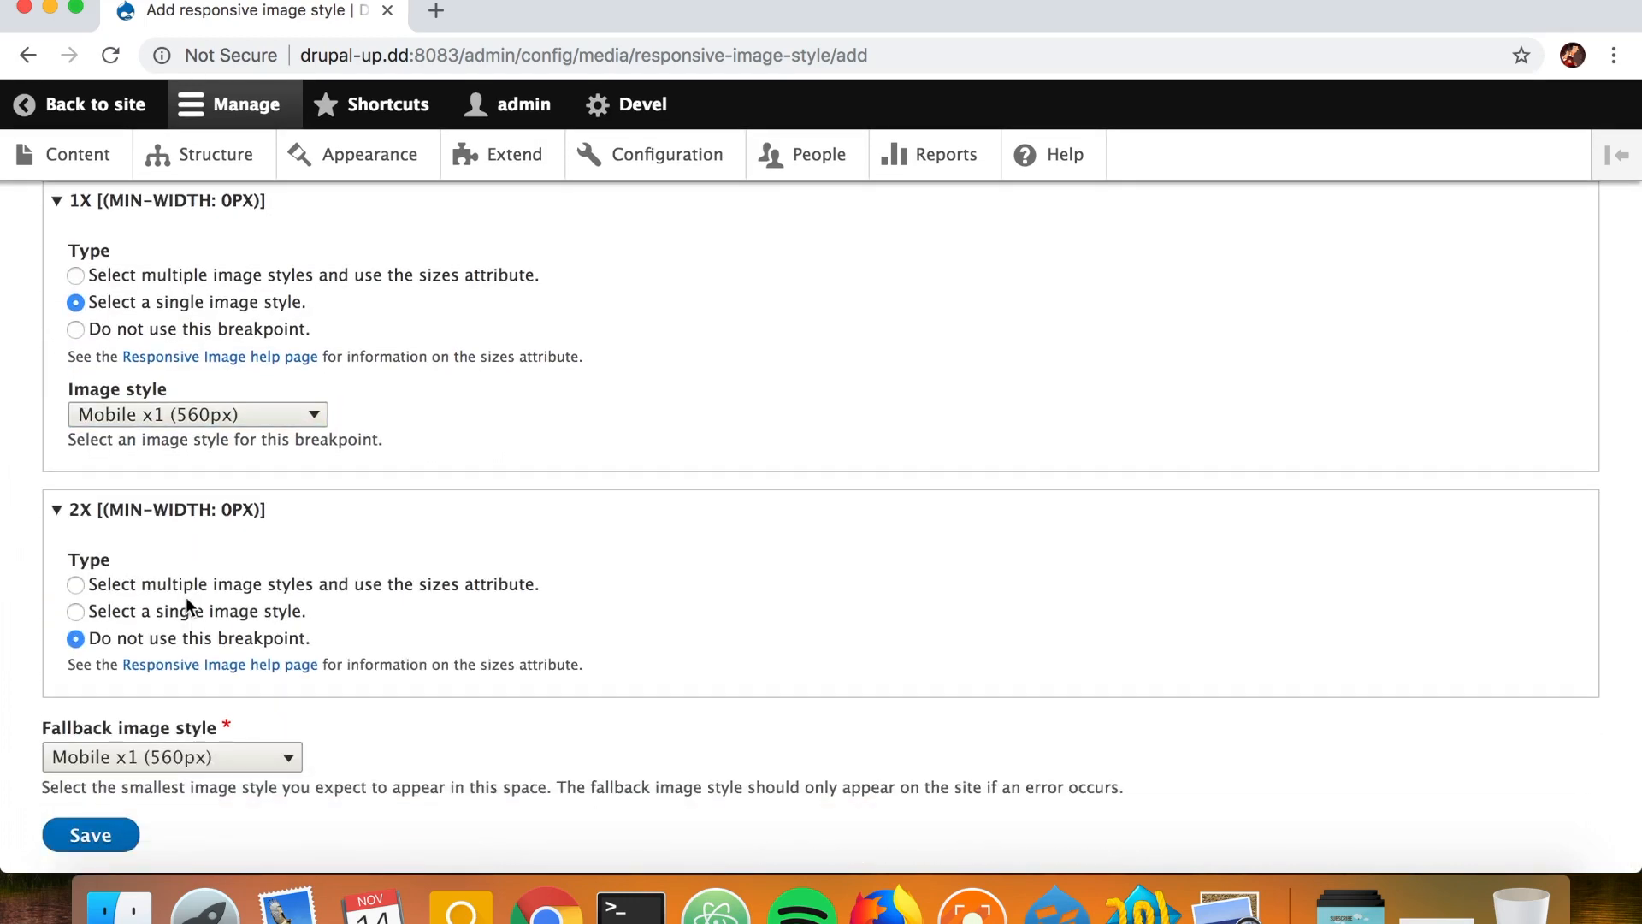
click(159, 608)
scroll(161, 616, down, 1)
scroll(161, 615, down, 1)
click(172, 604)
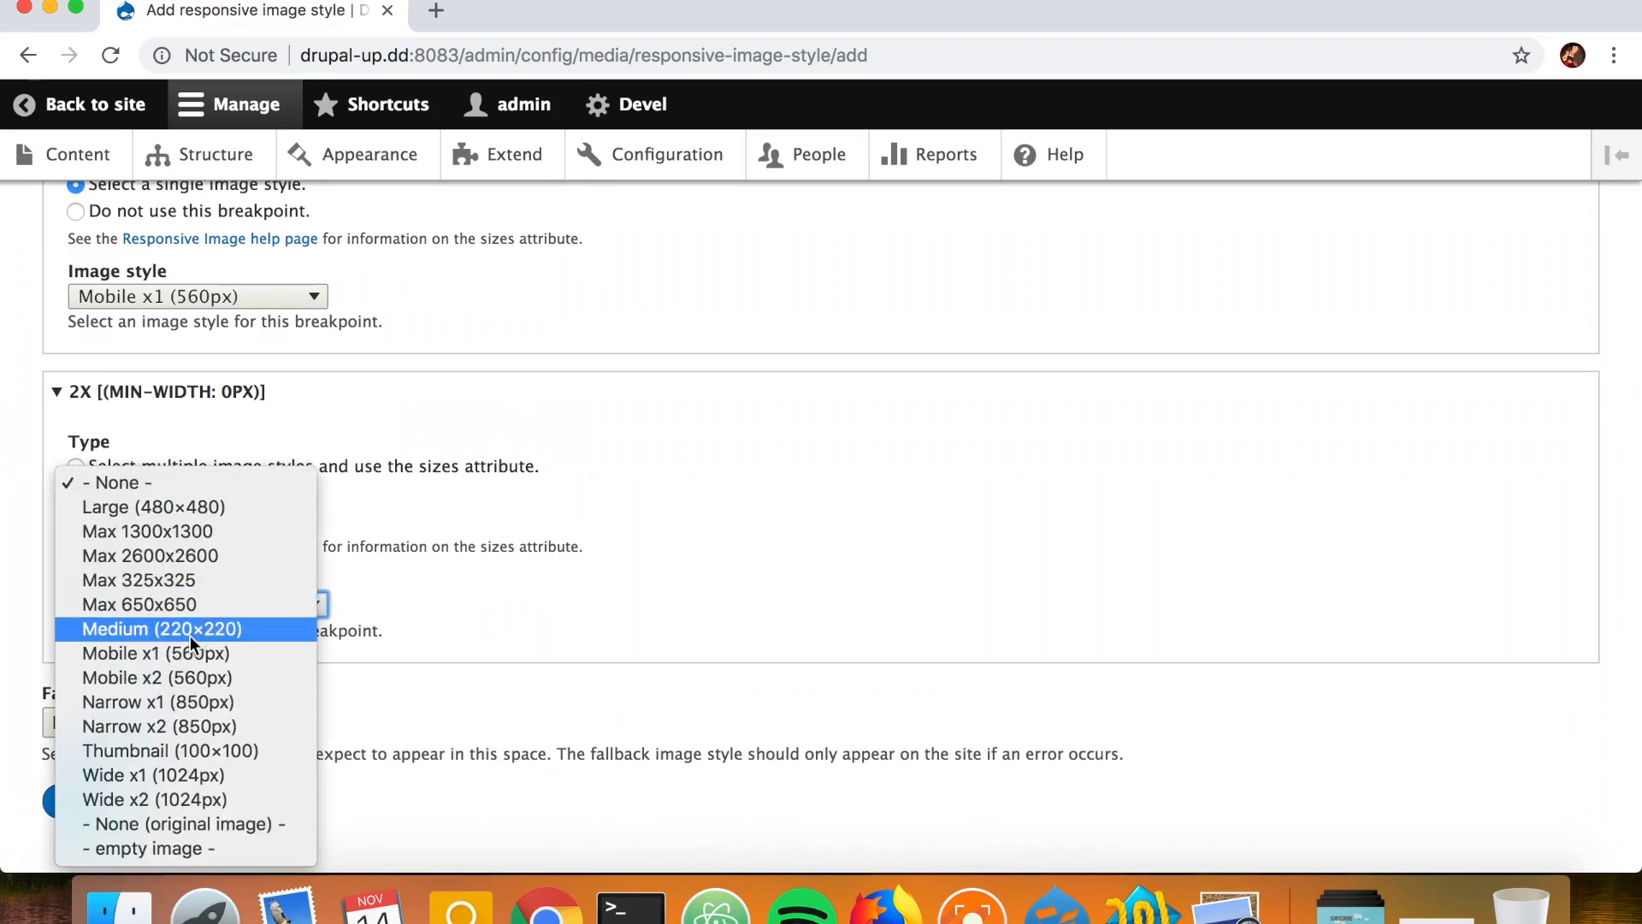
click(174, 676)
Step: Expand both Narrow breakpoints and set 1x Narrow to a single image style, Narrow x1 (850px)
scroll(209, 436, up, 5)
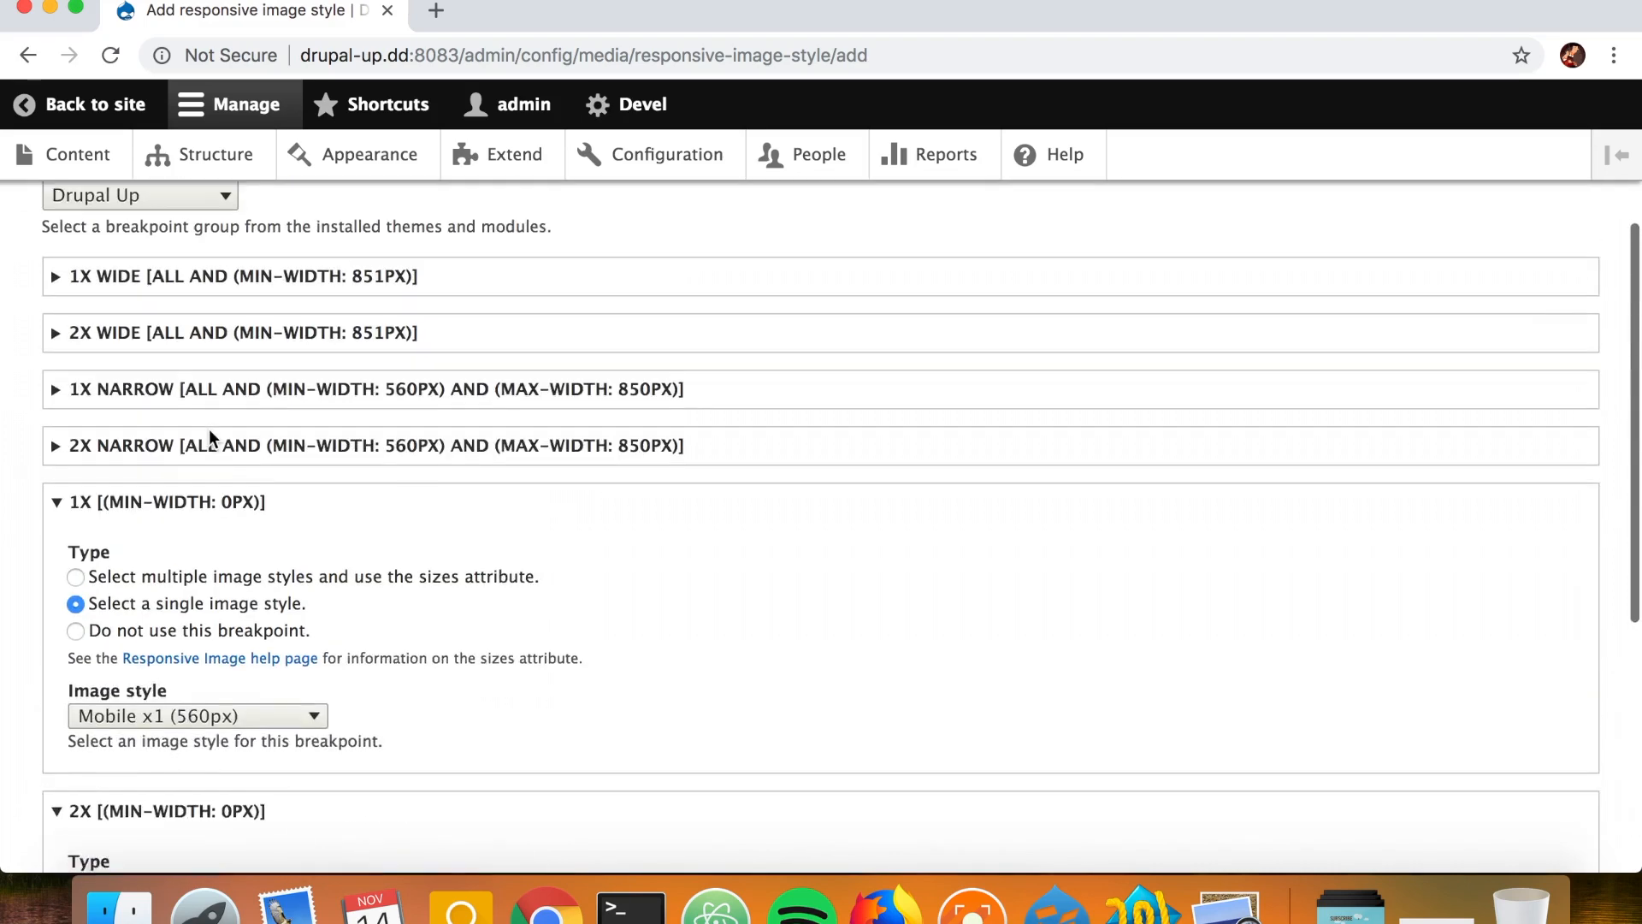
click(186, 460)
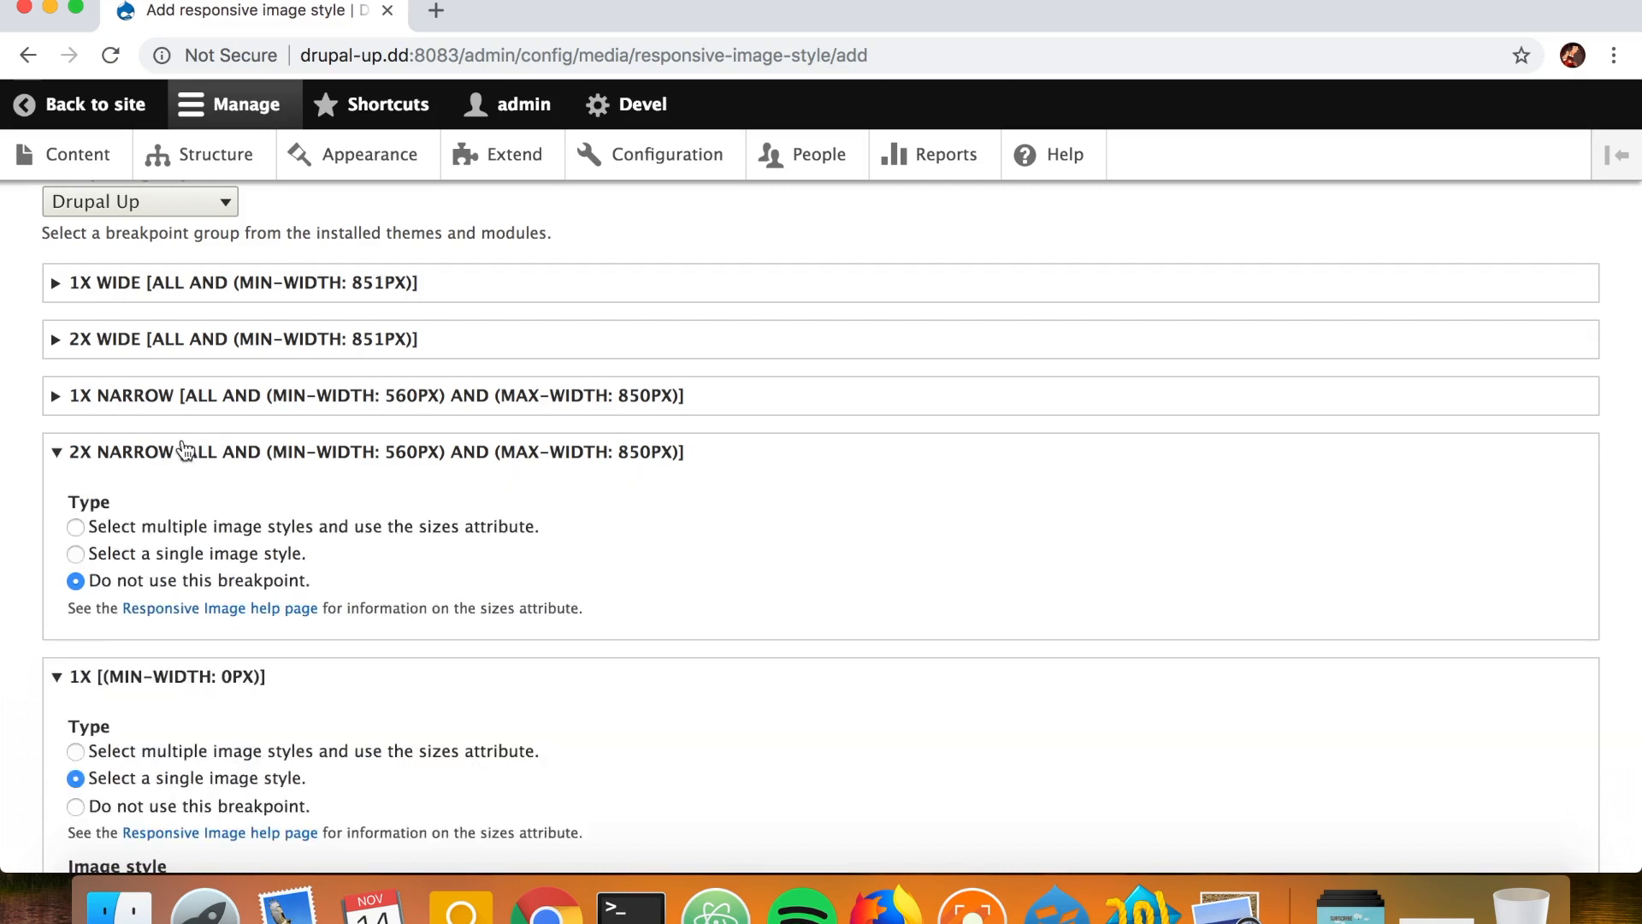
click(169, 402)
click(177, 498)
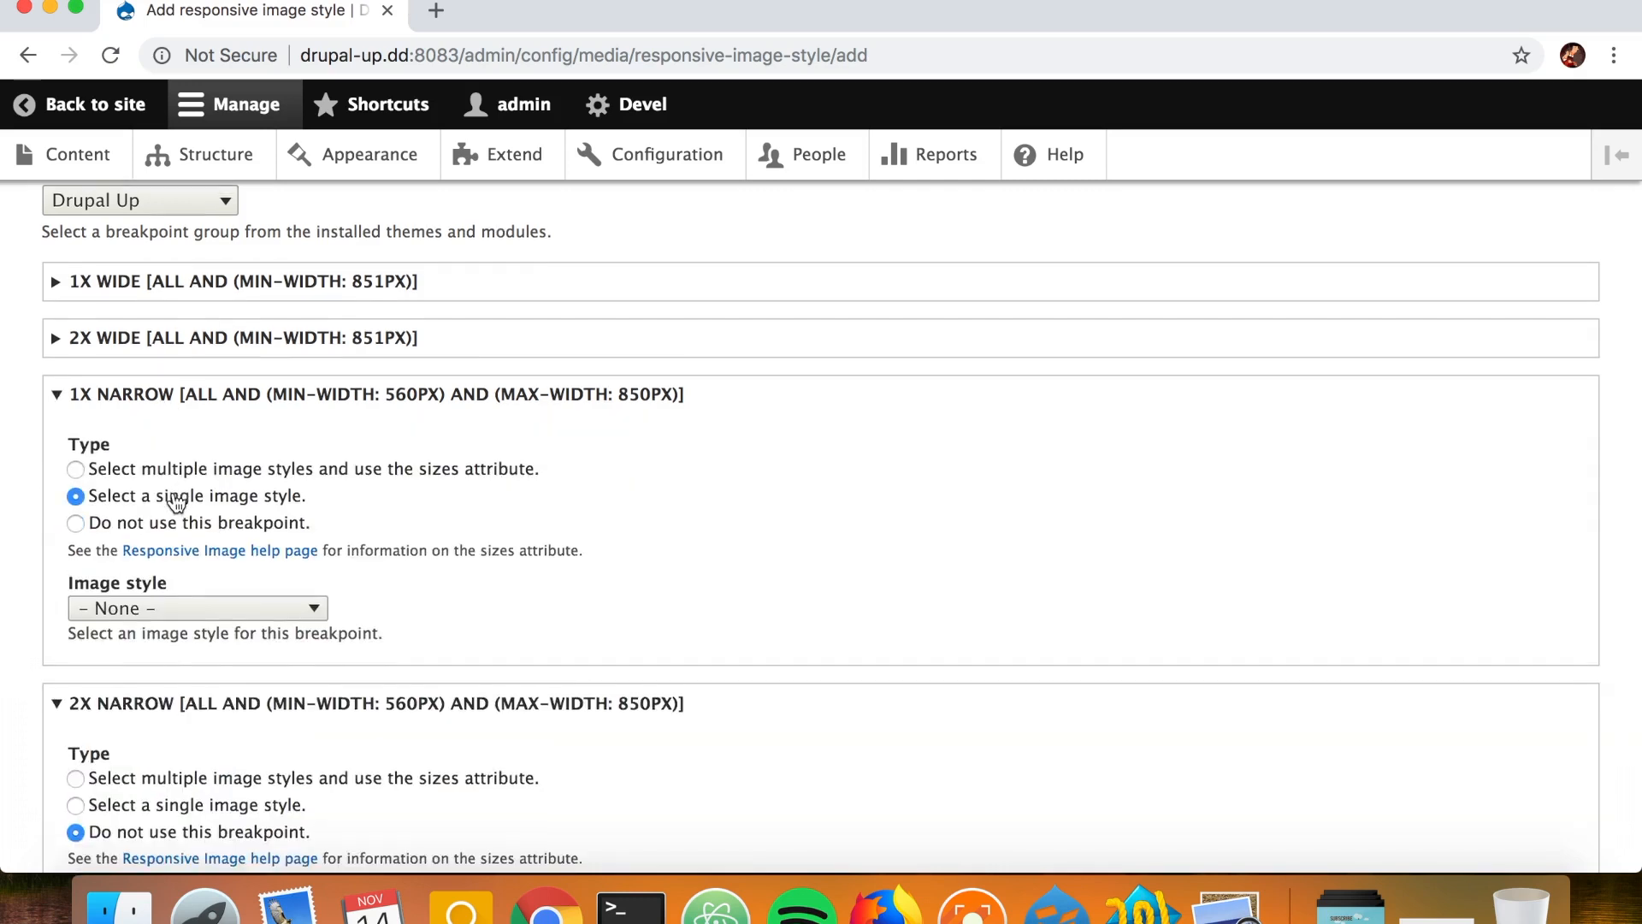
scroll(177, 513, down, 3)
click(184, 504)
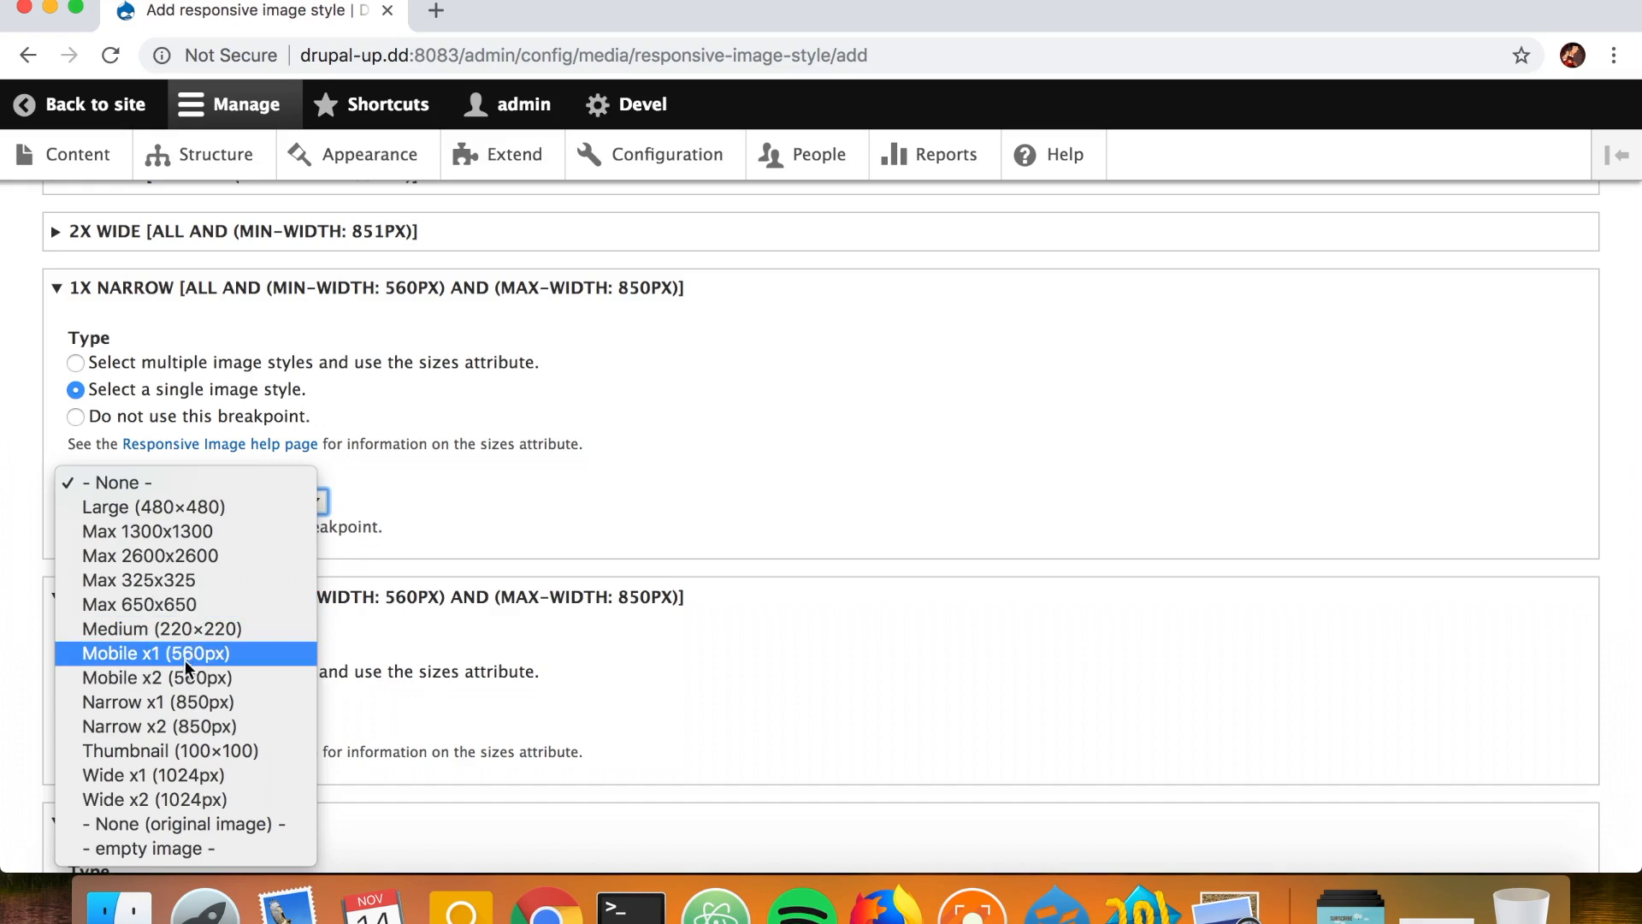
click(188, 702)
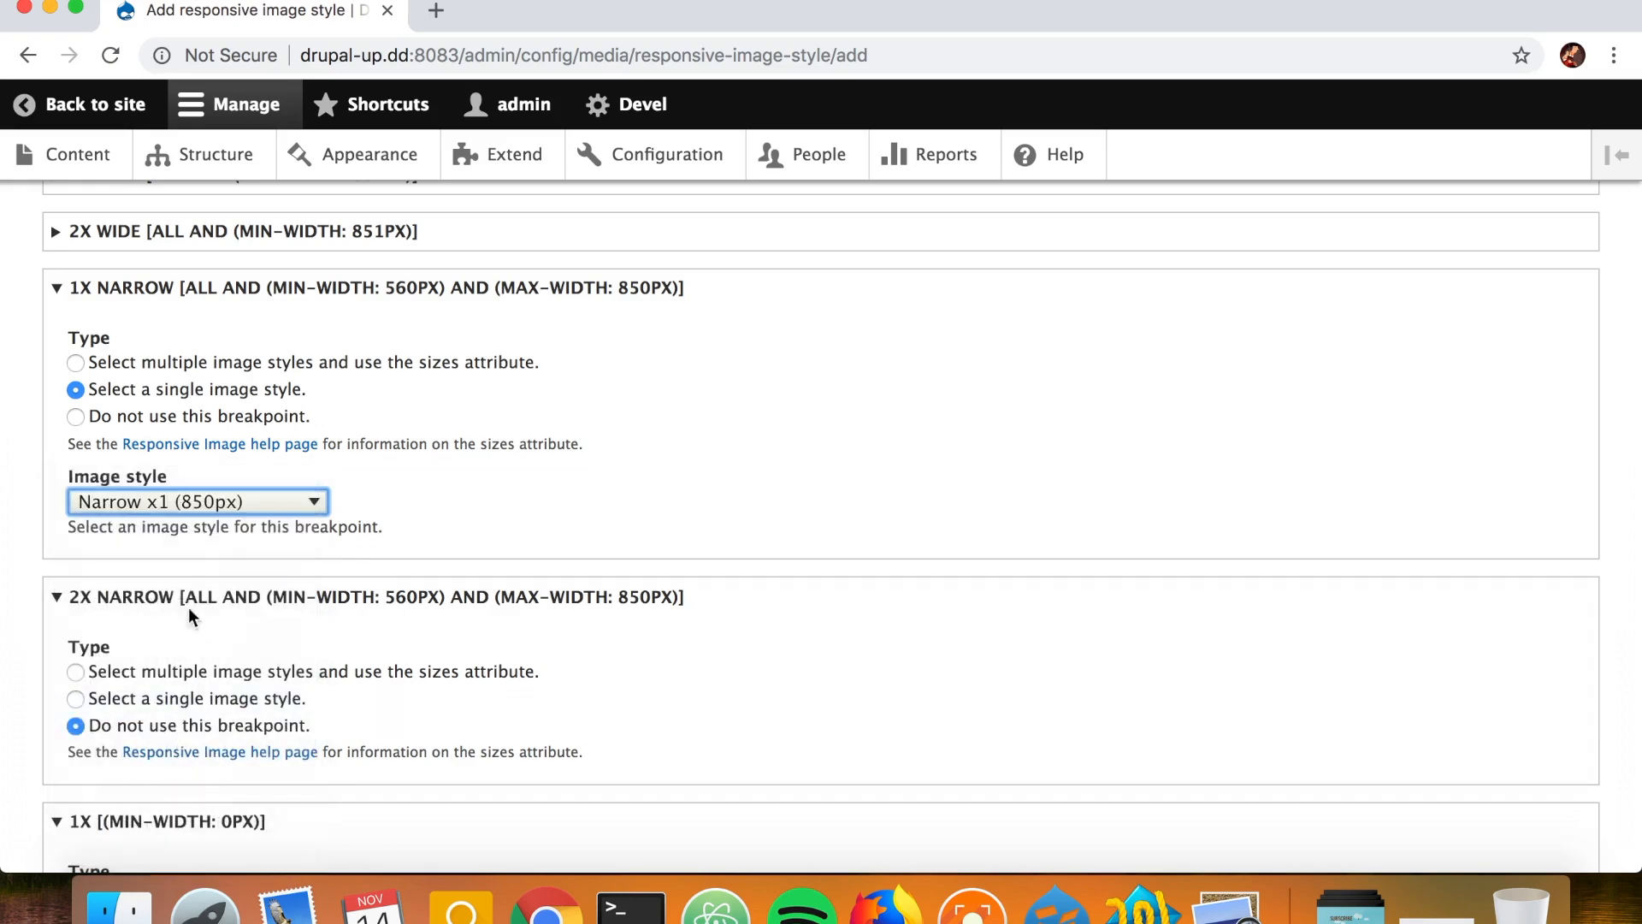
Step: Set the 2x Narrow breakpoint to a single image style, Narrow x2 (850px)
scroll(162, 595, down, 4)
click(160, 568)
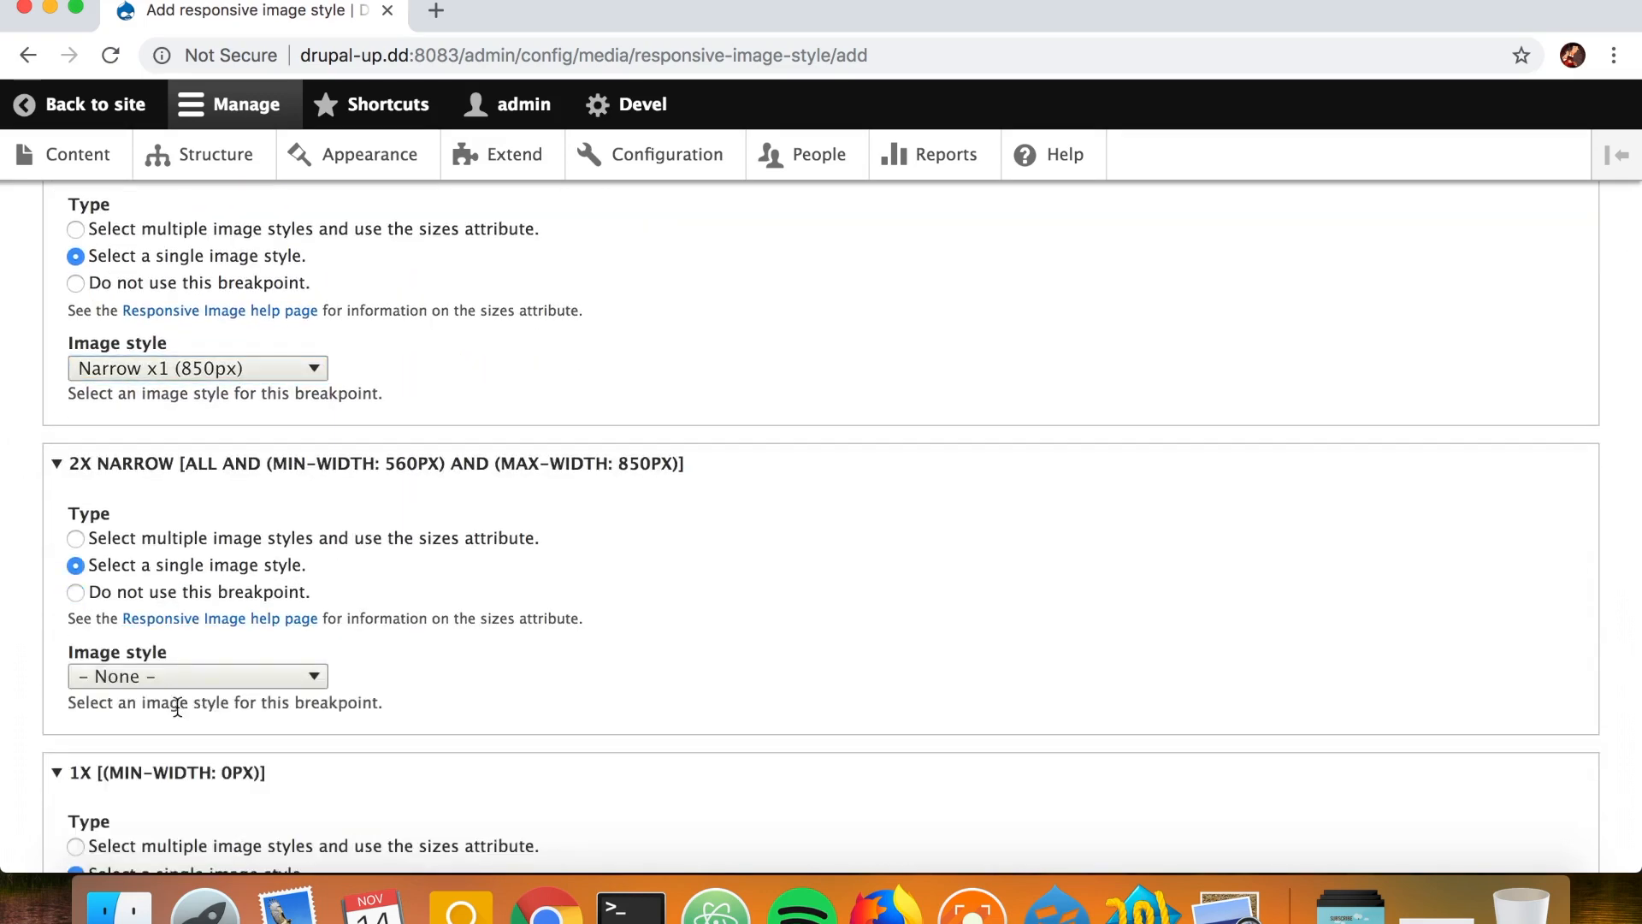
click(165, 674)
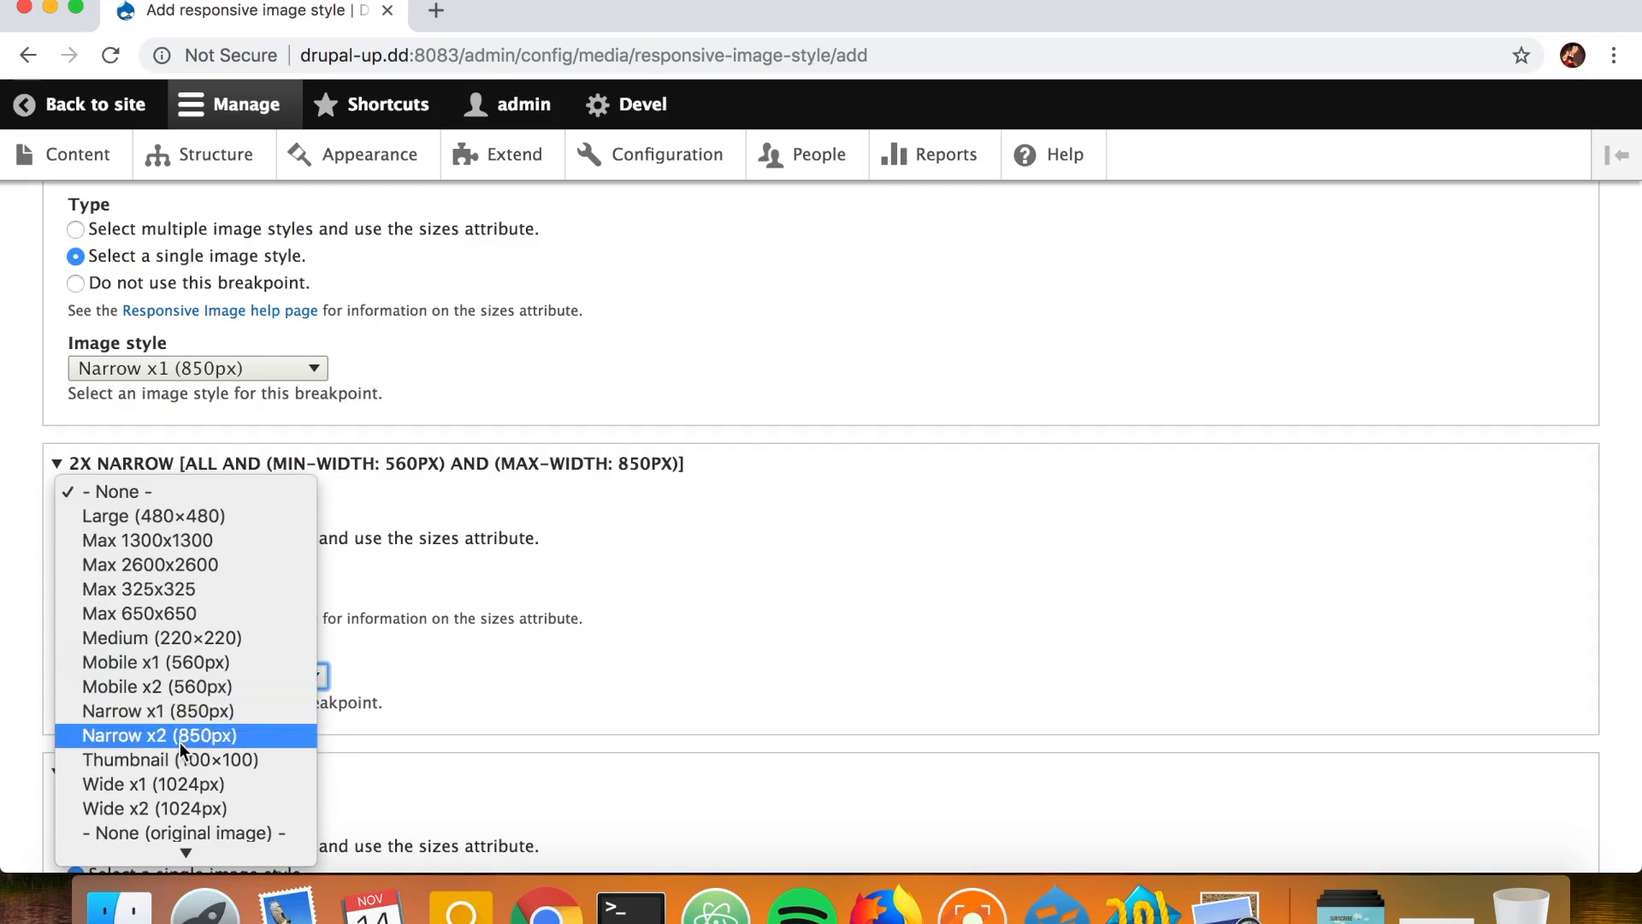
click(179, 736)
Step: Expand the 1x Wide breakpoint and set it to a single image style, Wide x1 (1024px)
scroll(242, 616, up, 10)
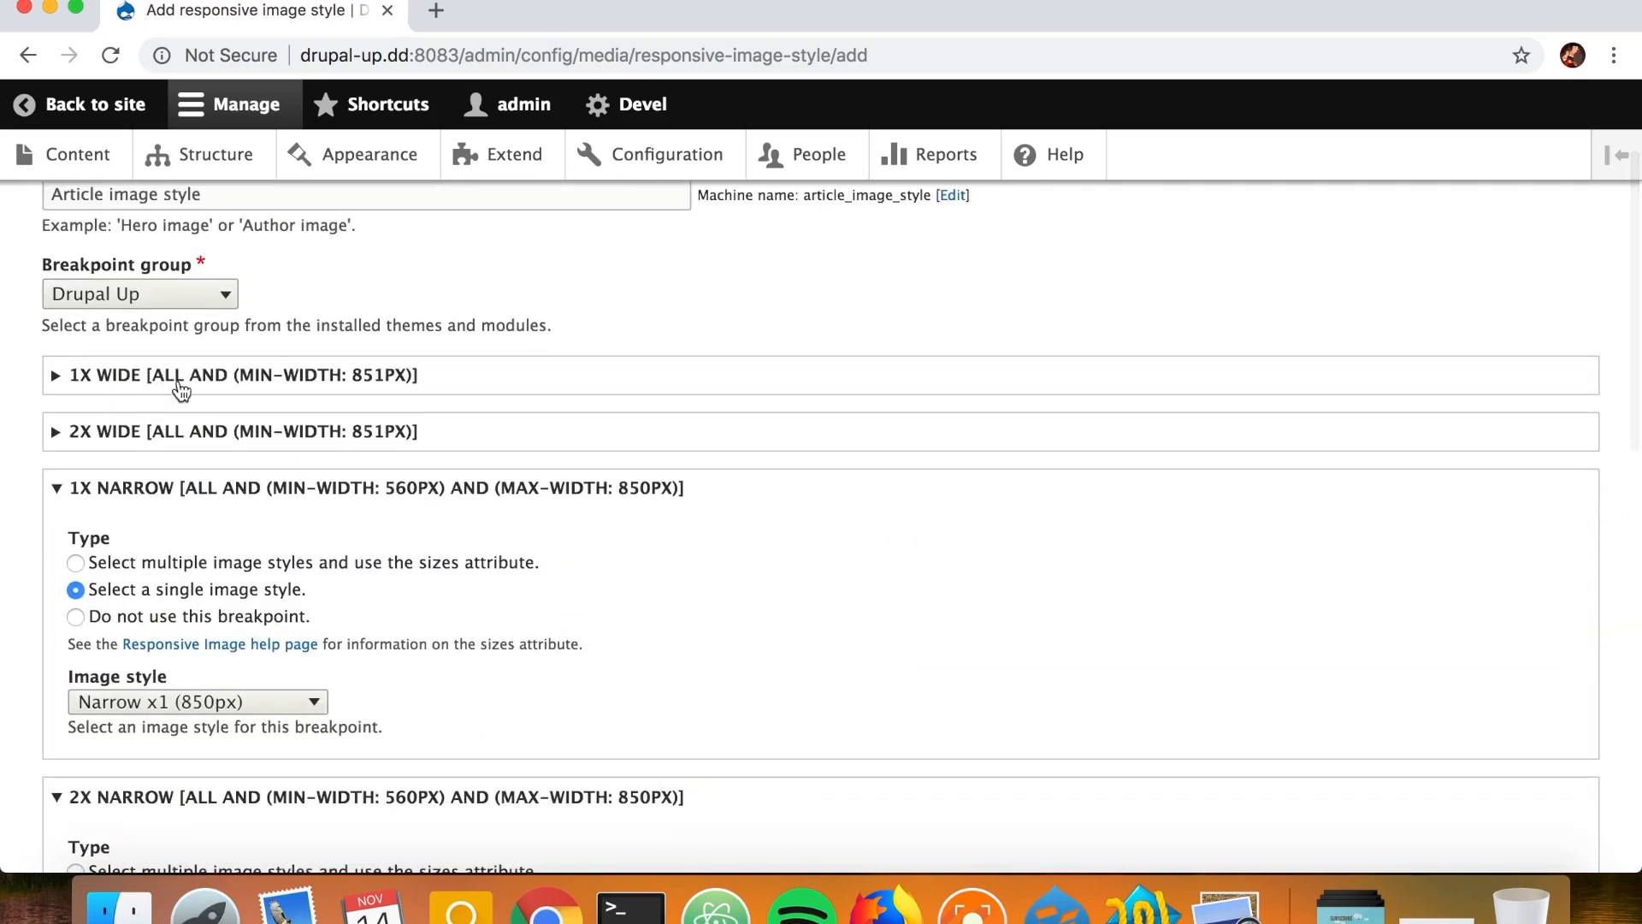
click(180, 382)
click(189, 476)
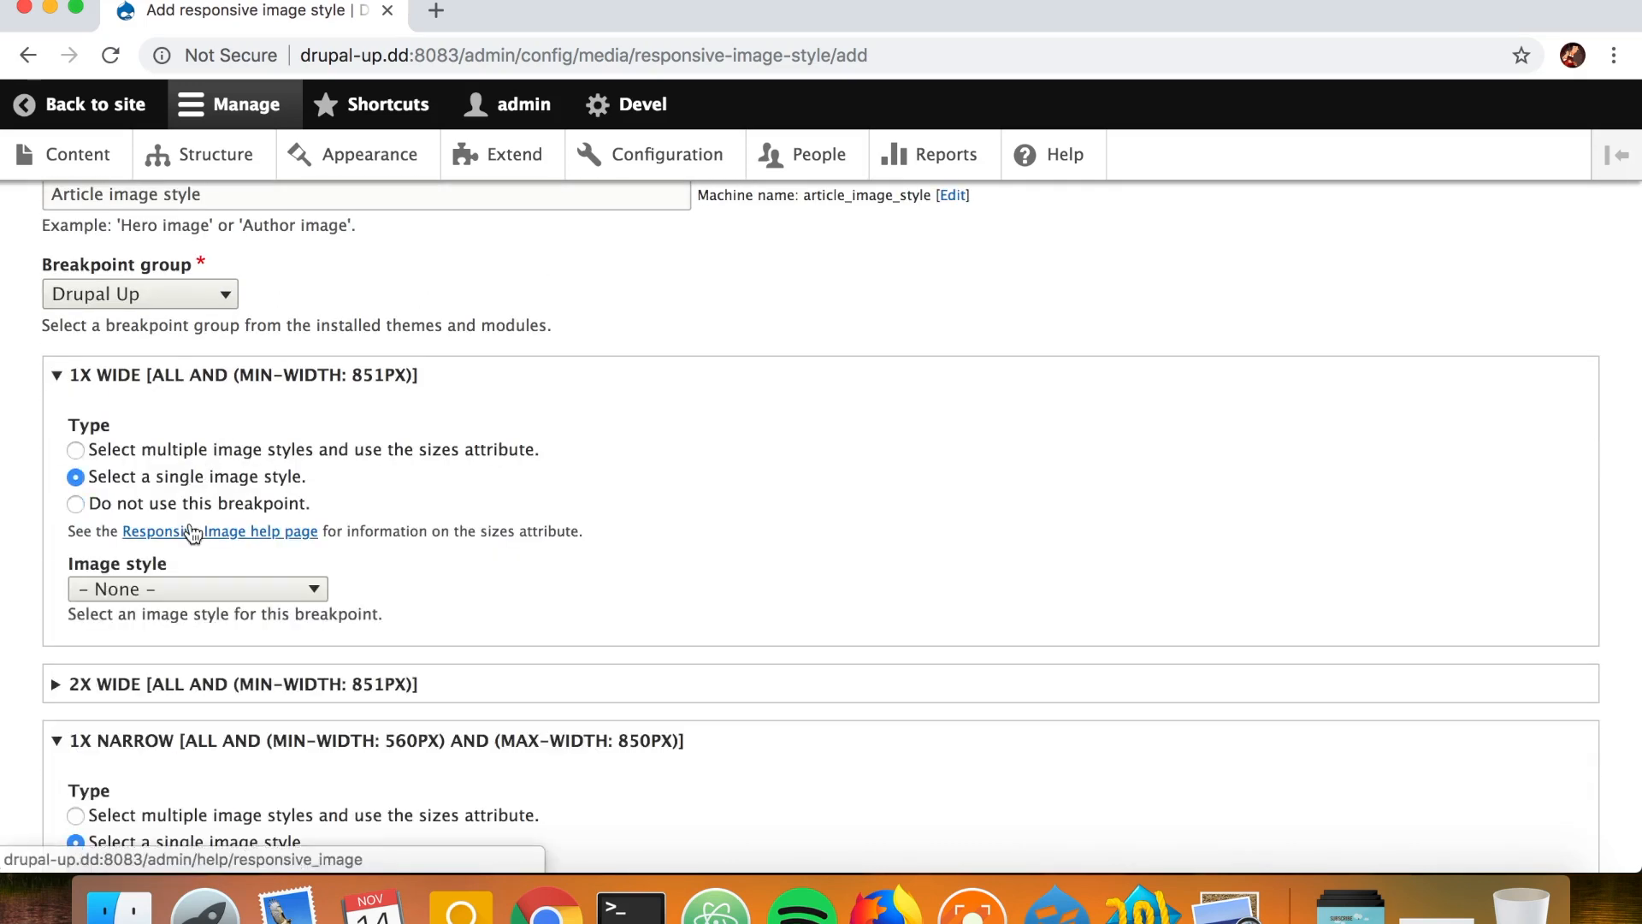
click(198, 581)
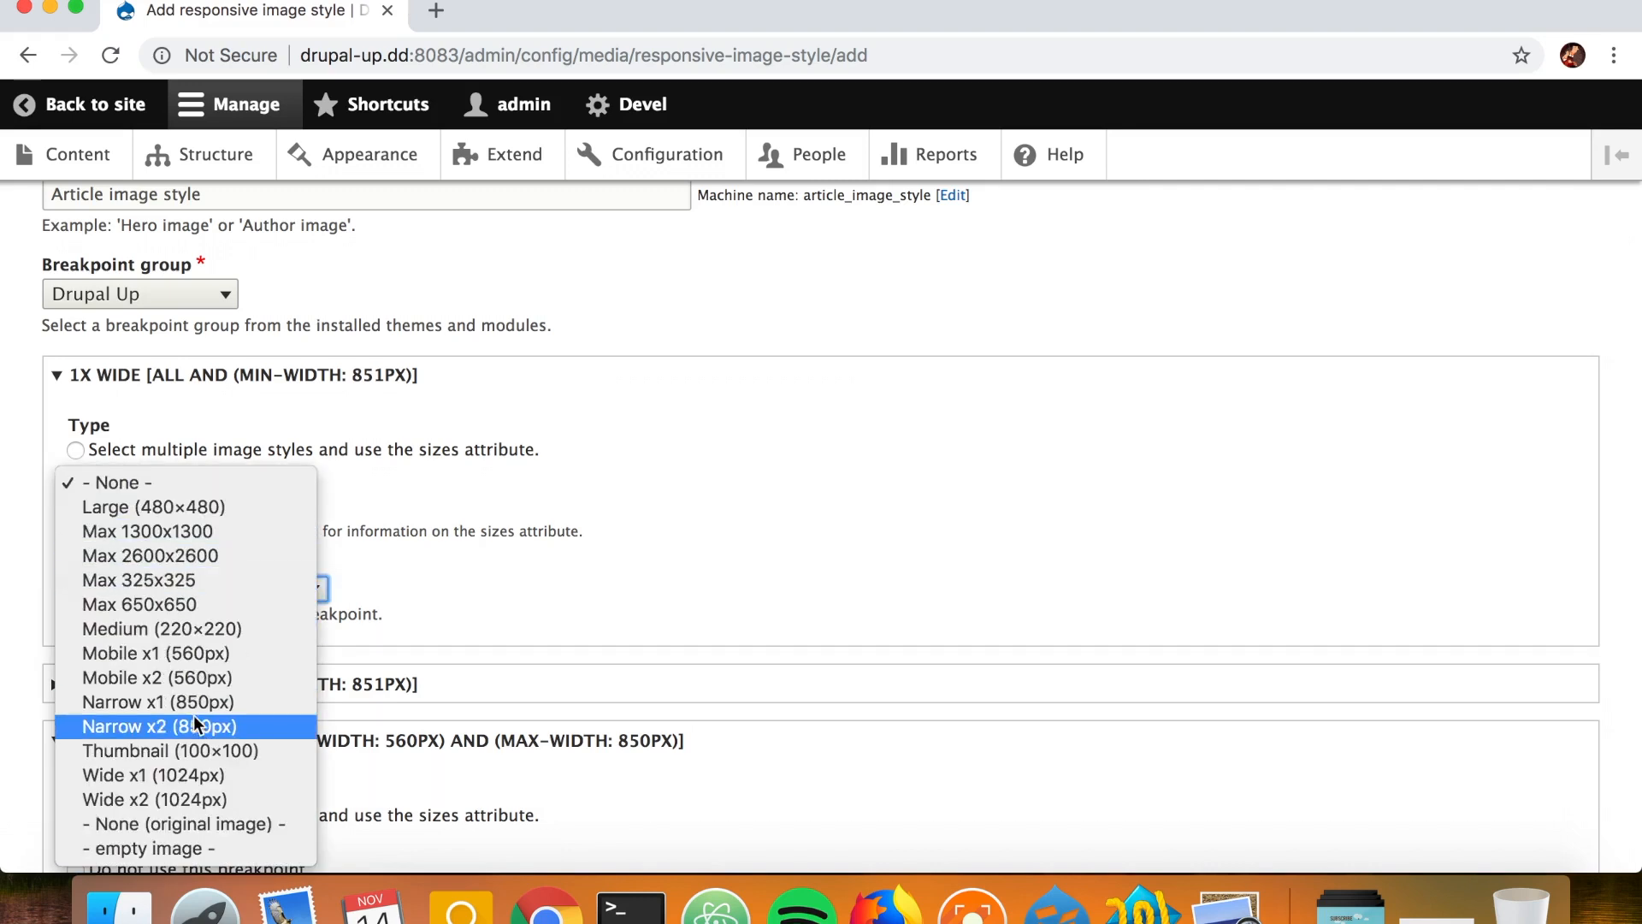
click(185, 775)
Step: Expand the 2x Wide breakpoint and set it to a single image style, Wide x2 (1024px)
scroll(171, 605, down, 4)
click(165, 532)
scroll(165, 568, down, 2)
click(162, 566)
scroll(157, 565, down, 3)
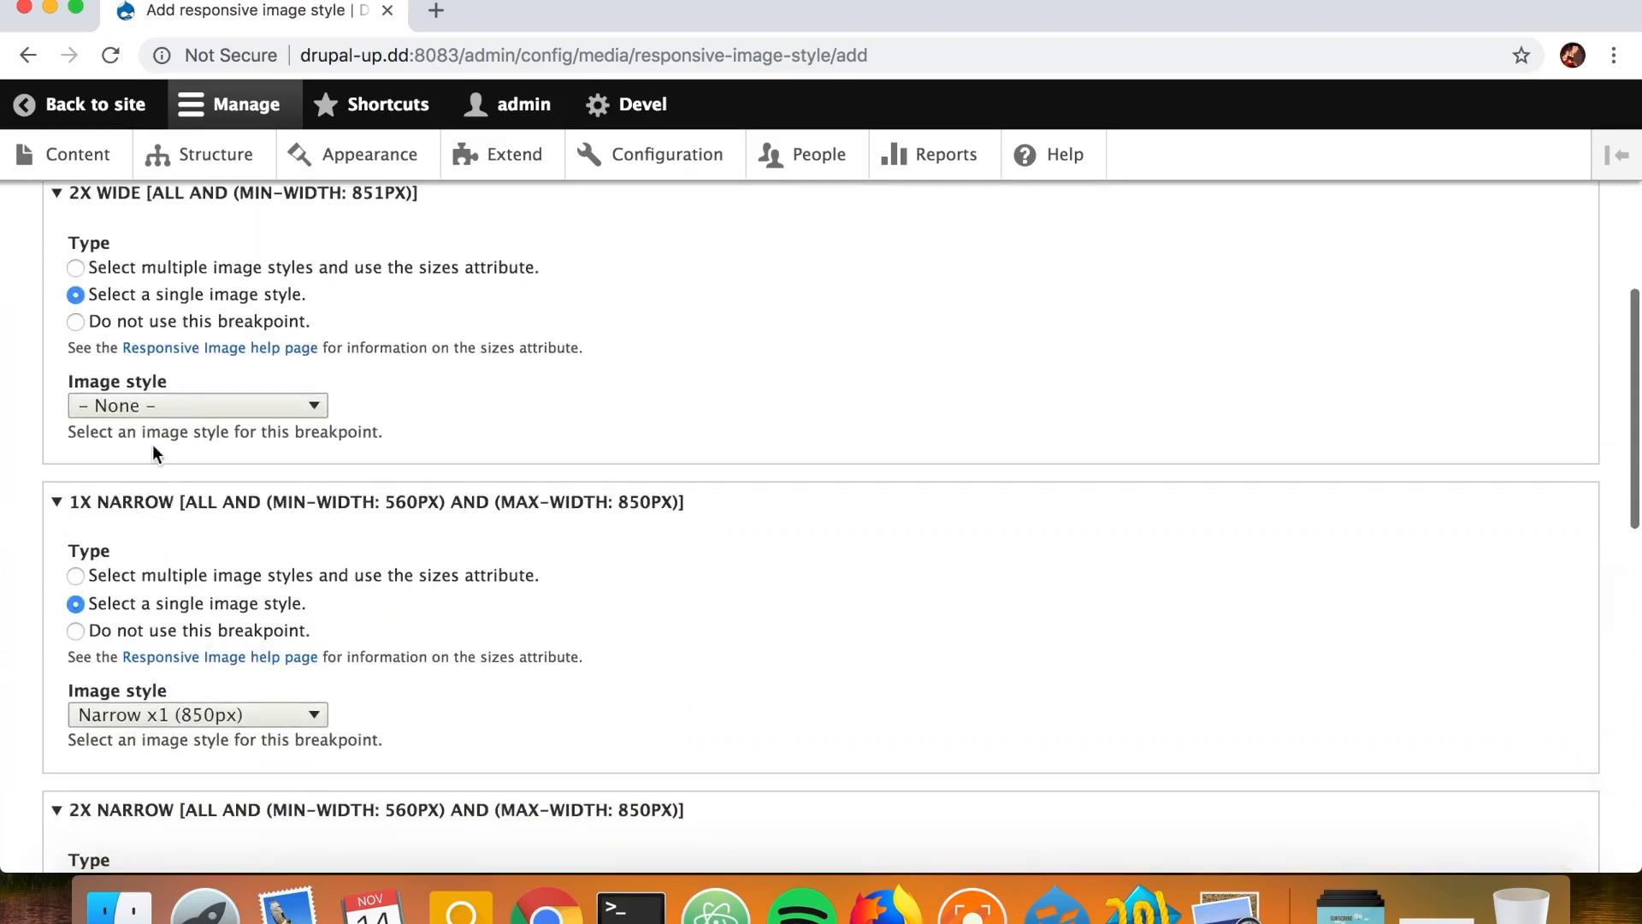
click(137, 409)
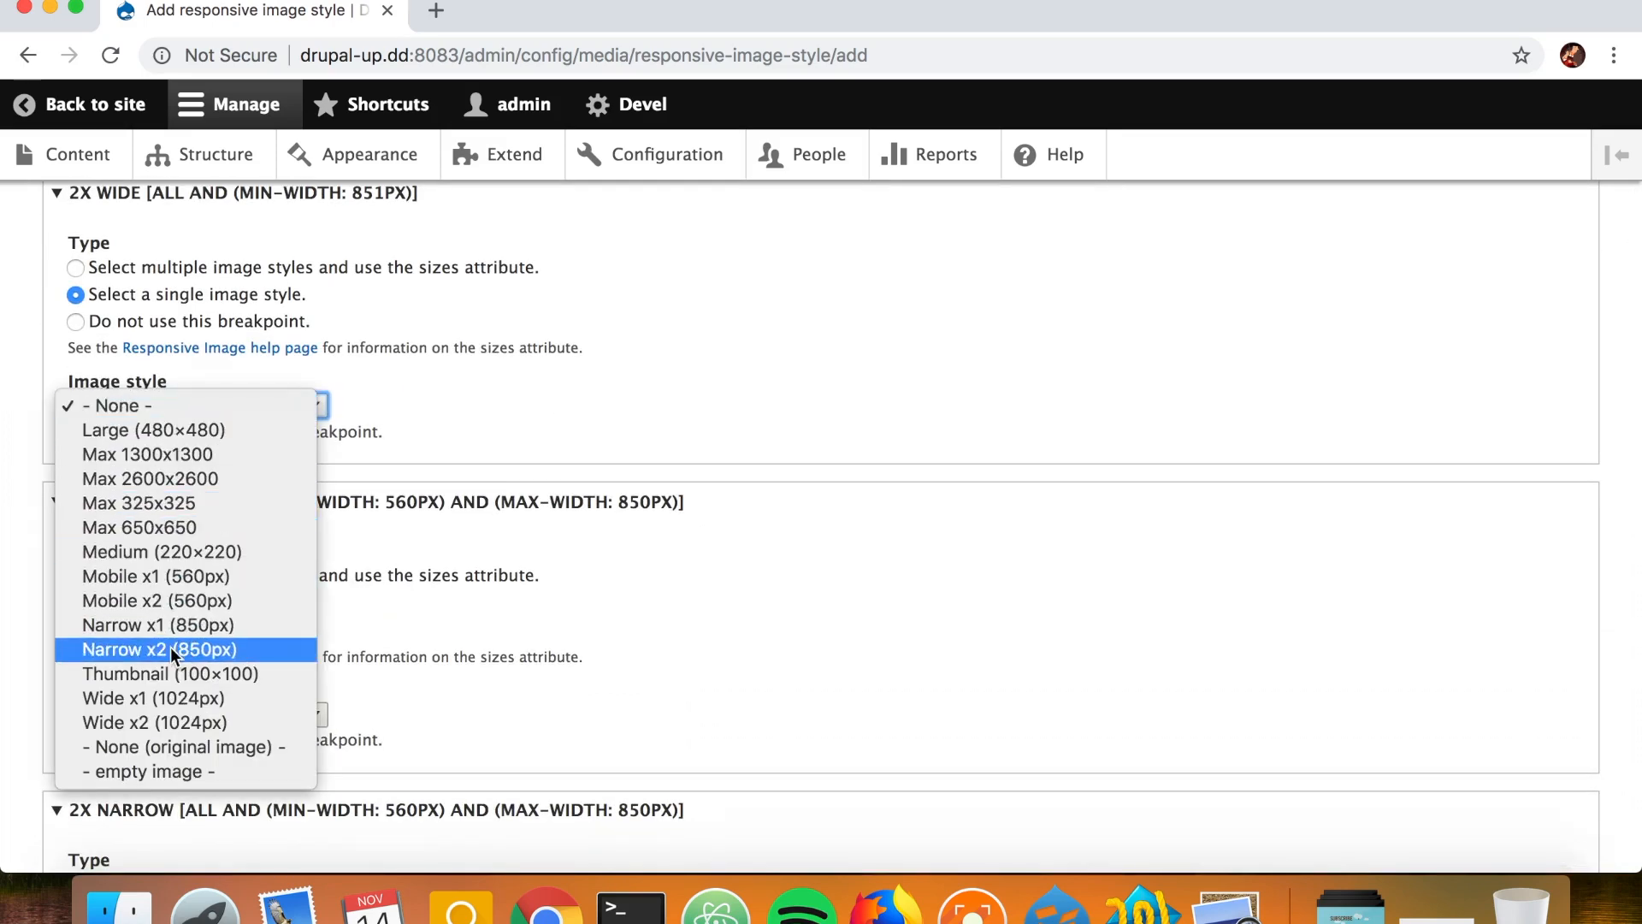
click(166, 723)
Step: Save the new responsive image style and highlight its label in the list of responsive image styles
scroll(165, 814, down, 15)
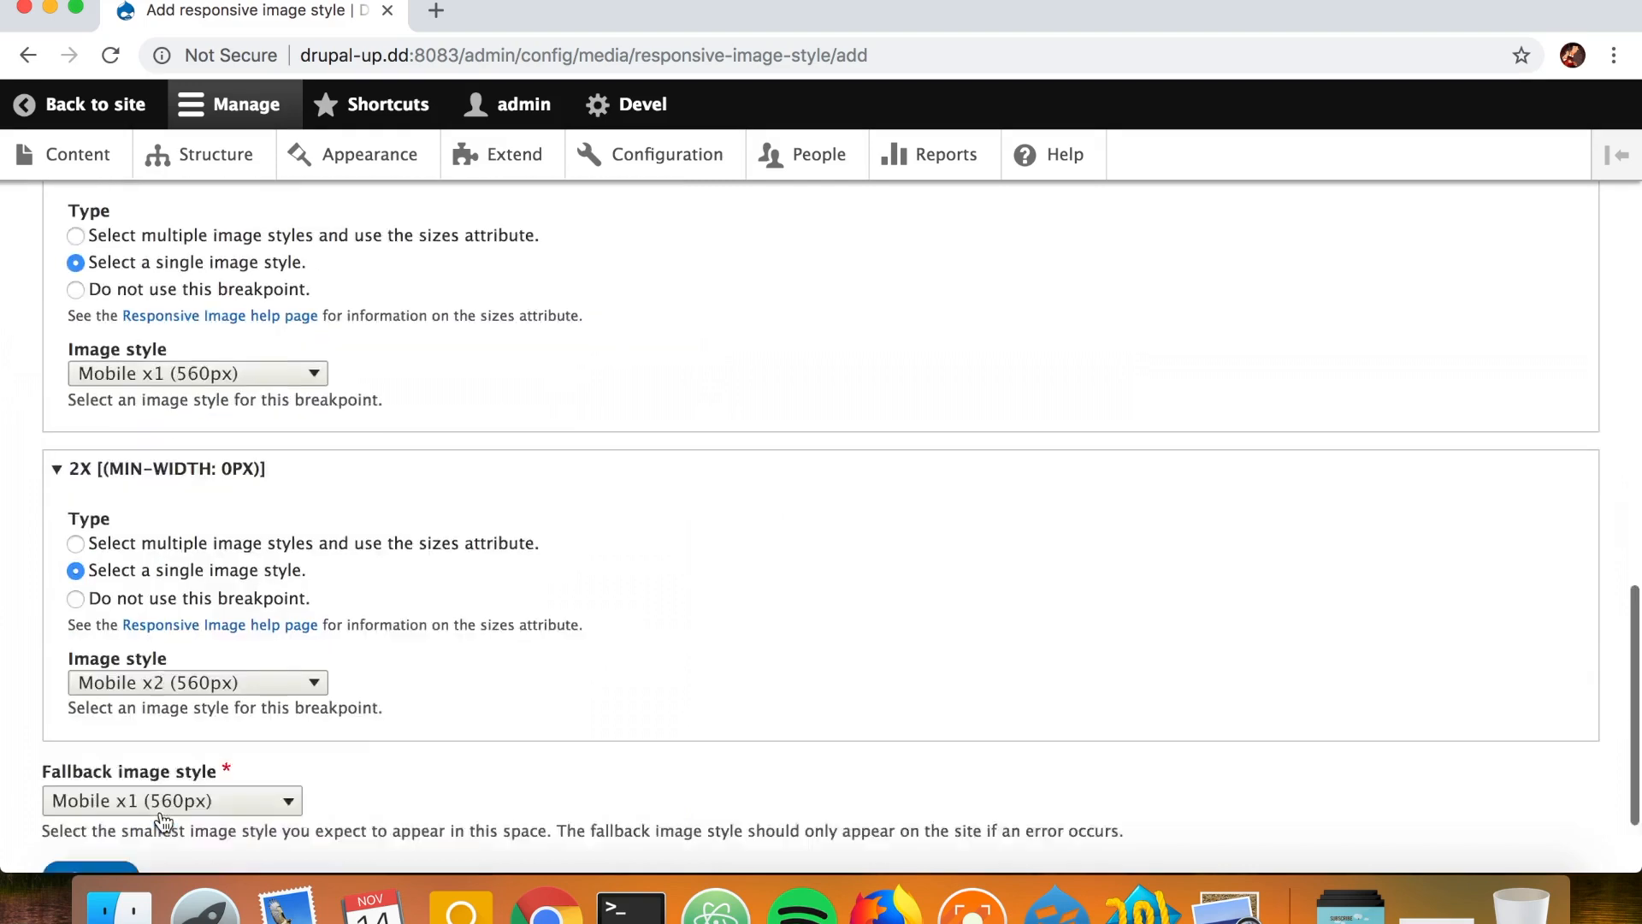
click(107, 745)
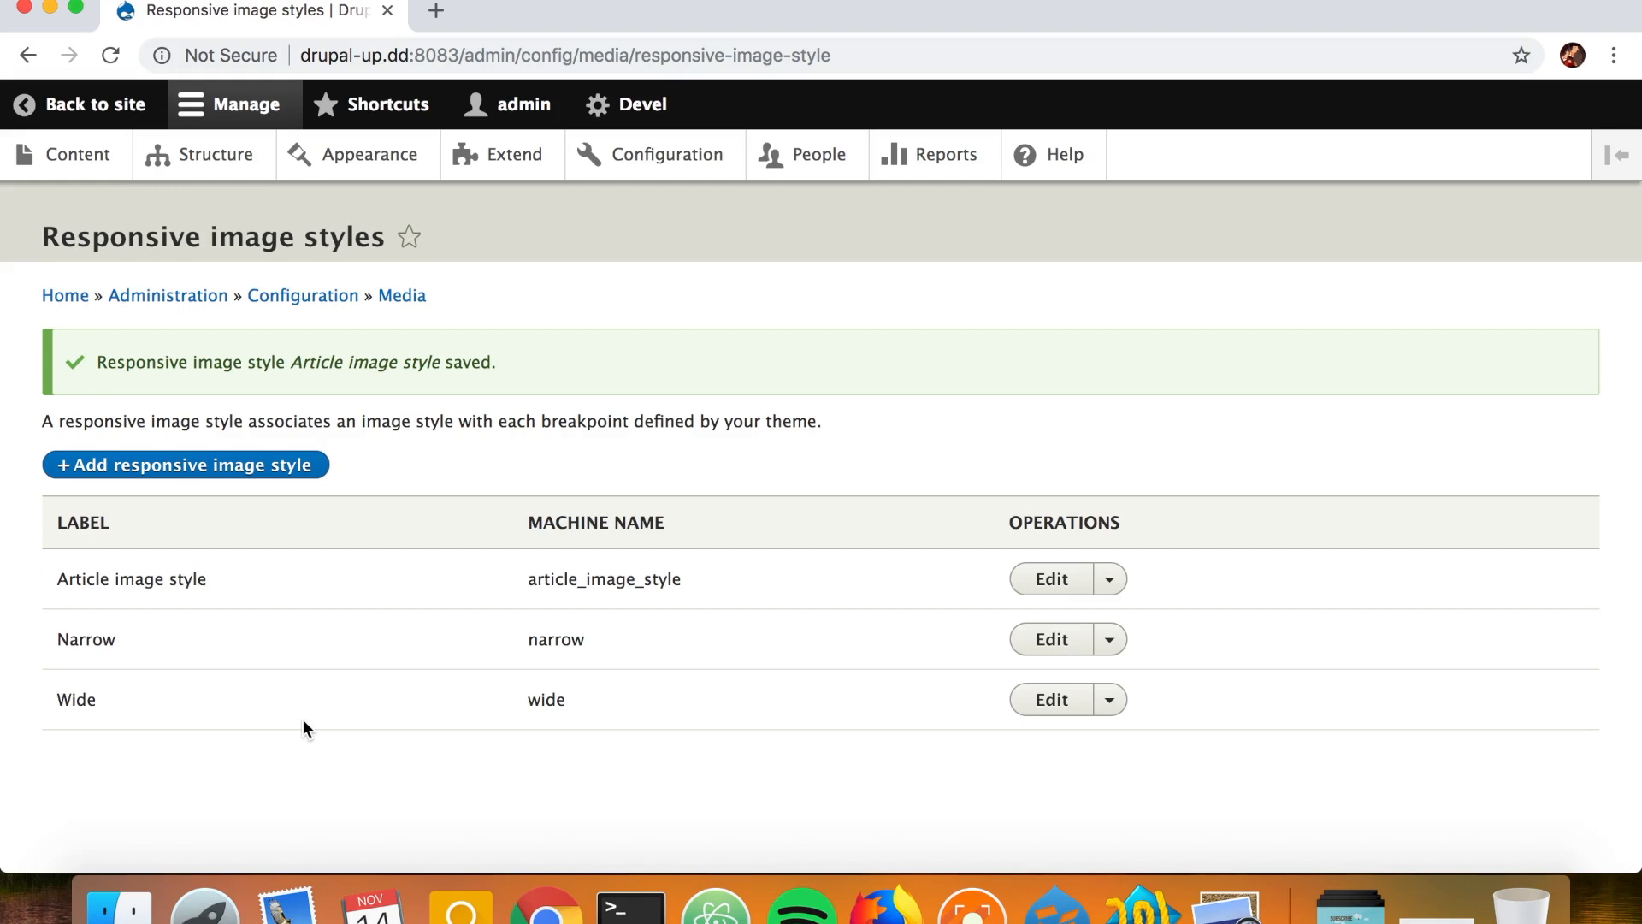
drag(185, 582, 42, 582)
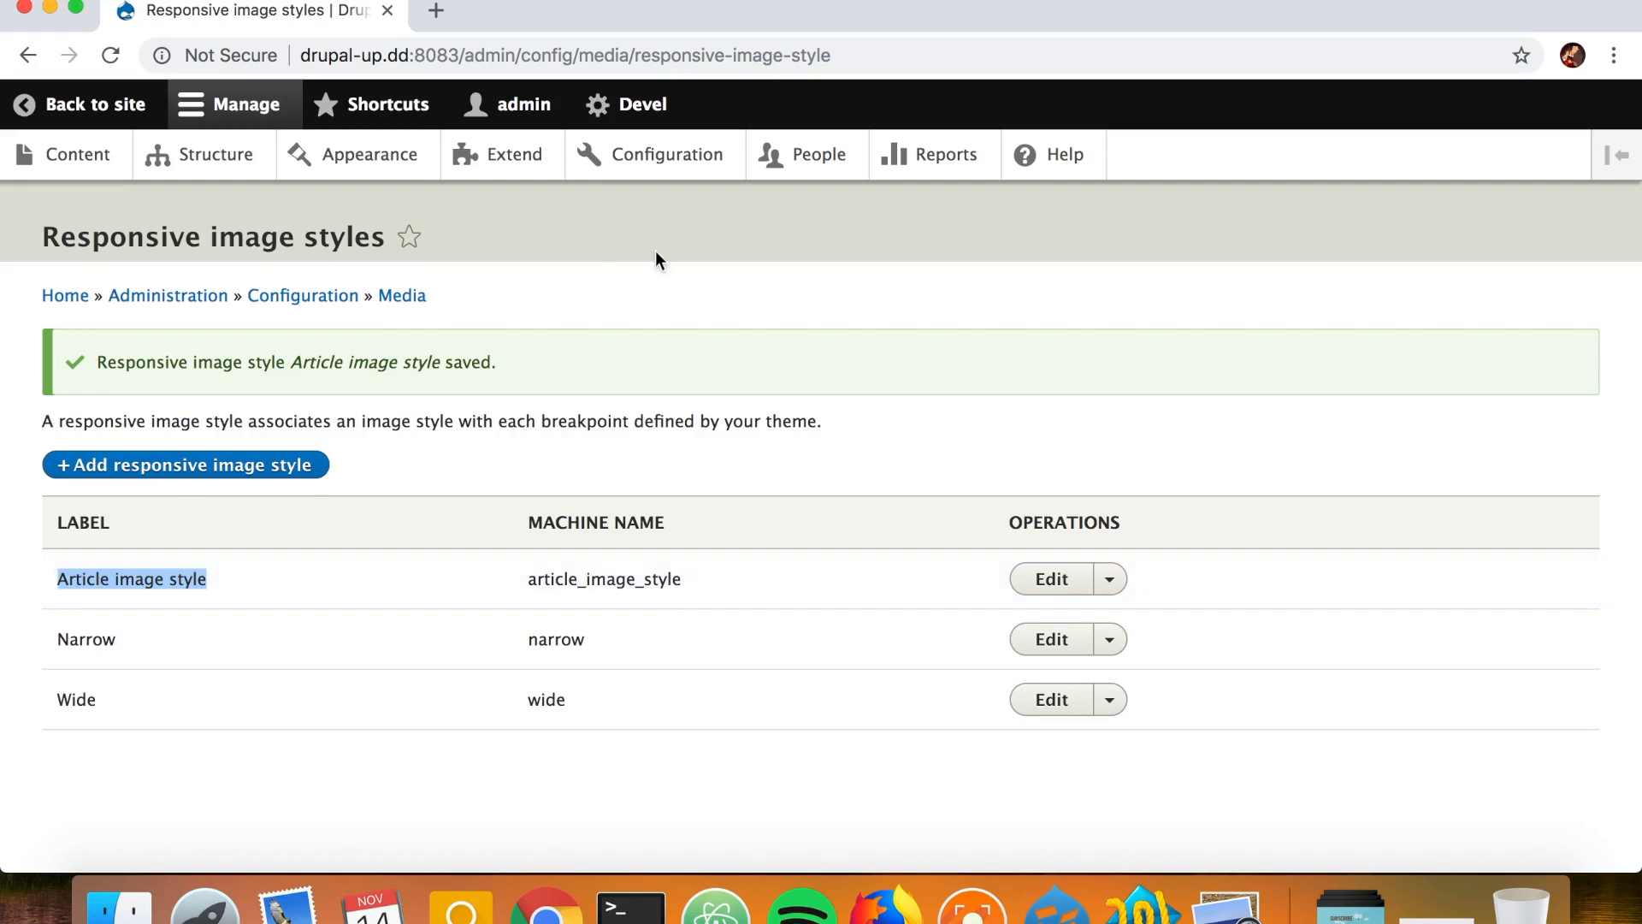
Step: Open the display management page of the Article content type
click(219, 177)
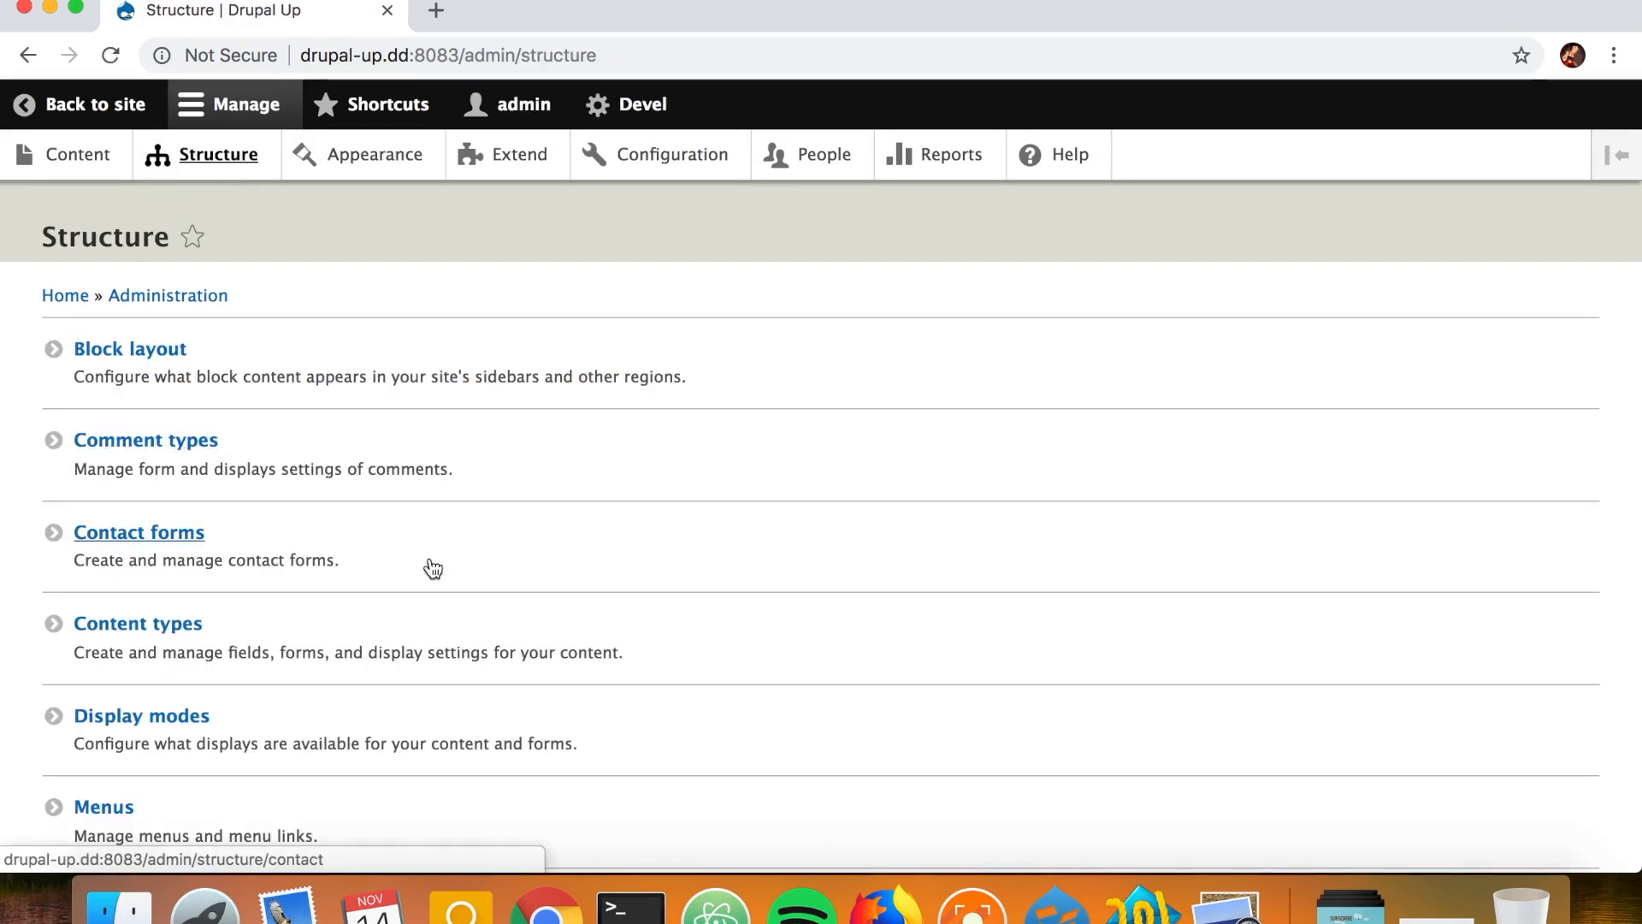
click(410, 629)
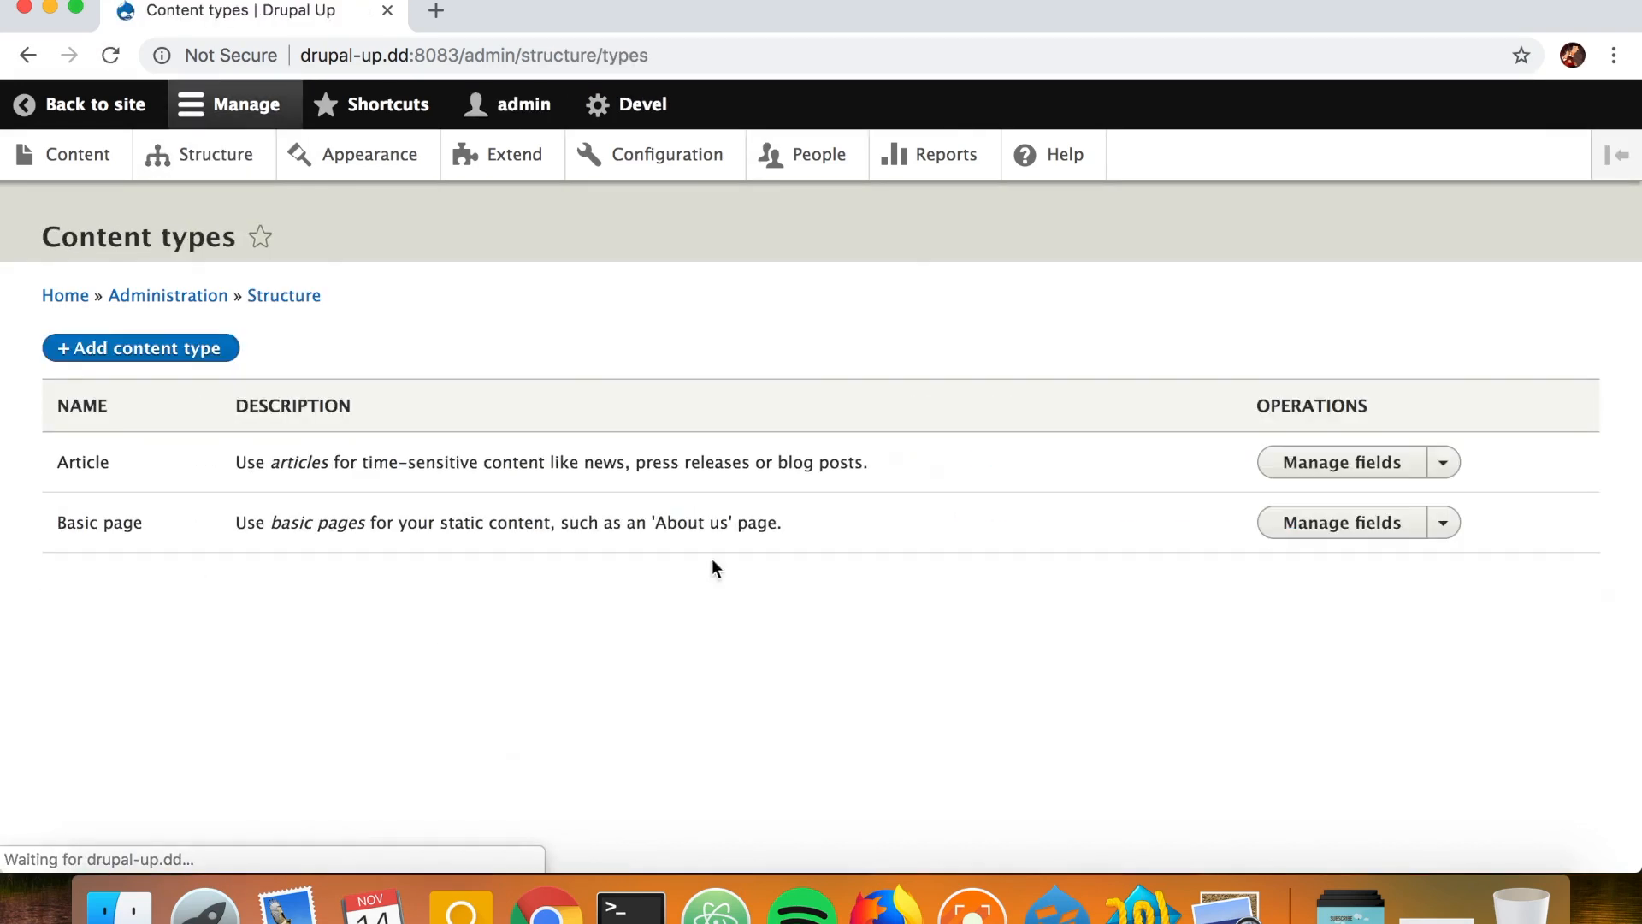
click(1368, 464)
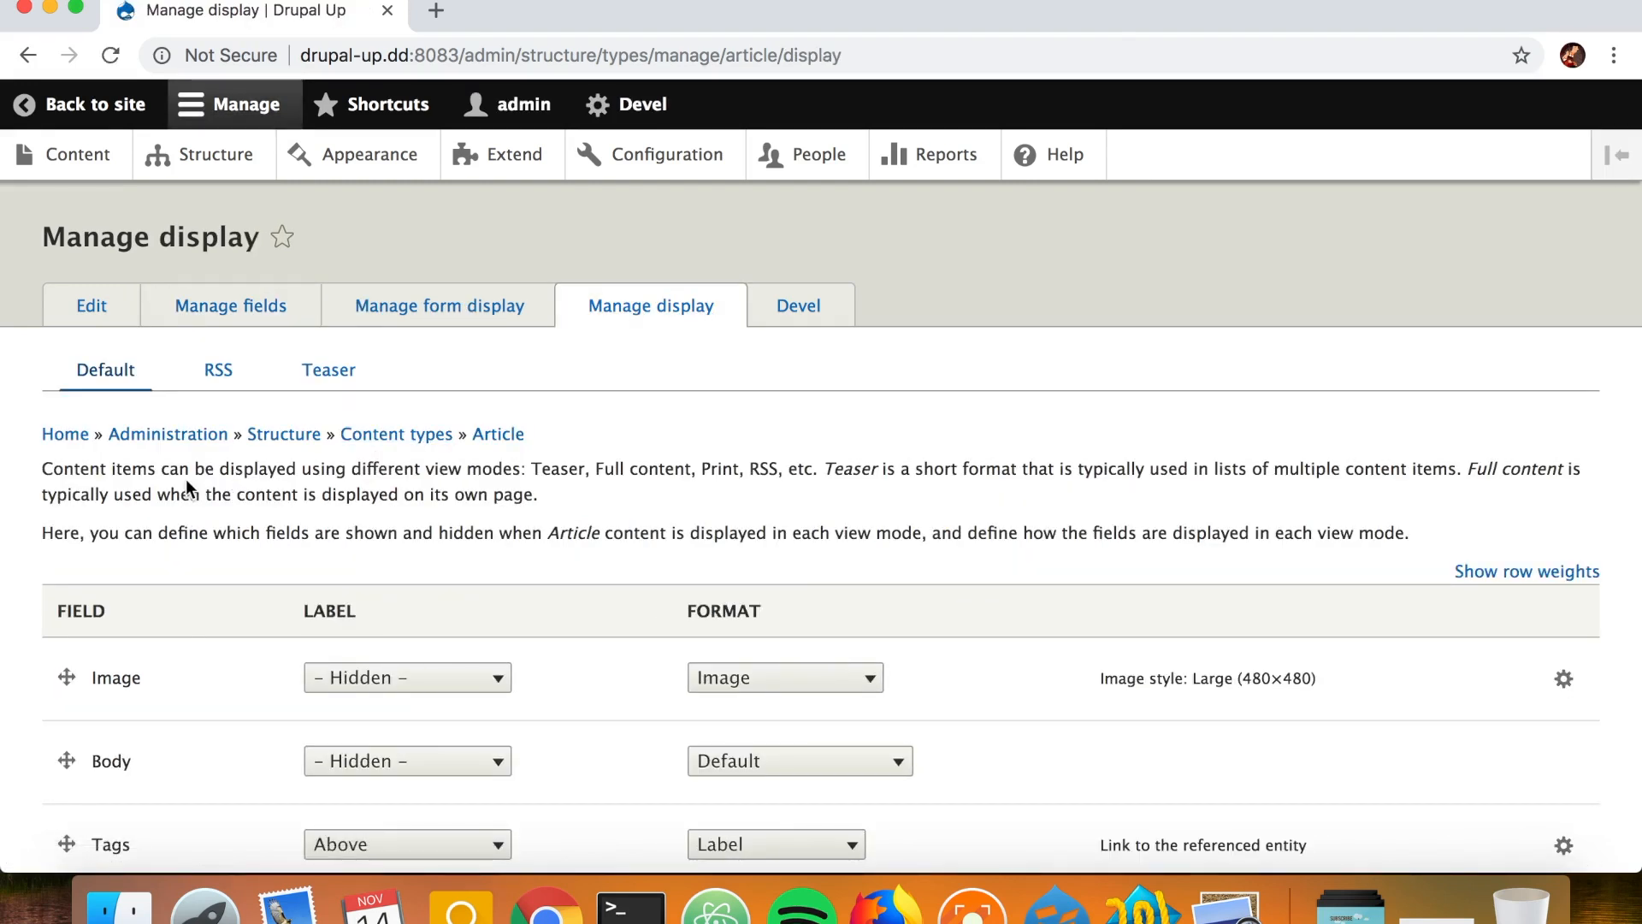
Step: Set the format of the Article's Image field to Responsive image in the default display
scroll(186, 488, down, 1)
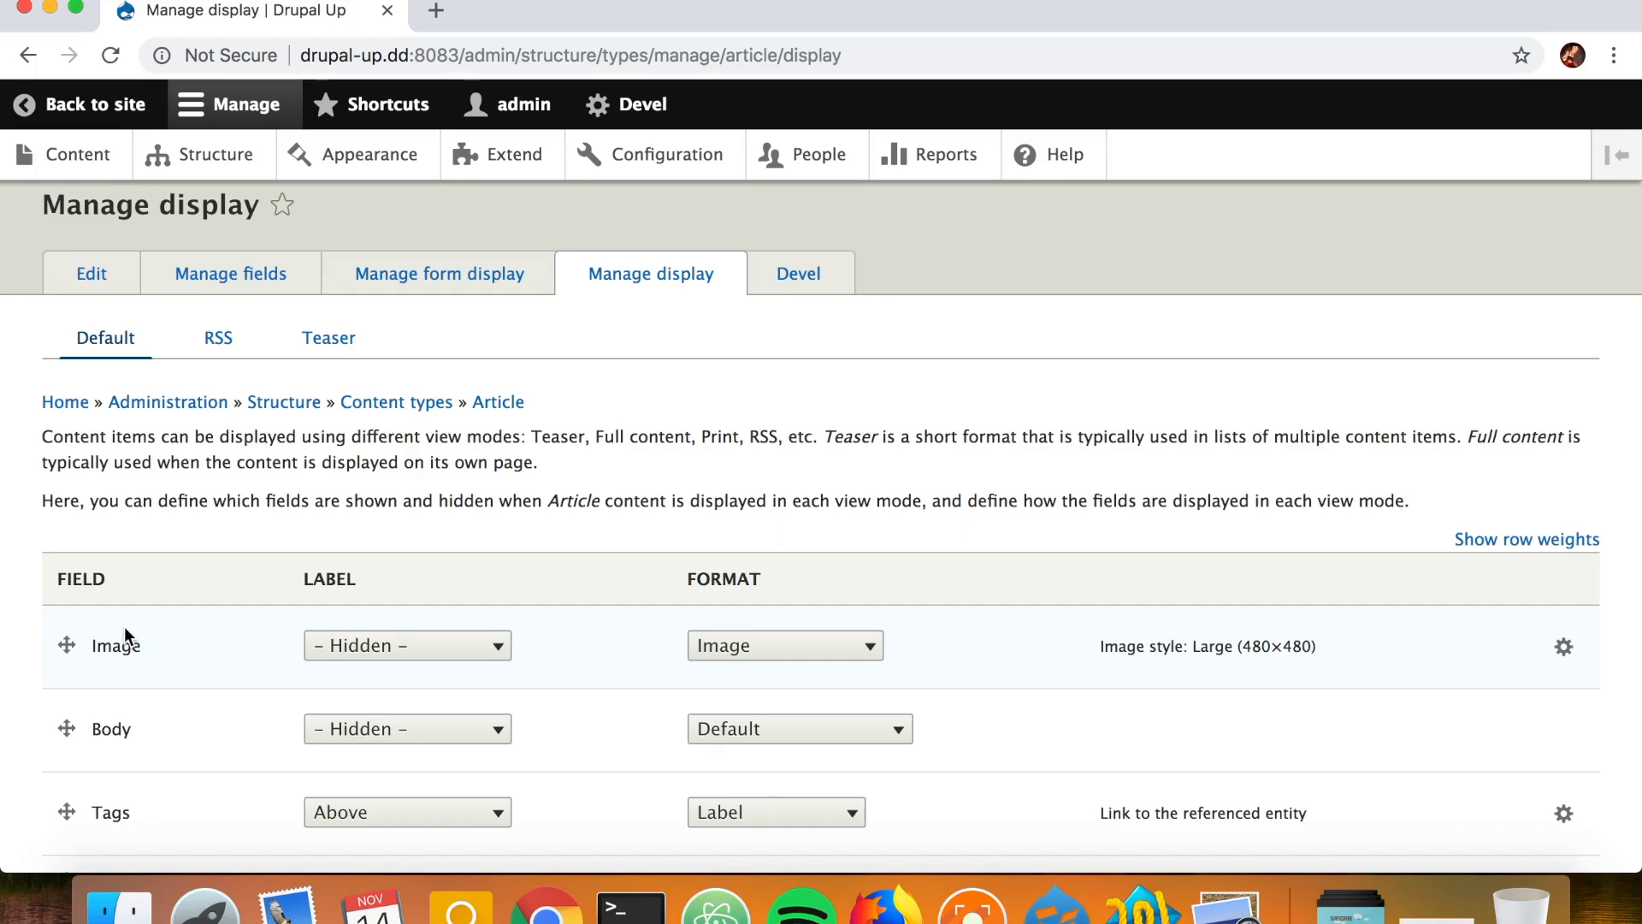
scroll(125, 626, down, 5)
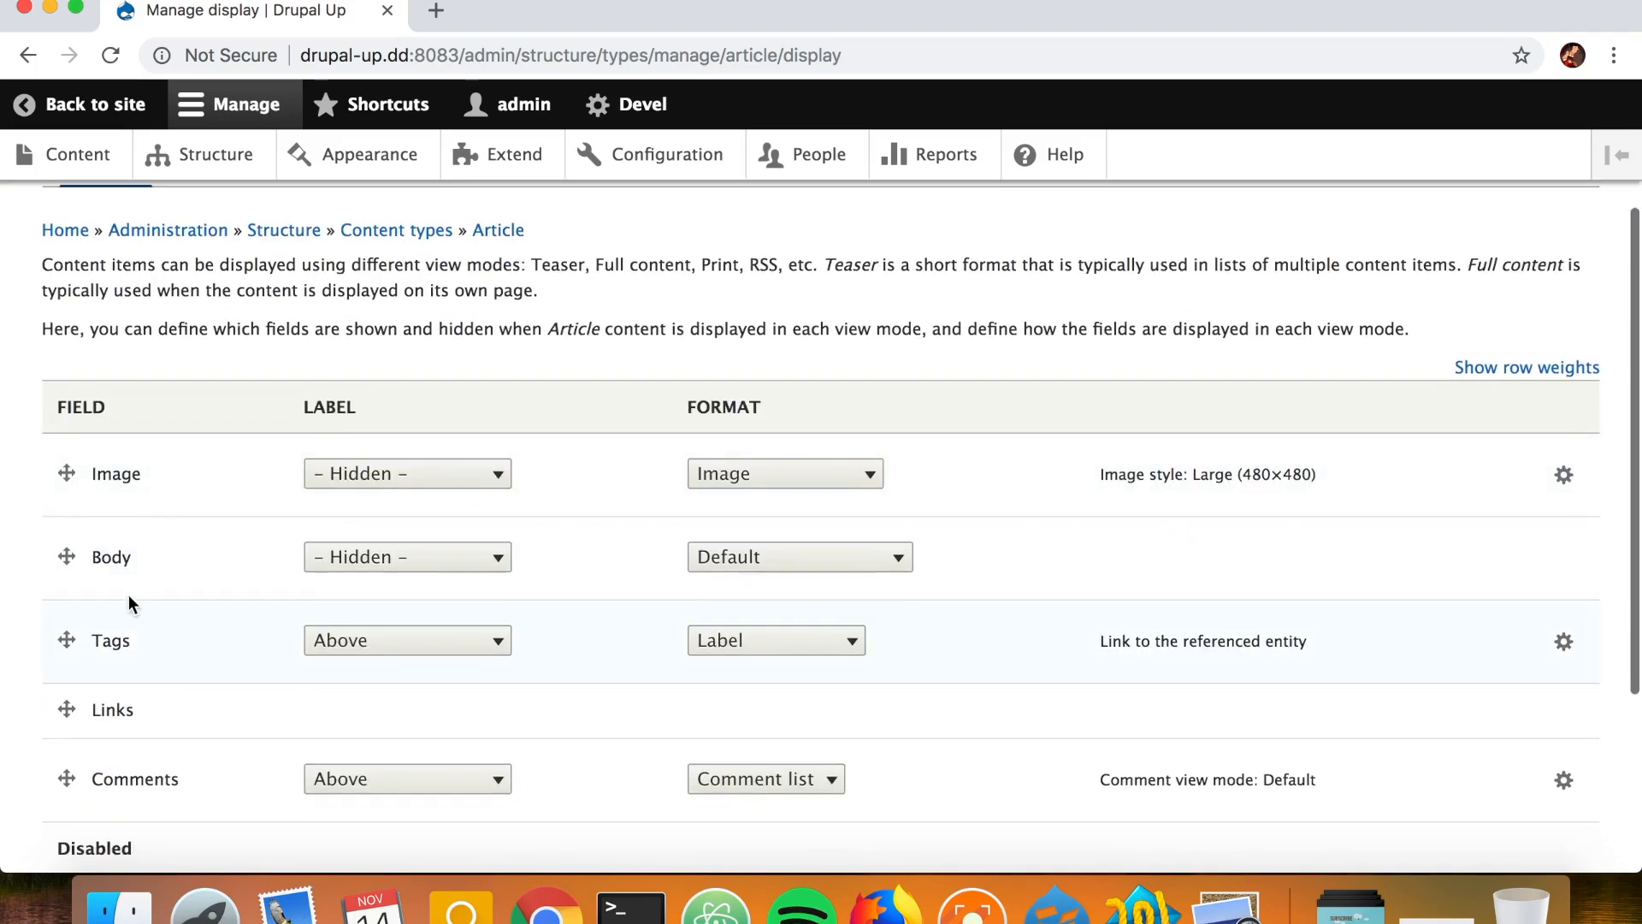
click(795, 482)
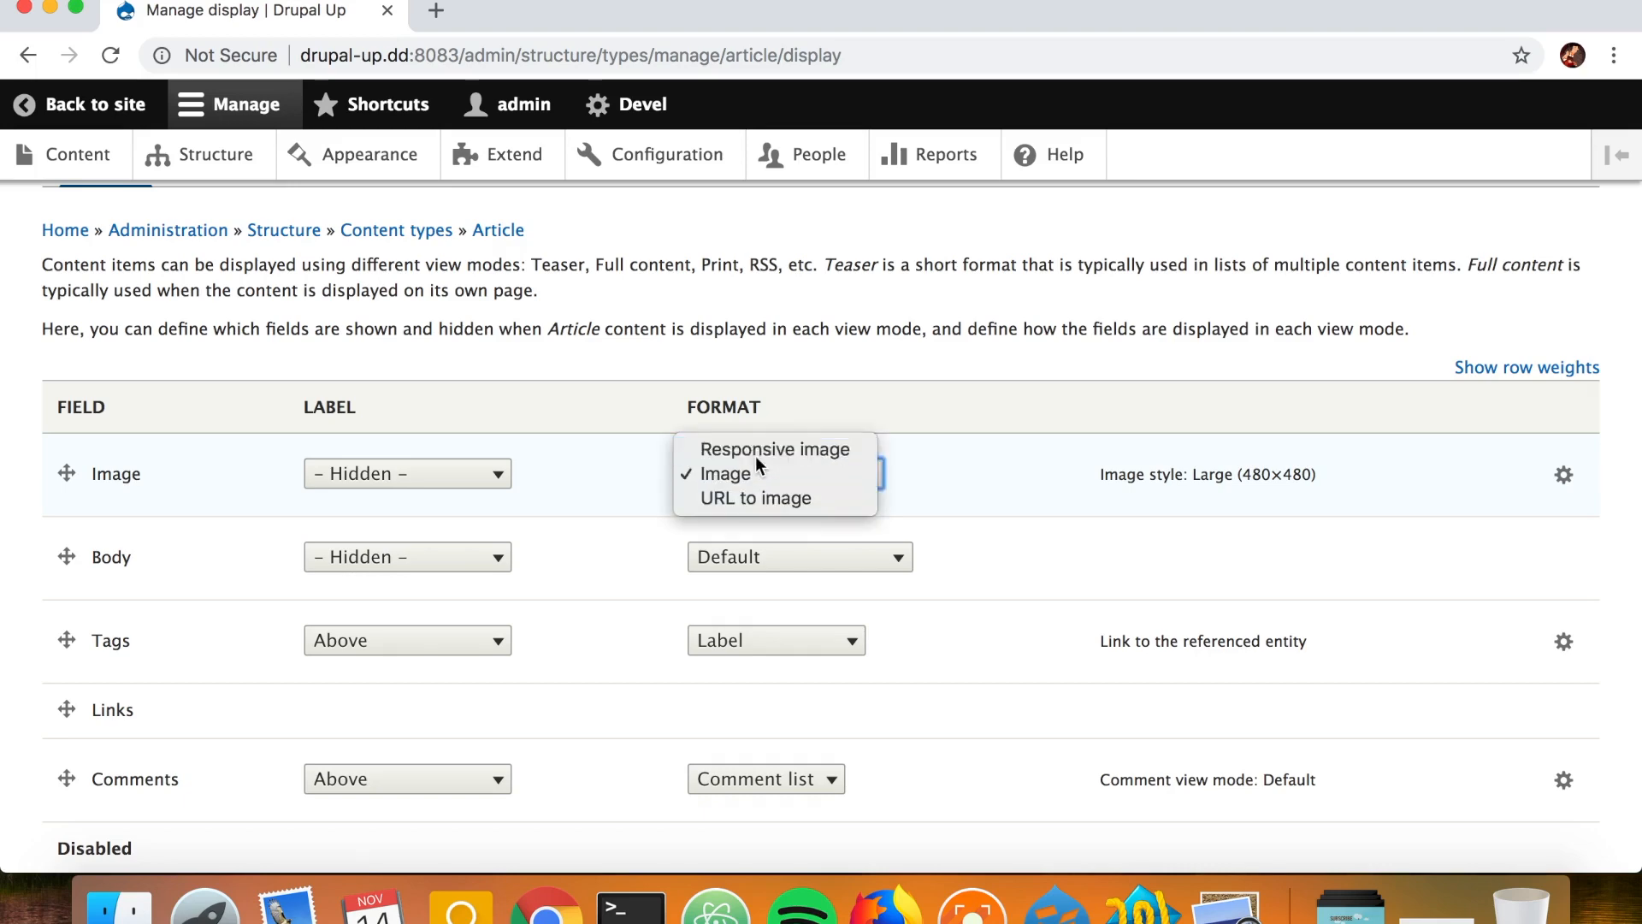
click(757, 453)
Step: Use Article image style as the Image field's responsive image style, update the field and save the display settings
scroll(1141, 531, up, 5)
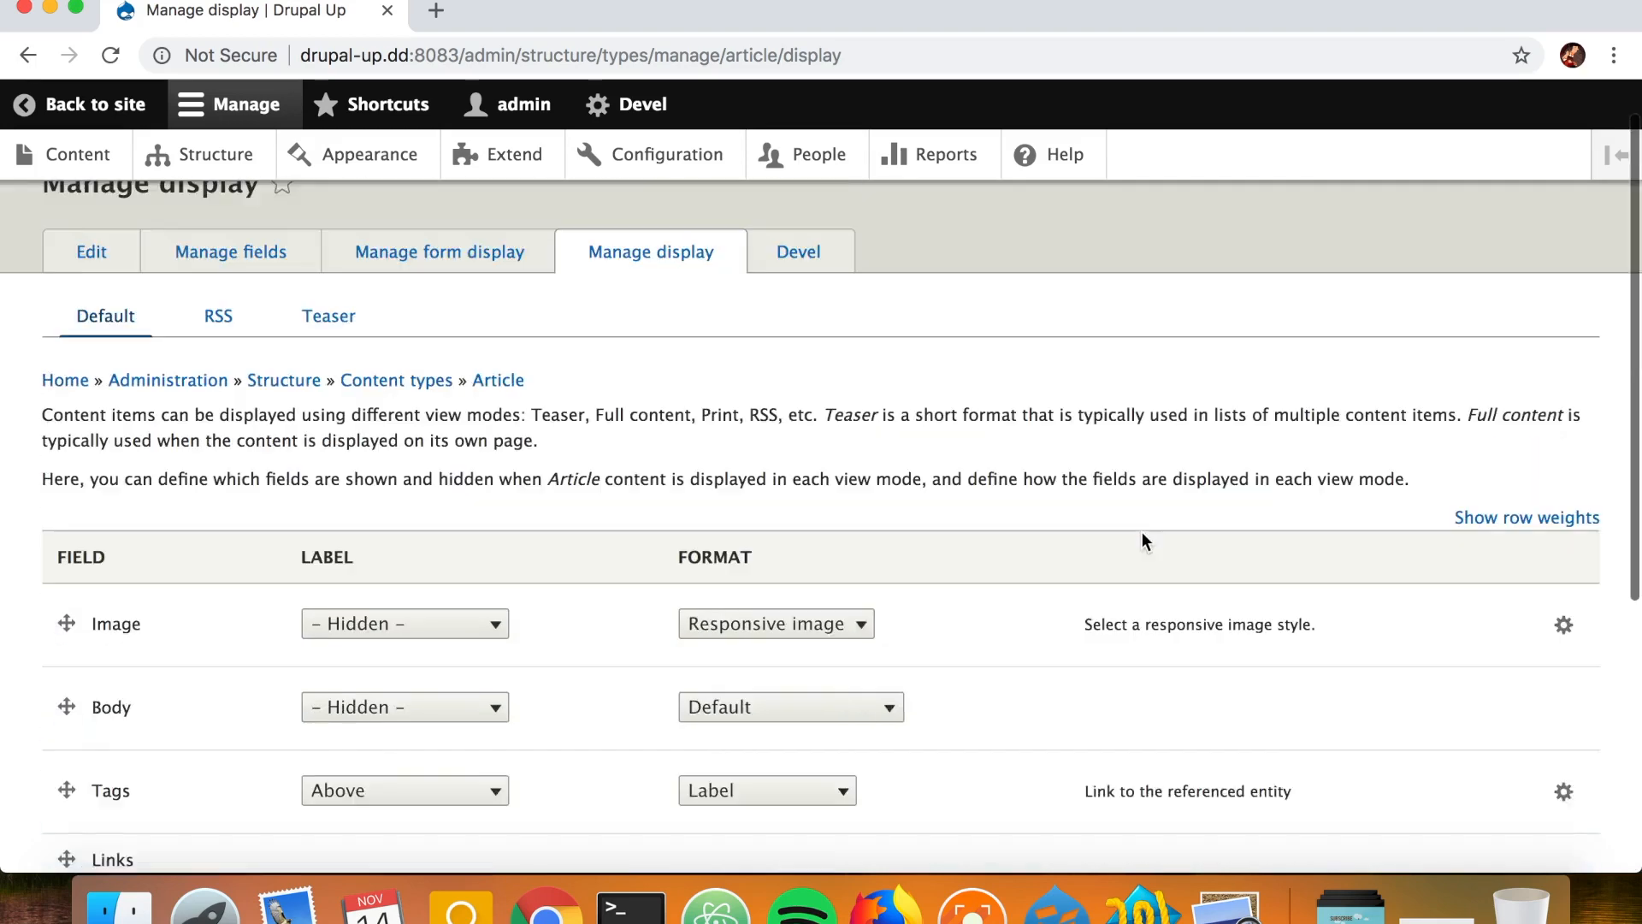
scroll(1142, 531, down, 2)
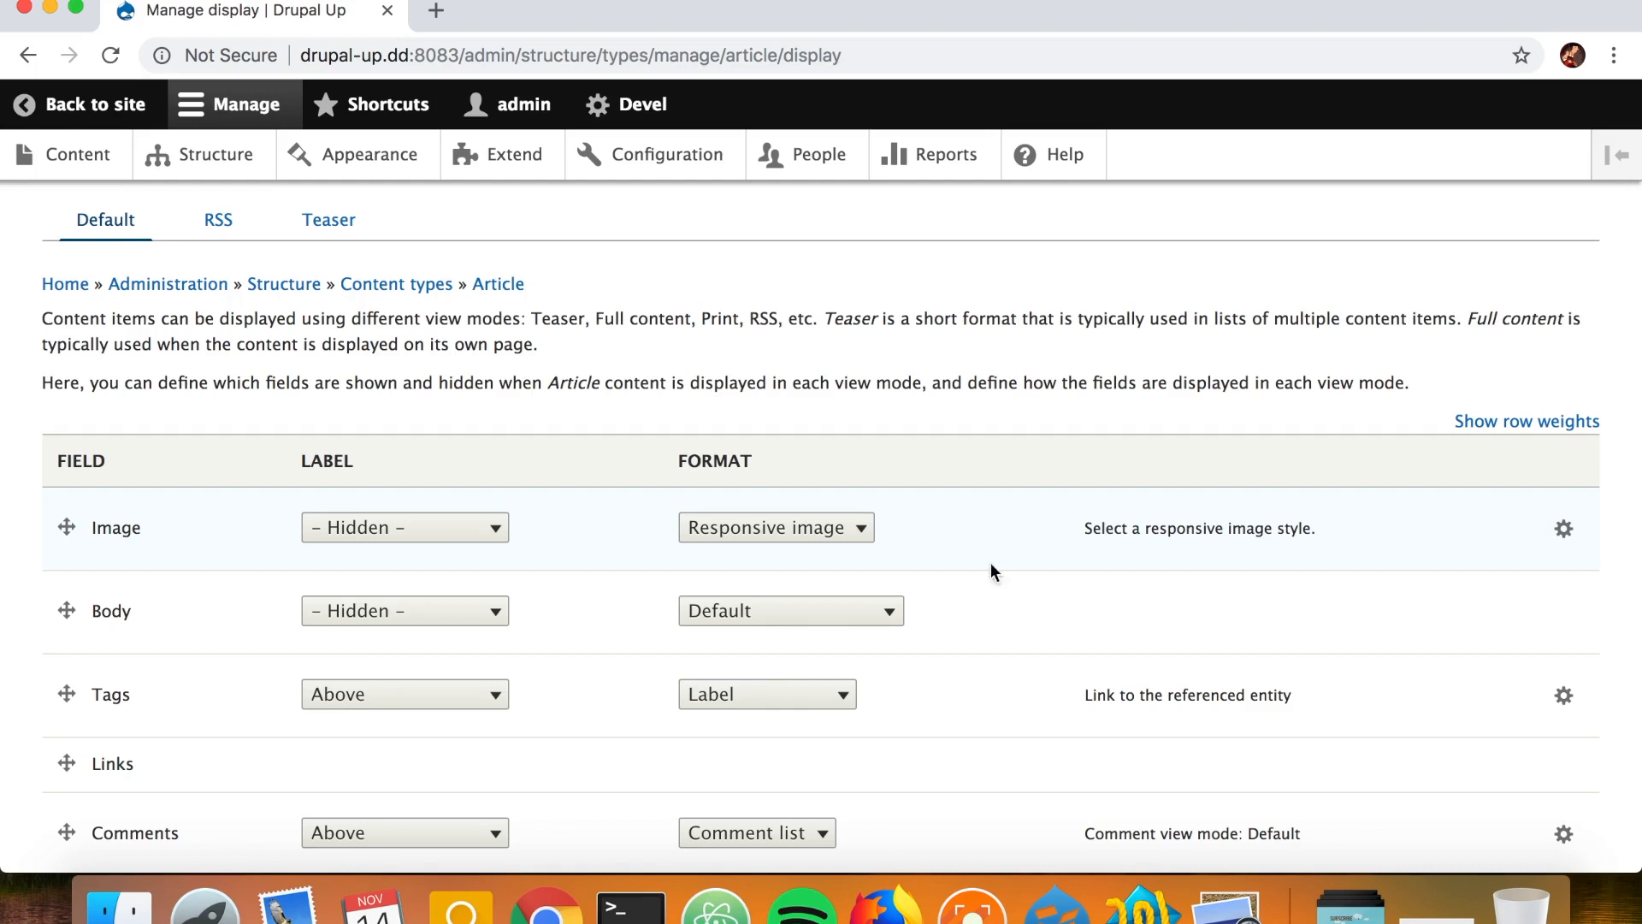
click(1564, 528)
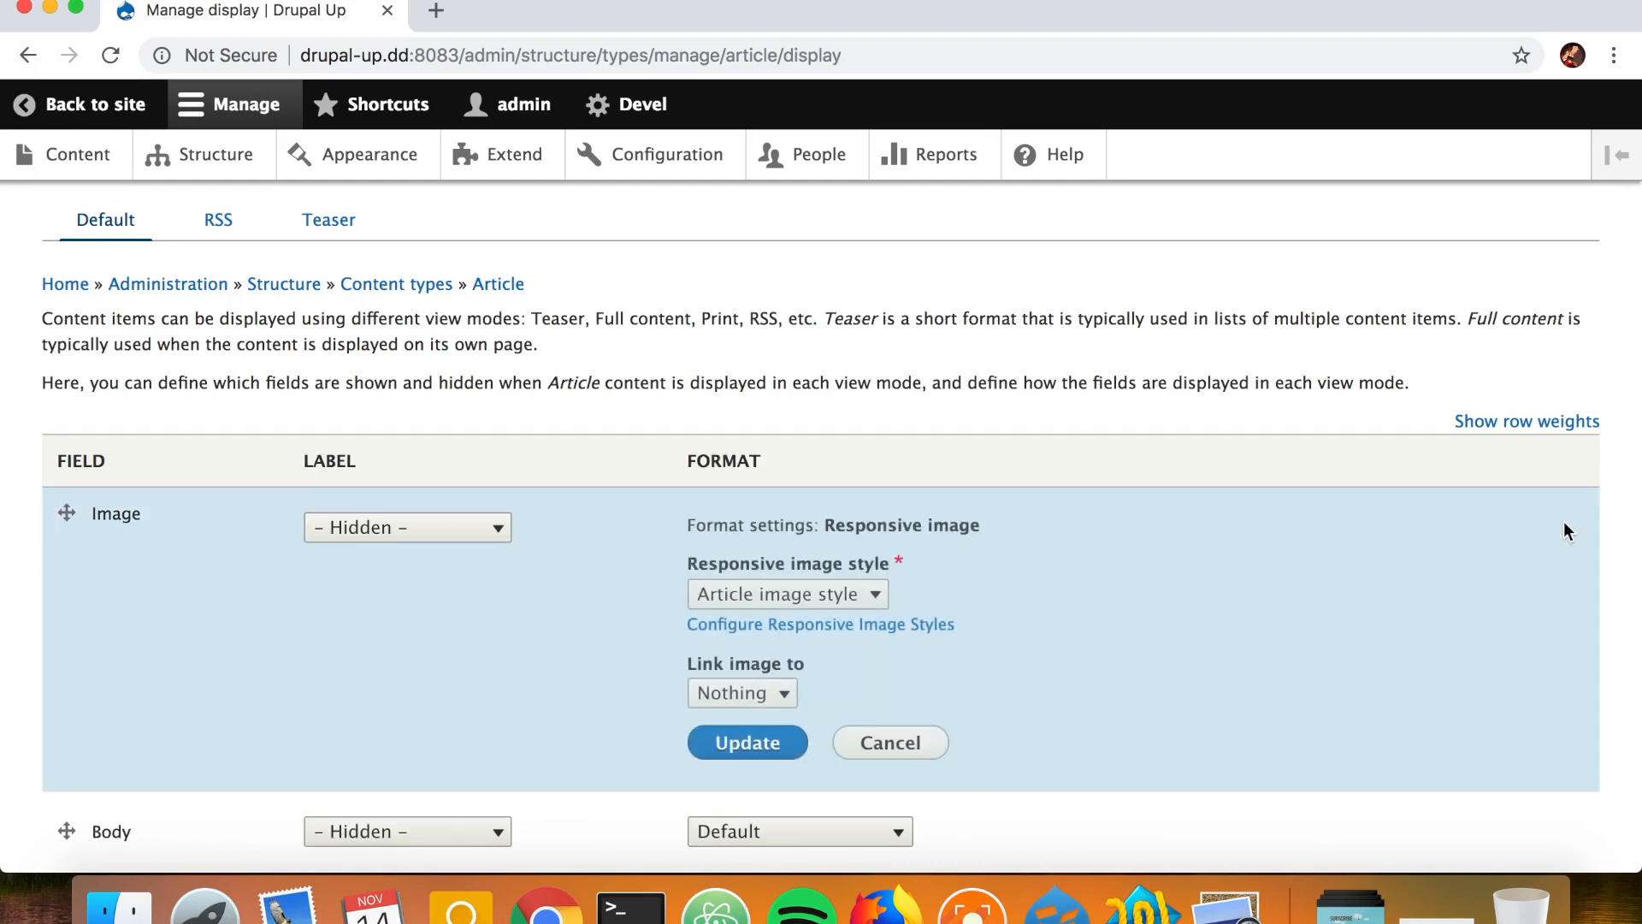
click(780, 595)
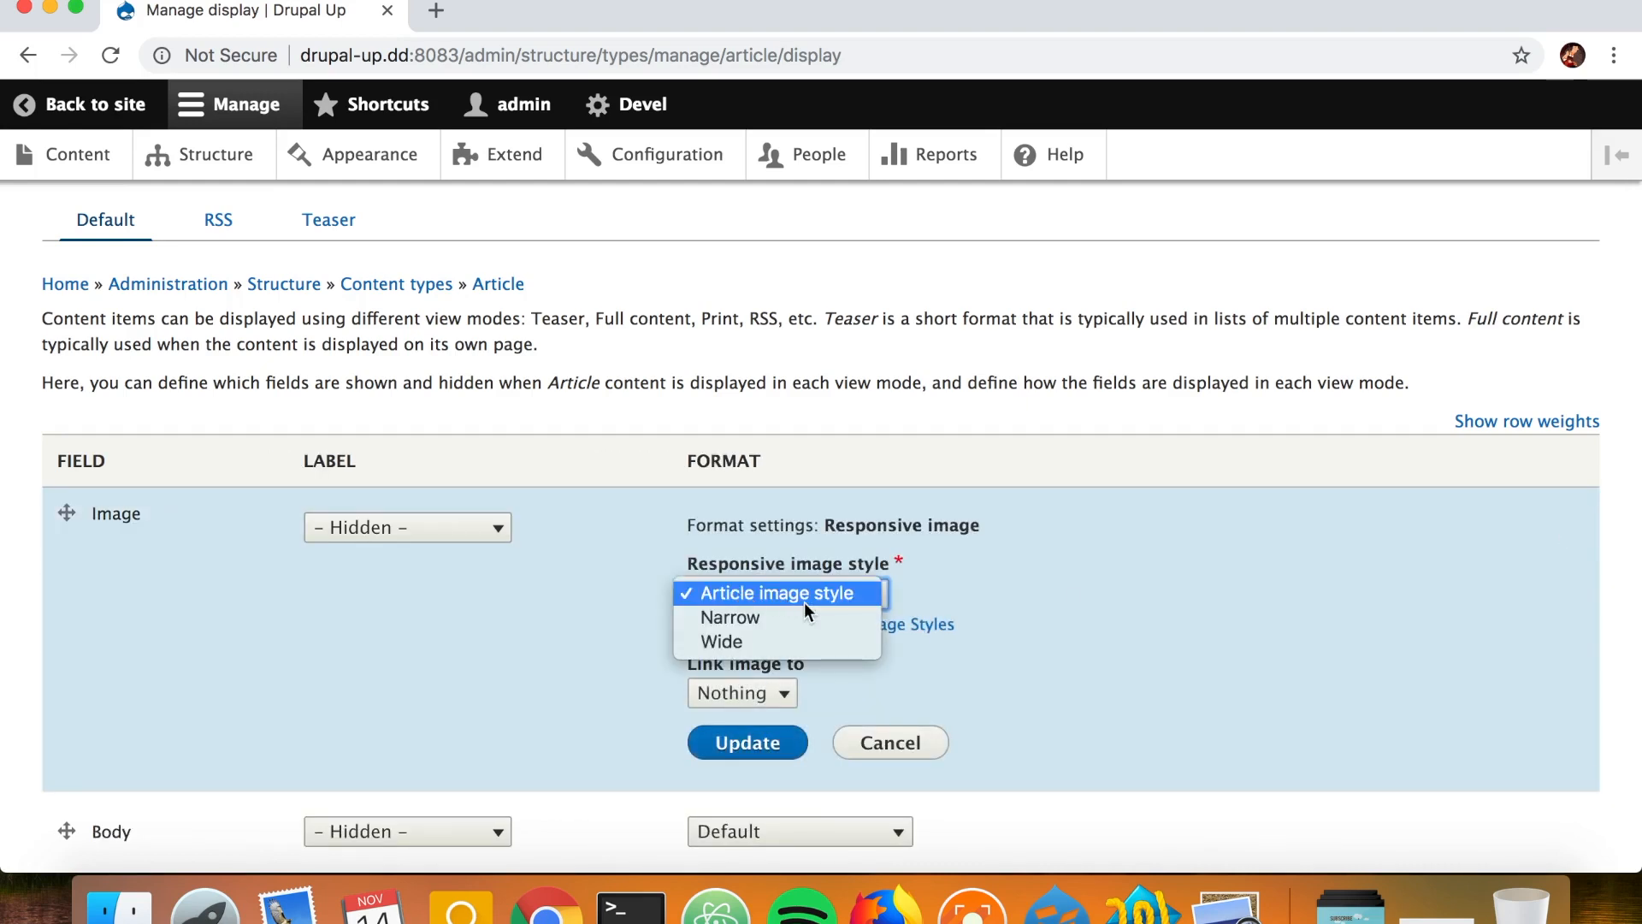
click(788, 598)
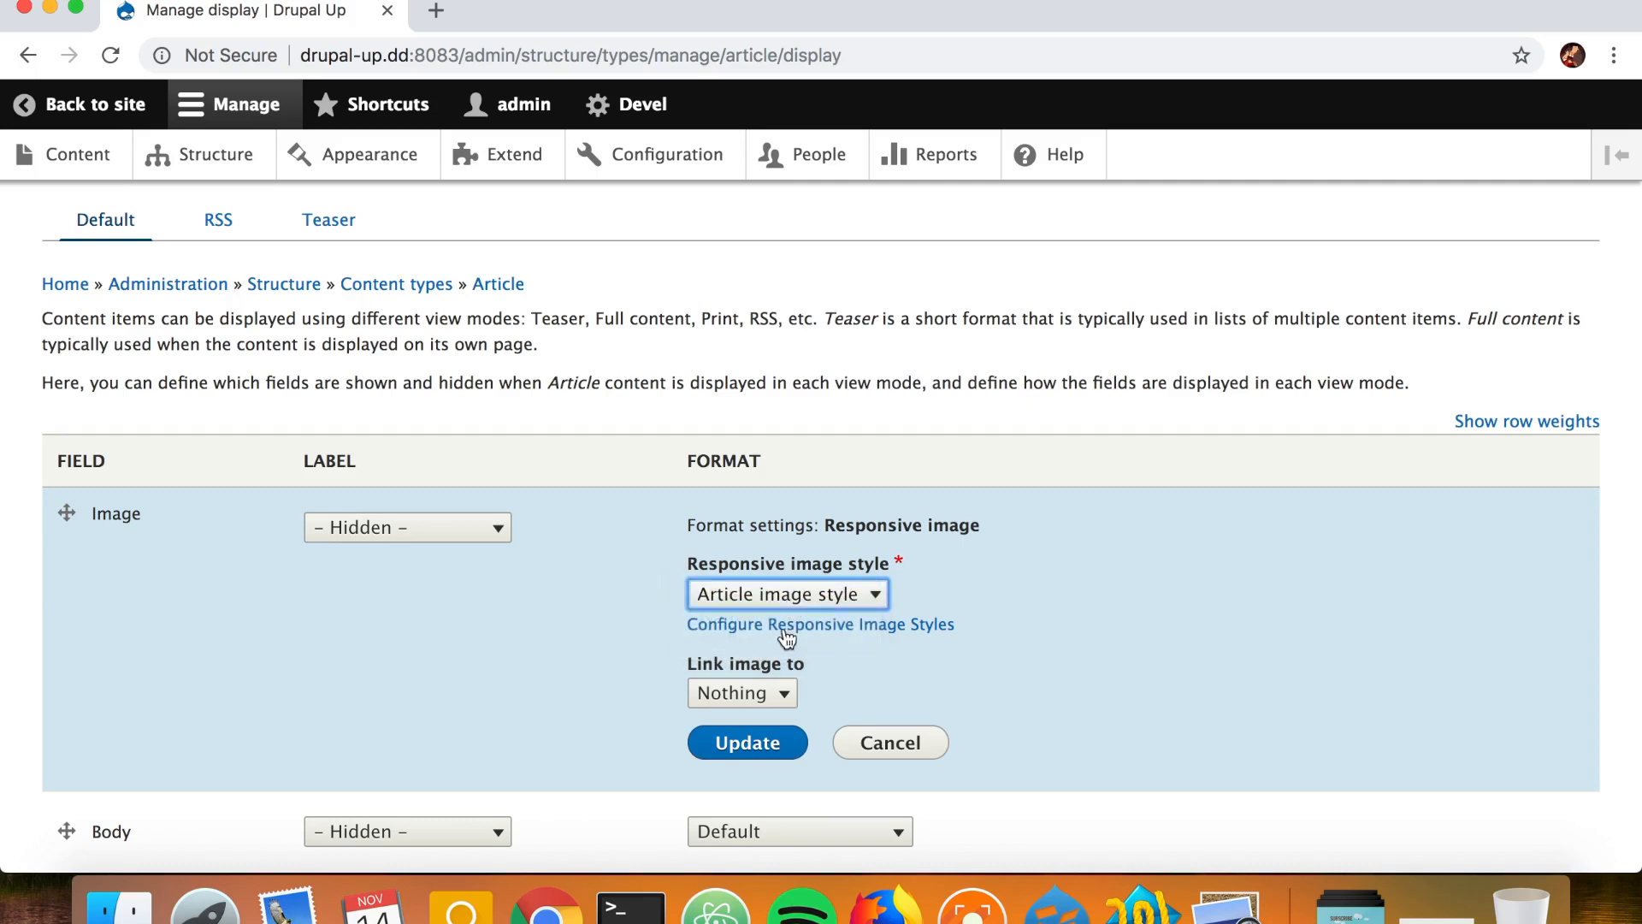
click(780, 746)
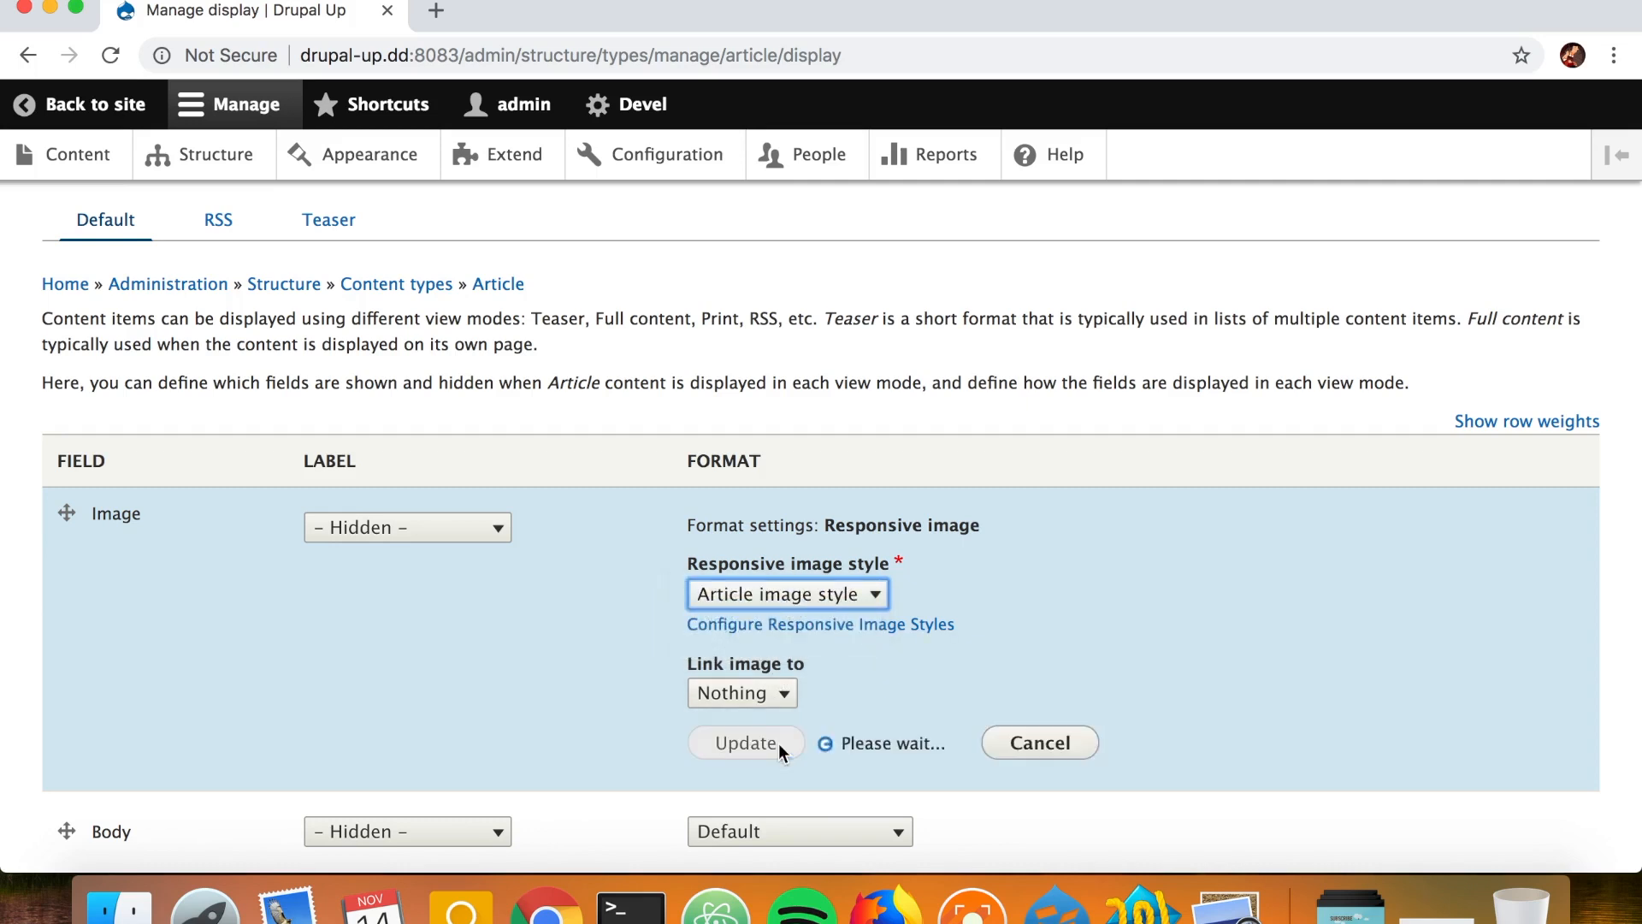
scroll(192, 601, down, 4)
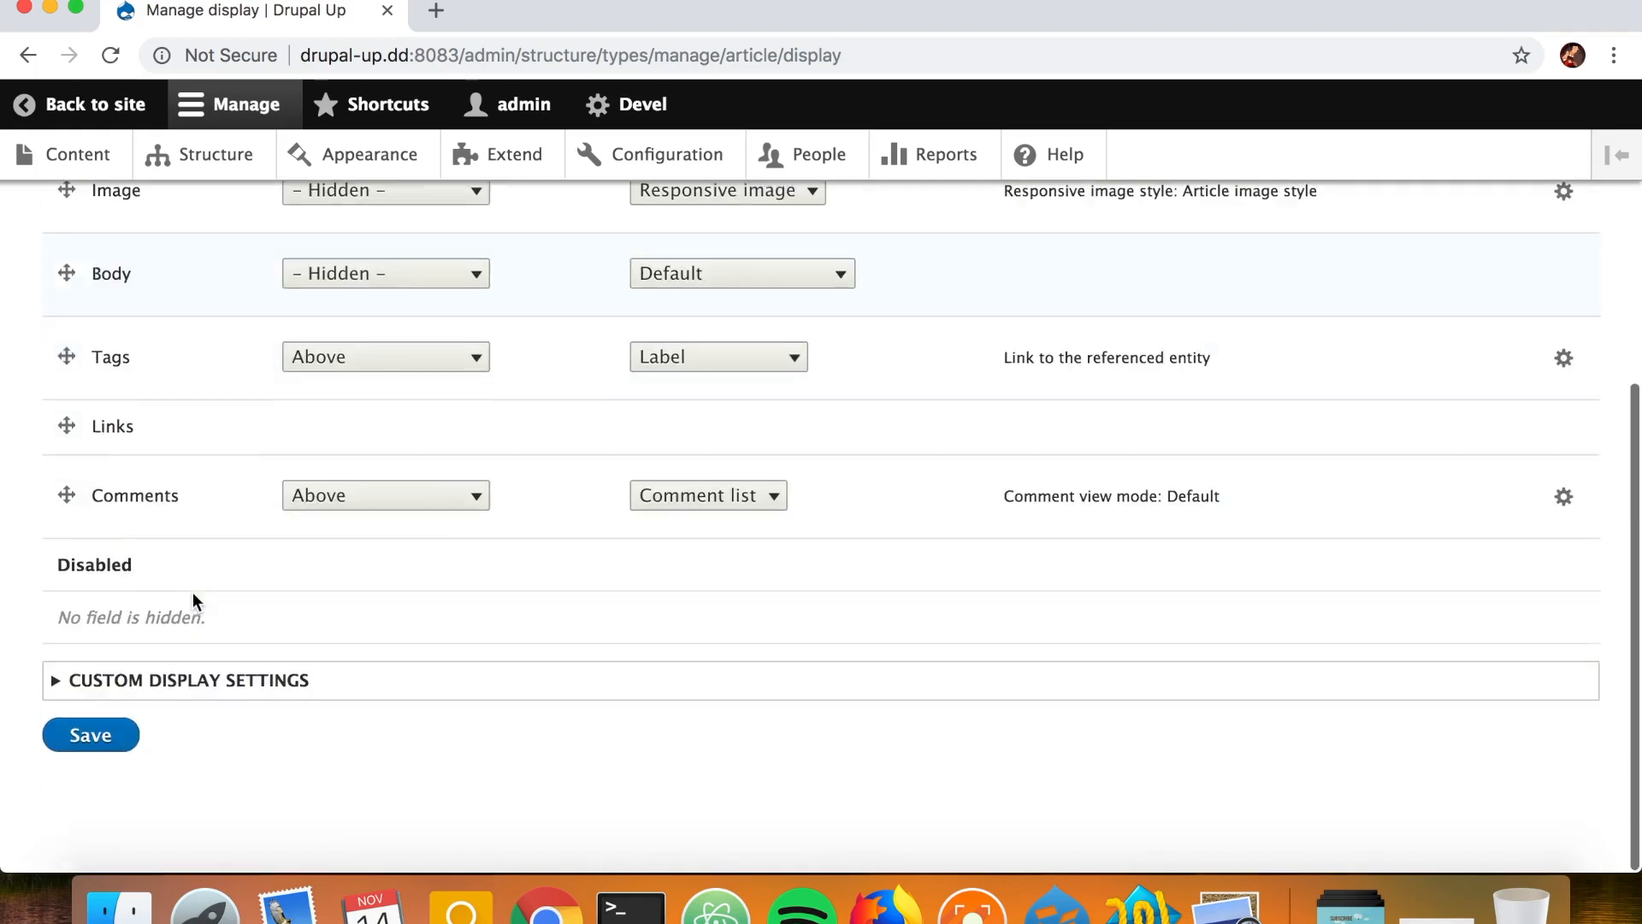
click(121, 746)
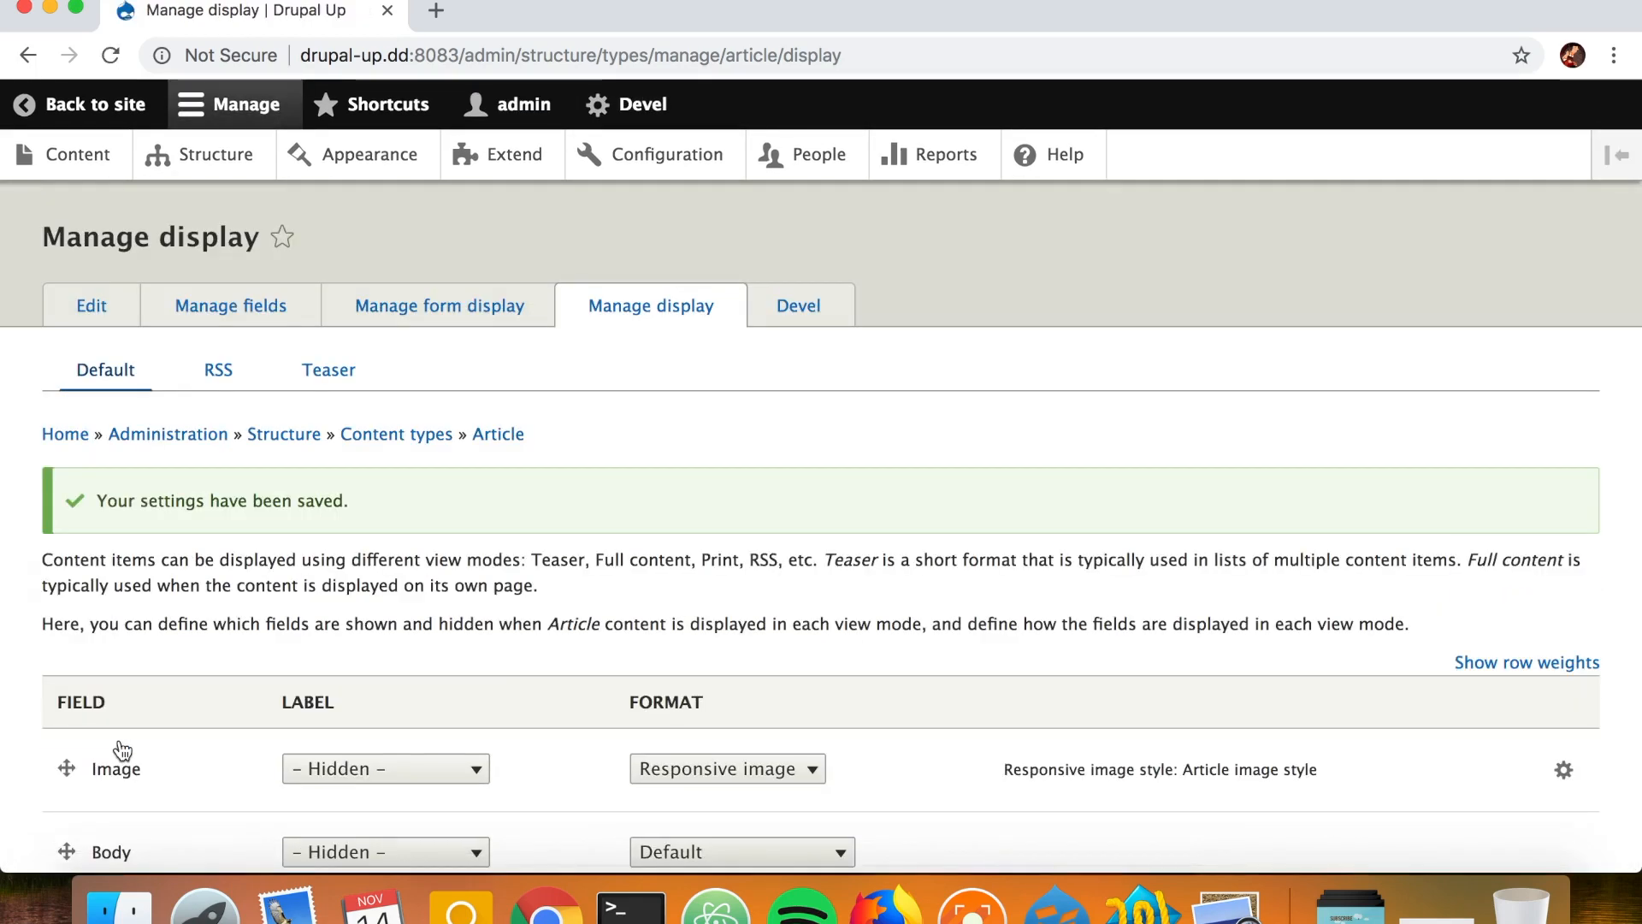
Step: Start creating a new content item of type Article
click(80, 162)
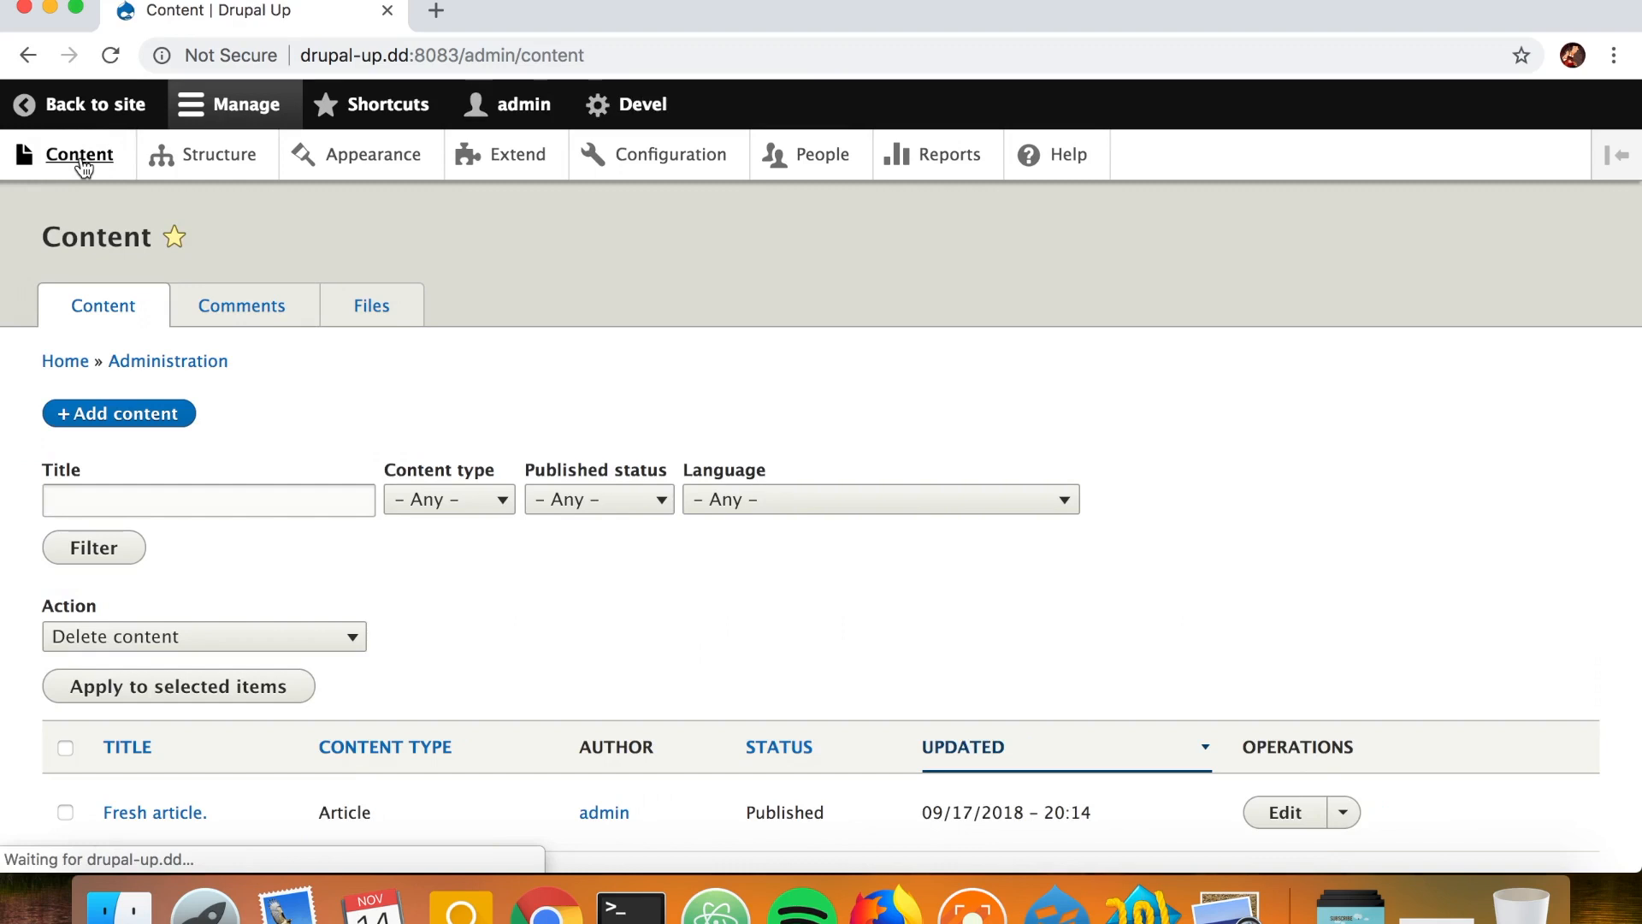
click(168, 413)
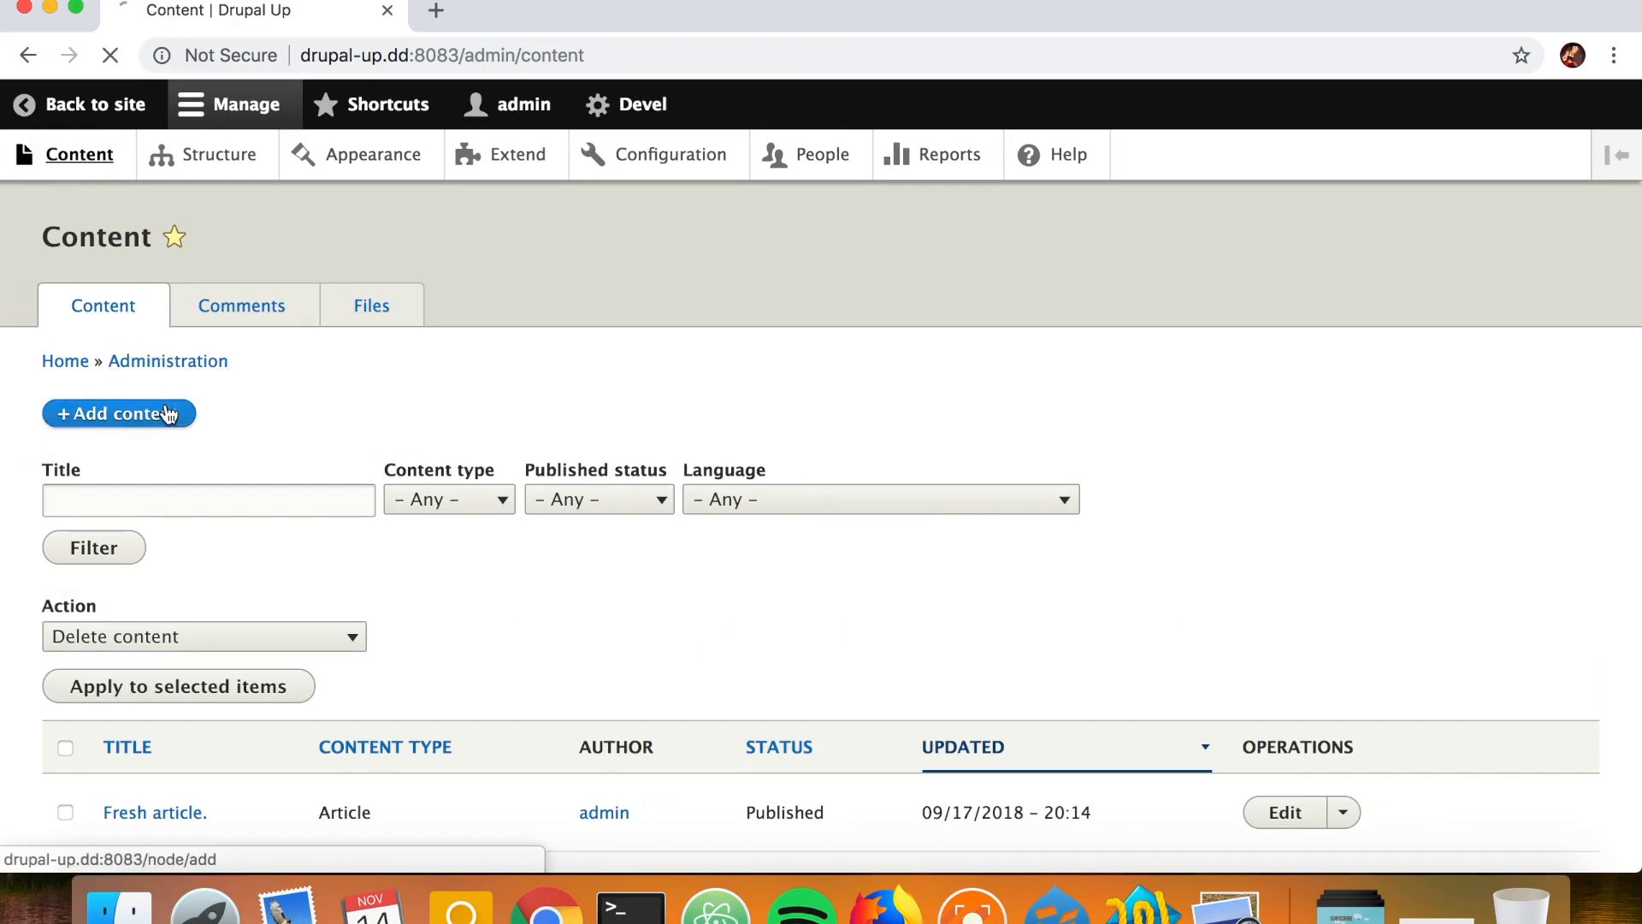
click(209, 354)
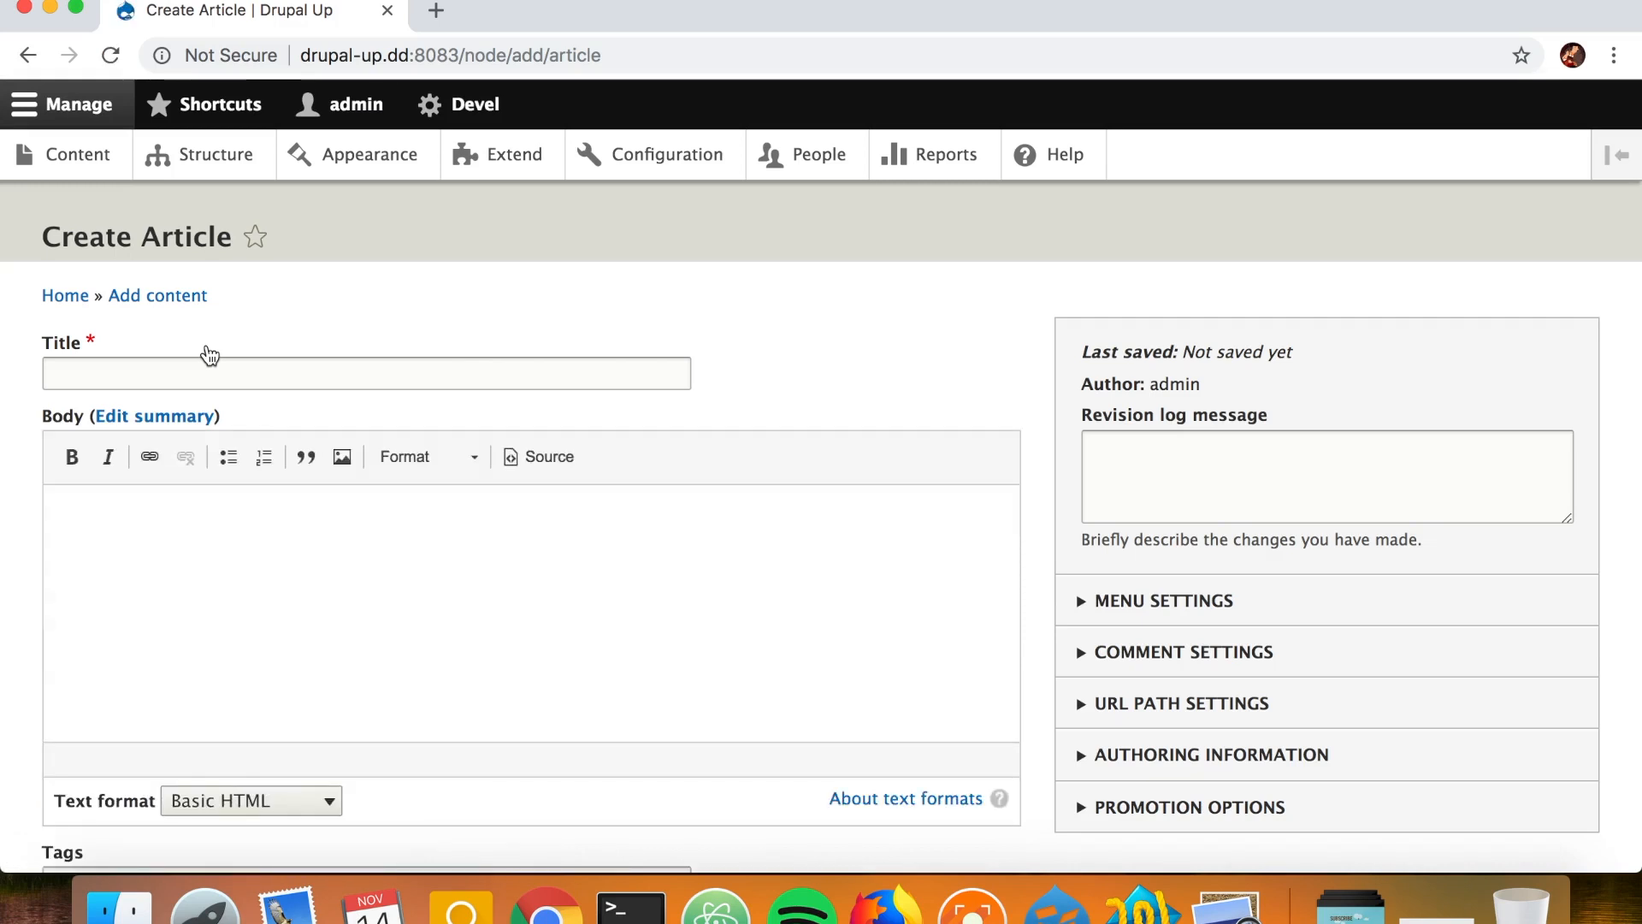
Step: Title the new article "Tigers are very beautiful."
click(217, 379)
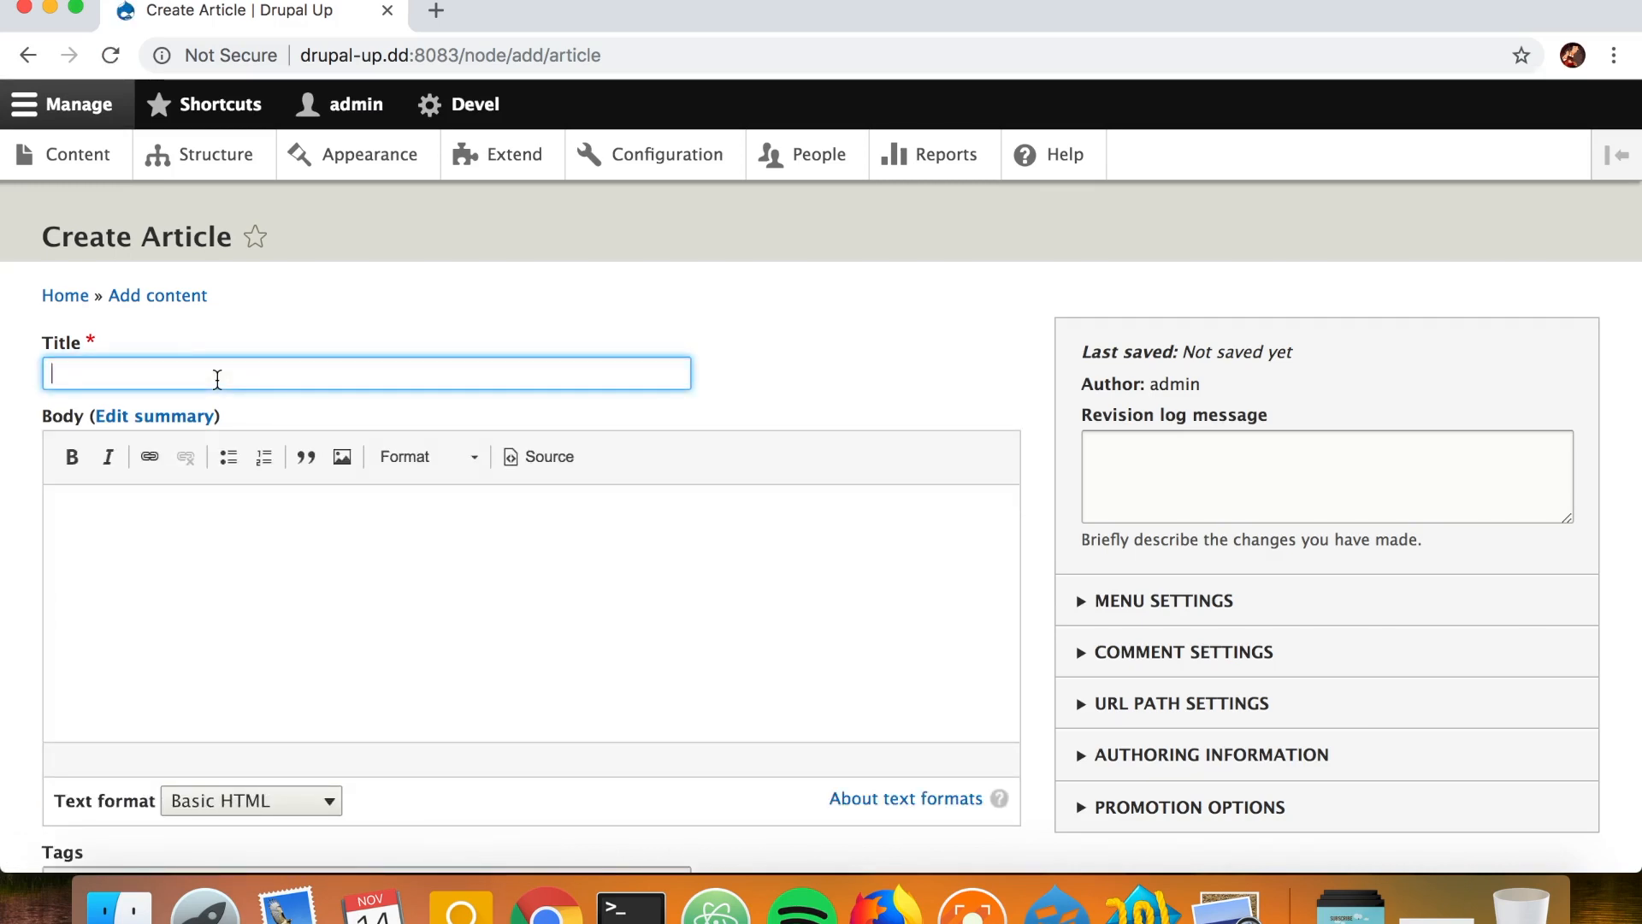
text(T)
text(ige)
key(BackSpace)
text(ers are very)
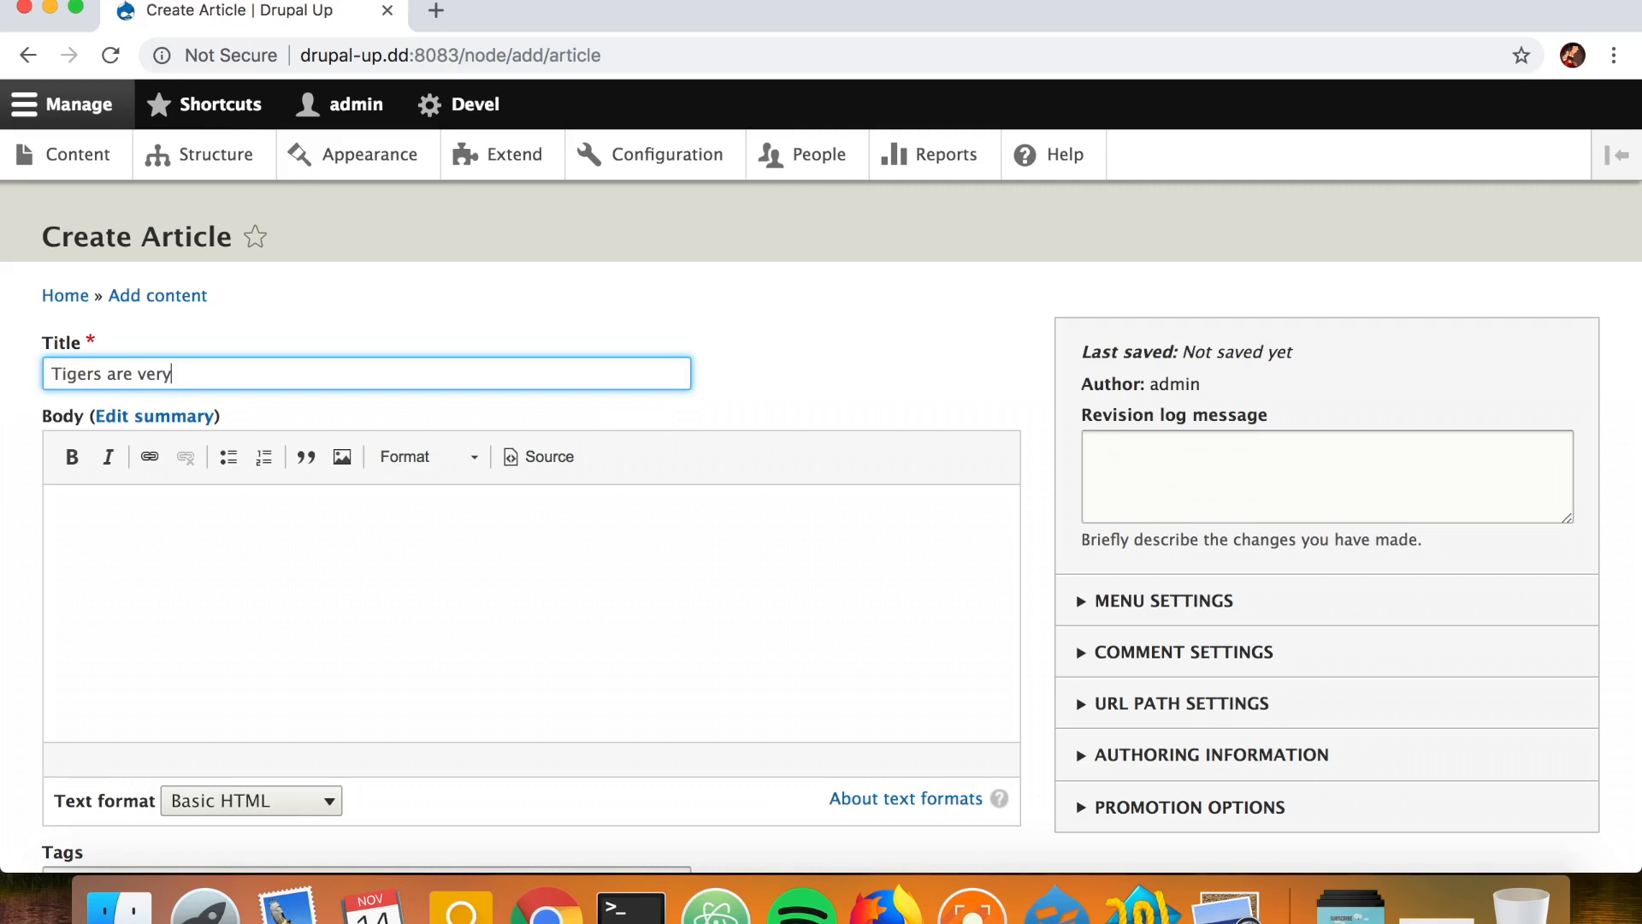
text( beautify)
key(BackSpace)
text(ul.)
Step: Upload animal-photography-animals-big-cats-39629.jpg from the Desktop as the article's image, checking its preview and dimensions before opening it
click(257, 608)
scroll(291, 615, down, 3)
scroll(292, 617, down, 2)
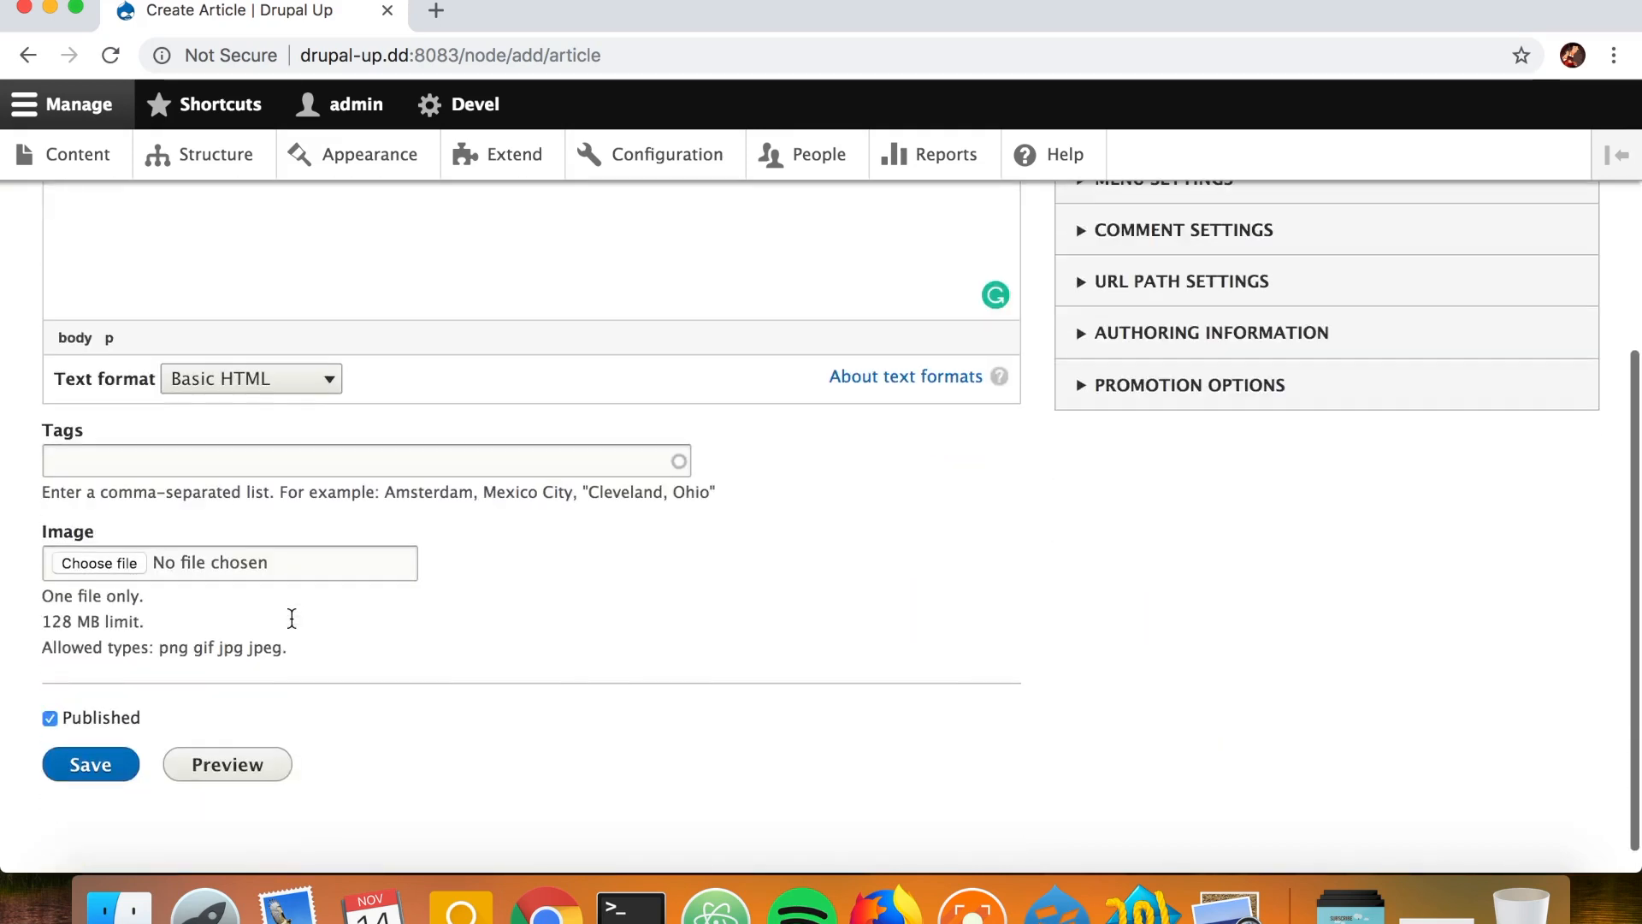
click(100, 564)
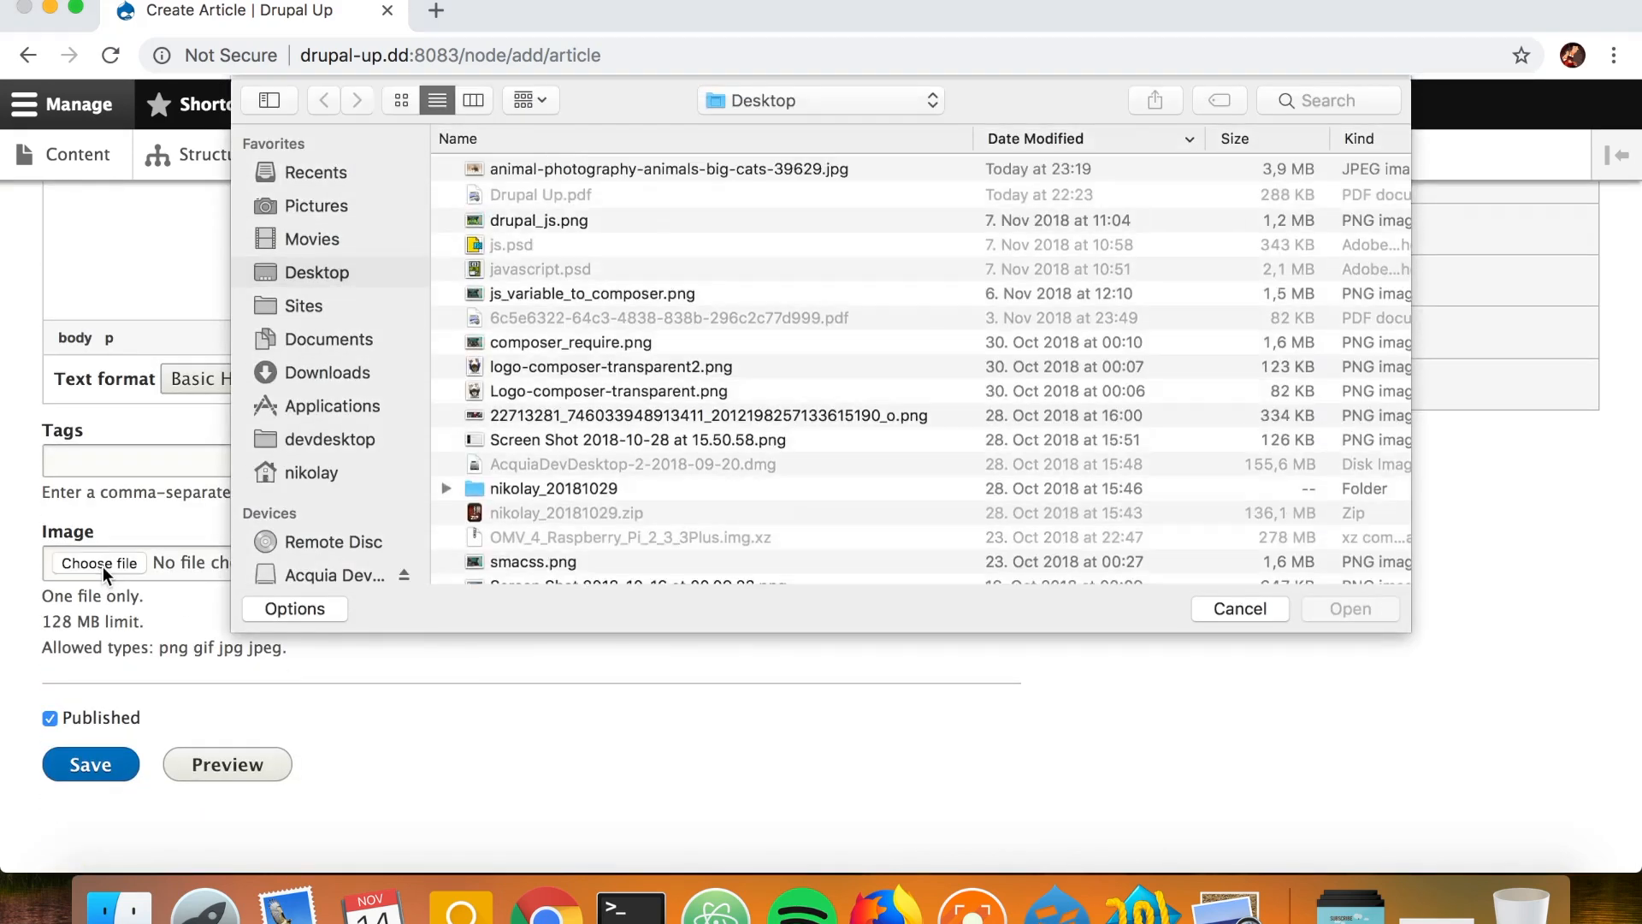
click(508, 171)
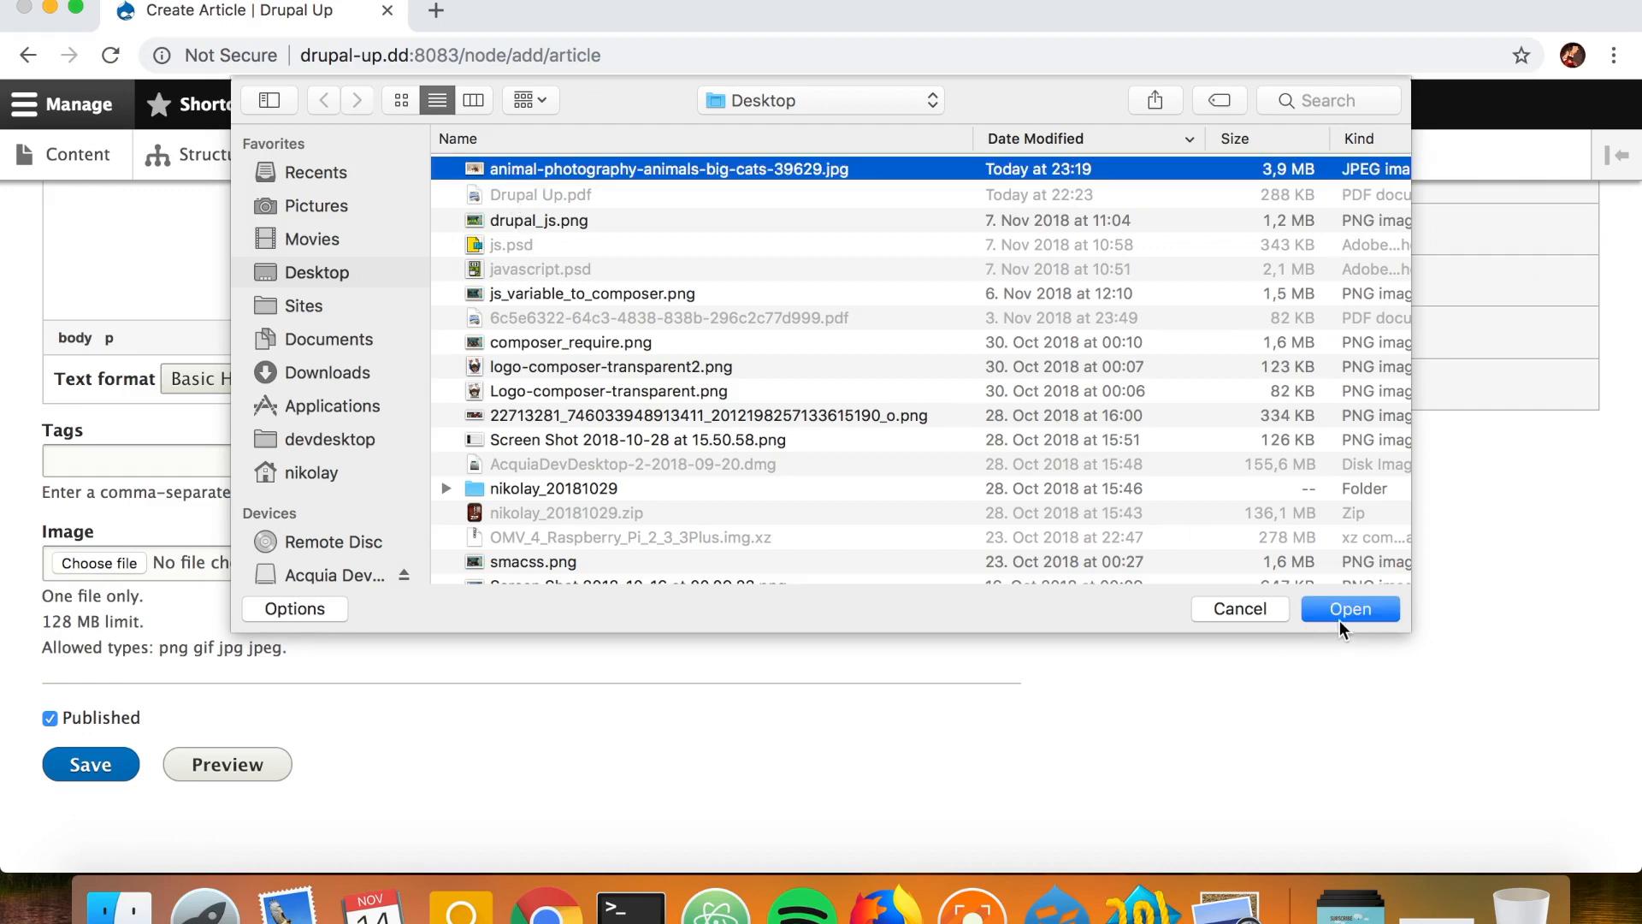
click(476, 101)
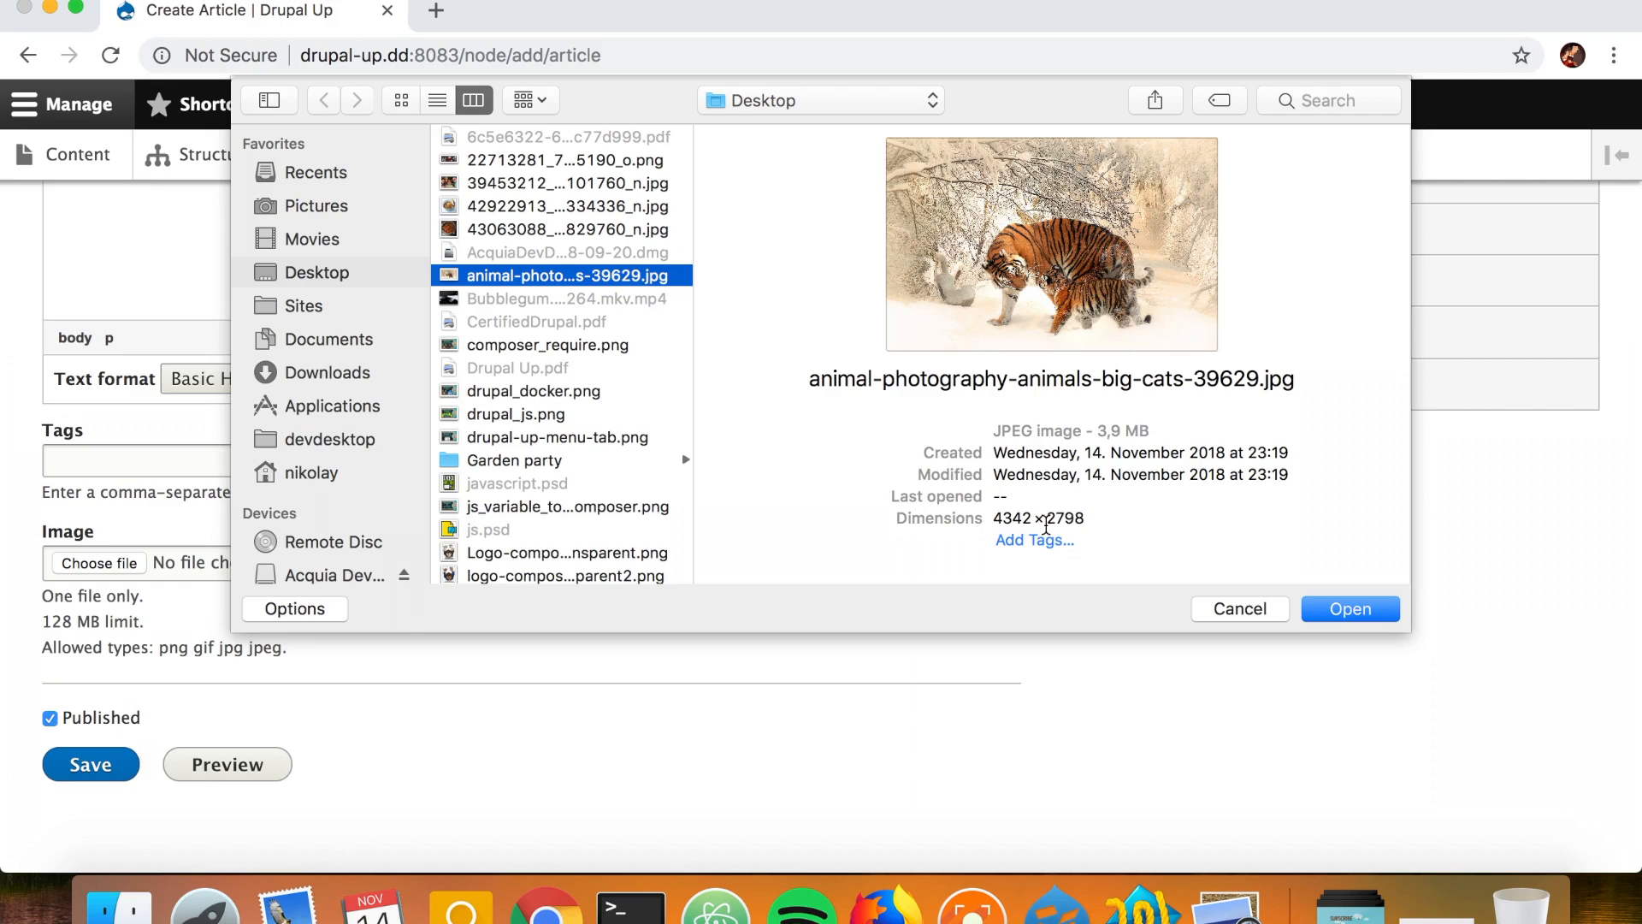
click(1345, 608)
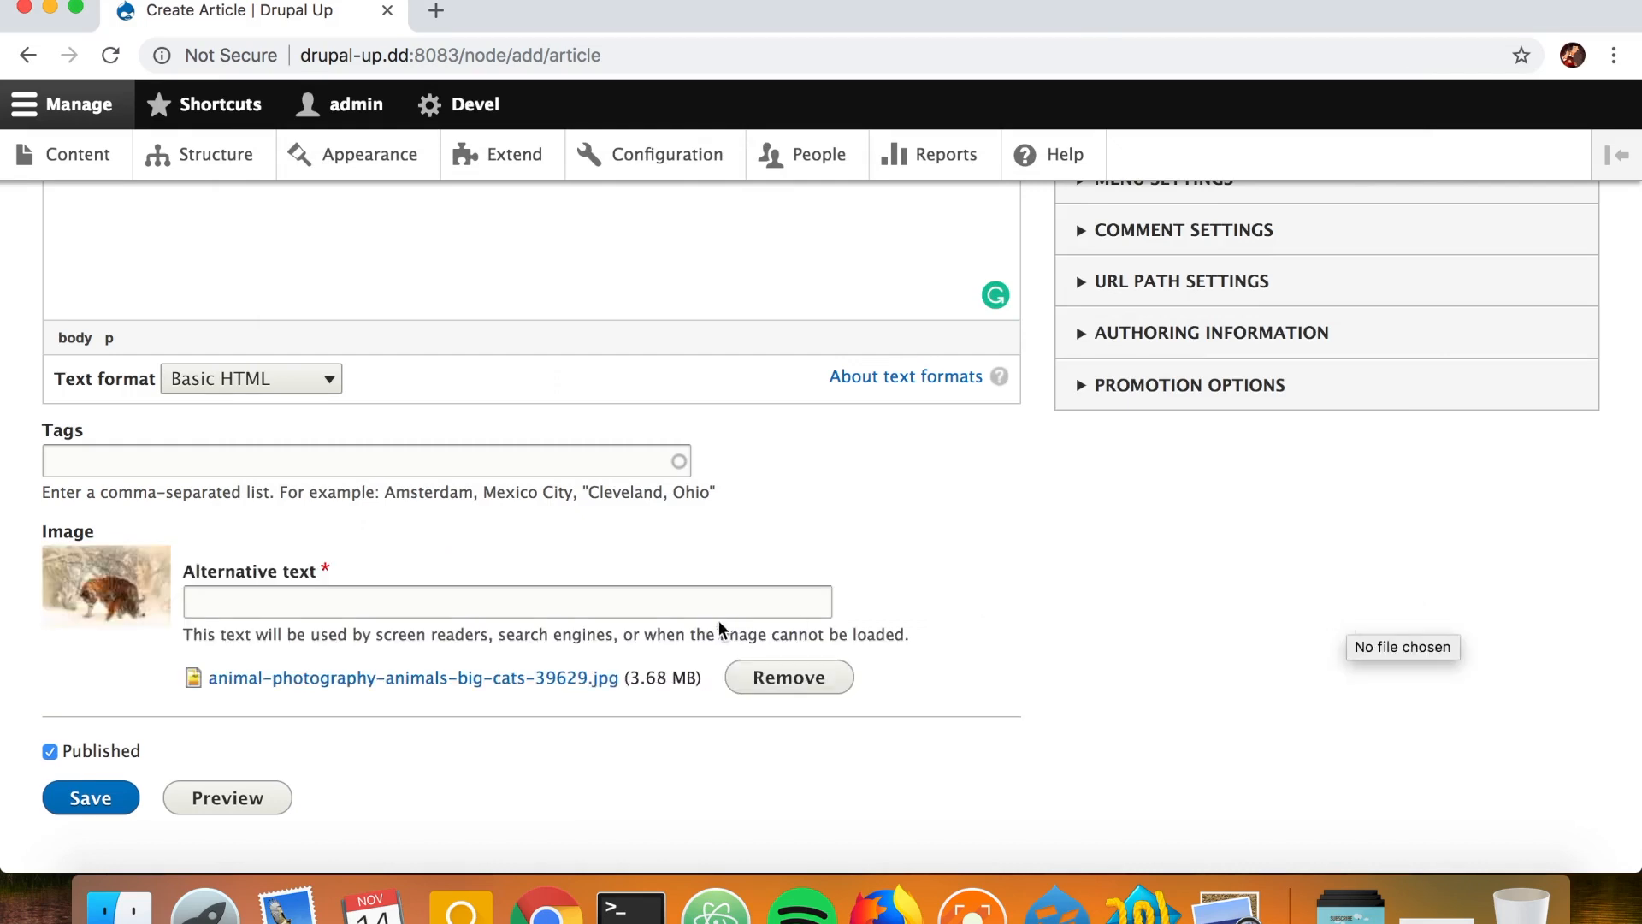
Step: Set the image's alternative text to "Tigers", save the article and view the image on the published page
click(700, 600)
text(Tigers)
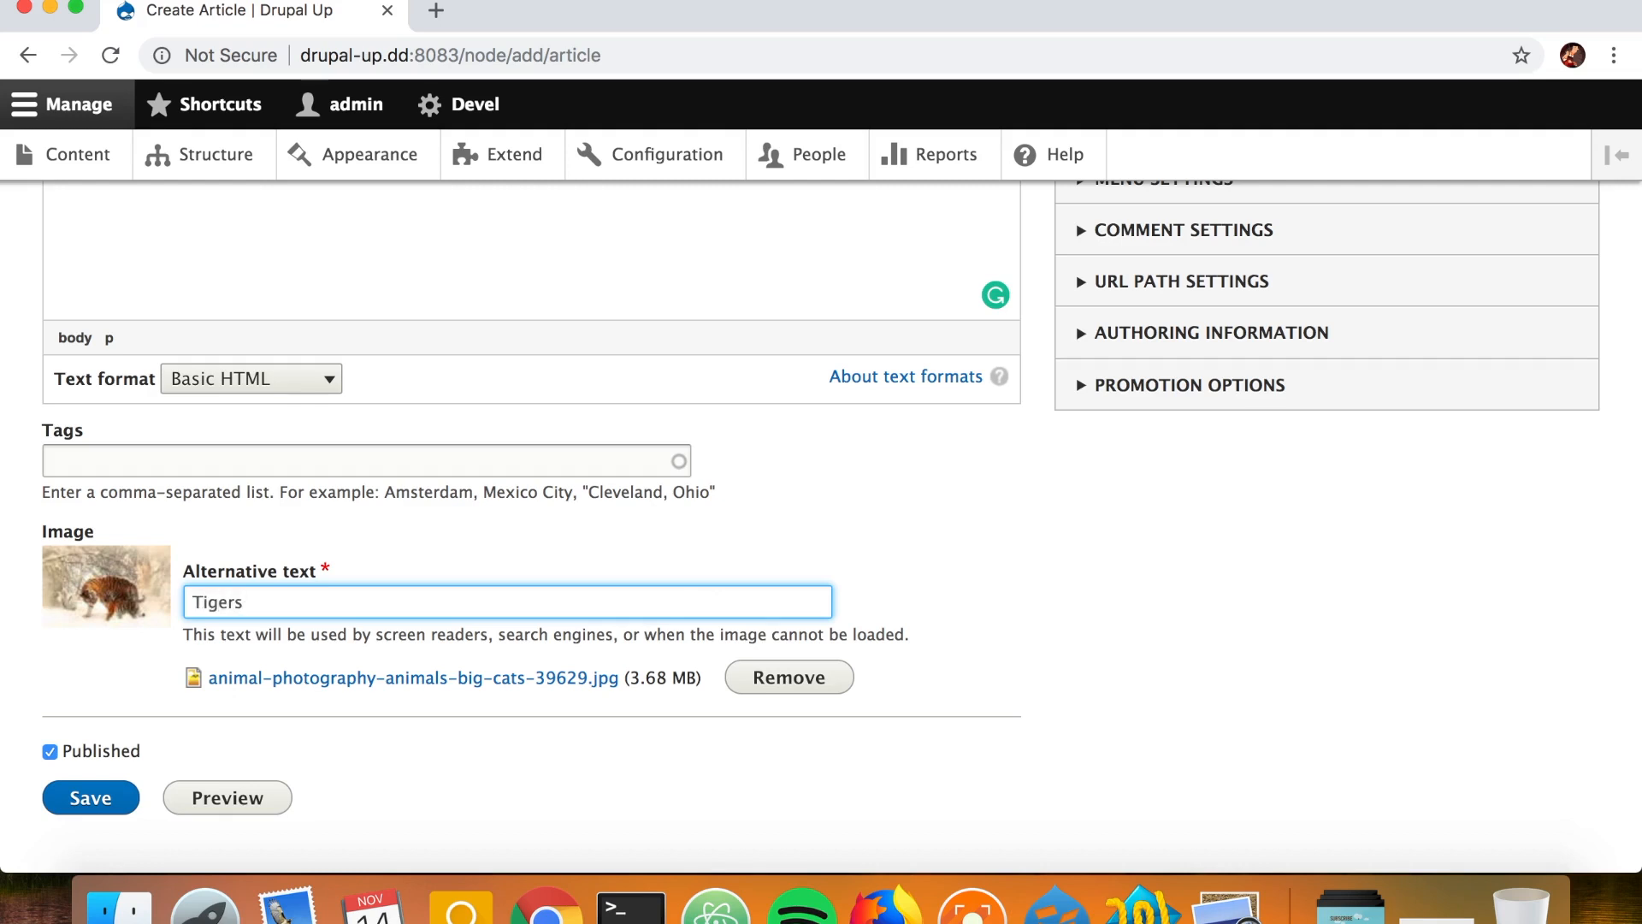
click(103, 804)
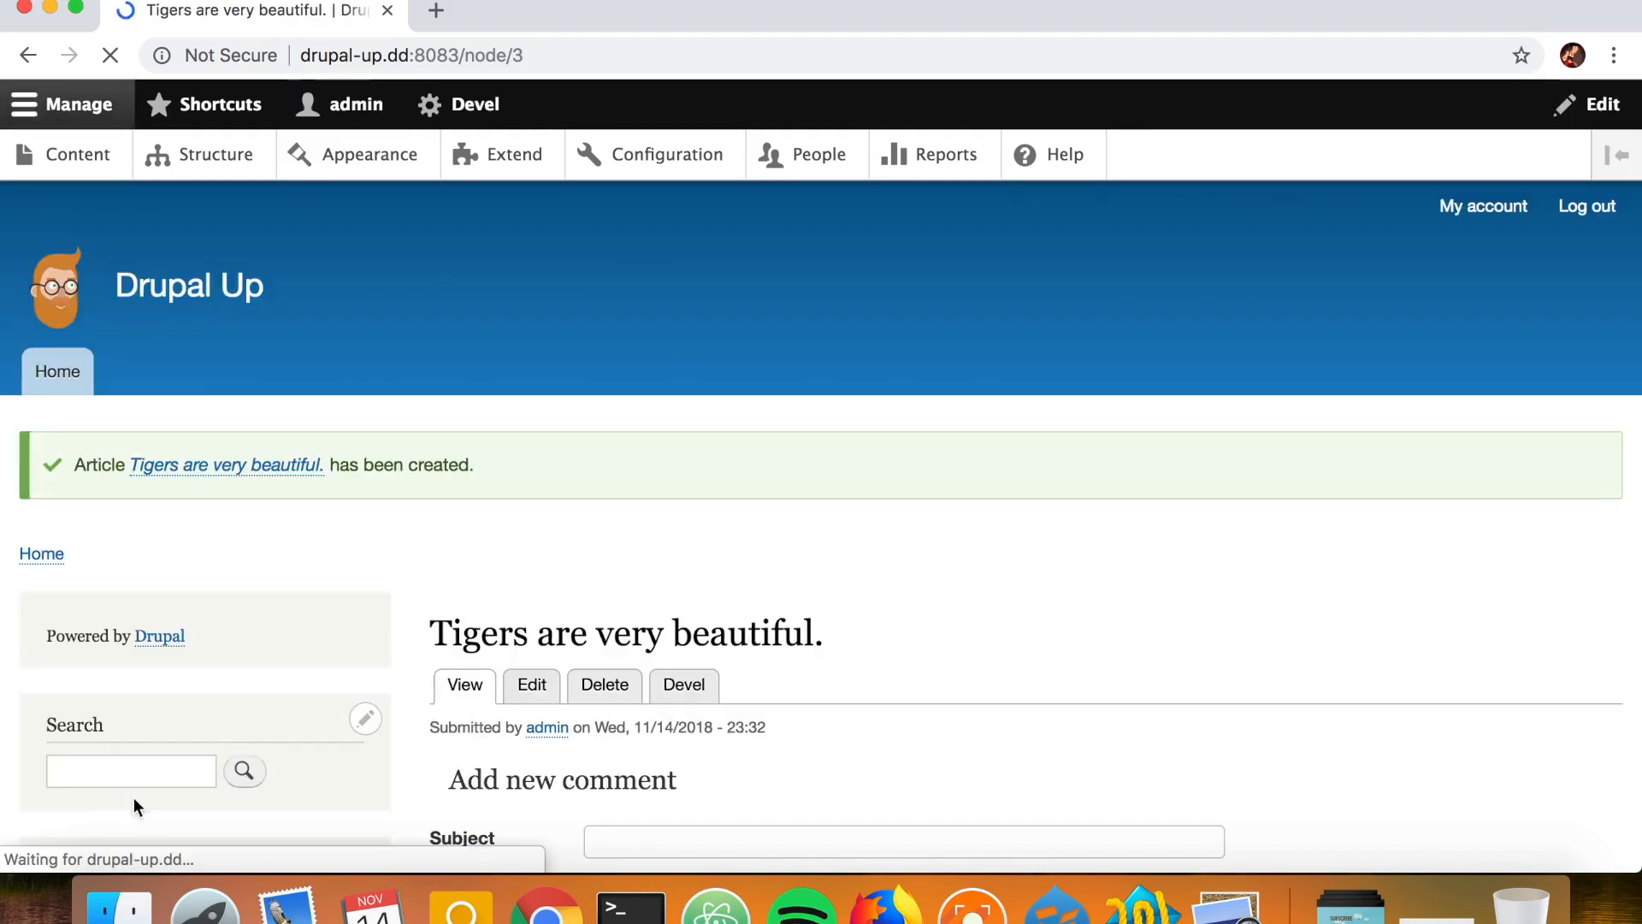
scroll(834, 520, down, 9)
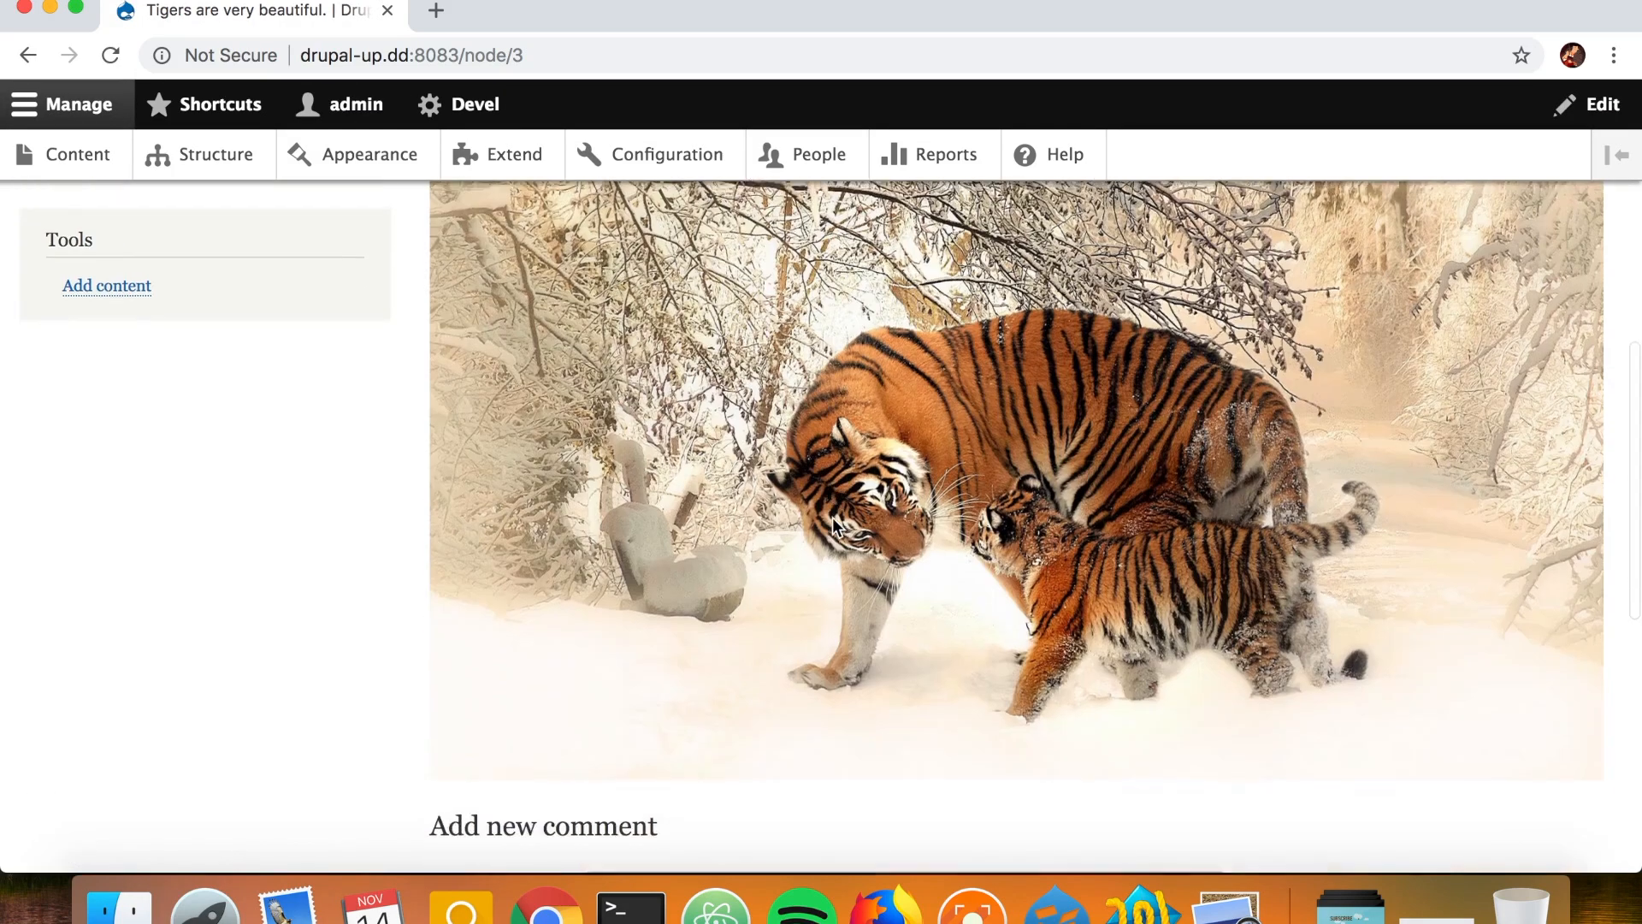
Step: Inspect the tiger image's markup in the developer tools and select its enclosing picture element
scroll(833, 516, up, 4)
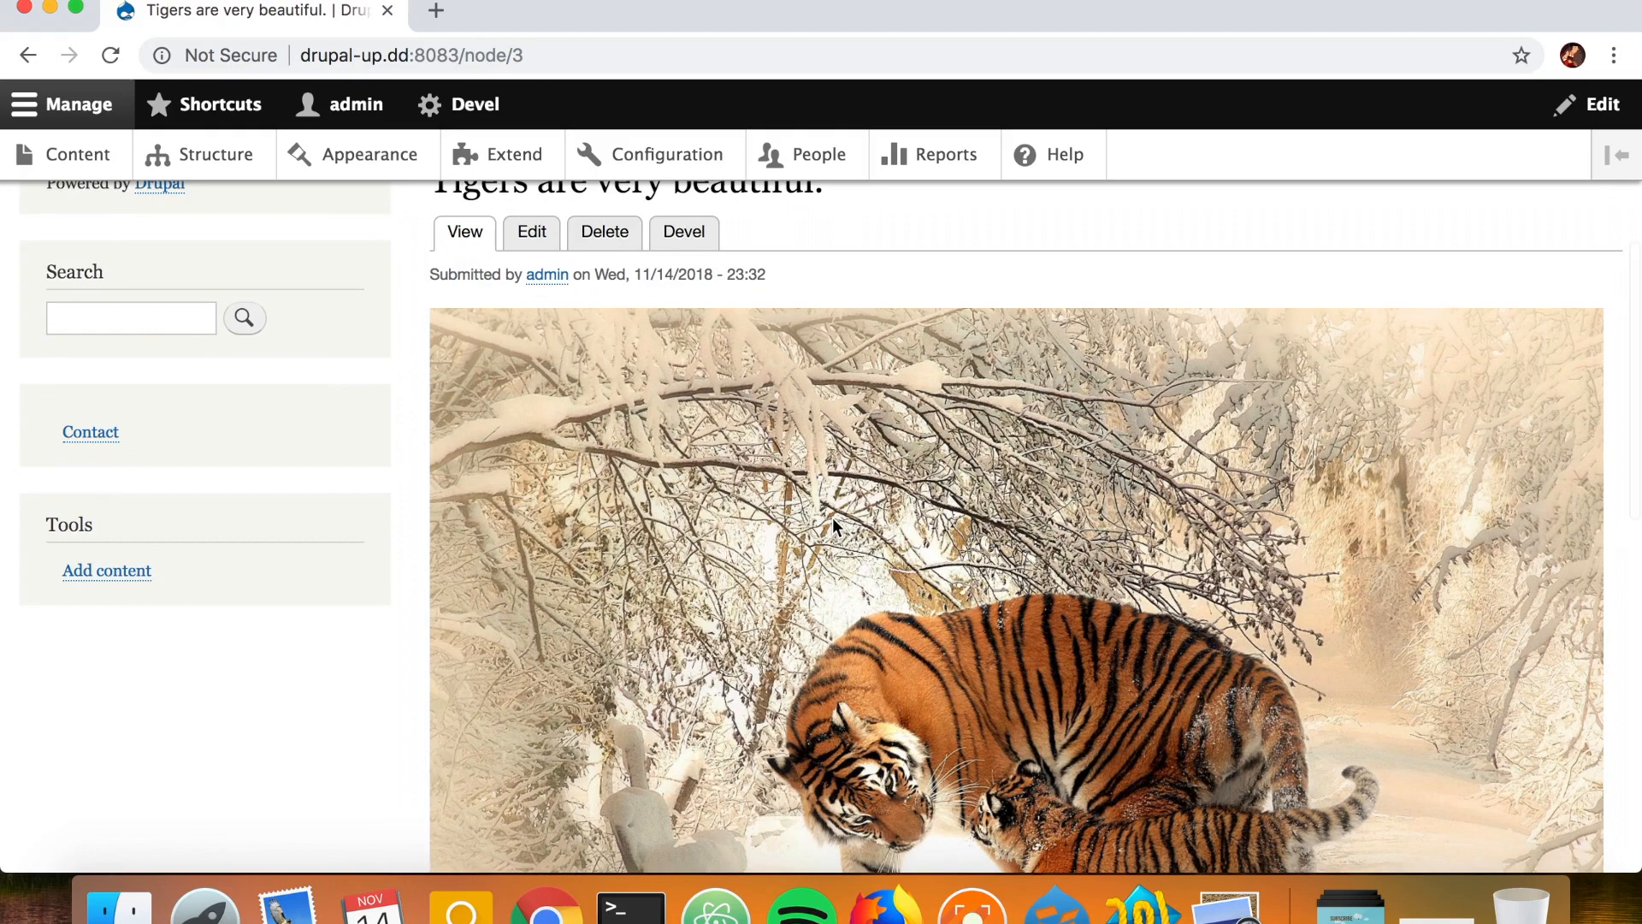
right_click(834, 522)
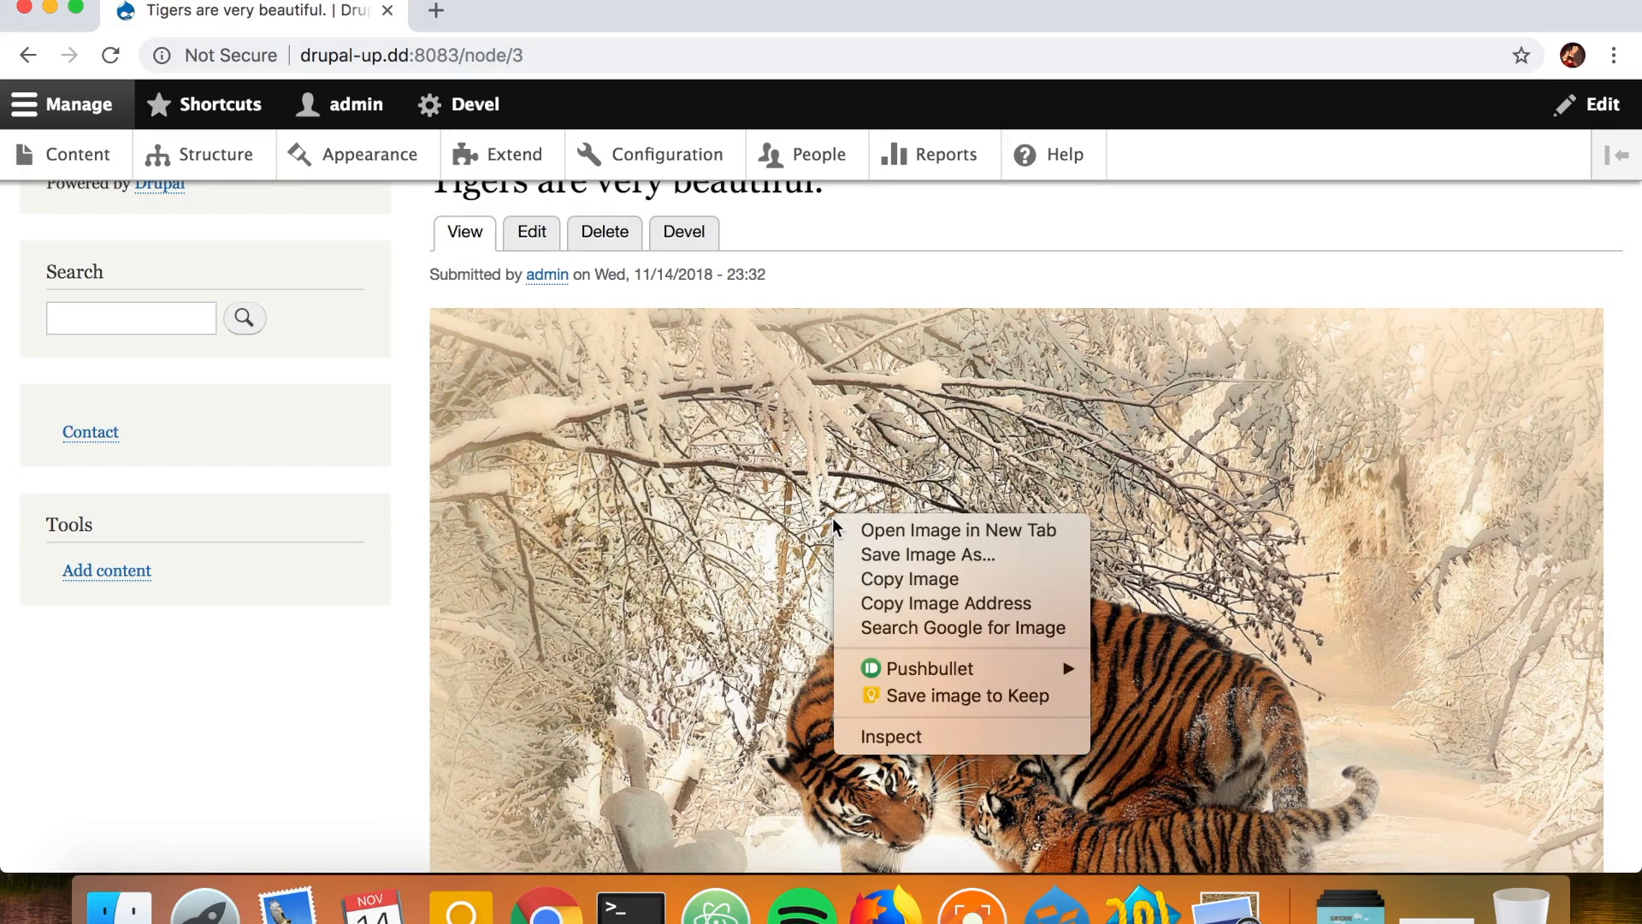
click(890, 734)
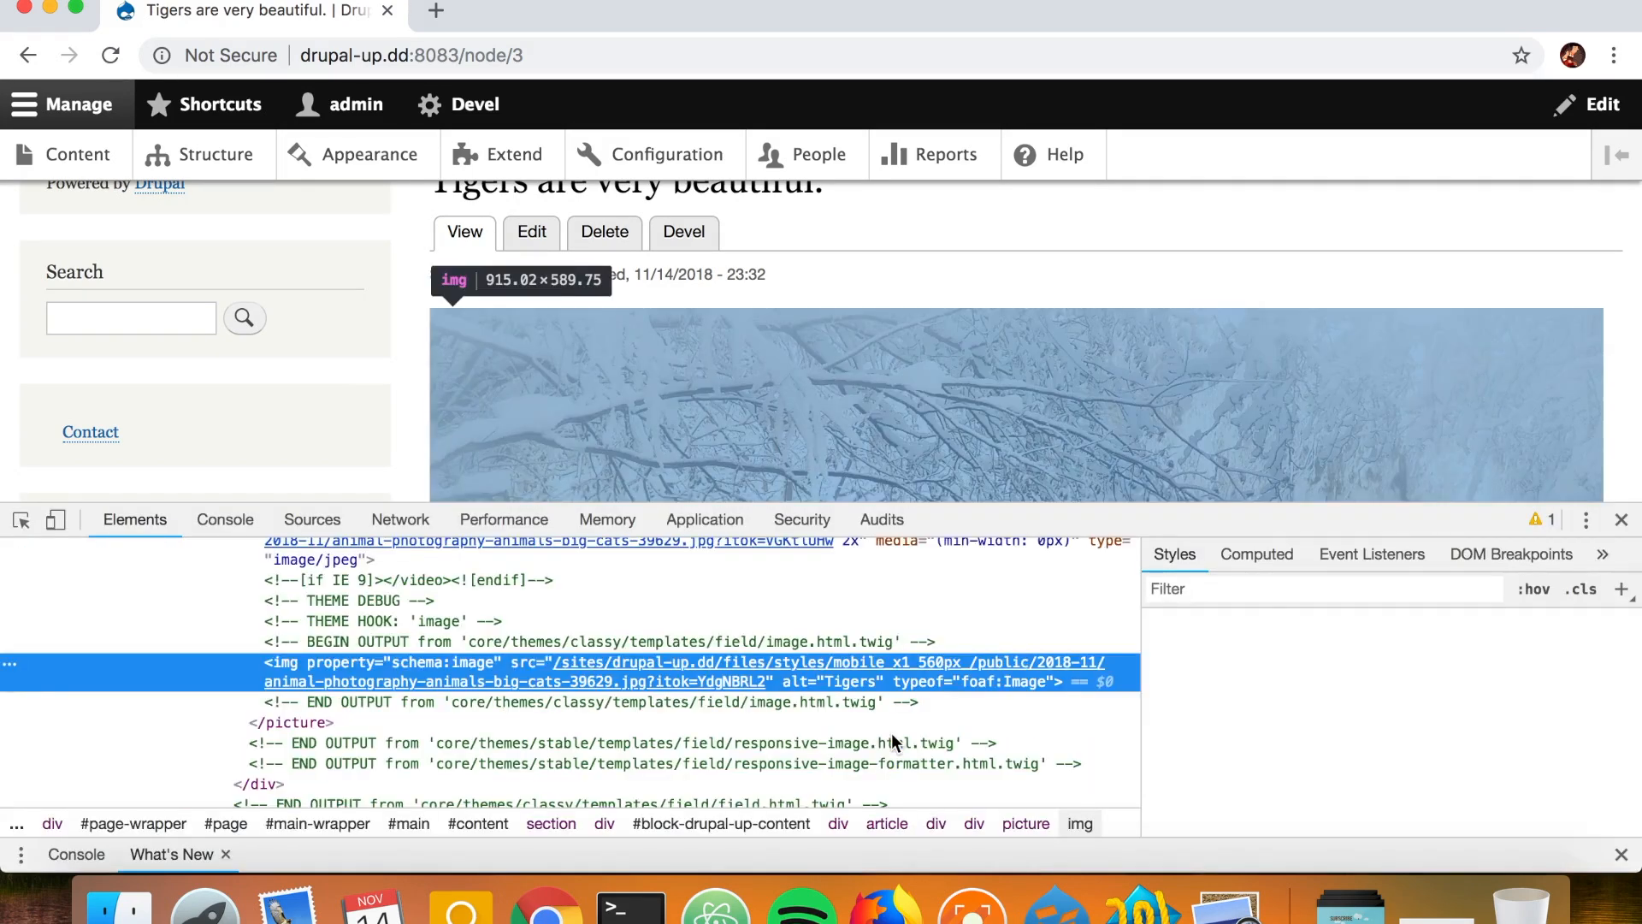
scroll(519, 694, up, 3)
scroll(517, 692, up, 4)
click(301, 644)
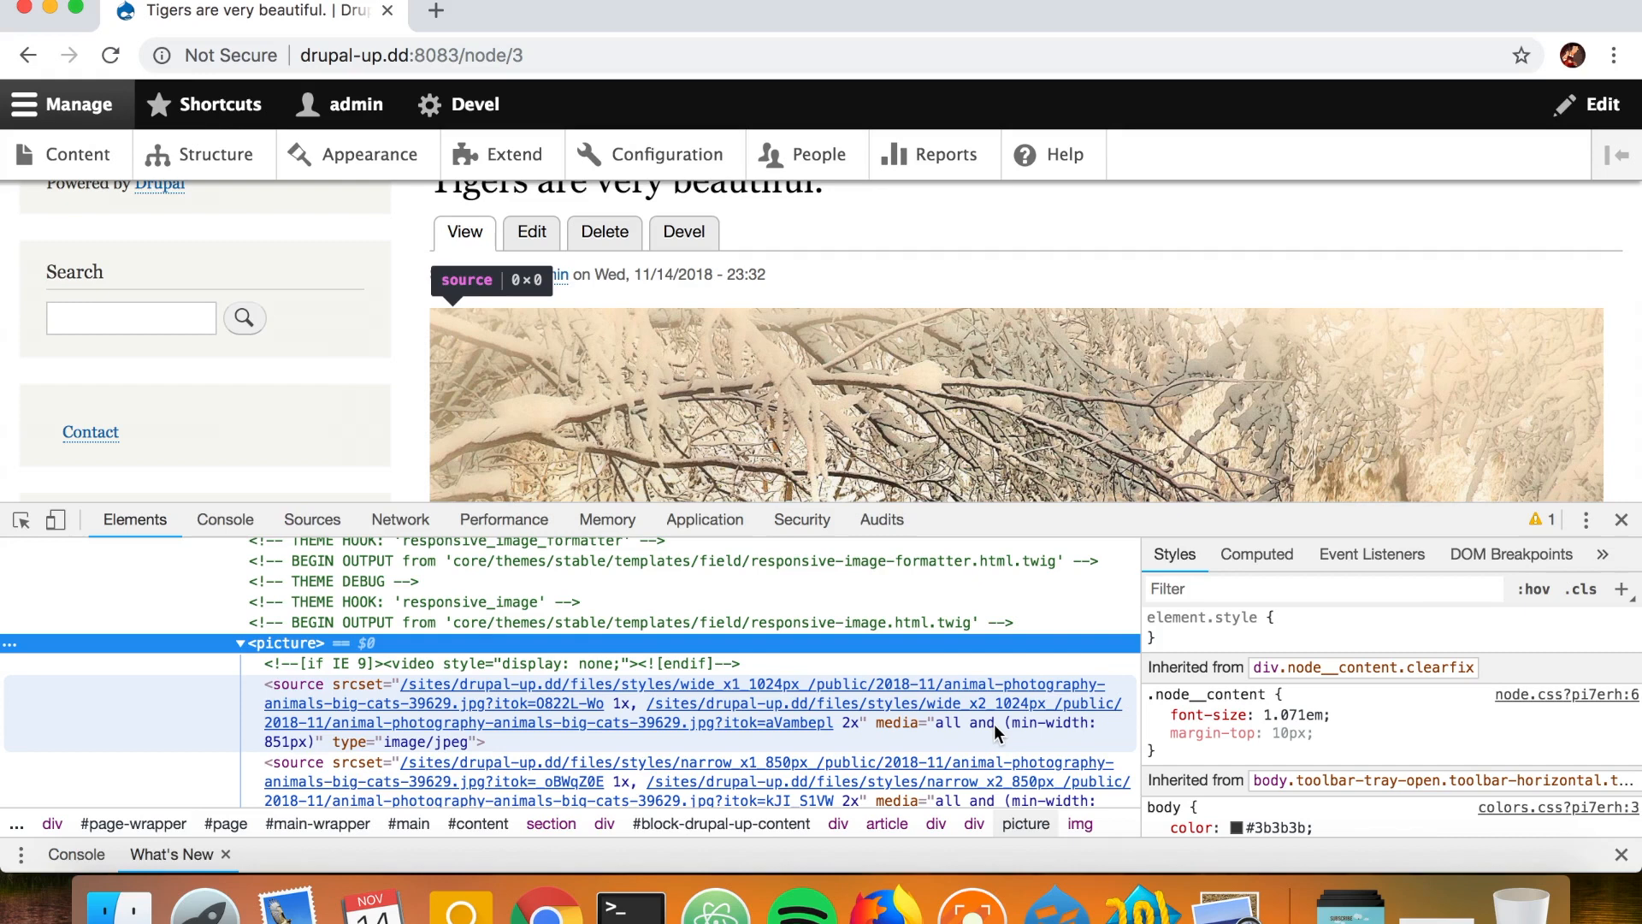
Step: Examine the wide, narrow and mobile source entries and the fallback img inside the picture element, selecting the wide source
scroll(994, 723, down, 4)
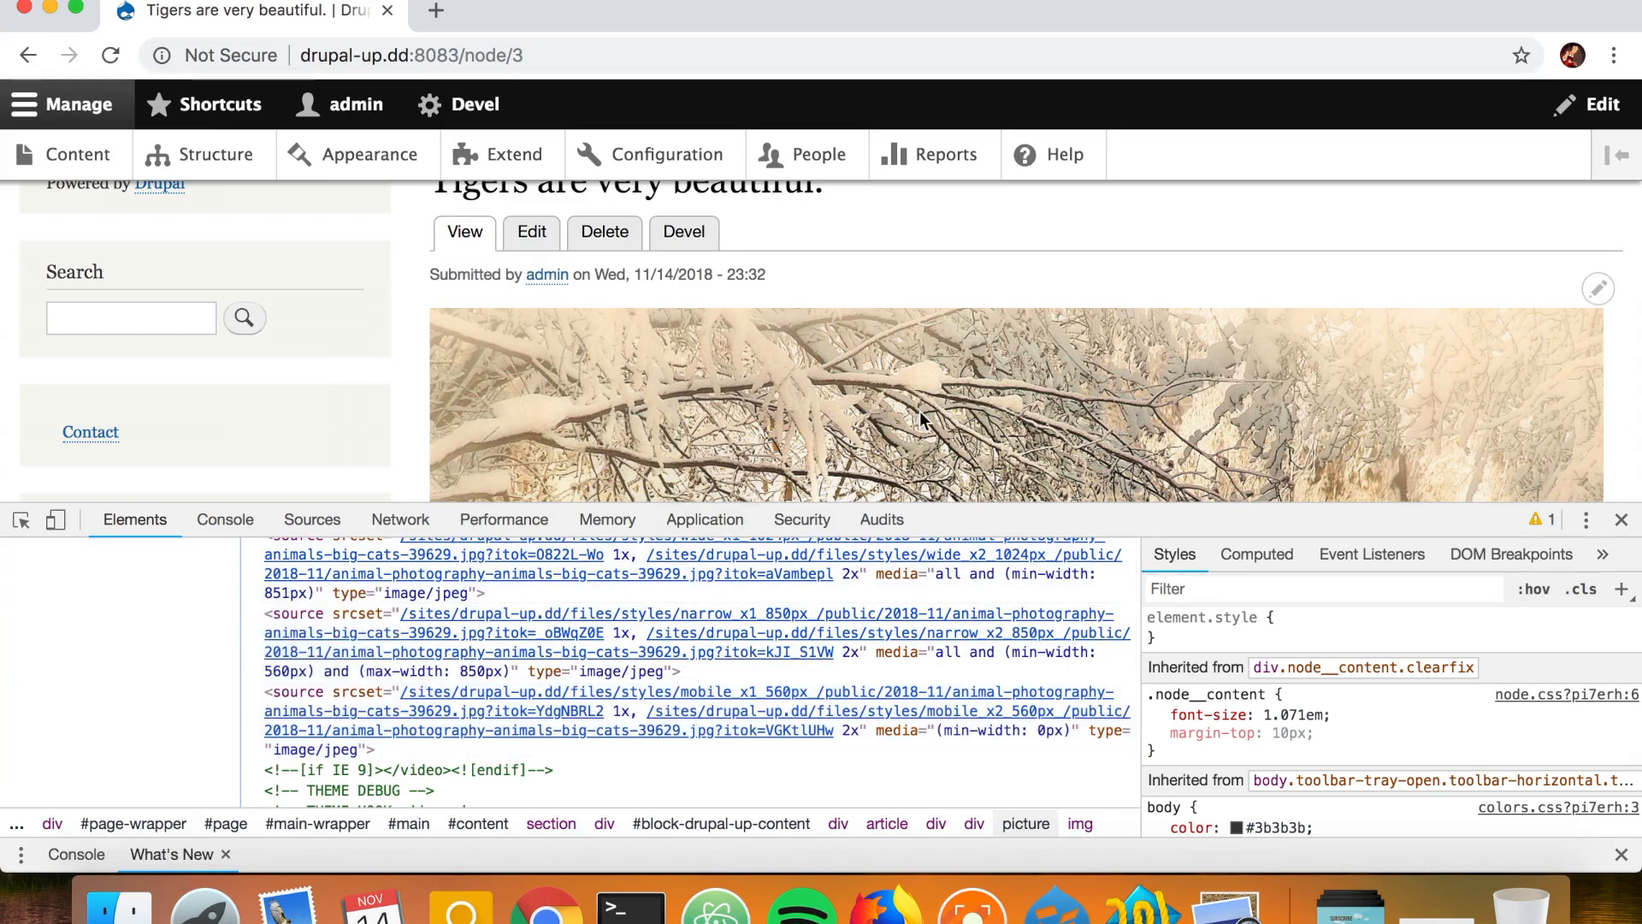
scroll(922, 419, down, 5)
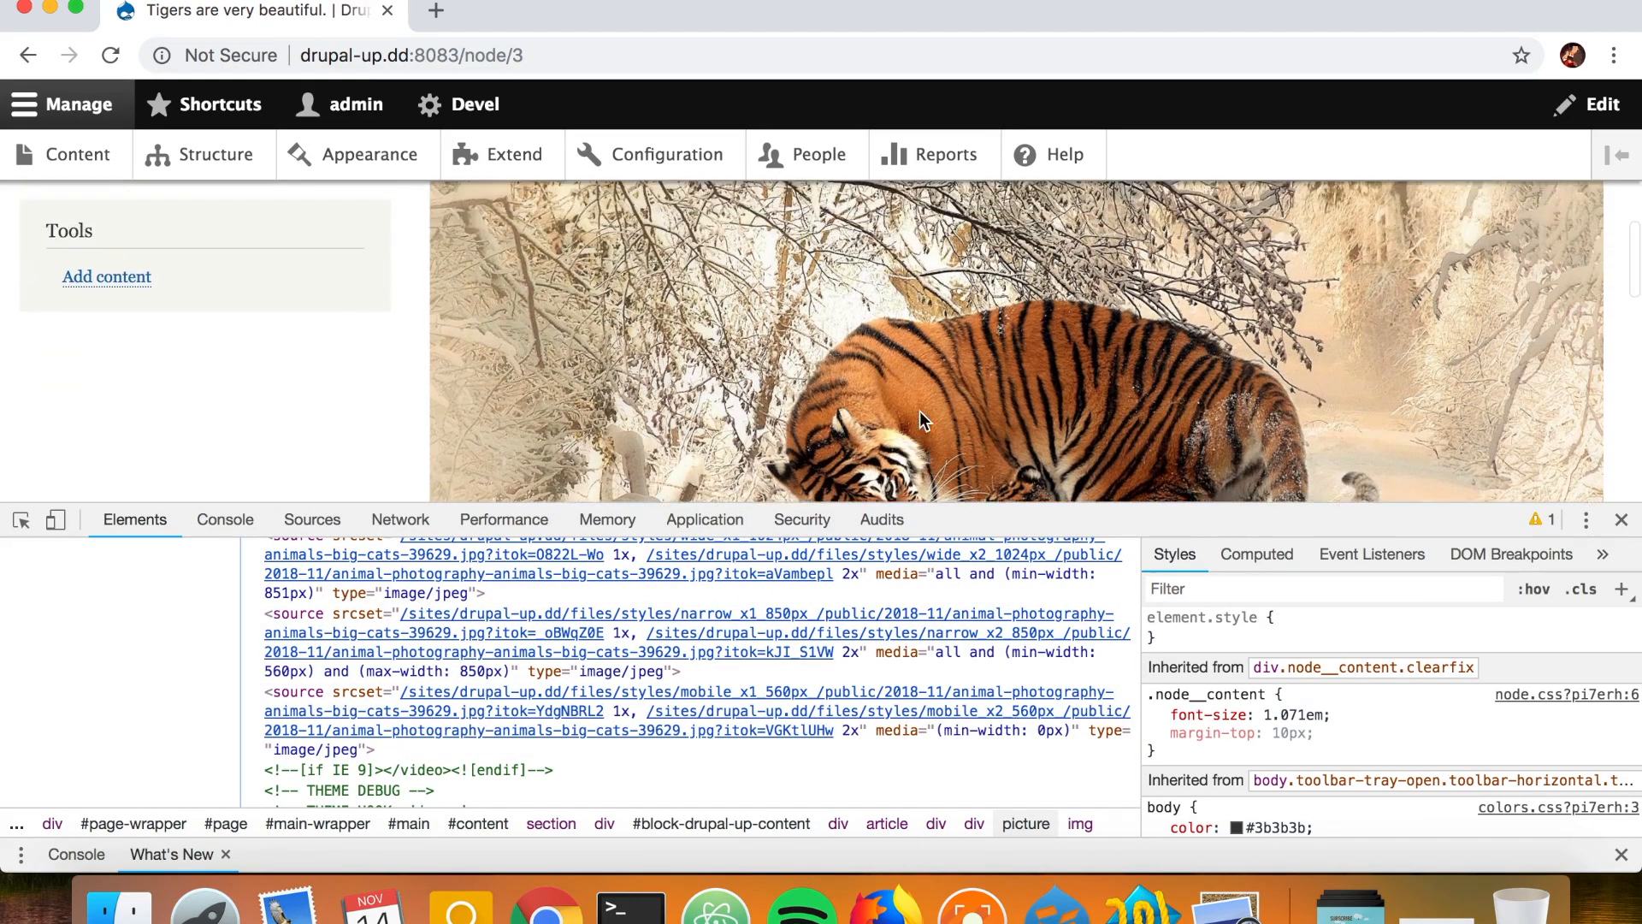
scroll(920, 420, up, 3)
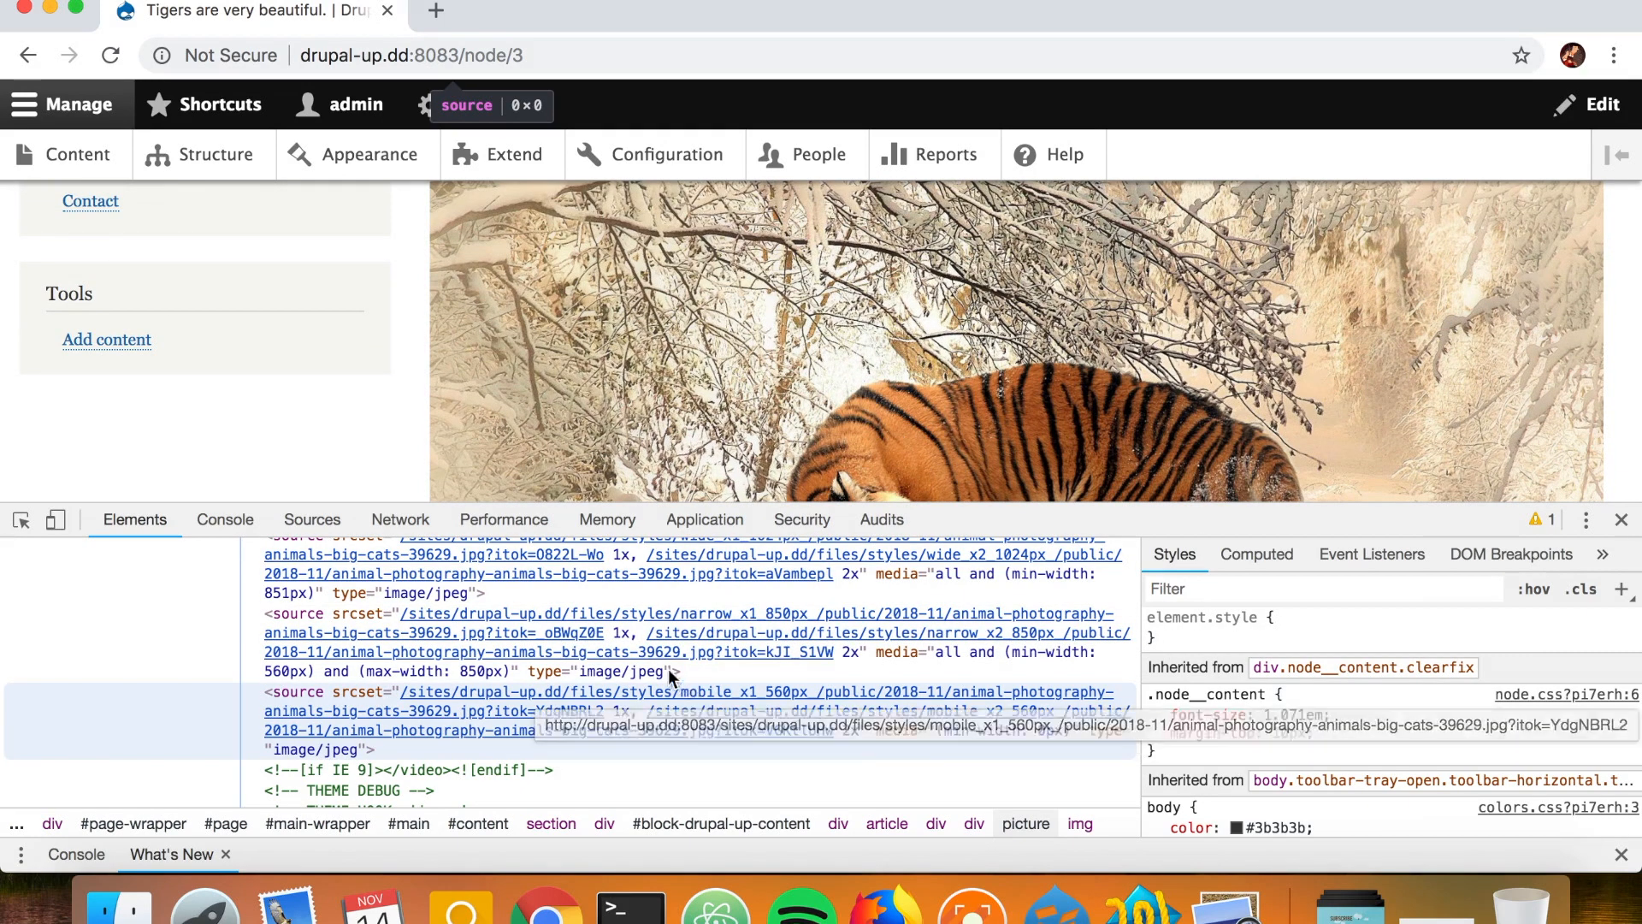
scroll(638, 629, up, 2)
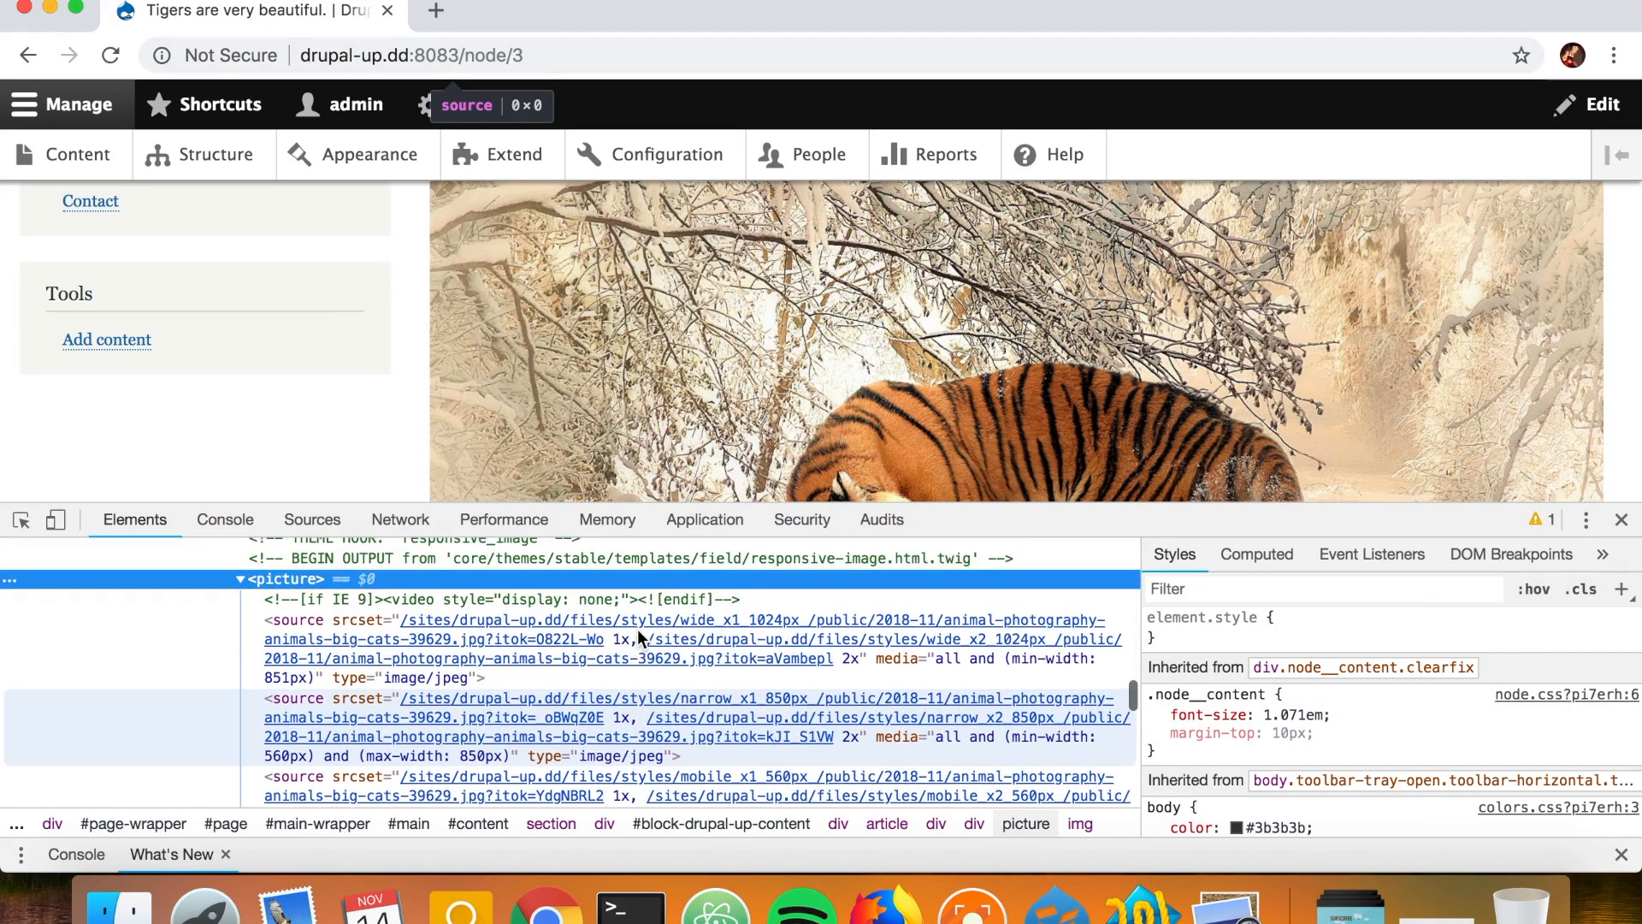
click(638, 628)
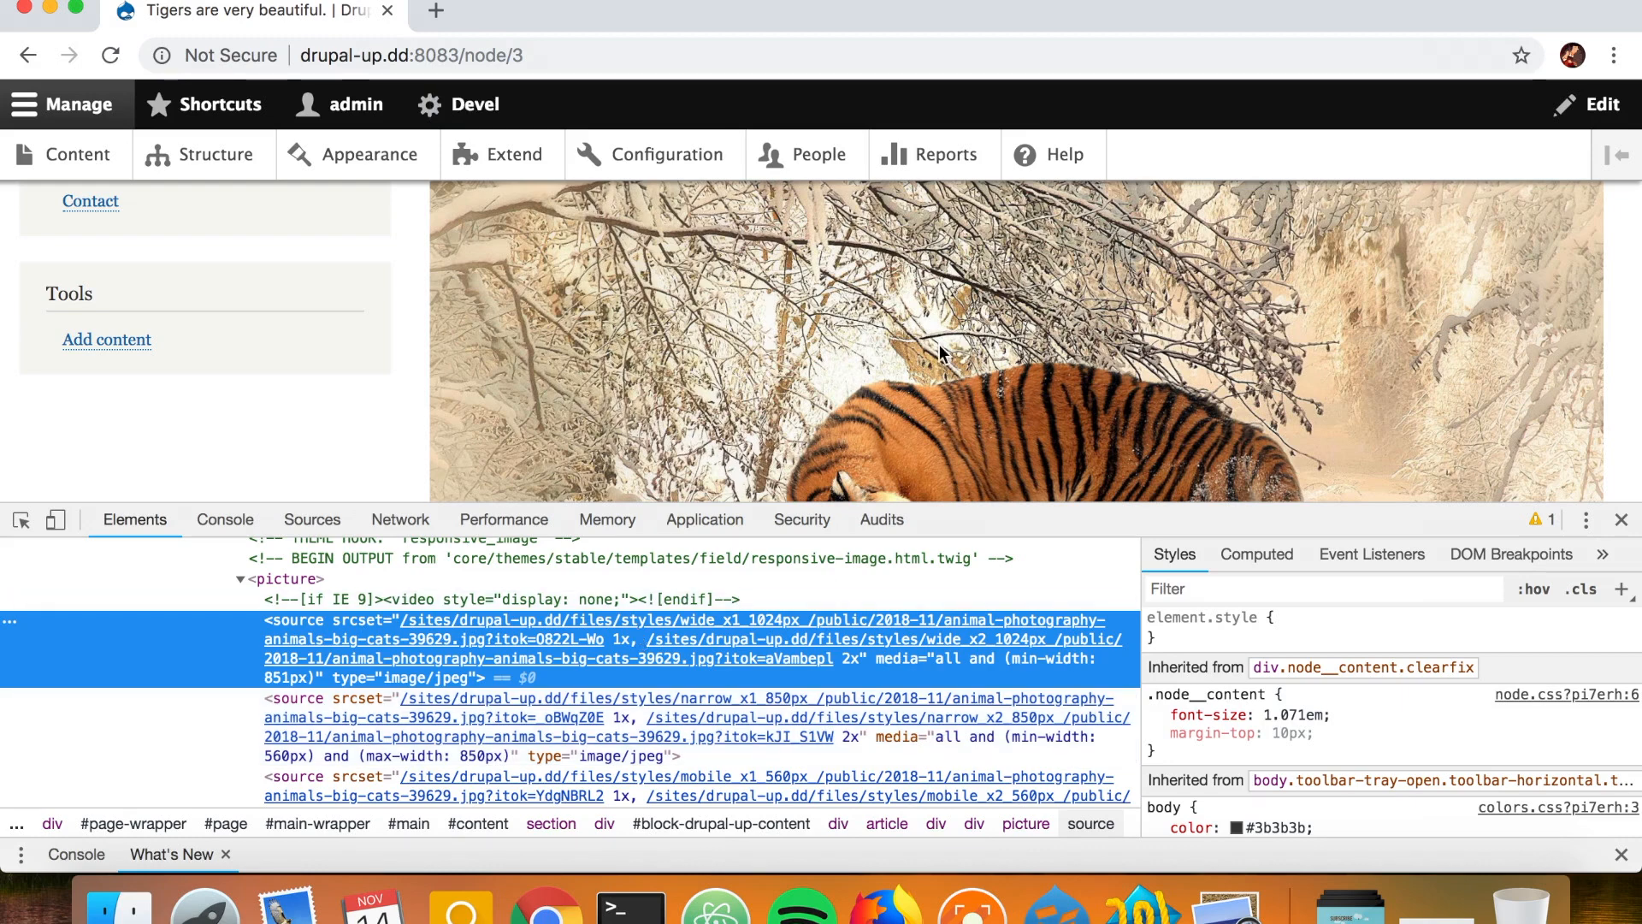
scroll(567, 703, down, 5)
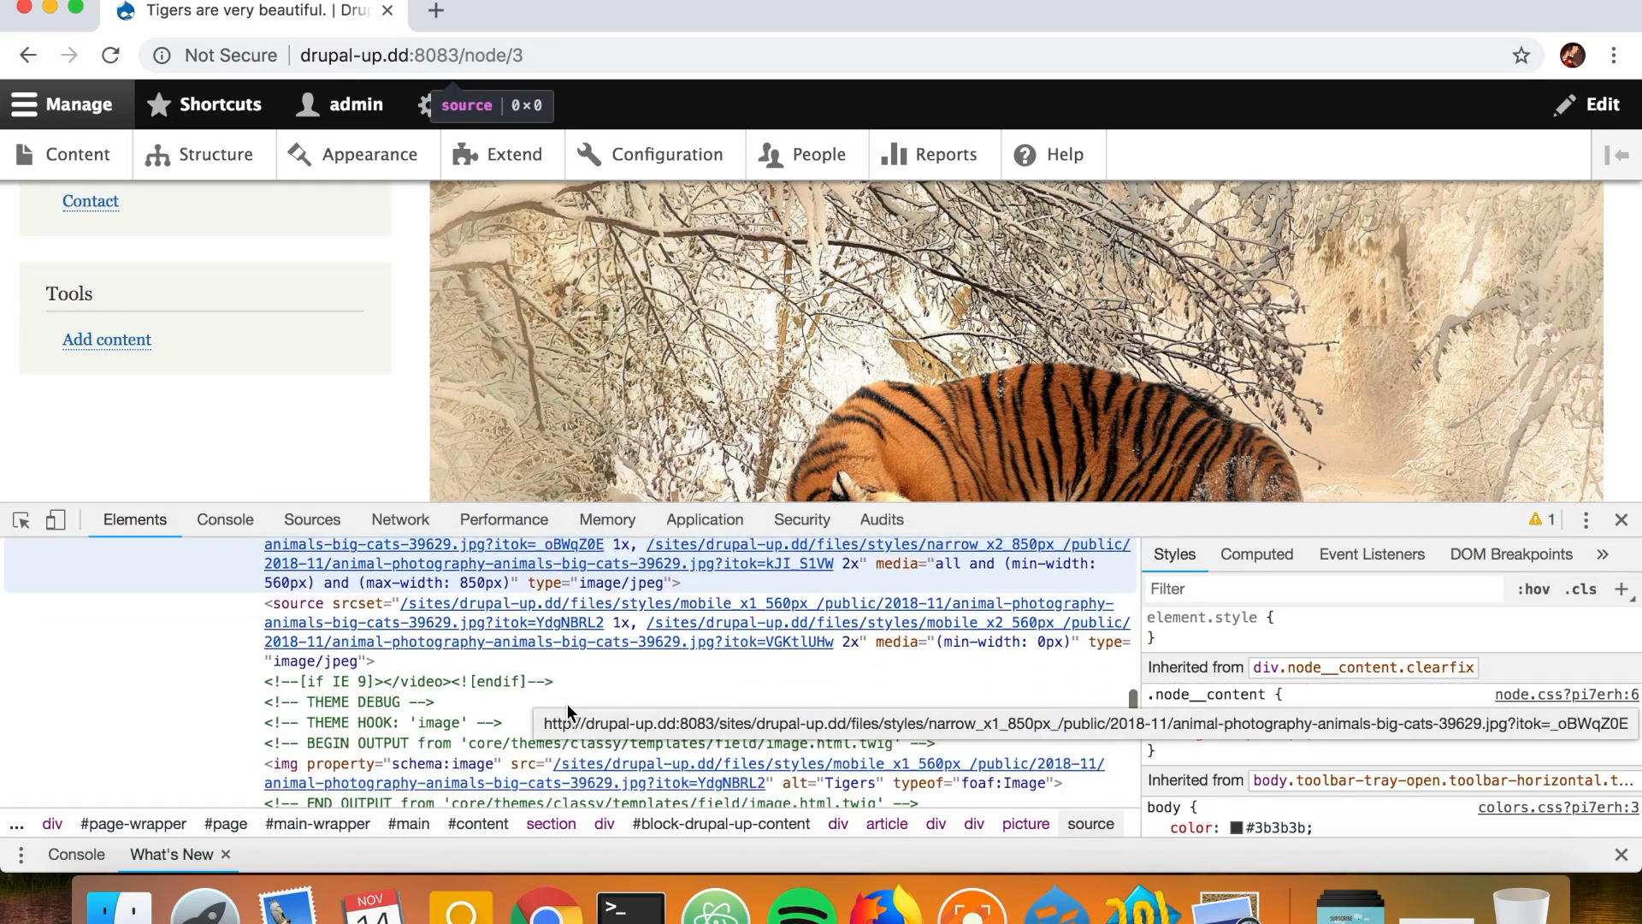
mouse_move(426, 685)
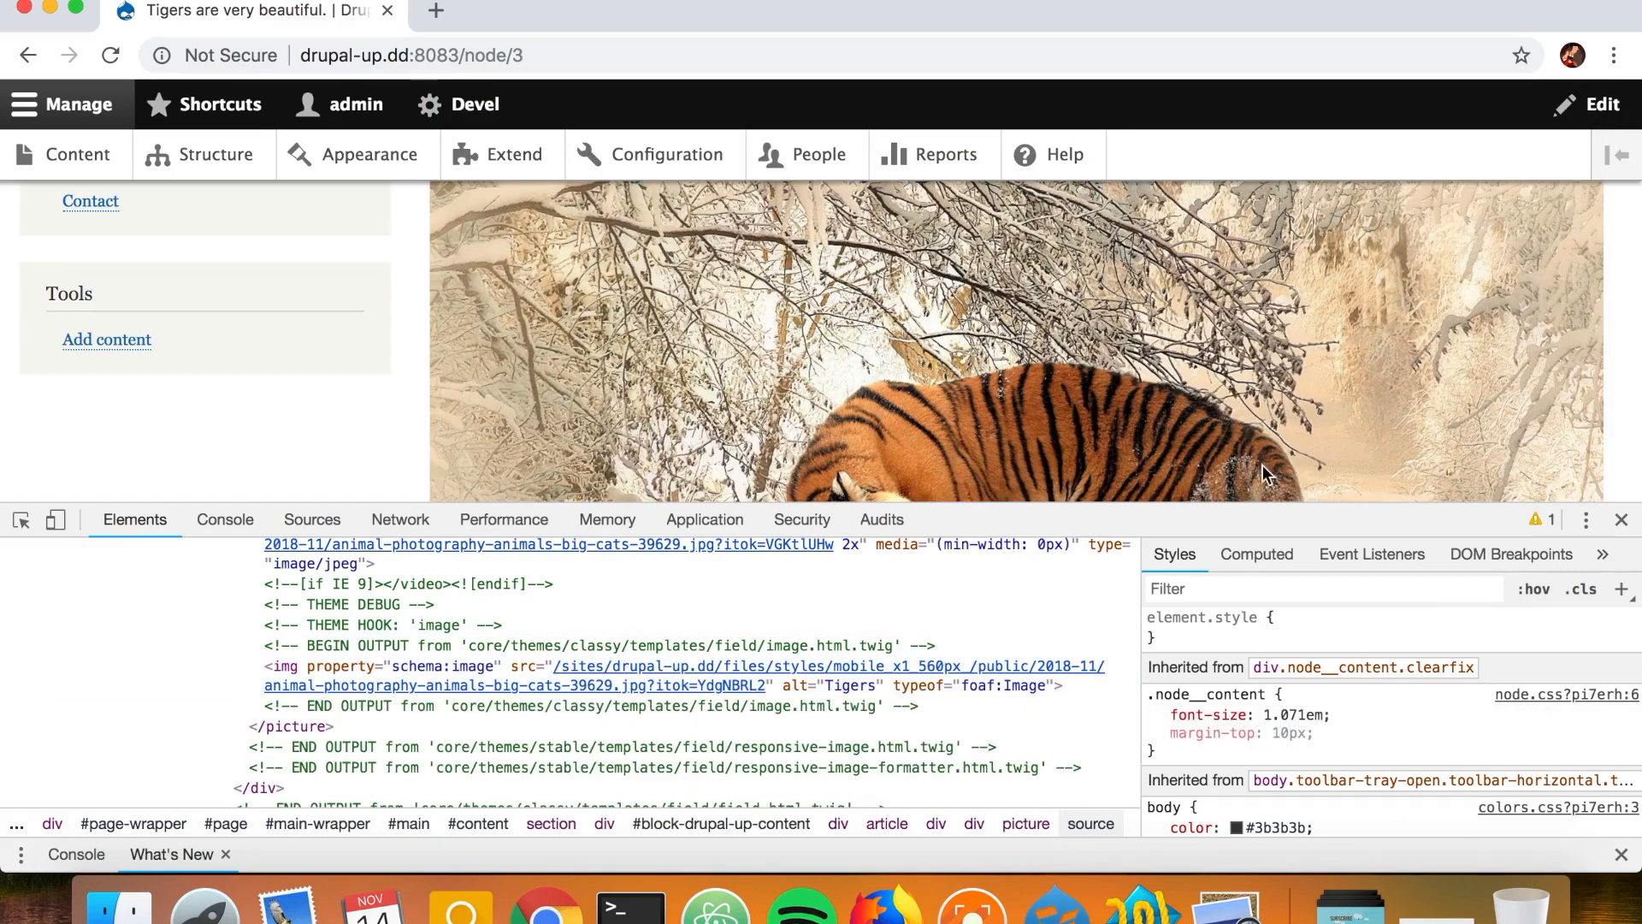
Step: Narrow the browser window to mobile width, check the tiger image and its img source, and restore the window's full width
drag(1635, 315, 563, 345)
scroll(291, 674, down, 3)
mouse_move(323, 676)
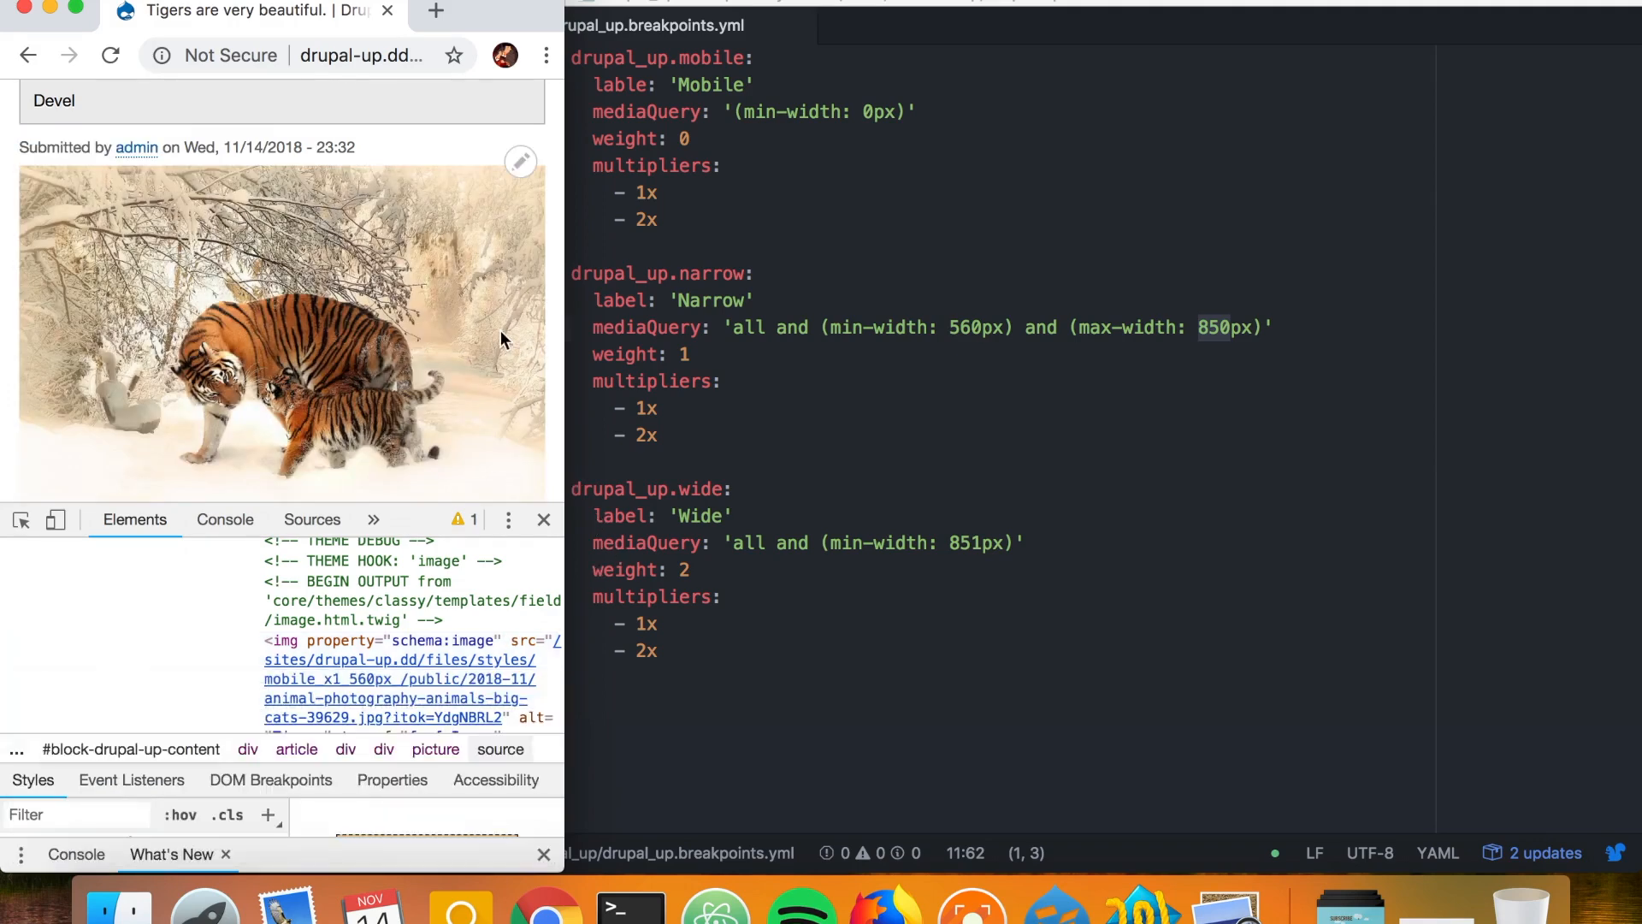
drag(565, 327, 1635, 246)
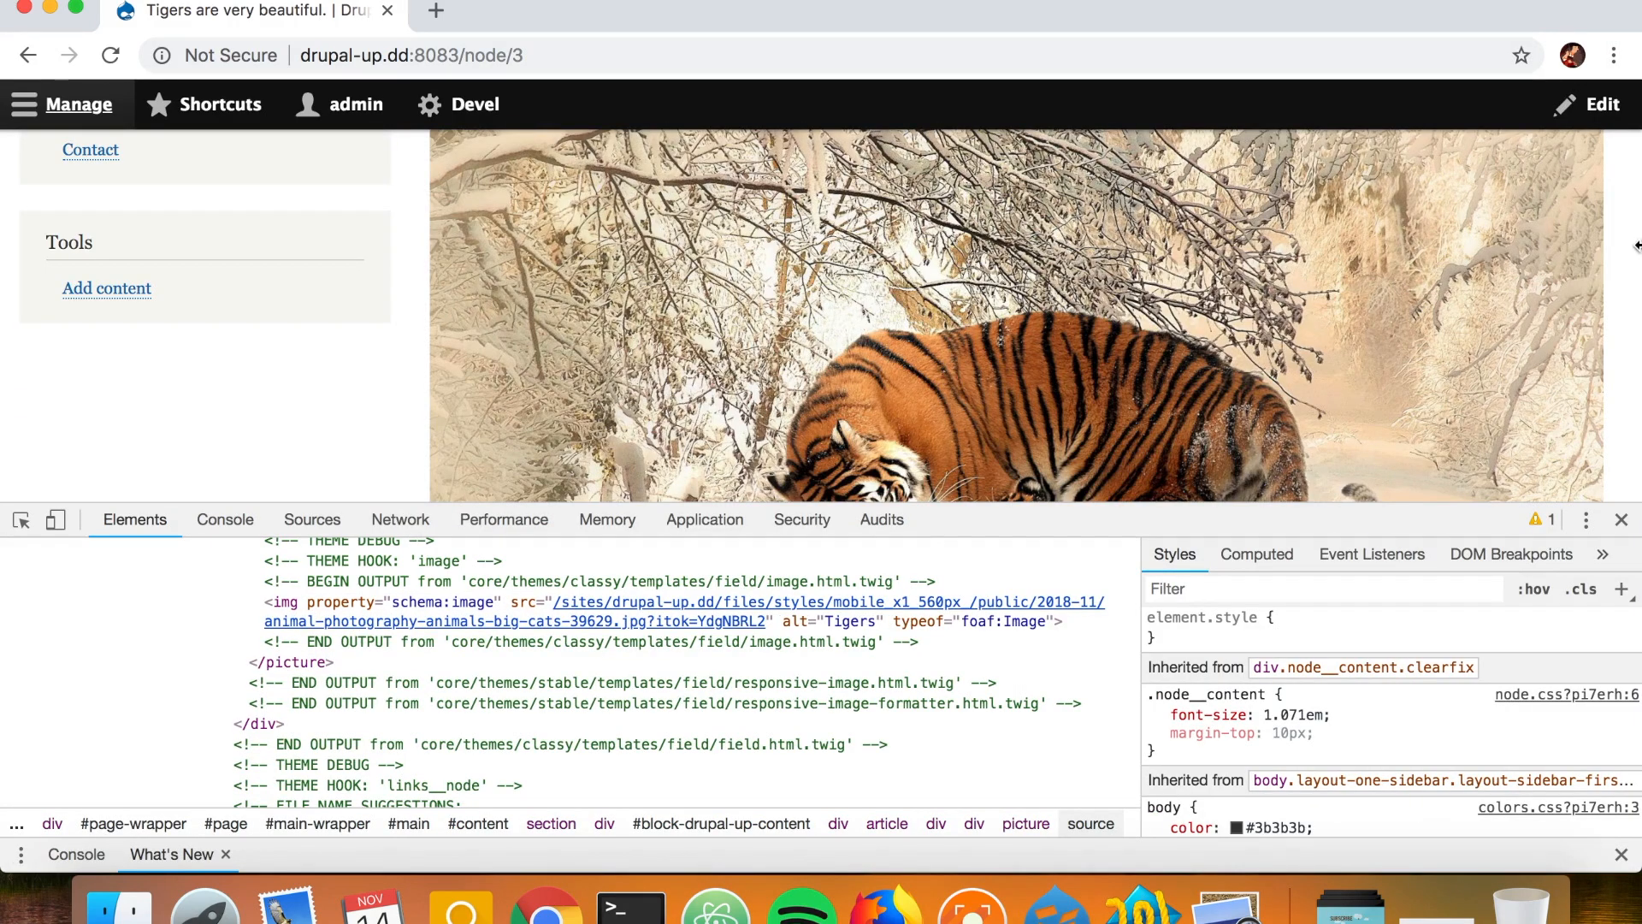